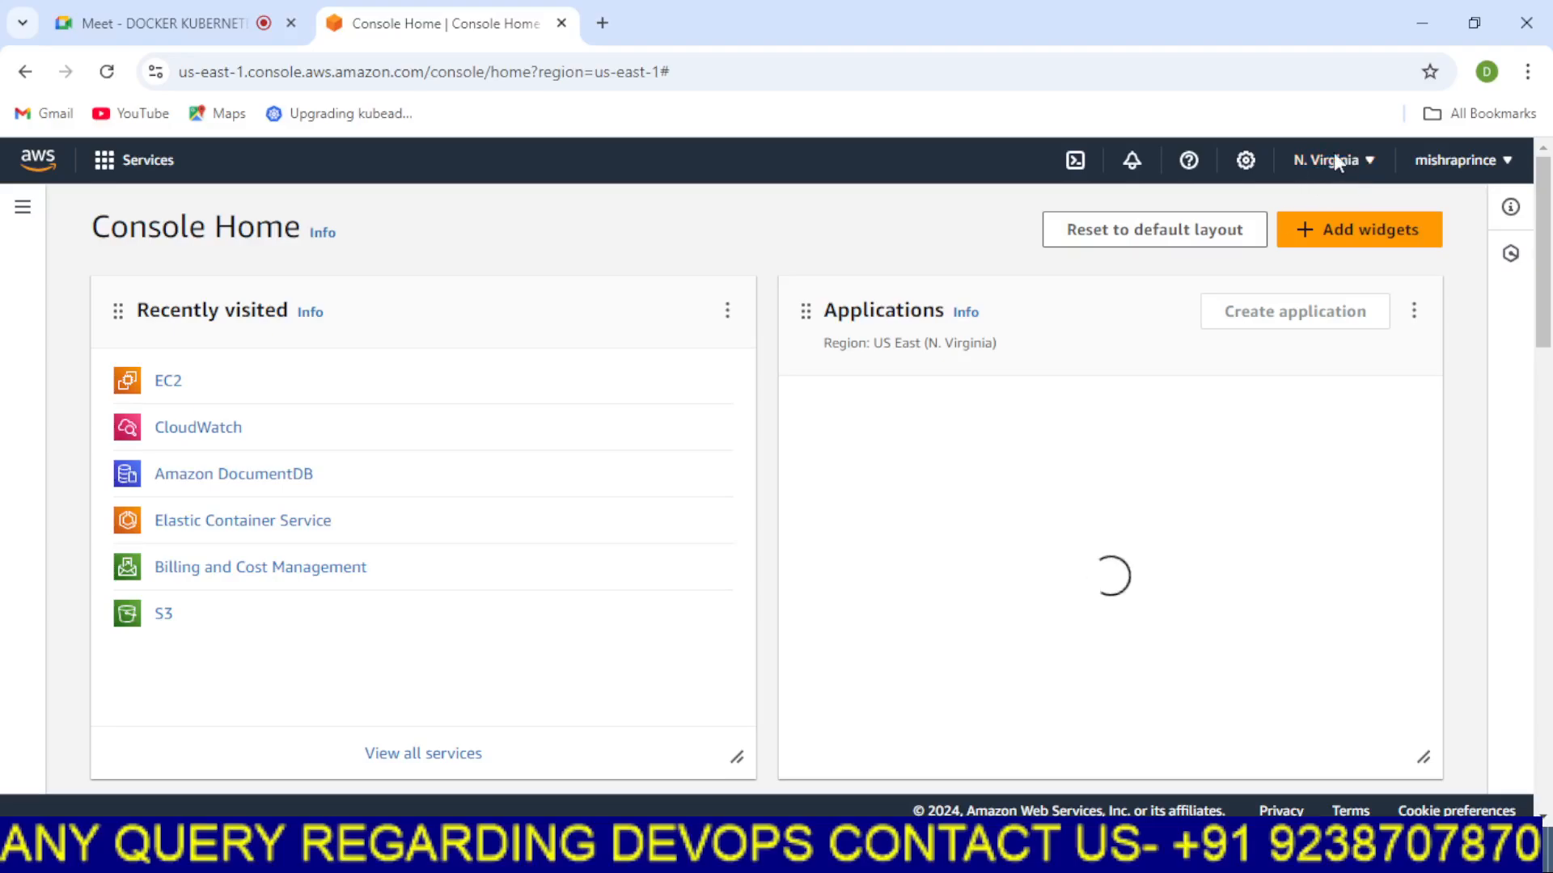
# Open EC2 from the recently visited services and go to its Security Groups page
pyautogui.click(167, 384)
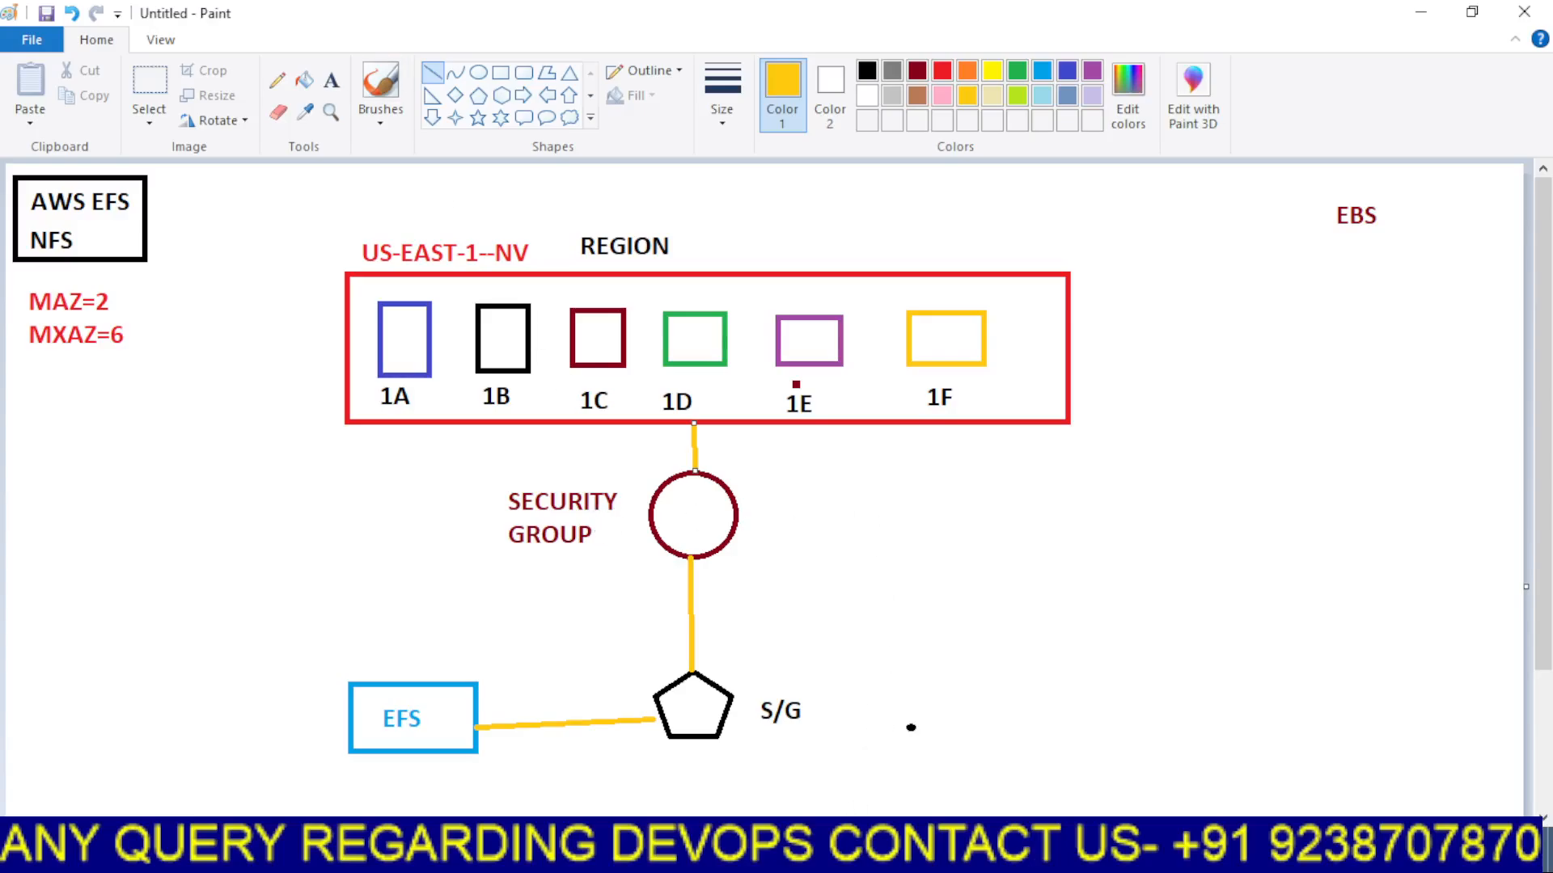
pyautogui.click(869, 857)
pyautogui.click(749, 759)
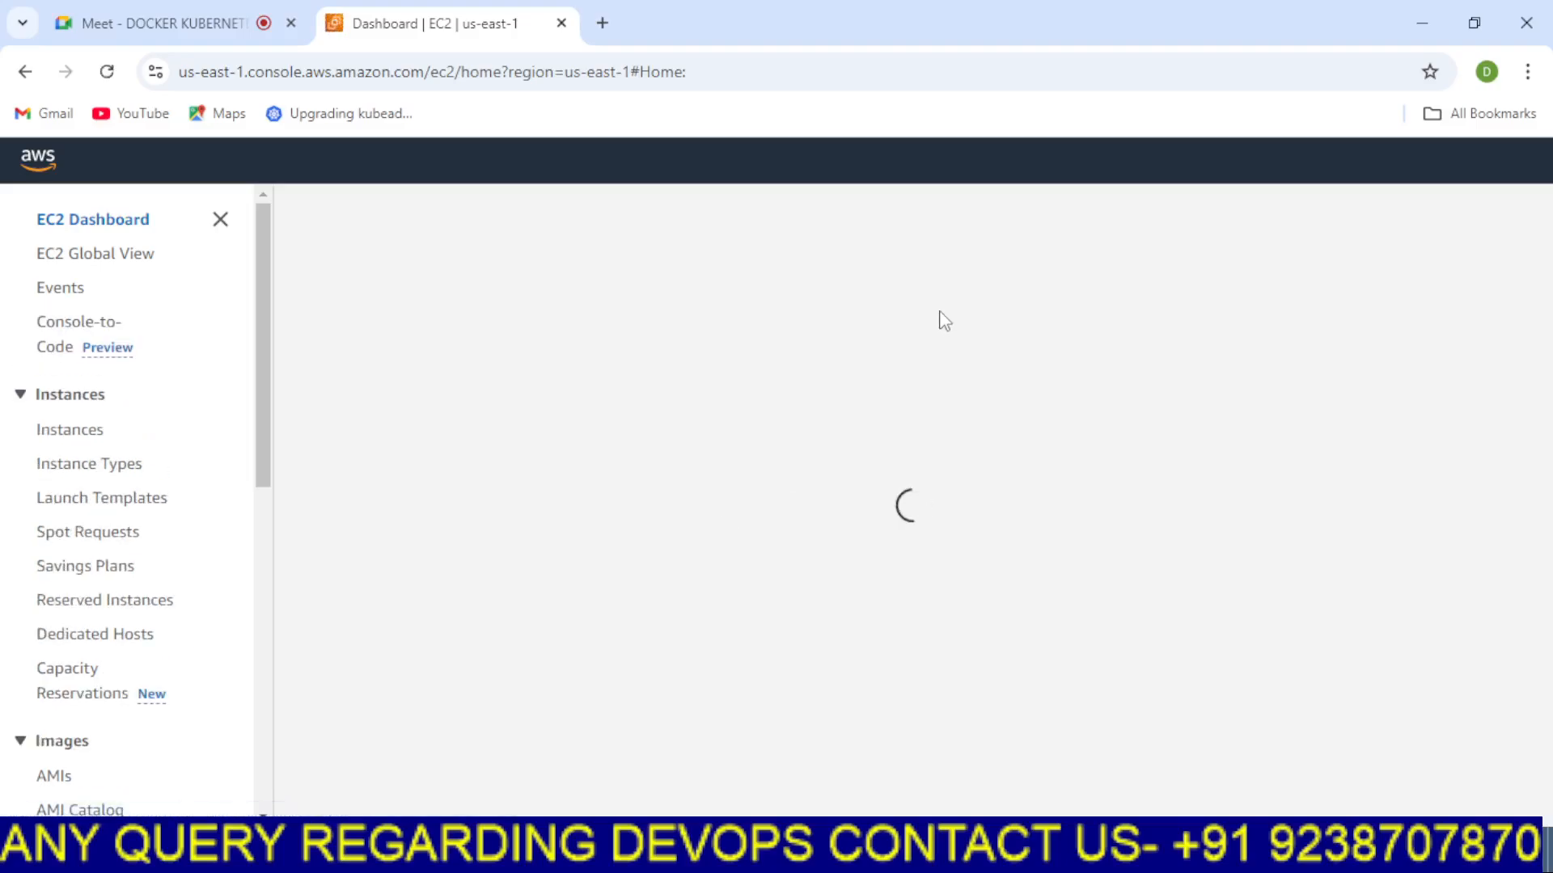
pyautogui.click(857, 853)
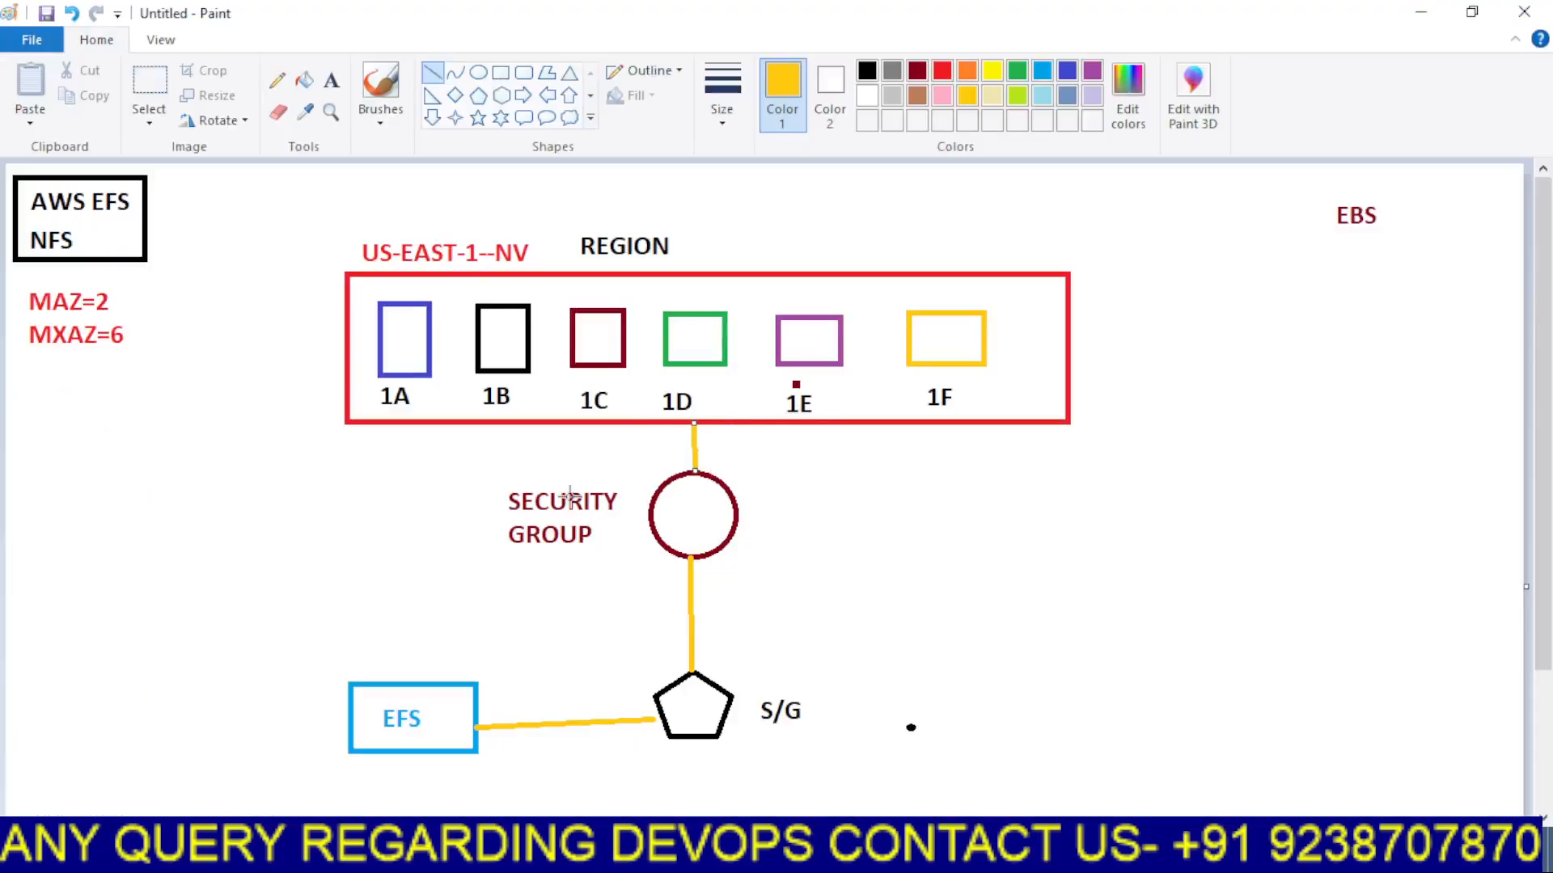
pyautogui.click(897, 853)
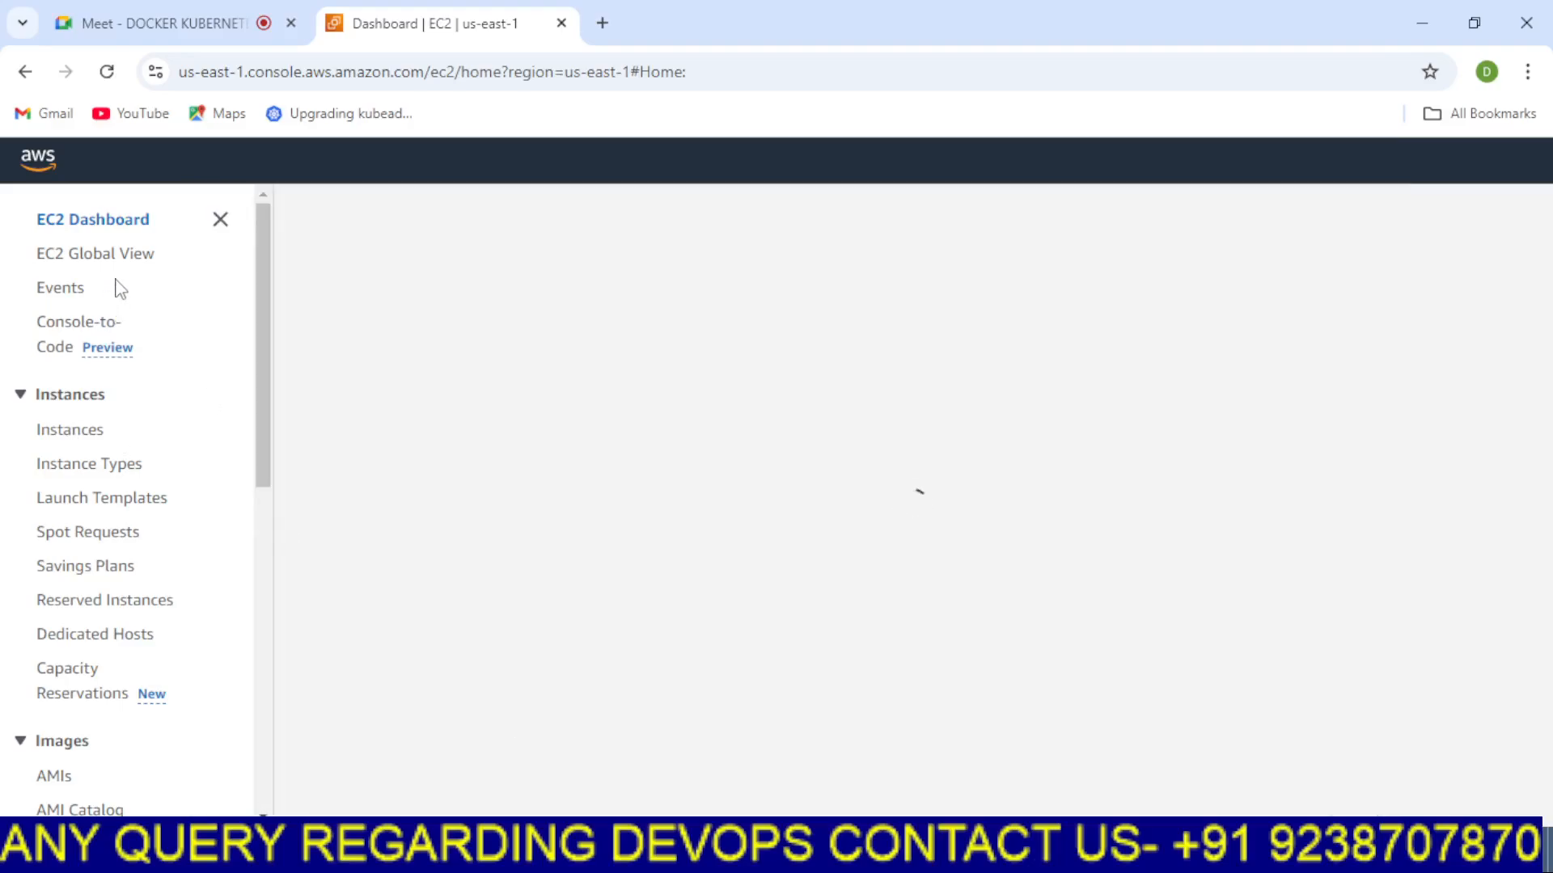
pyautogui.moveTo(267, 391); pyautogui.dragTo(276, 356)
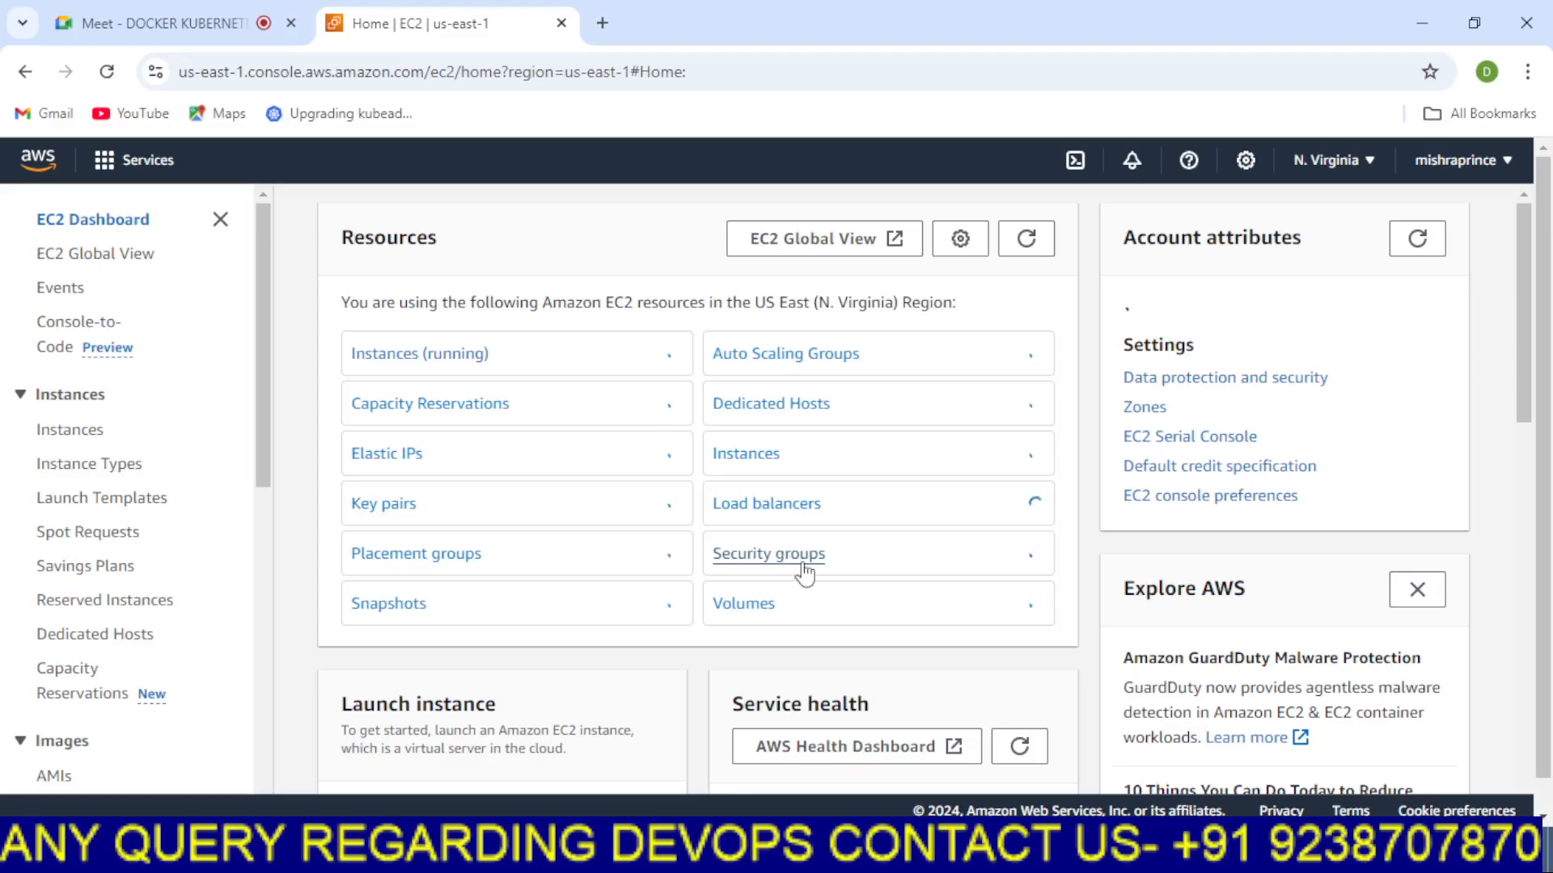
pyautogui.click(800, 565)
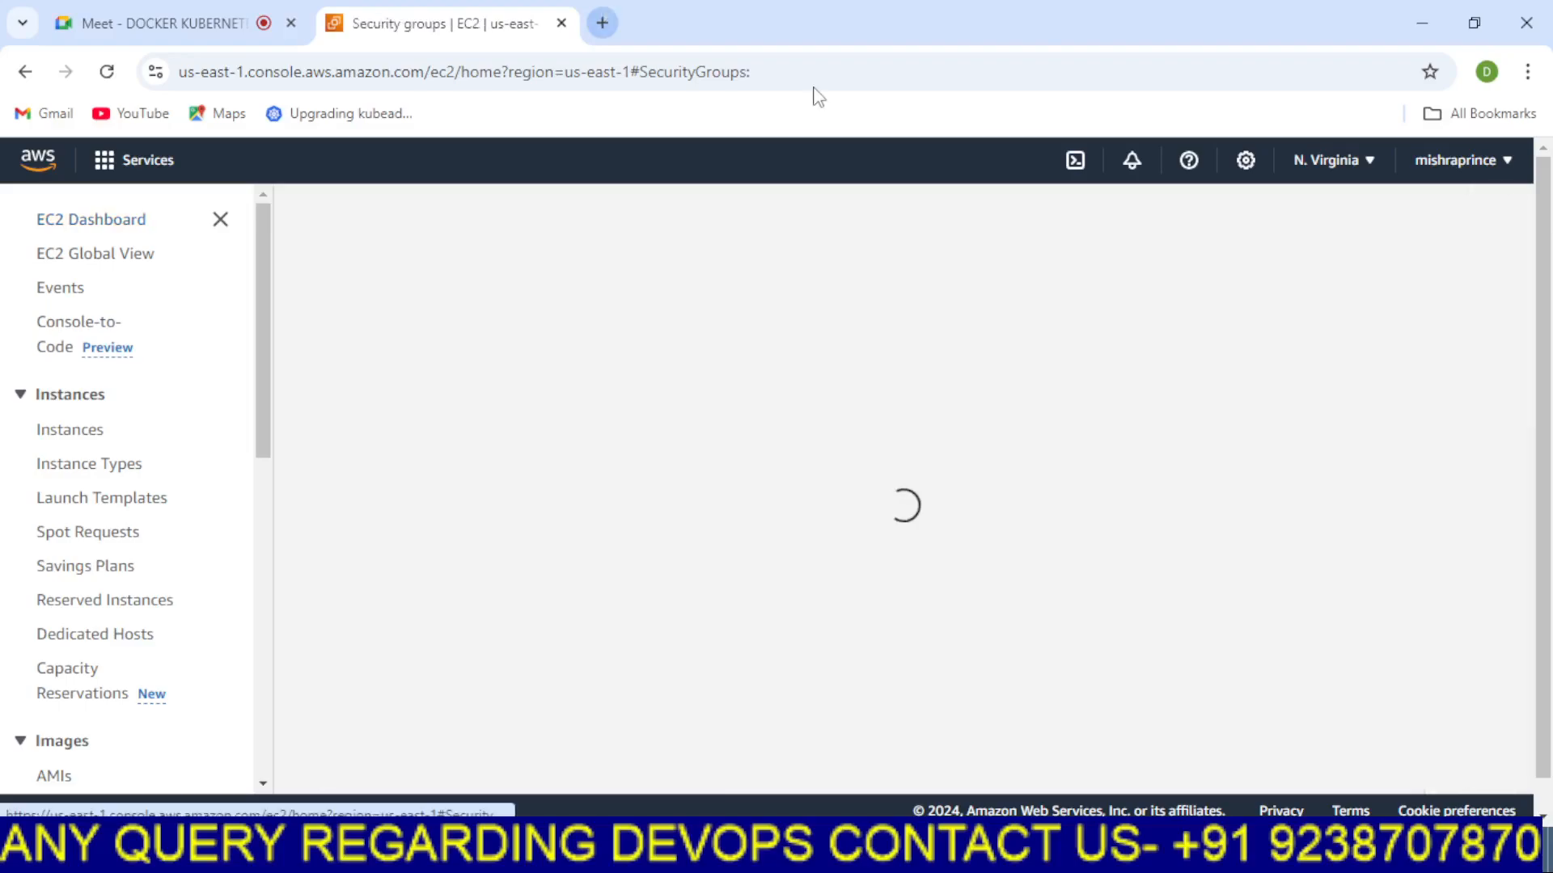
# Search for speed test in a new browser tab and run the internet speed test
pyautogui.click(602, 23)
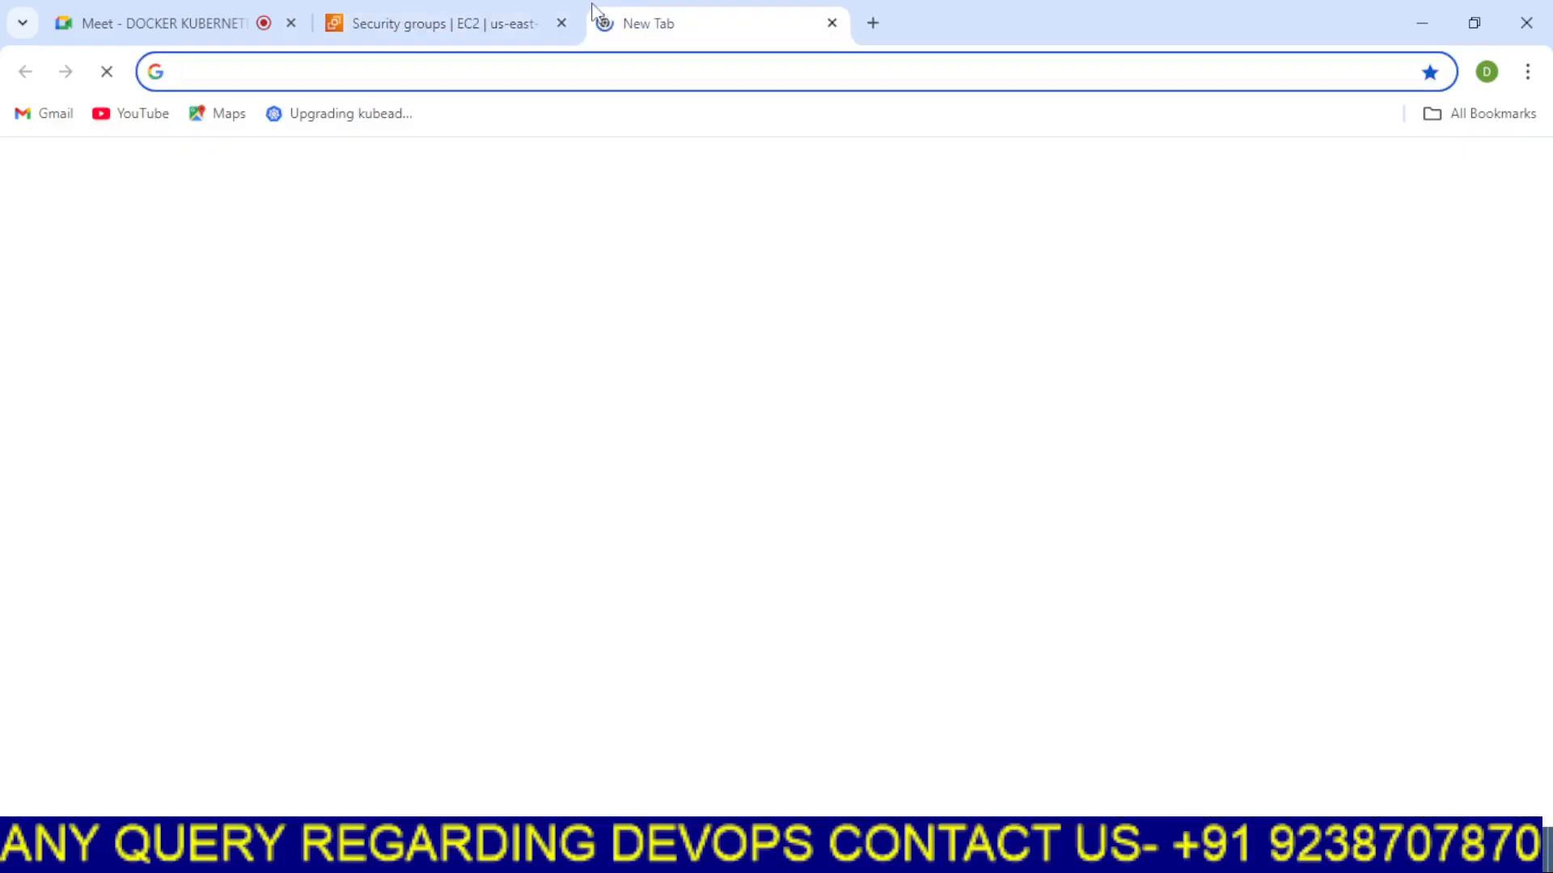
pyautogui.write('SP')
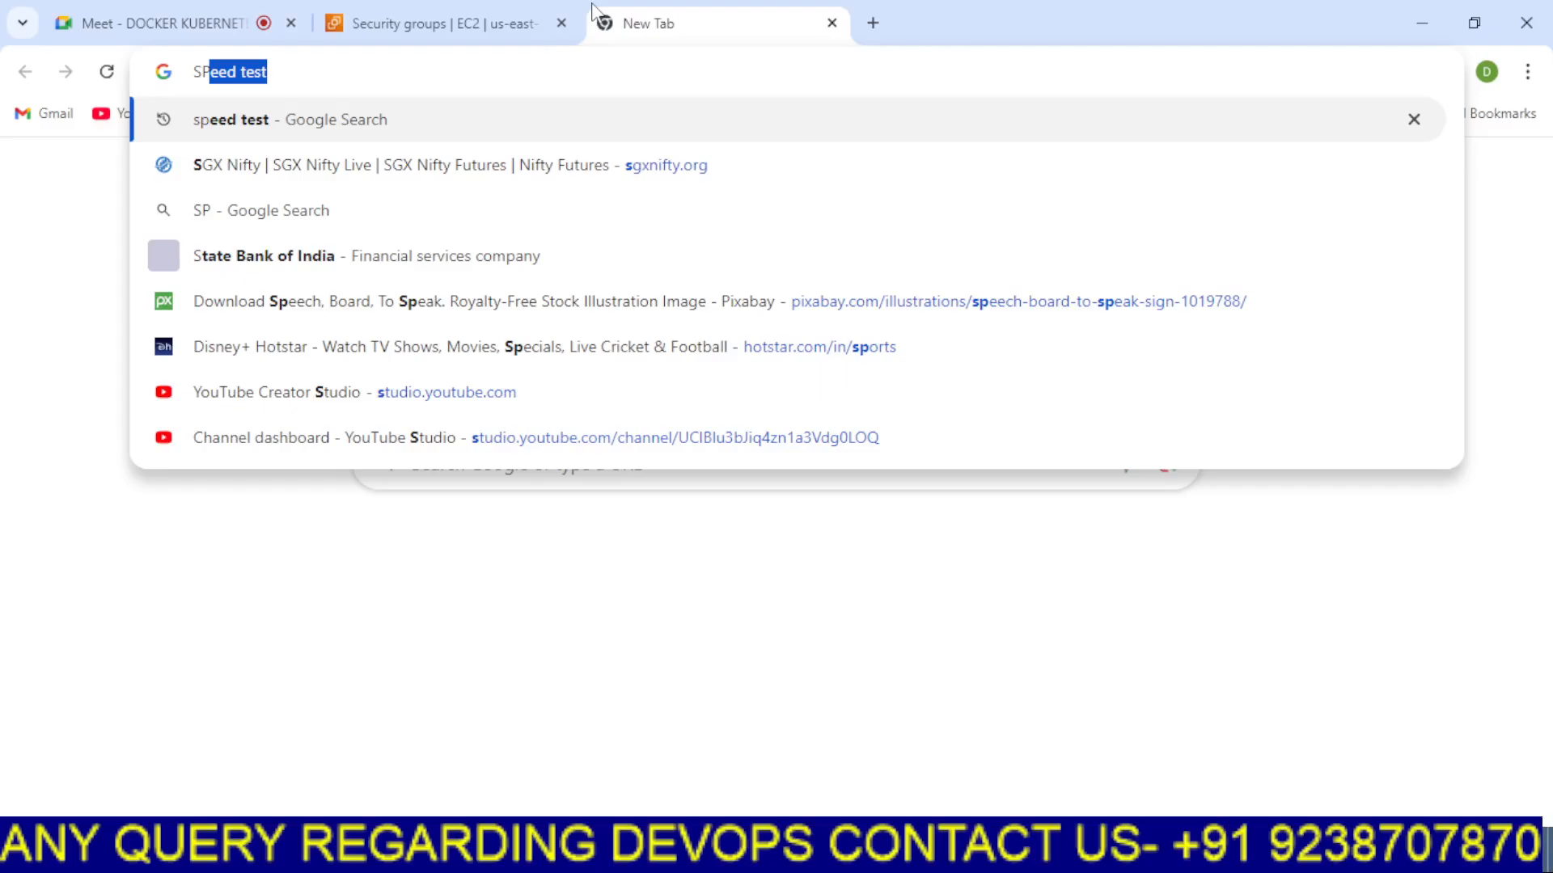
pyautogui.press('Return')
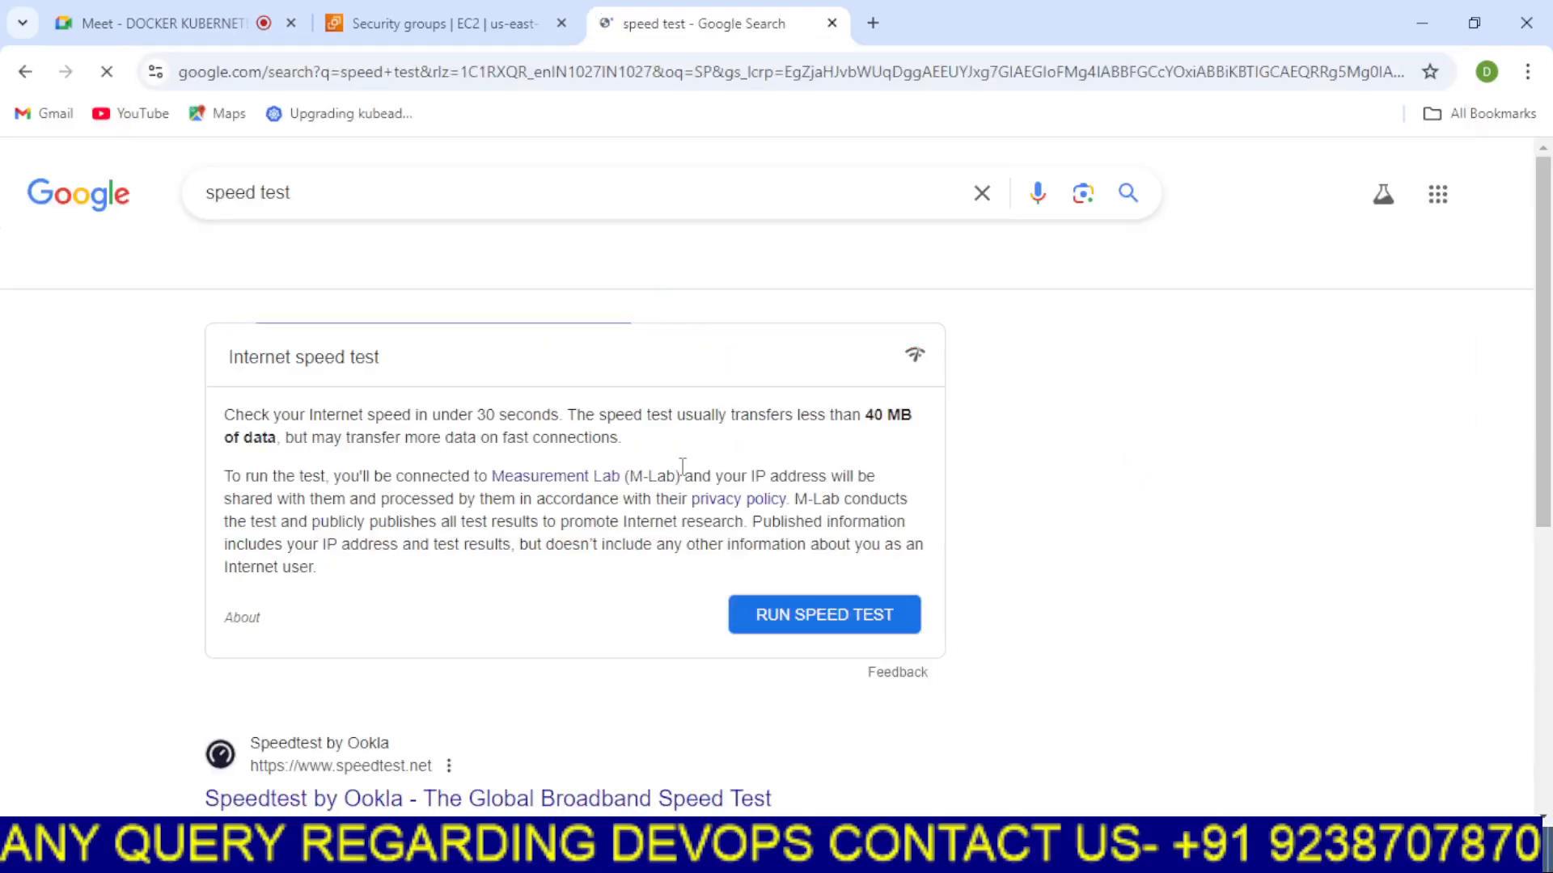
pyautogui.click(800, 622)
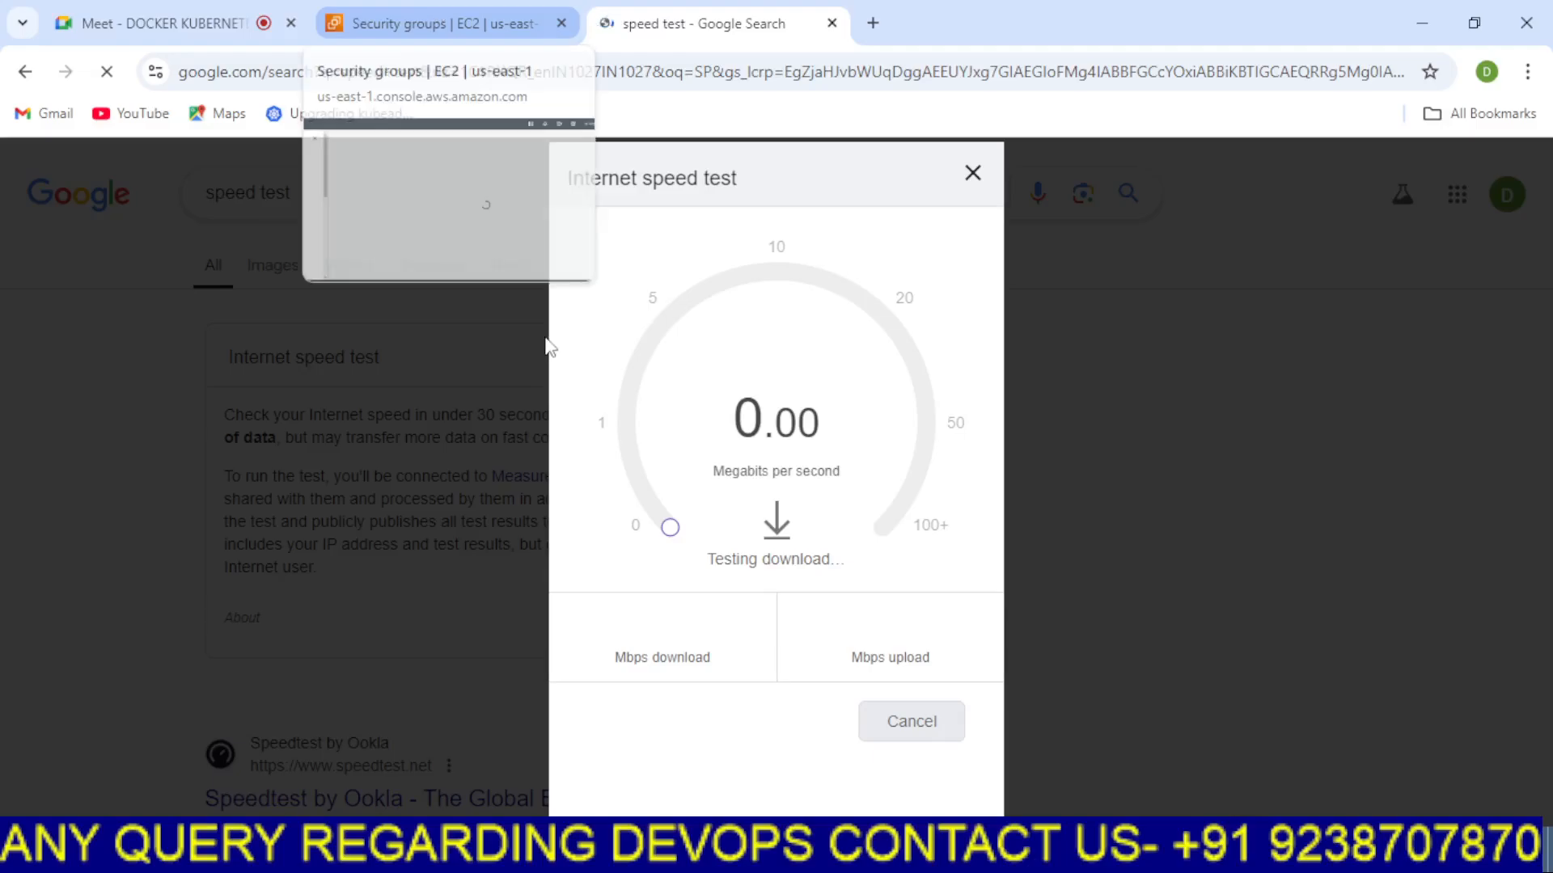
# Return to the Security Groups tab and start creating a new security group
pyautogui.click(529, 12)
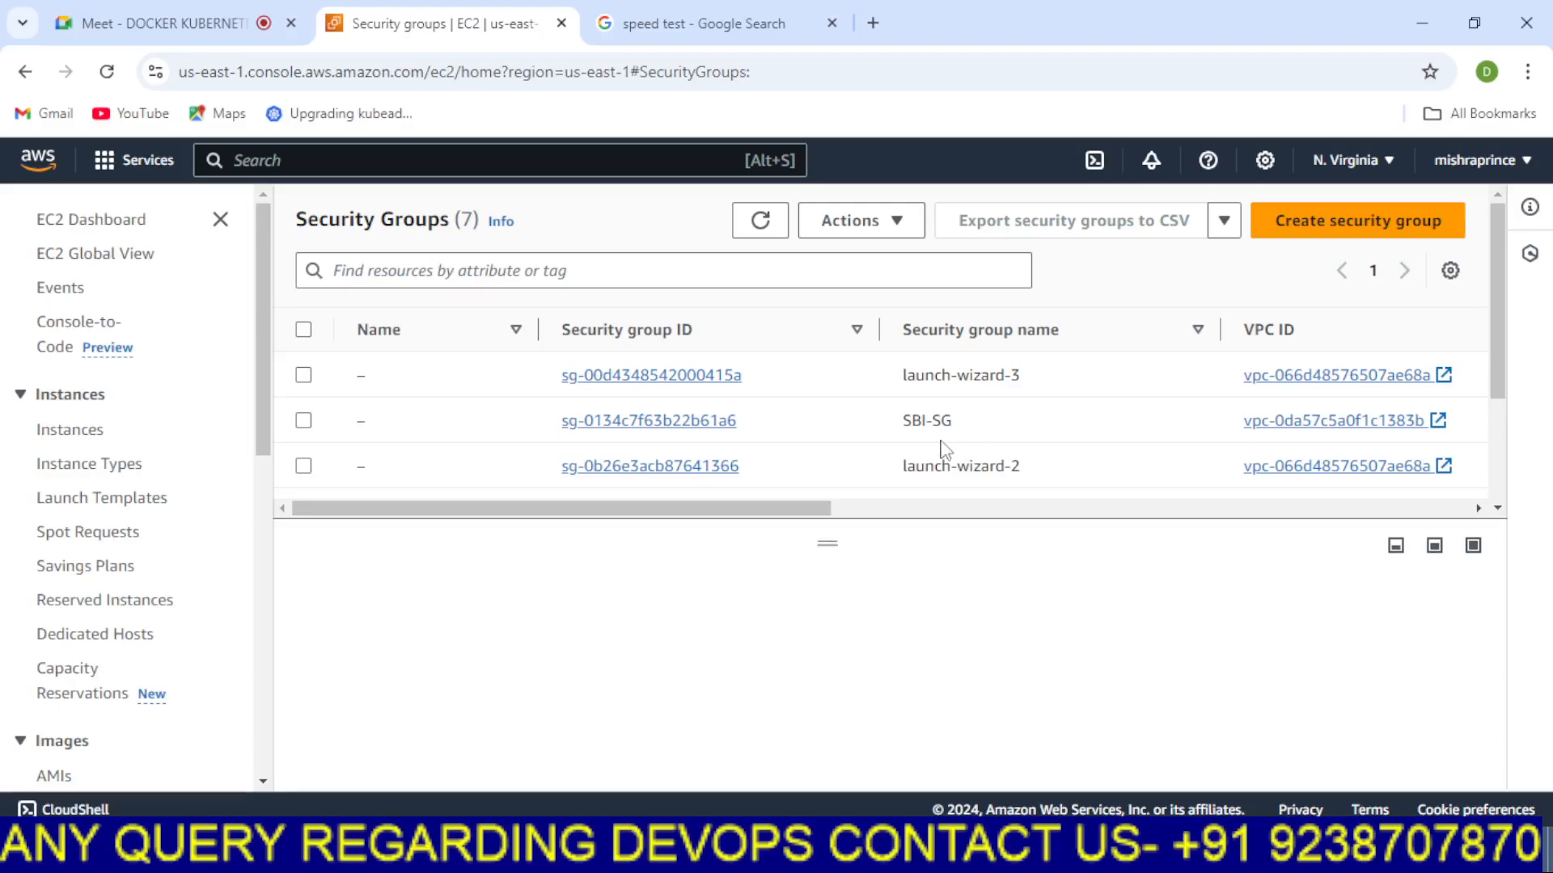
pyautogui.click(1307, 232)
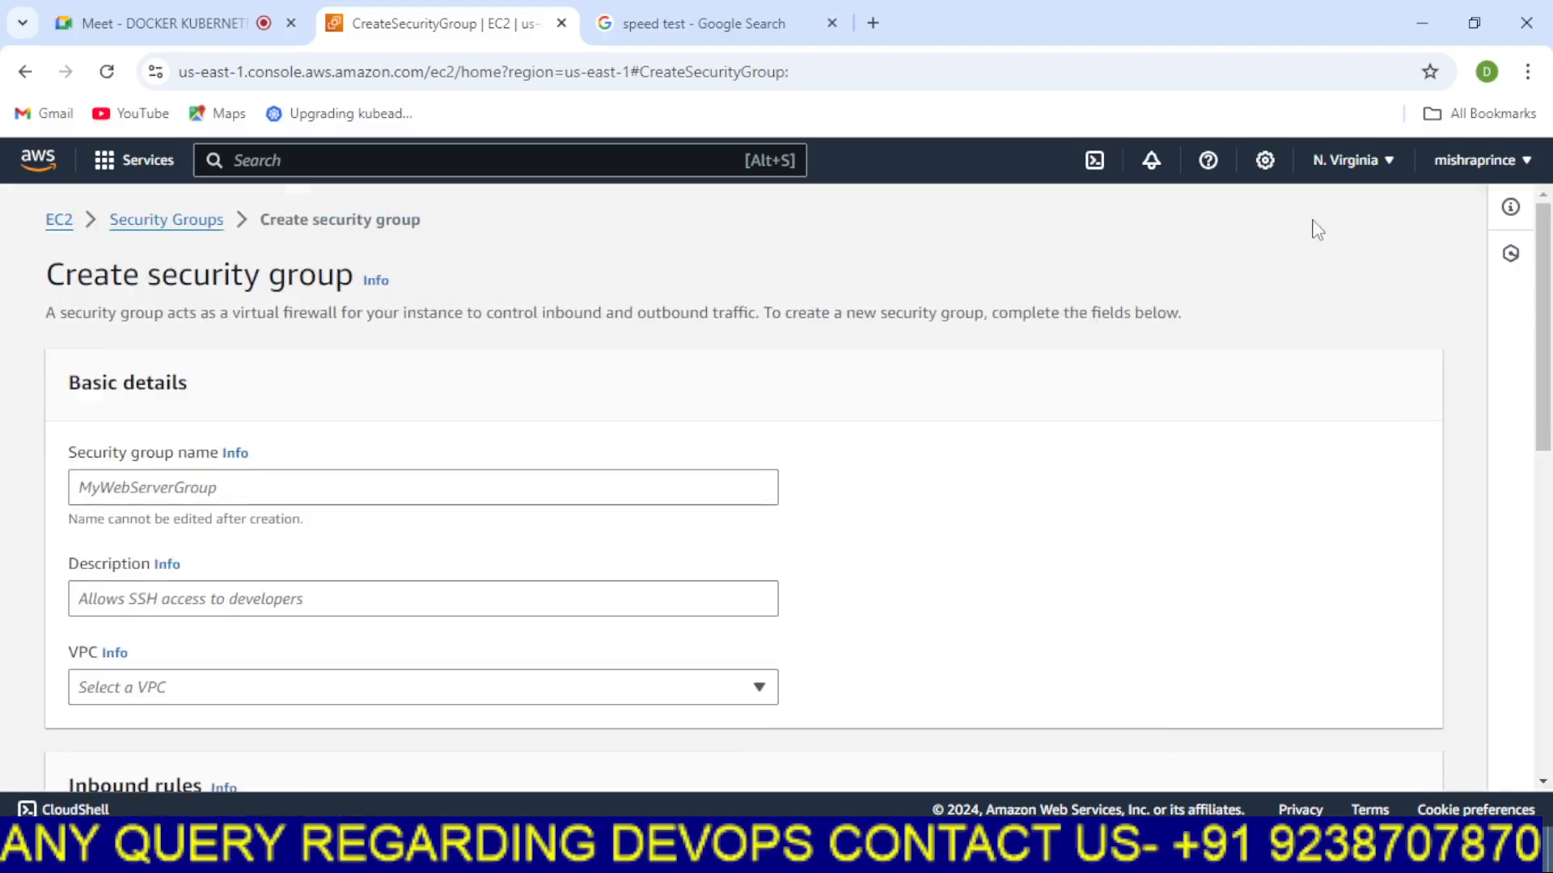
pyautogui.scroll(-6, 672, 520)
pyautogui.scroll(6, 666, 513)
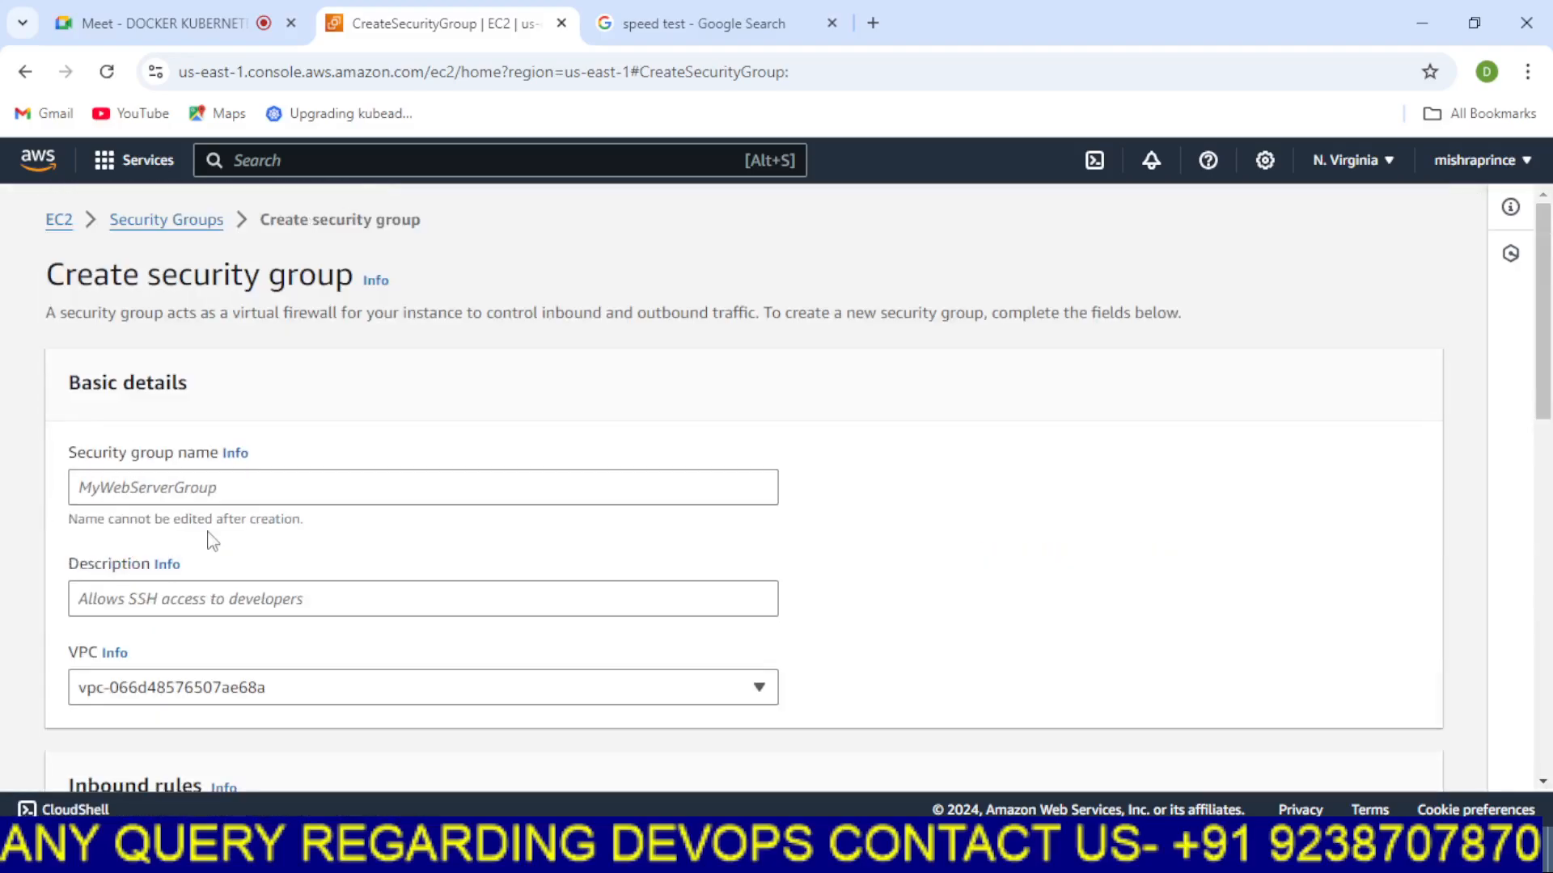
# Set the security group name to EFS and its description to EFS
pyautogui.click(218, 492)
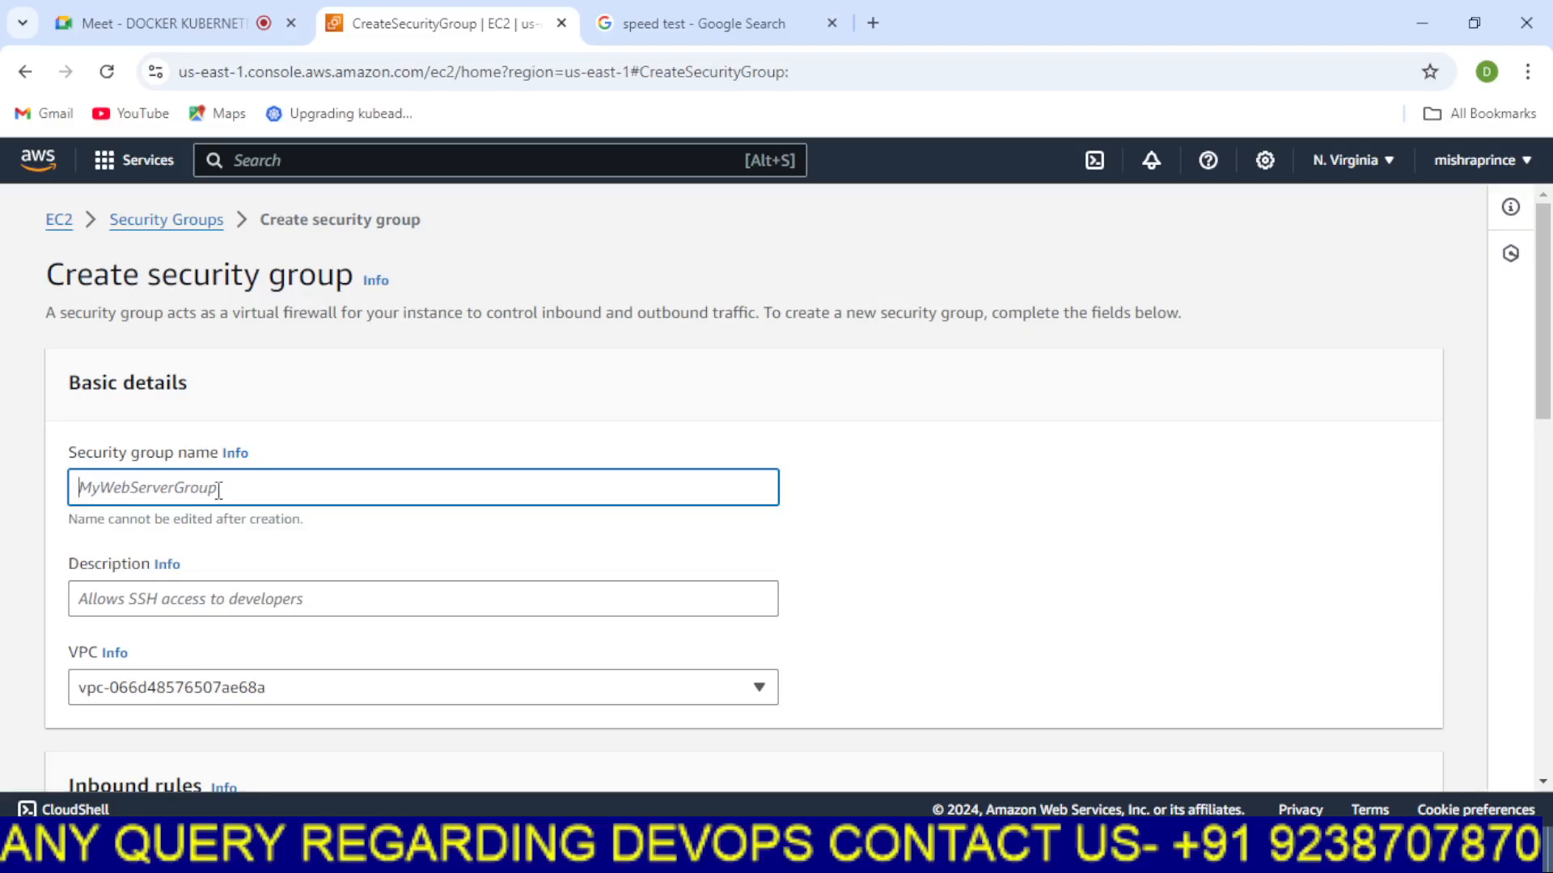
pyautogui.write('EFS')
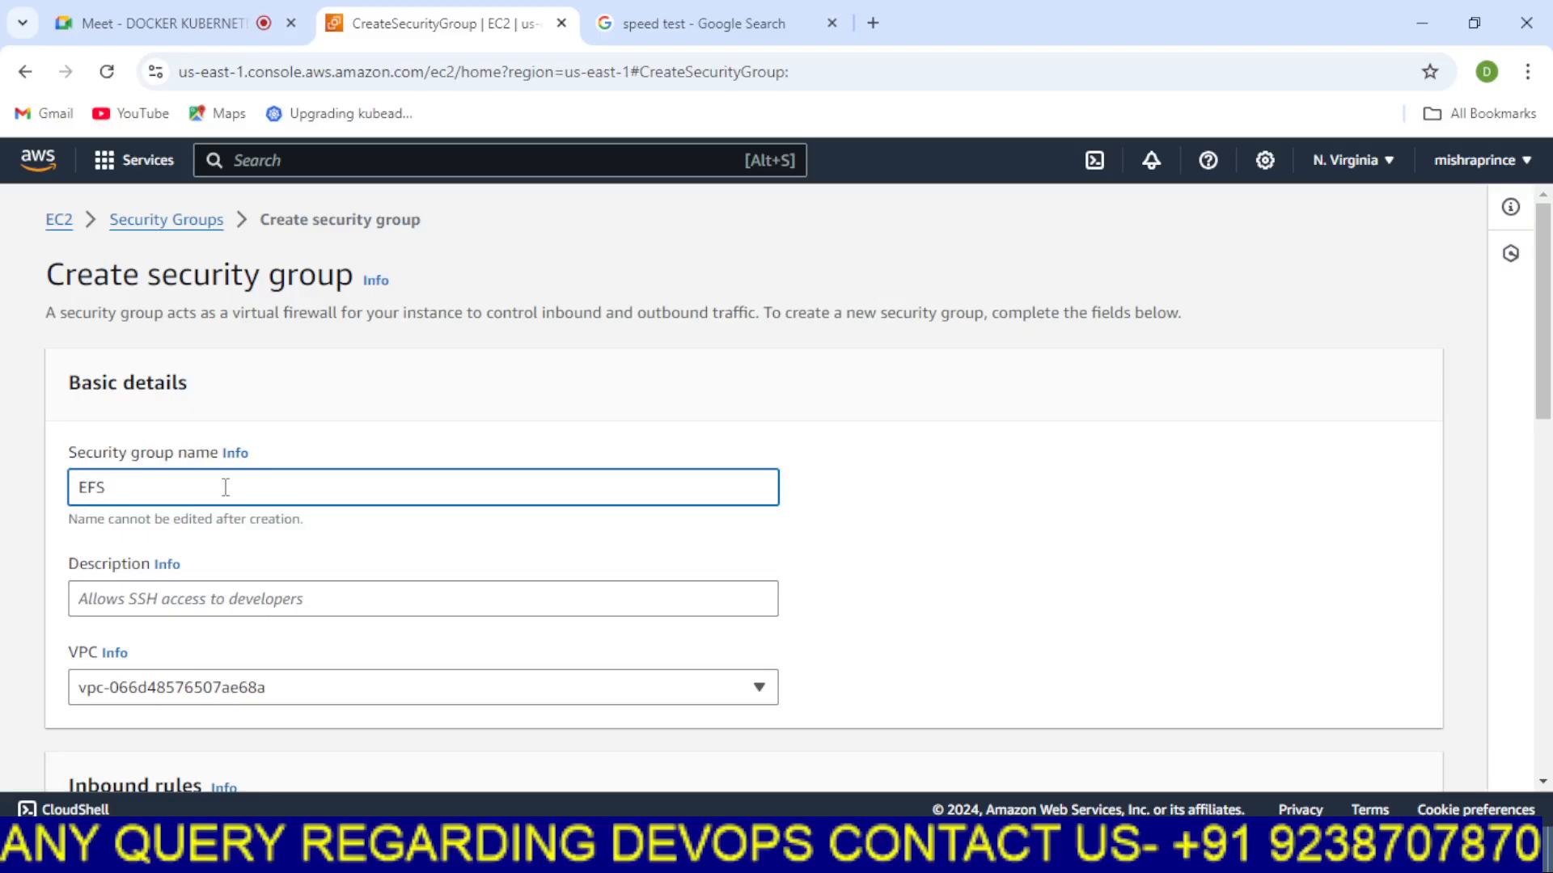
pyautogui.click(969, 560)
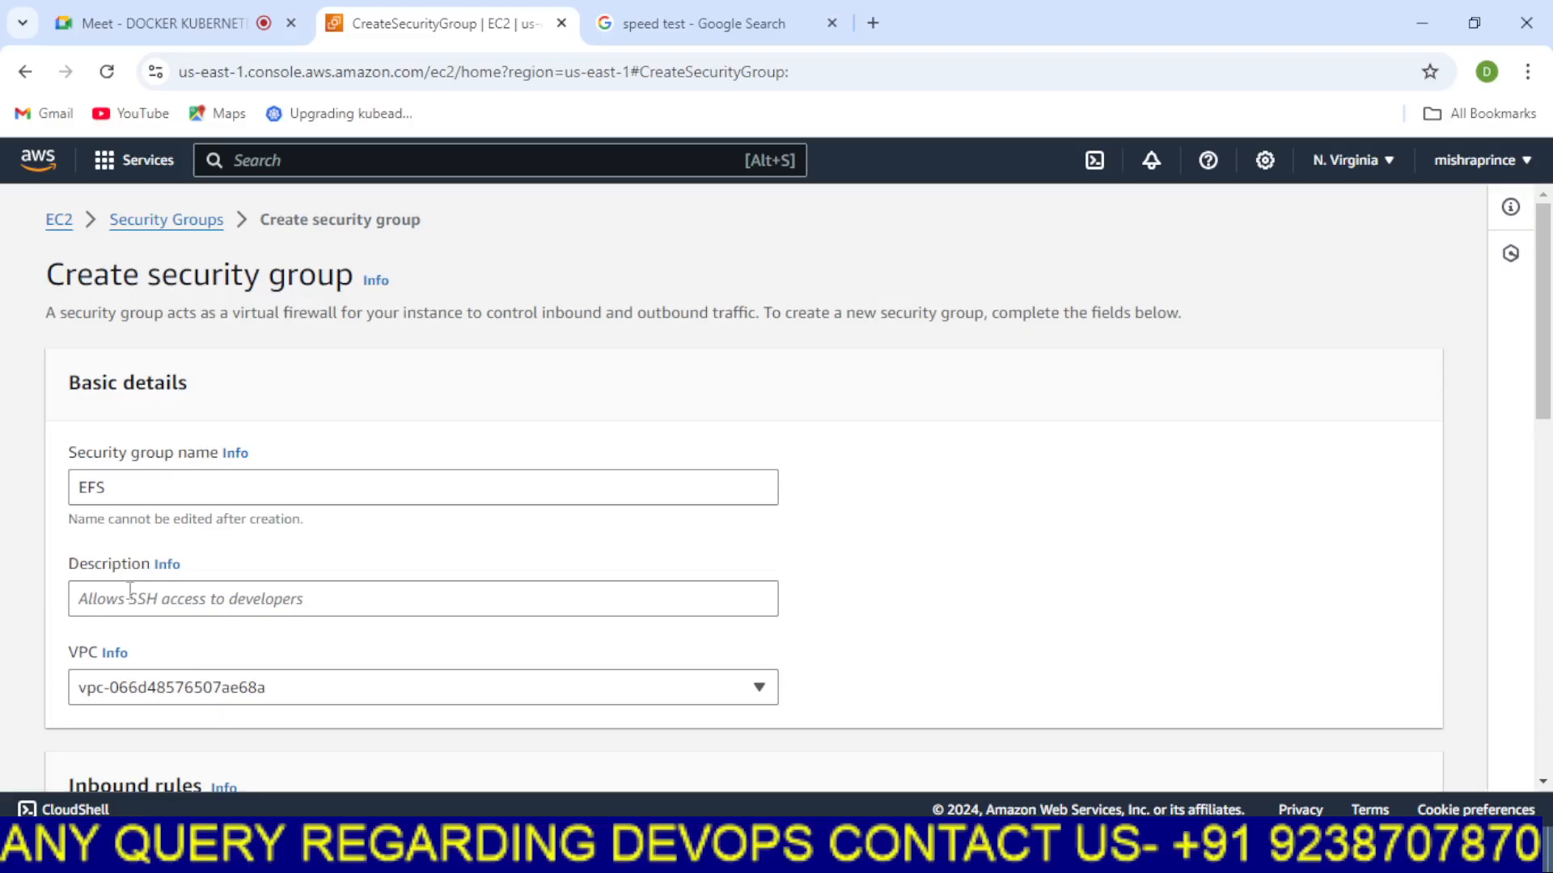
pyautogui.click(126, 596)
pyautogui.write('EFS')
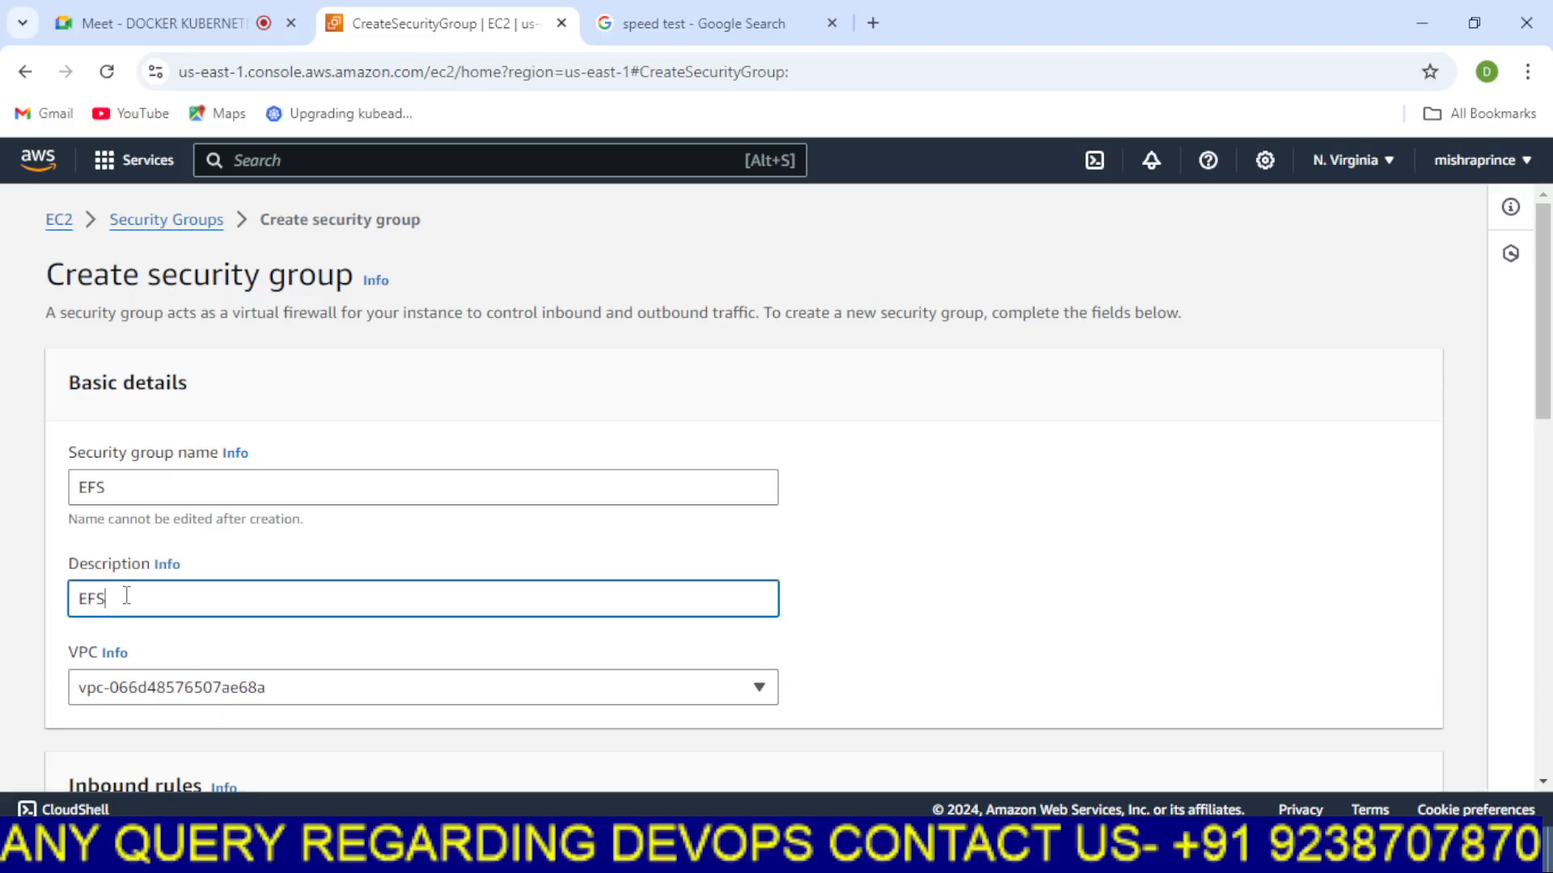
# Select the default VPC vpc-066d48576507ae68a for the security group
pyautogui.click(1080, 555)
pyautogui.scroll(-3, 1026, 548)
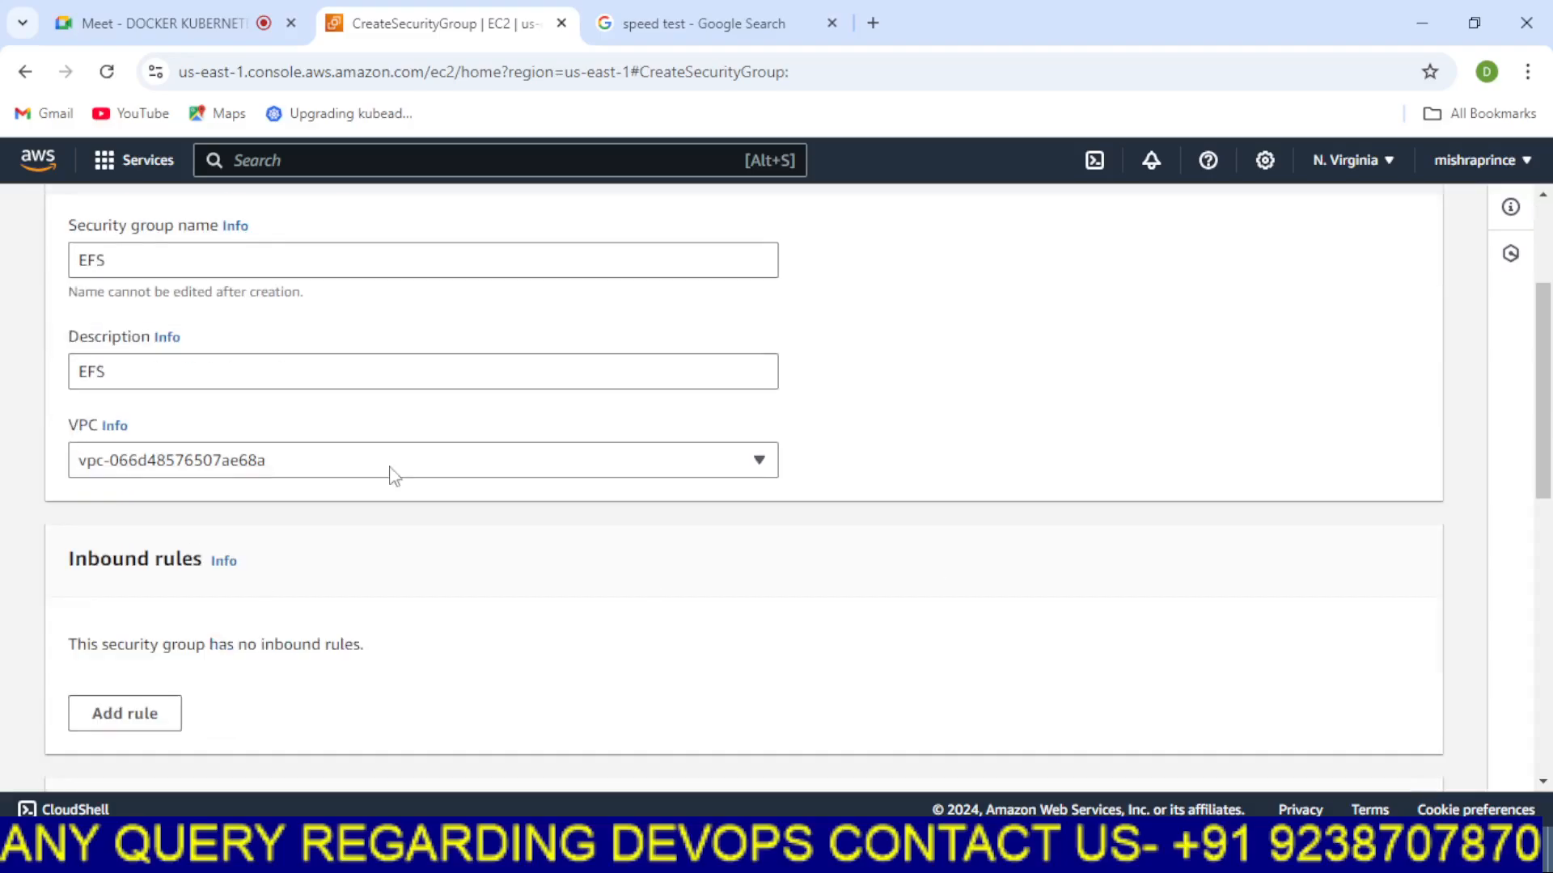
pyautogui.click(635, 469)
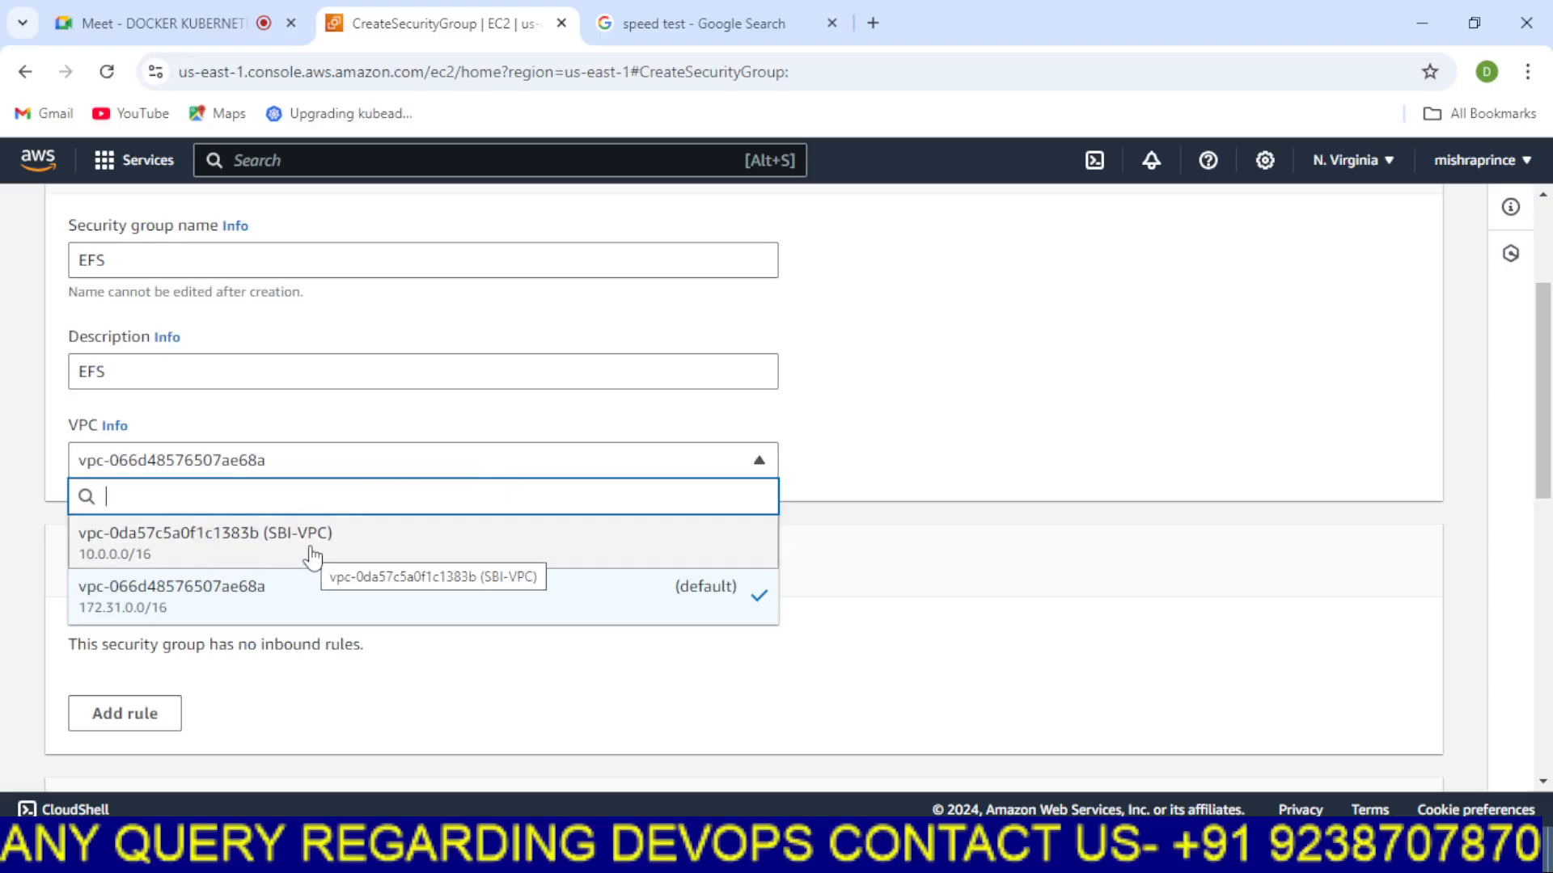
pyautogui.click(230, 603)
# Add an inbound rule of type All traffic with source Anywhere-IPv4
pyautogui.scroll(-2, 353, 486)
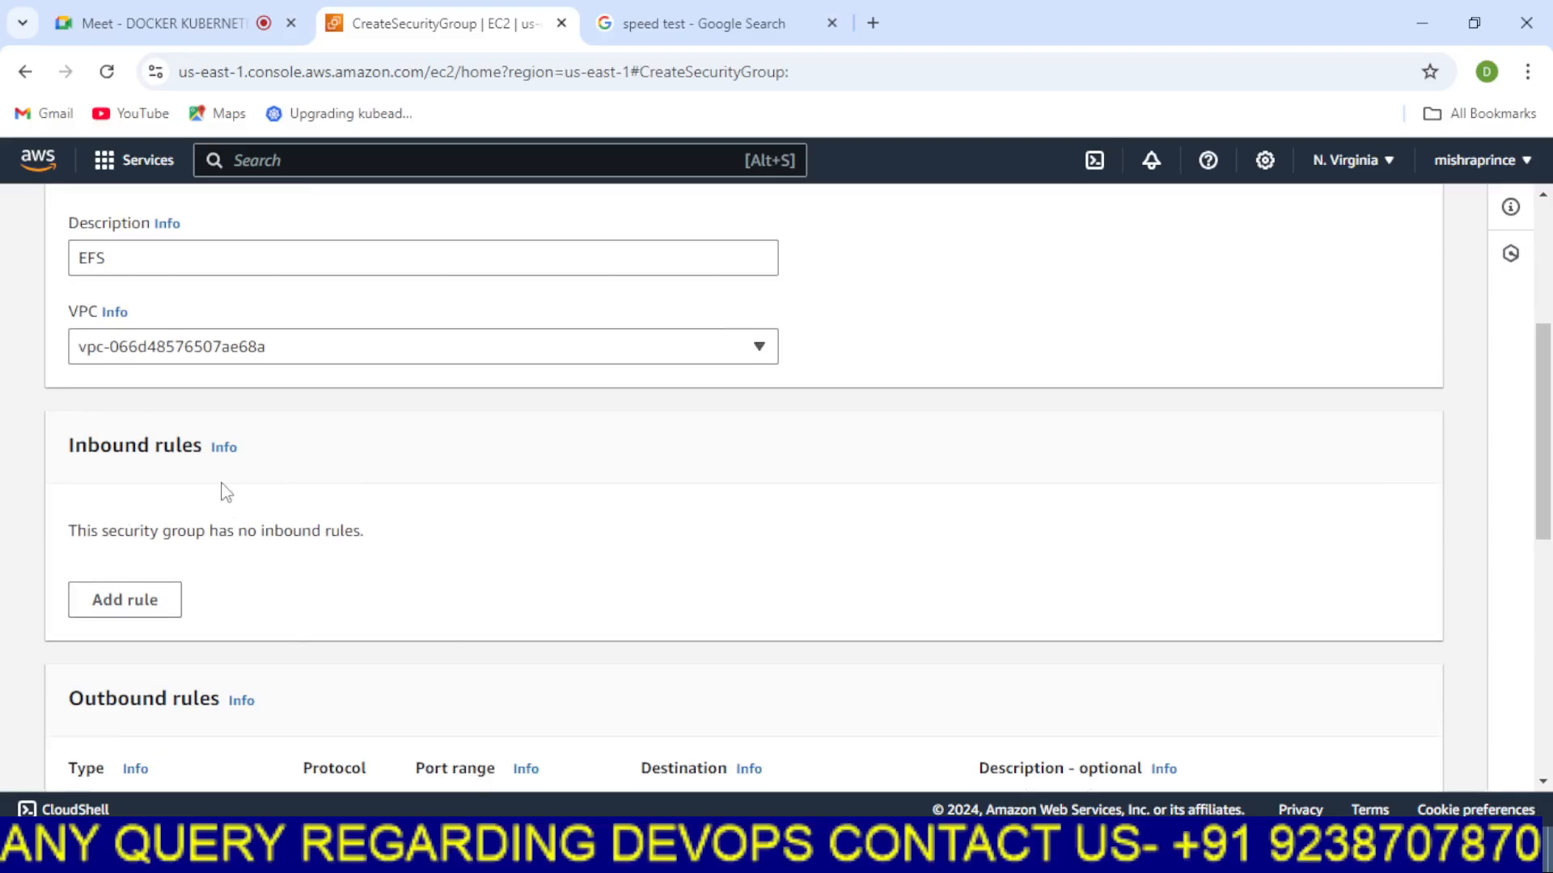
pyautogui.scroll(-2, 222, 488)
pyautogui.click(158, 493)
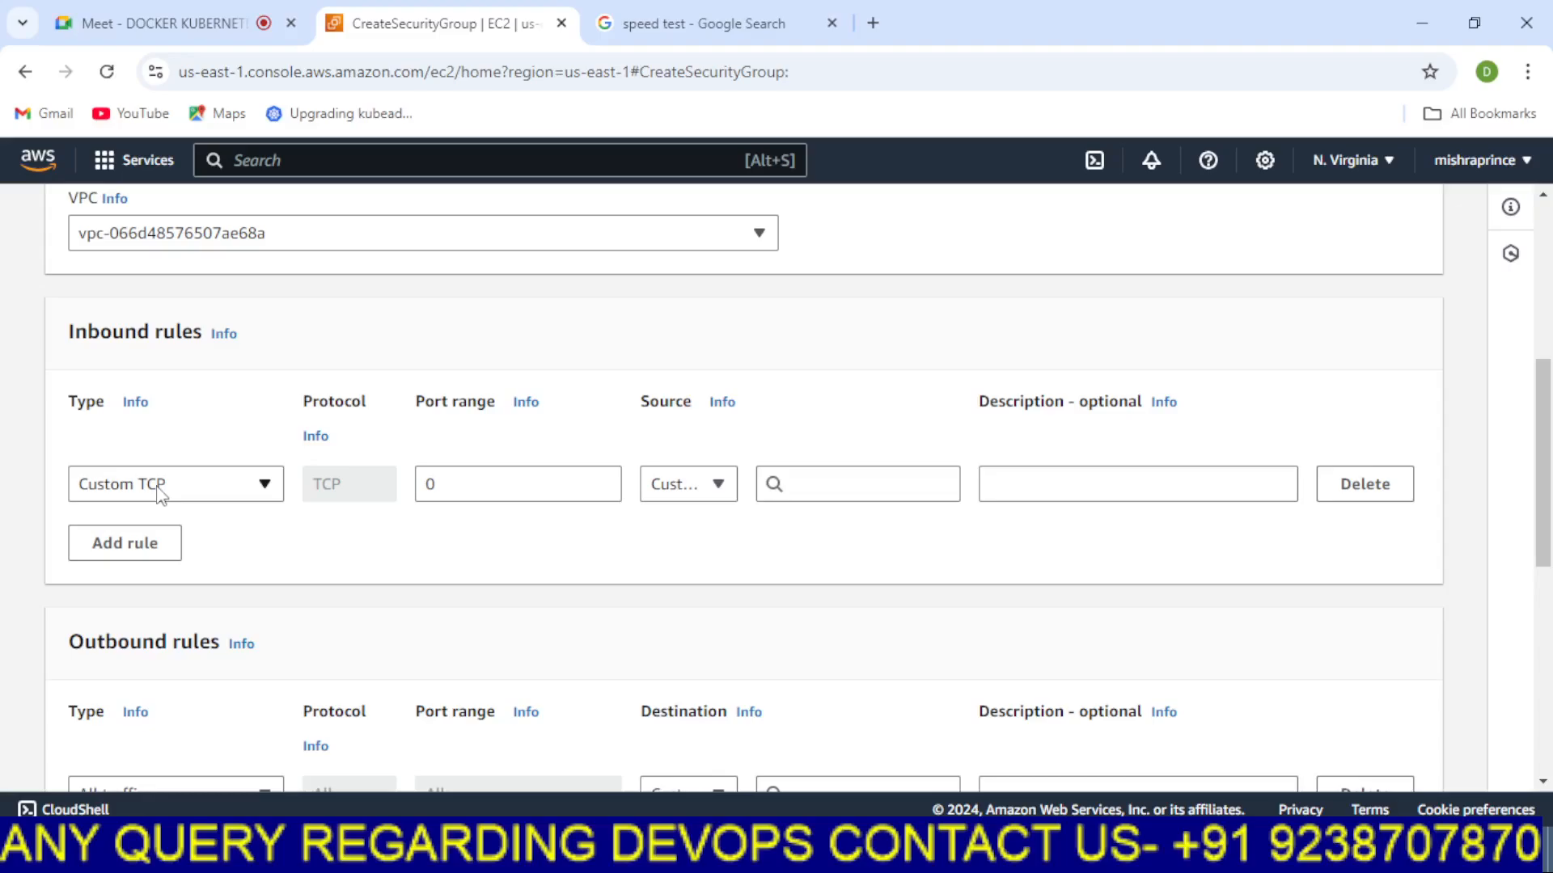
pyautogui.click(267, 490)
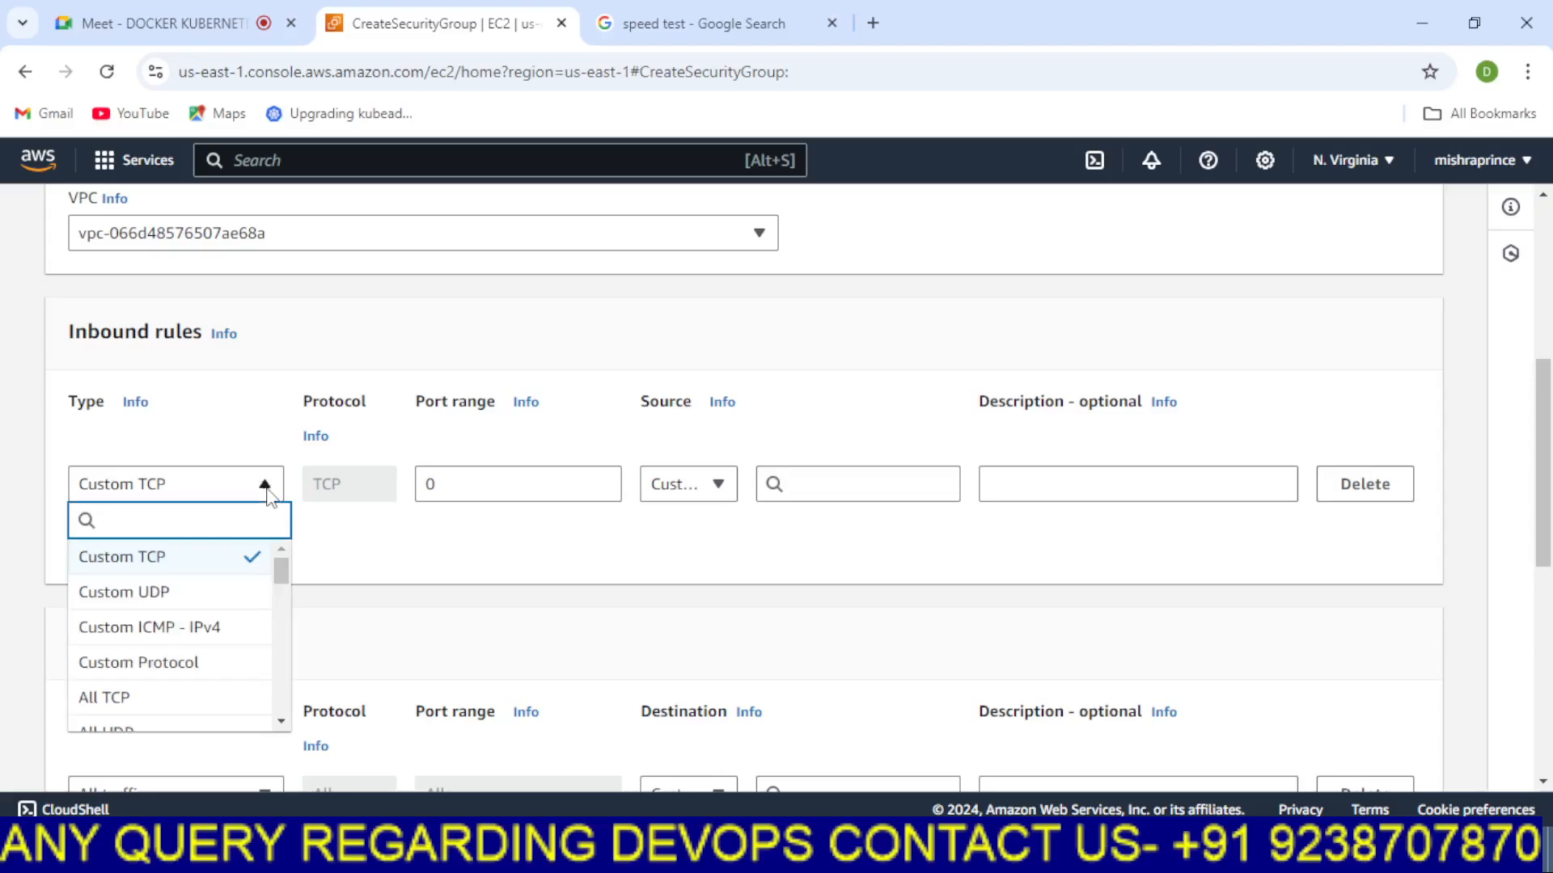
pyautogui.scroll(-1, 192, 674)
pyautogui.scroll(-3, 191, 673)
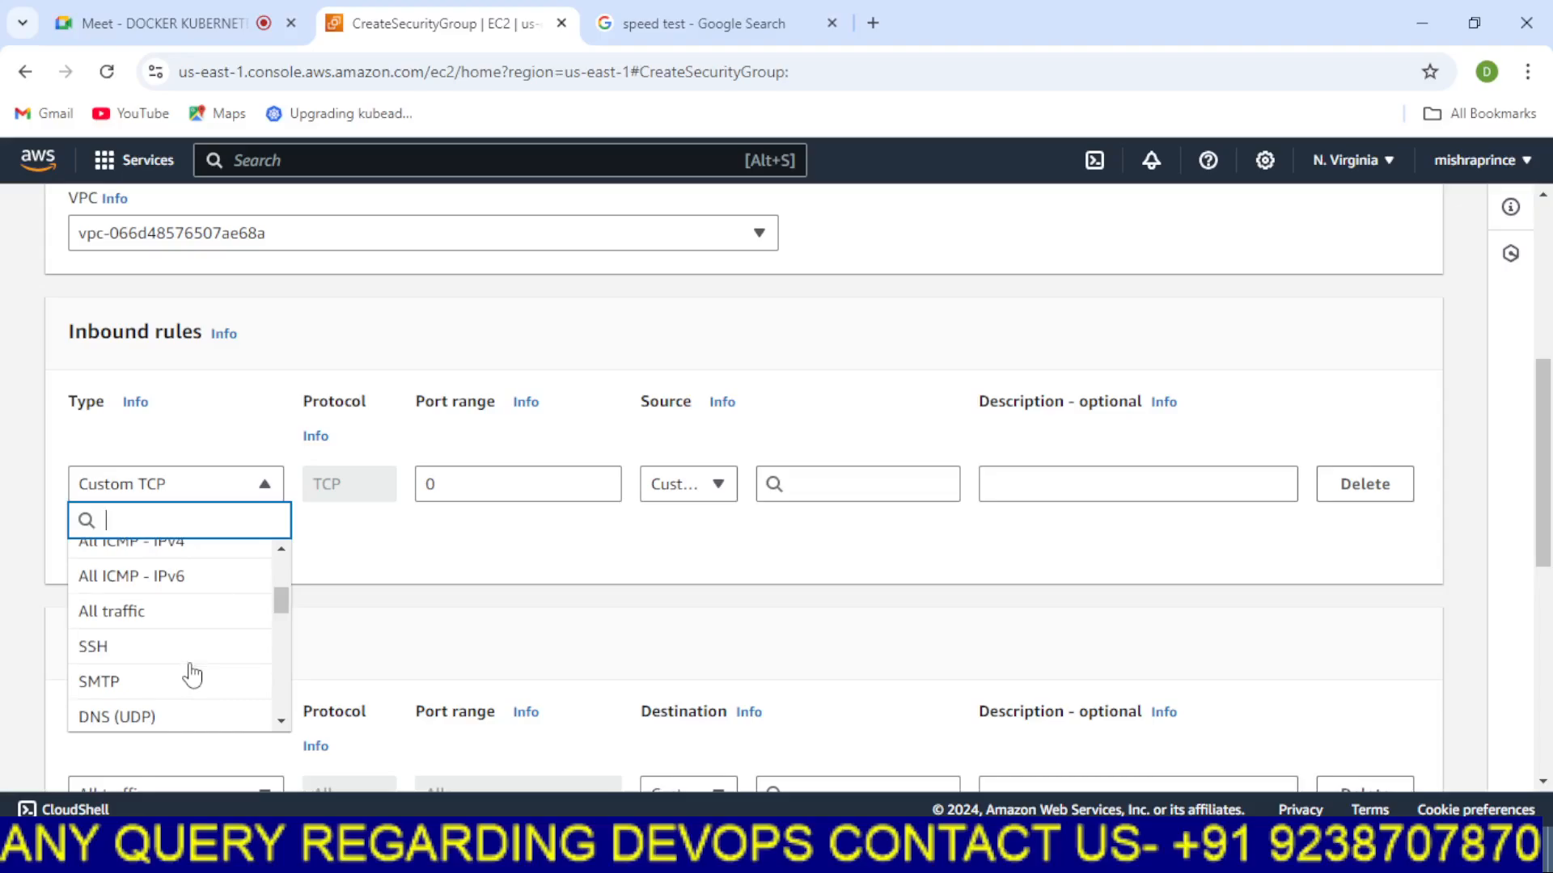
pyautogui.click(156, 621)
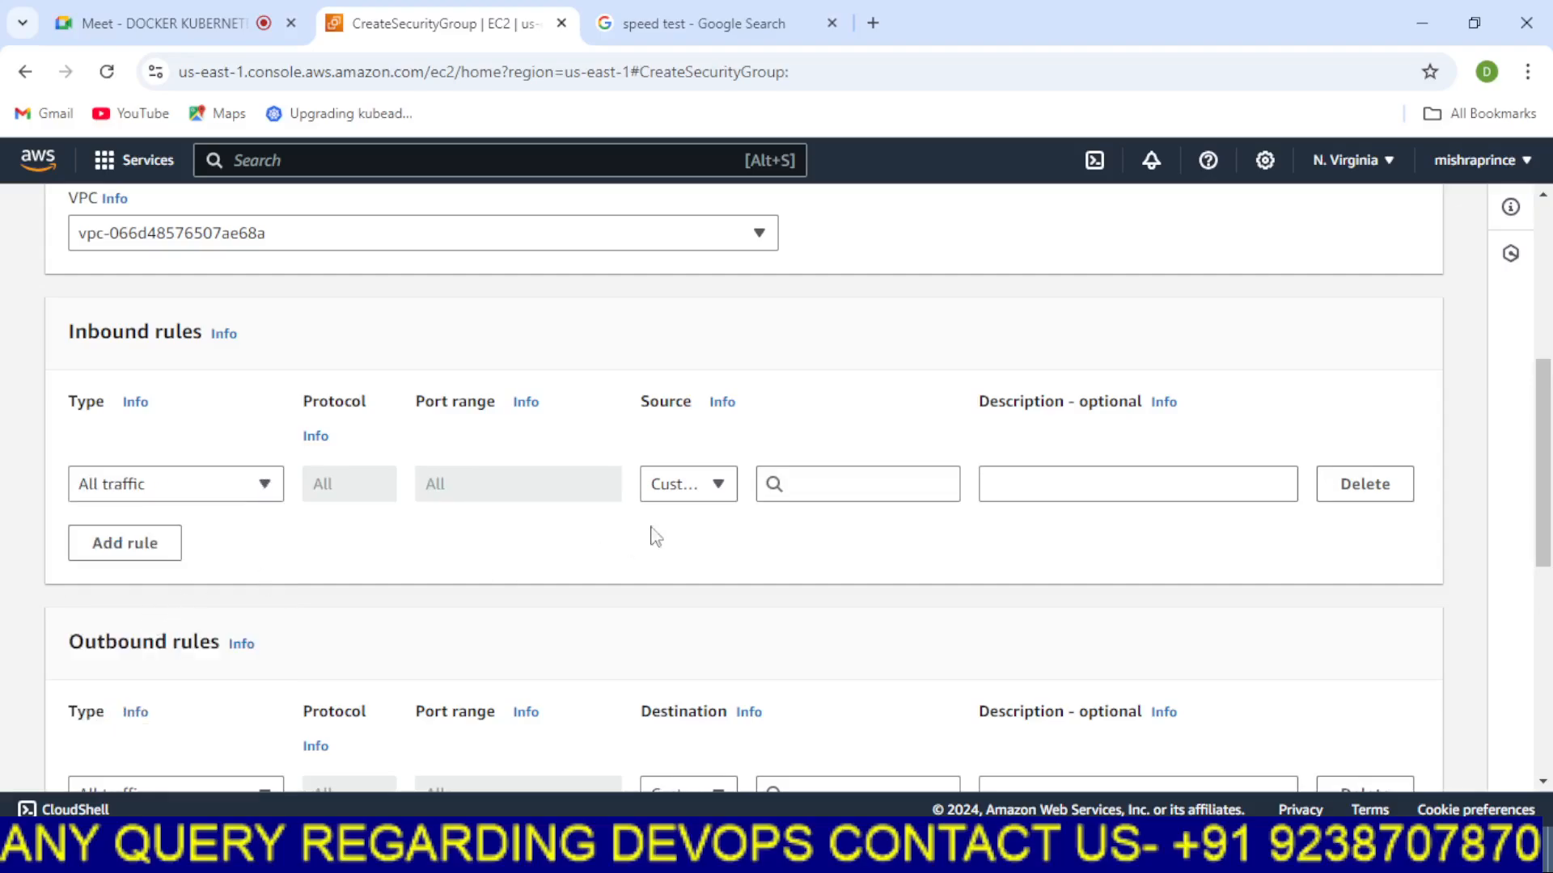
pyautogui.click(675, 497)
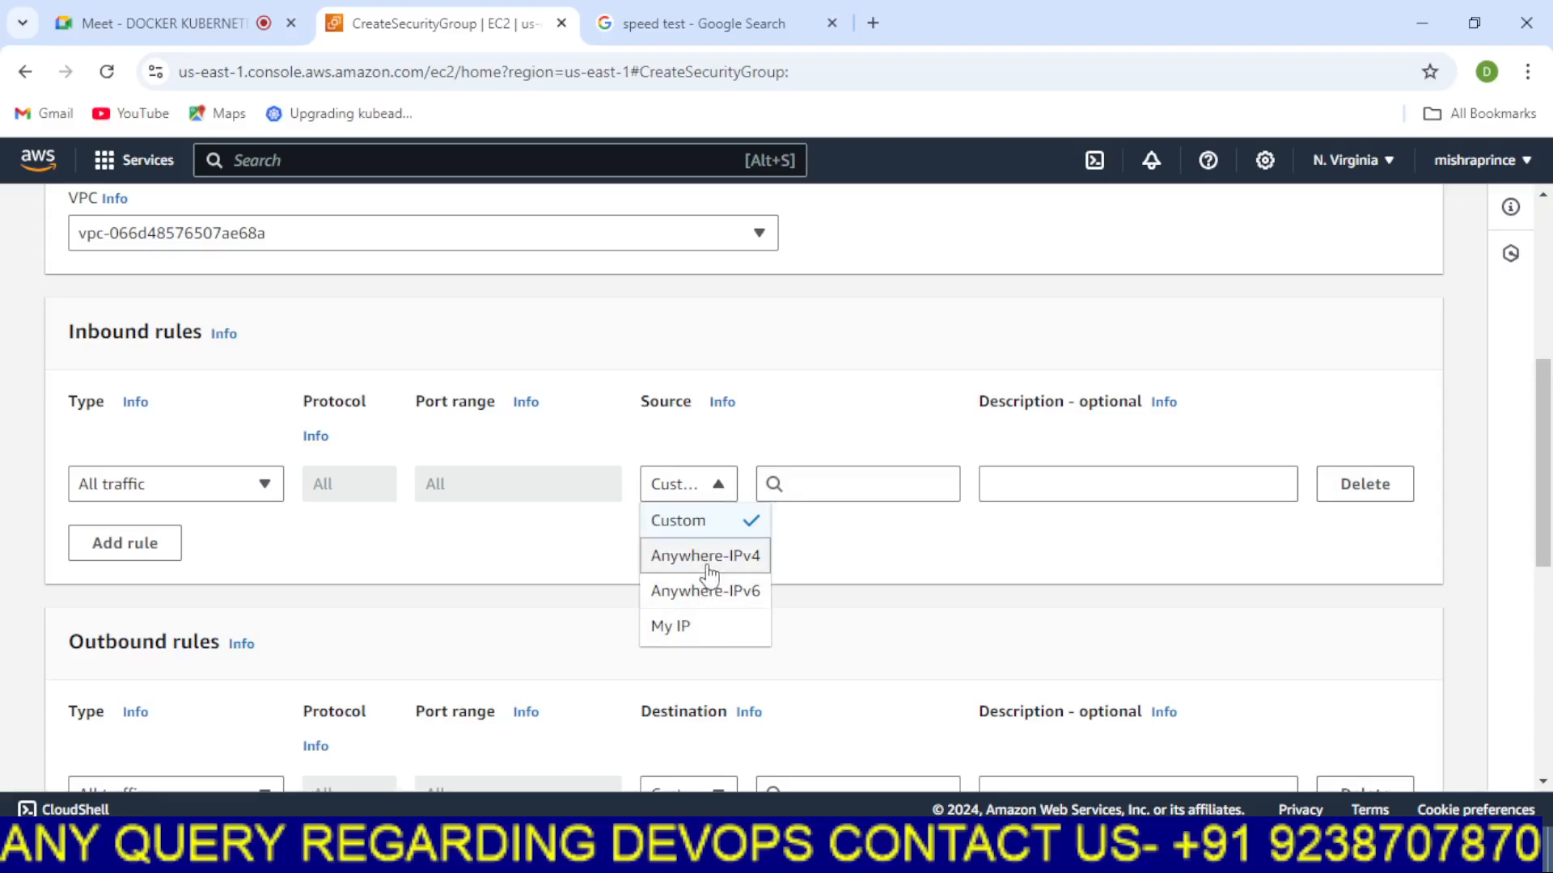
pyautogui.click(706, 558)
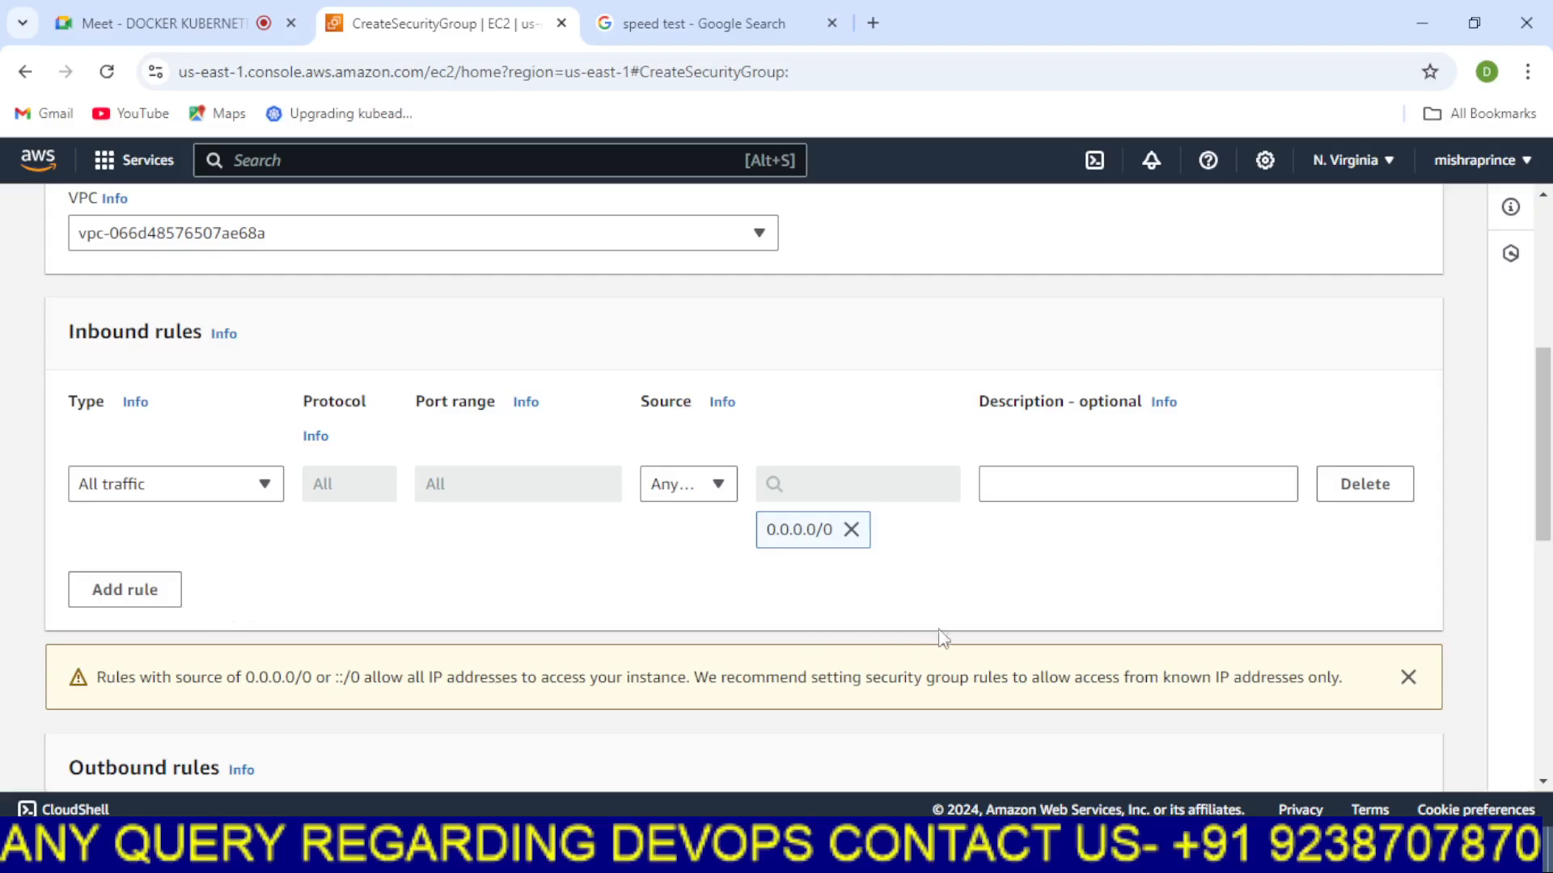
# Create the EFS security group
pyautogui.scroll(-3, 980, 594)
pyautogui.scroll(-6, 980, 591)
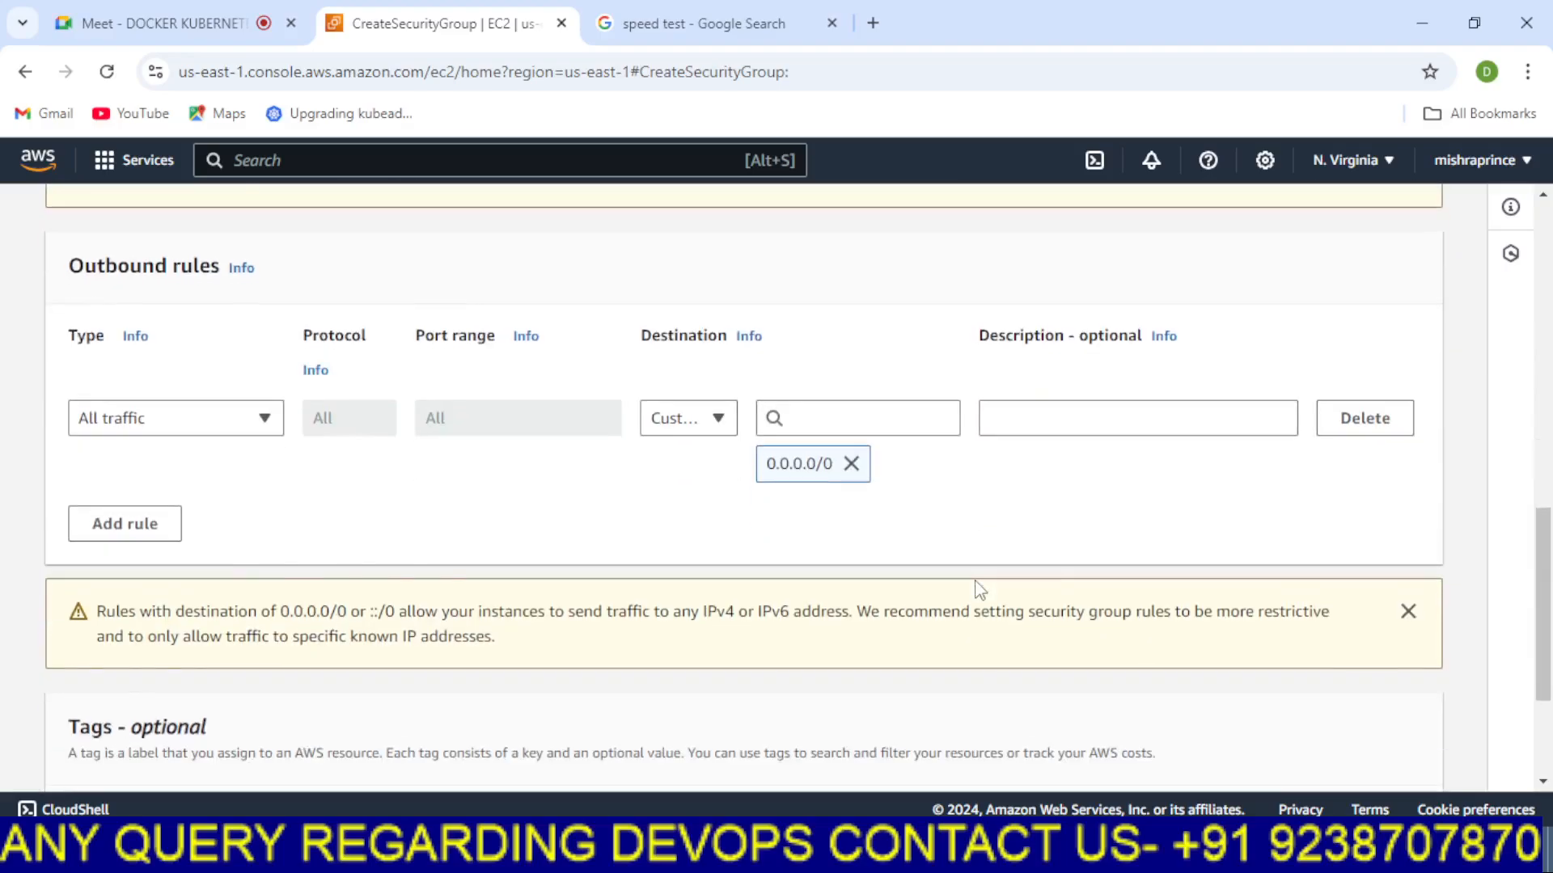
pyautogui.click(1367, 758)
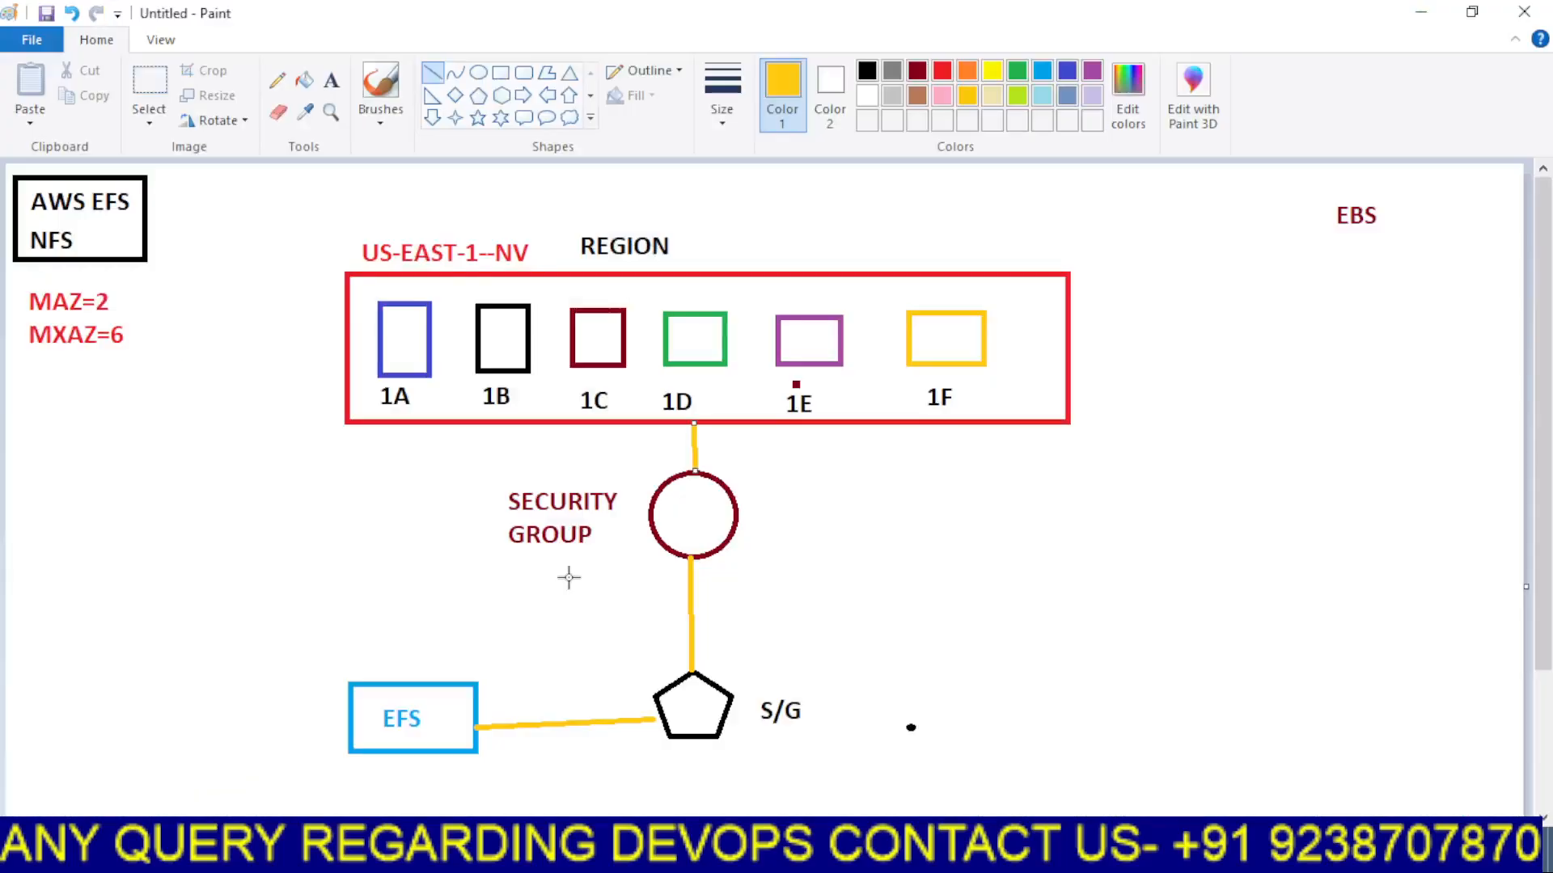
# Write the label EFS in black inside the security group circle of the diagram
pyautogui.click(329, 82)
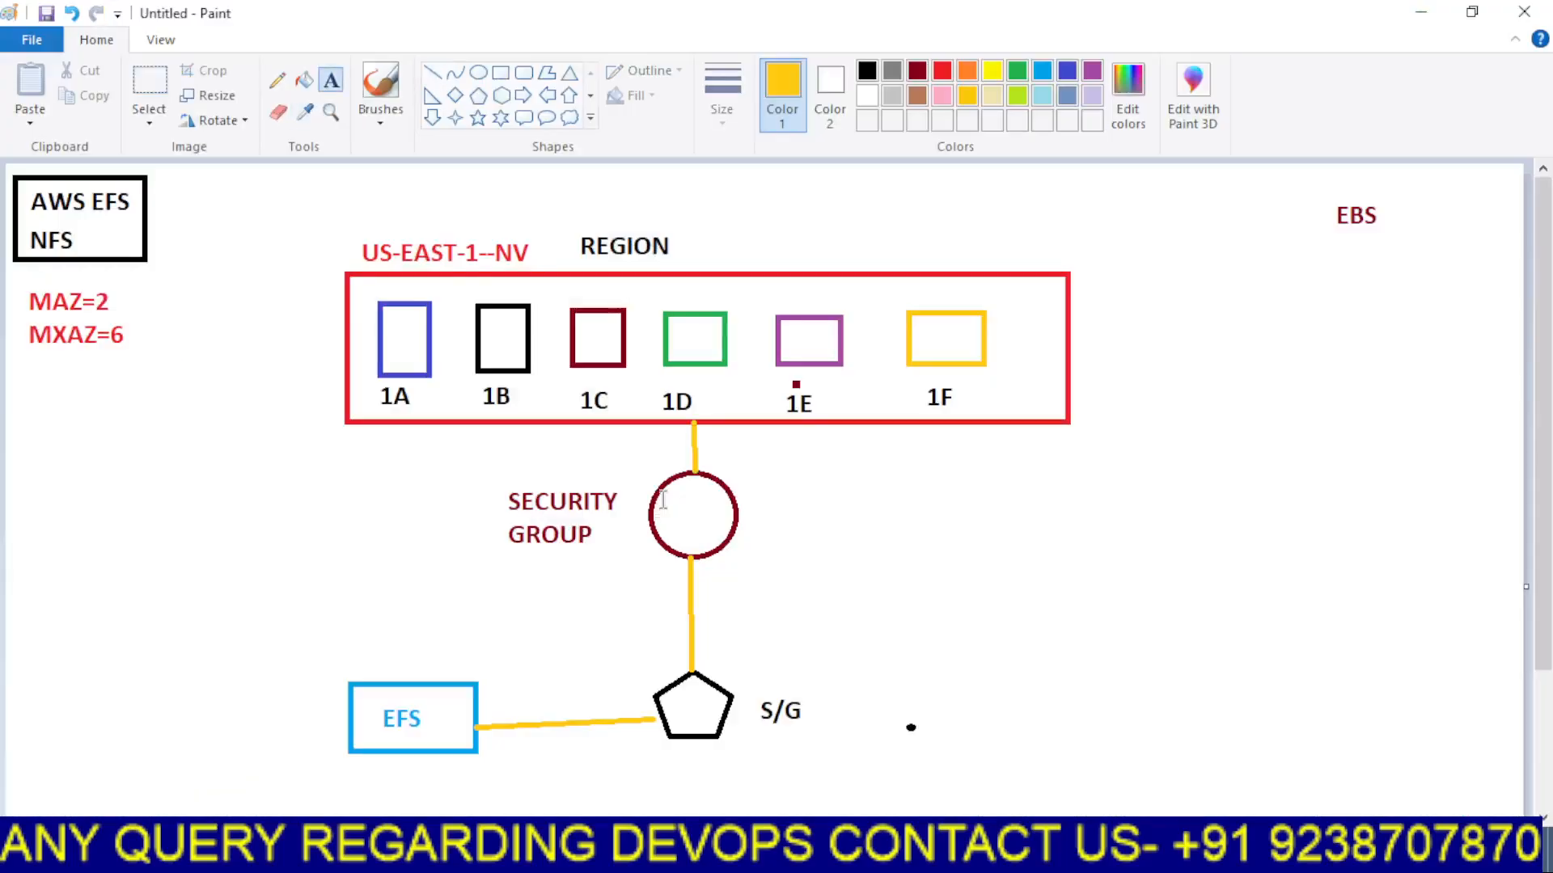
pyautogui.click(662, 499)
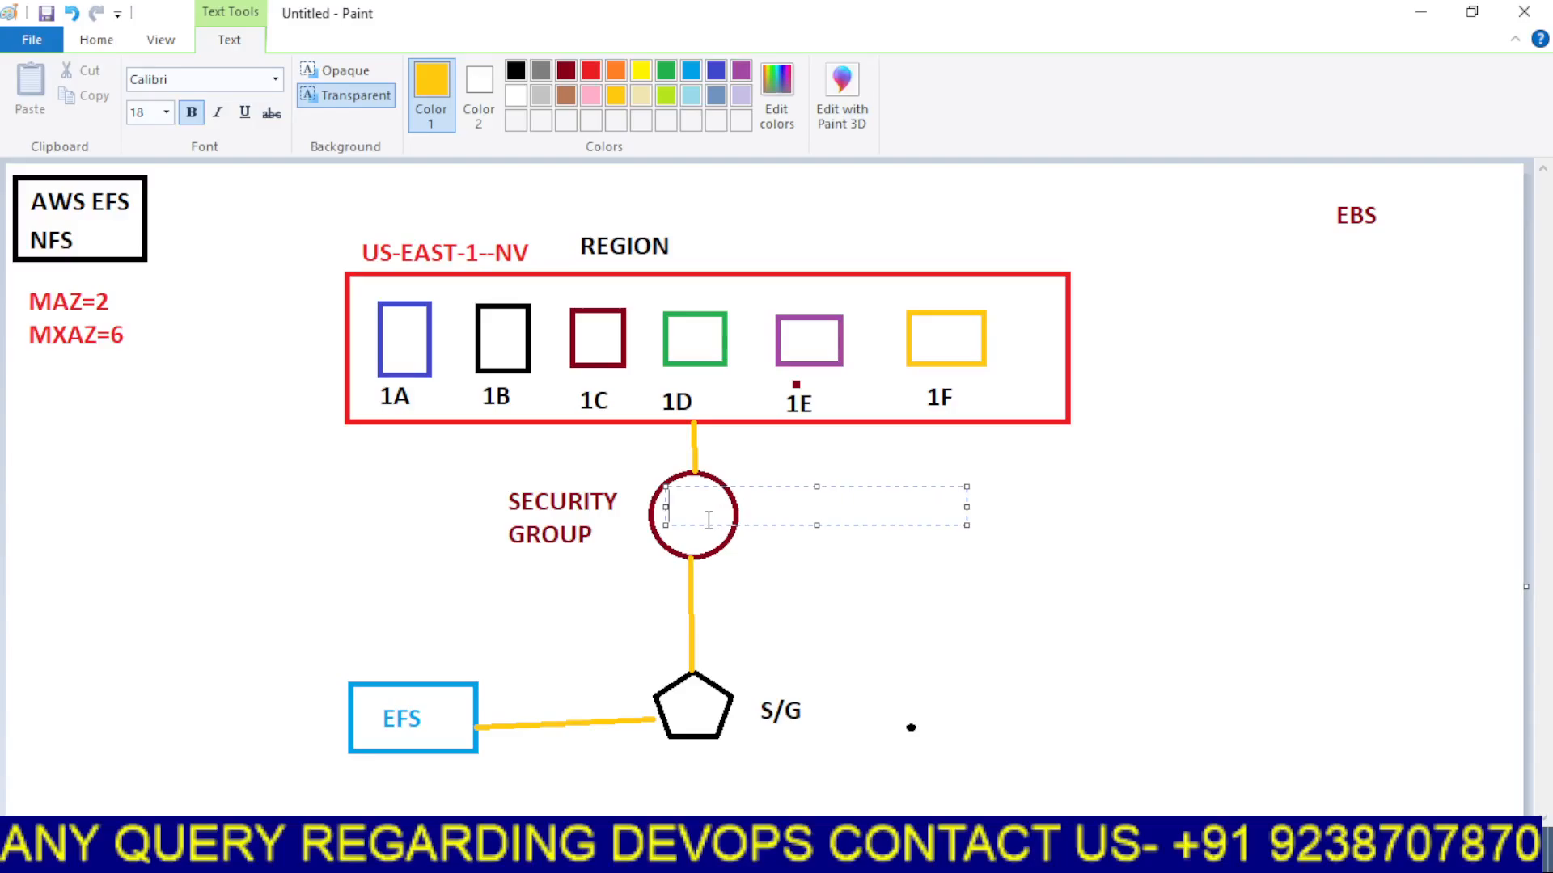
pyautogui.write('EFS')
pyautogui.moveTo(722, 505); pyautogui.dragTo(621, 500)
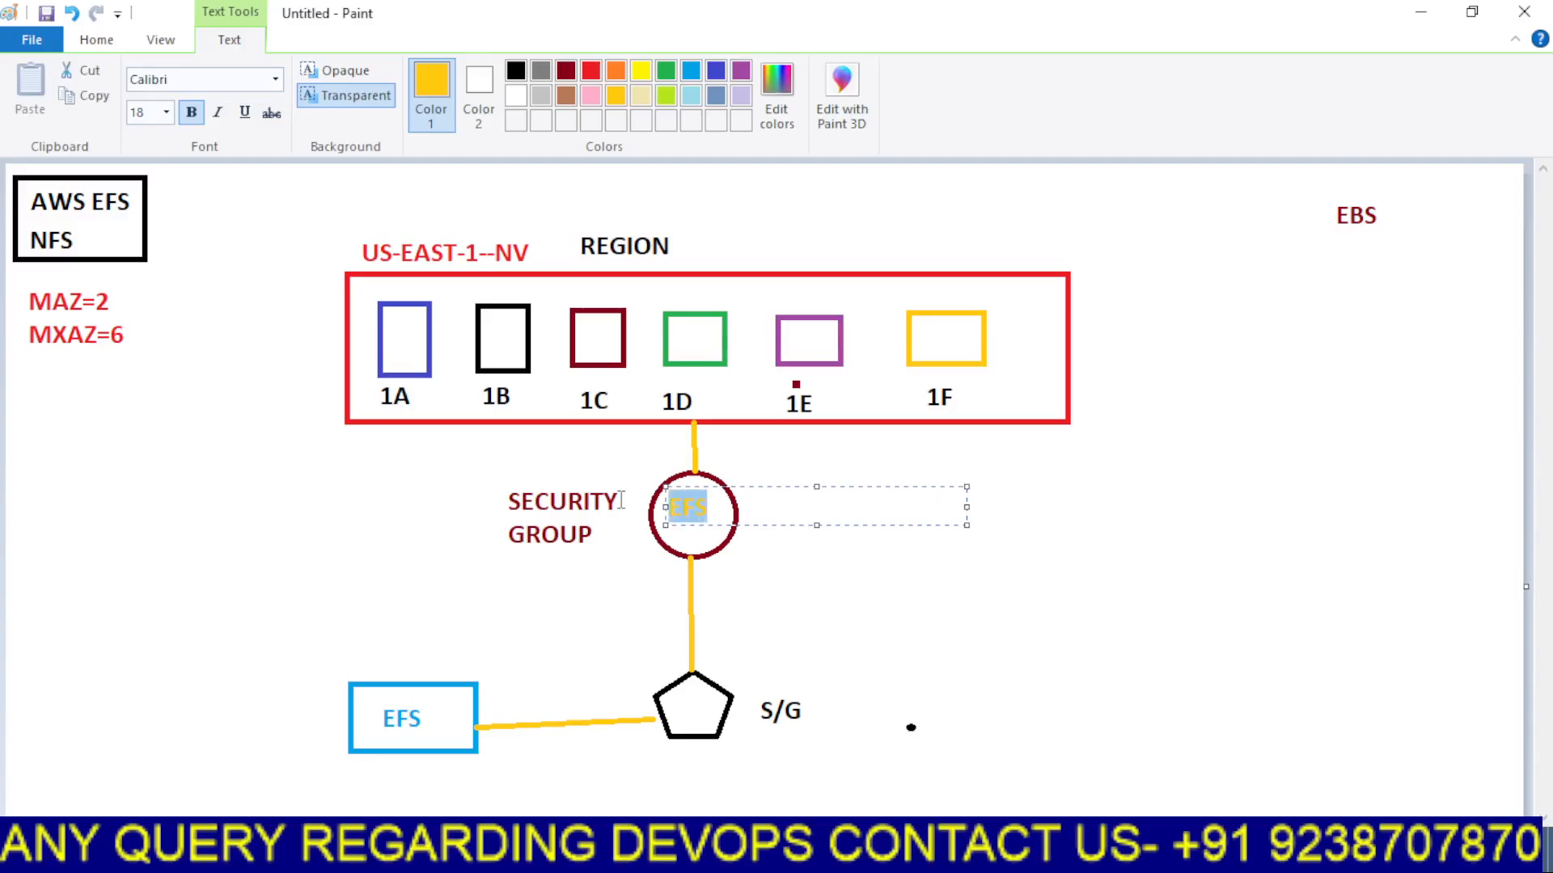
pyautogui.click(515, 70)
pyautogui.click(765, 224)
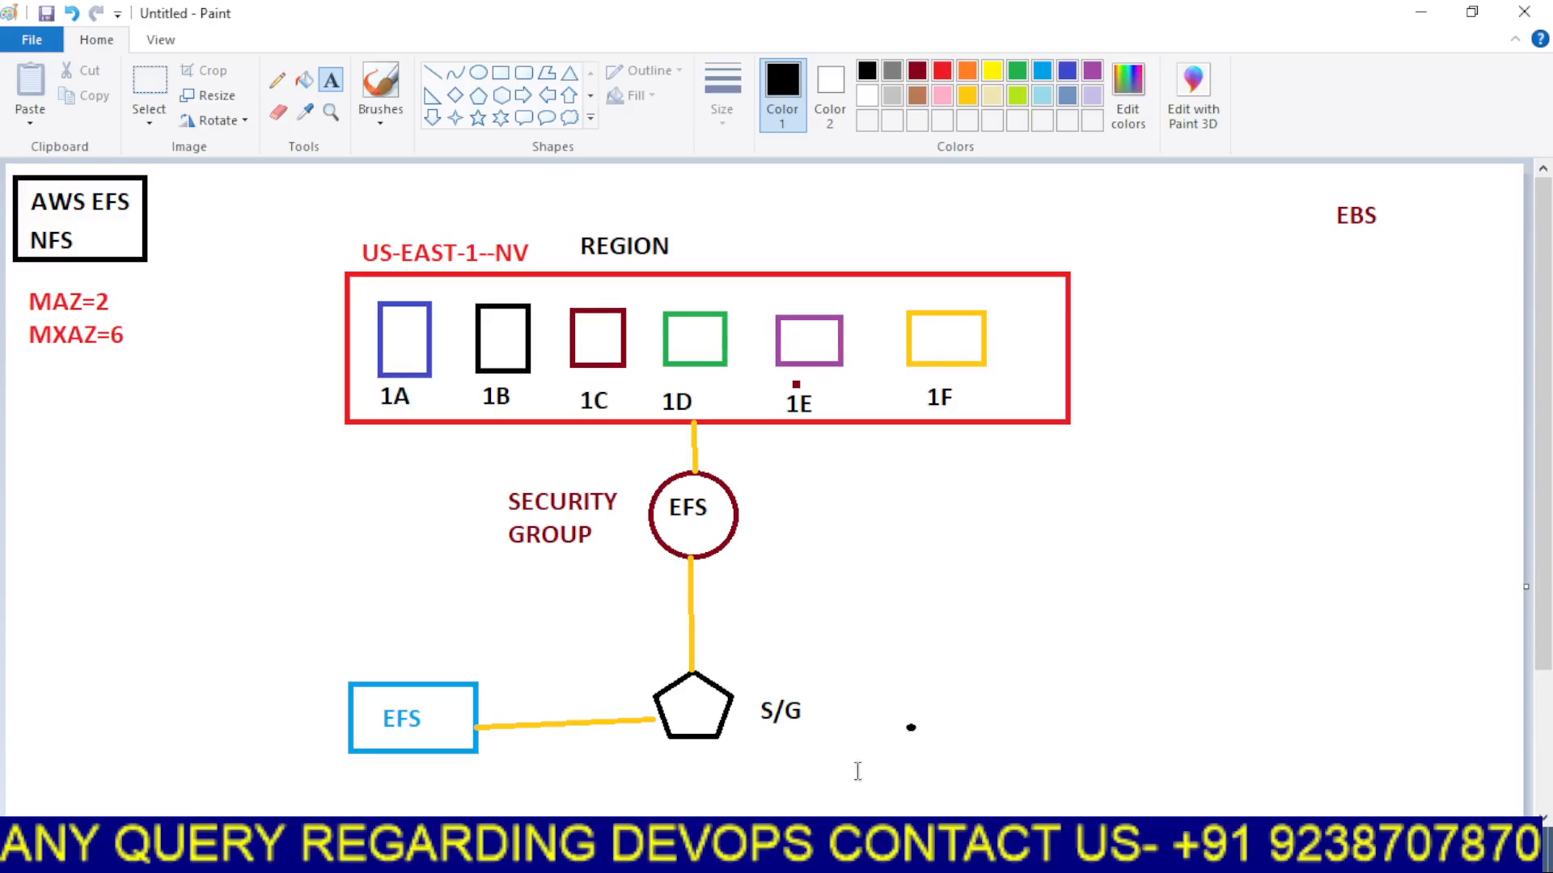
# Open the EC2 Instances list and select the EBS33 instance
pyautogui.moveTo(803, 857)
pyautogui.click(700, 760)
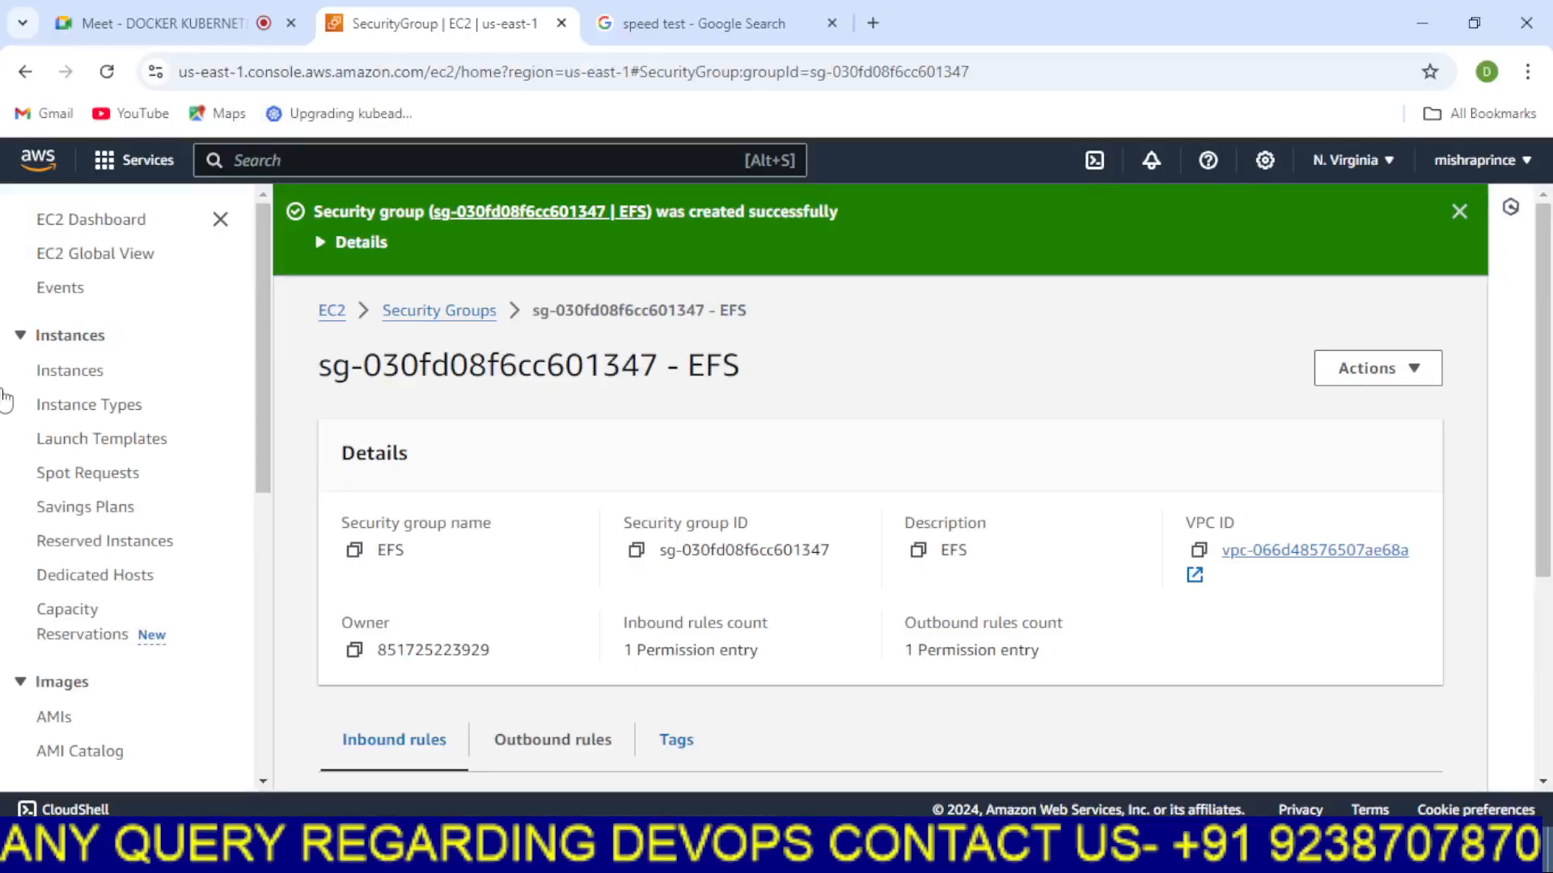
pyautogui.click(77, 437)
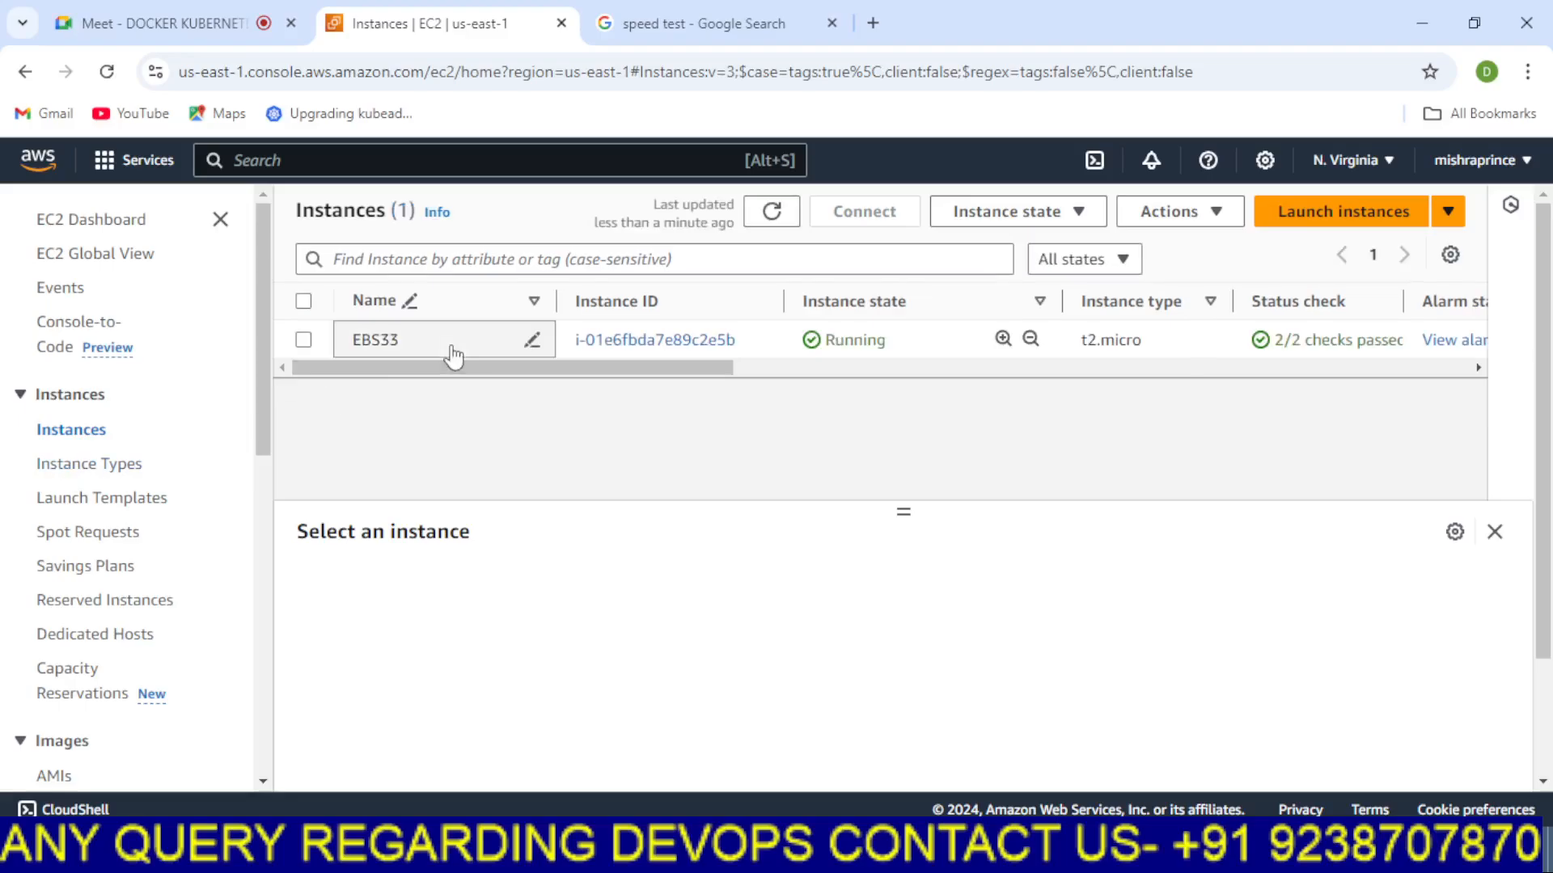
pyautogui.click(303, 339)
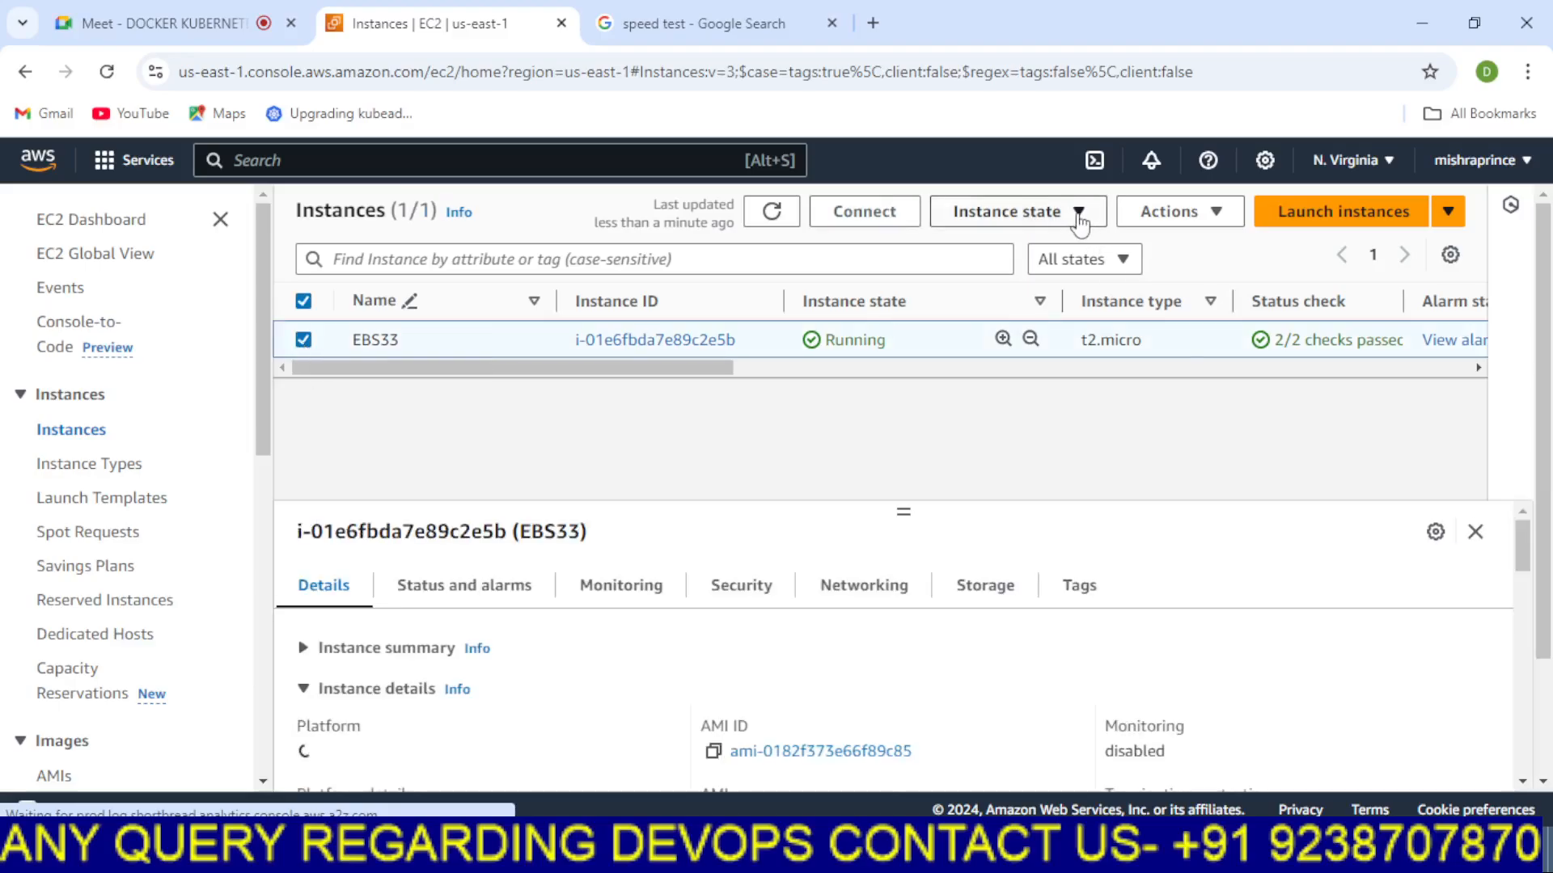
# Terminate the selected EBS33 instance and close the speed test browser tab
pyautogui.click(1079, 214)
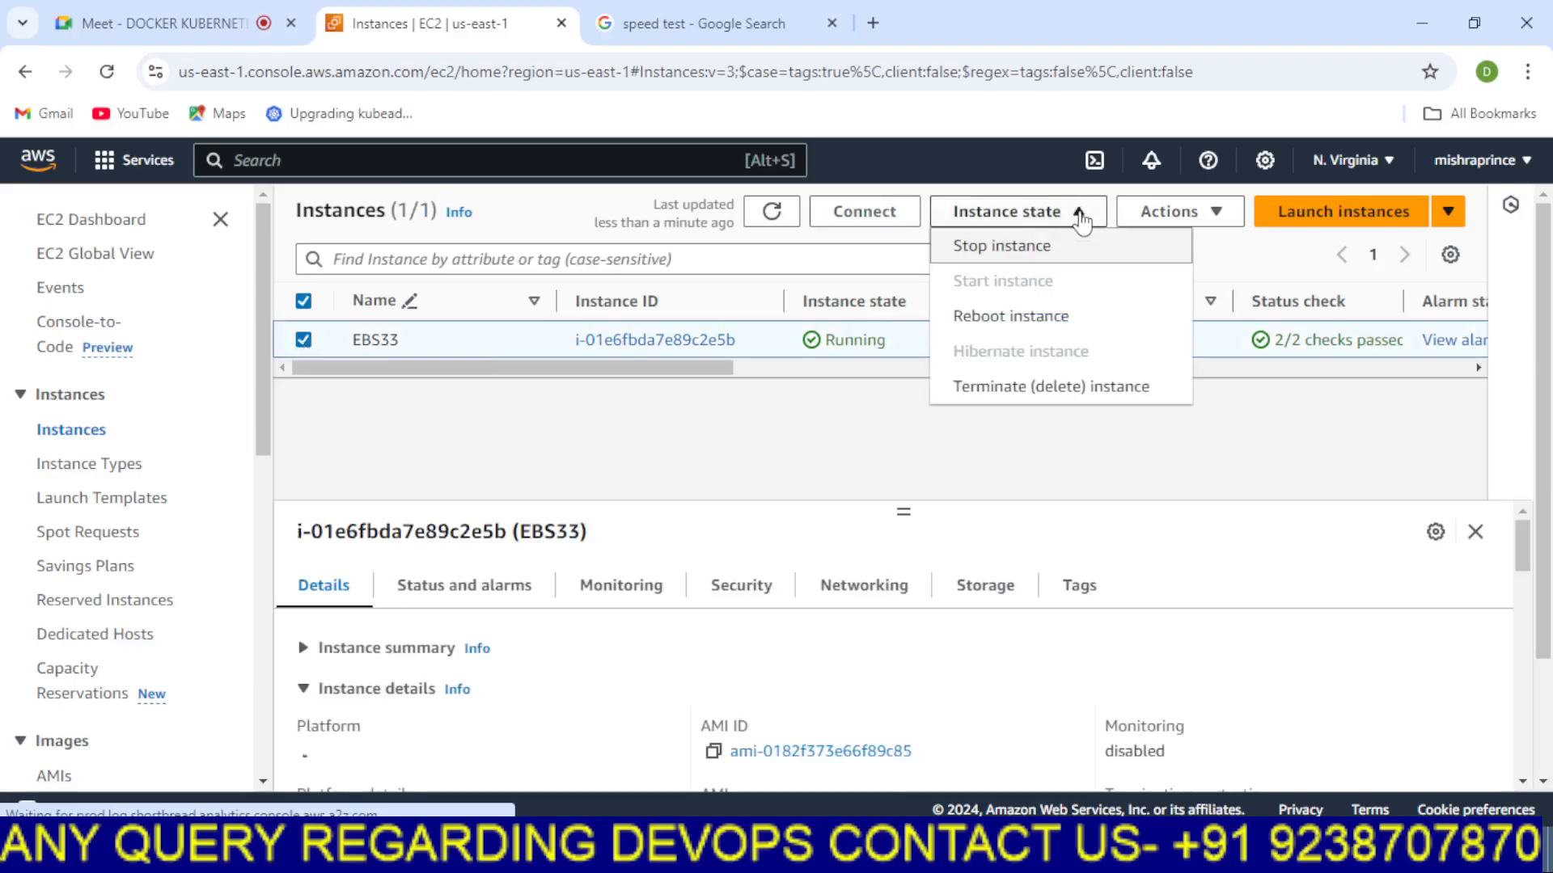
pyautogui.click(1033, 389)
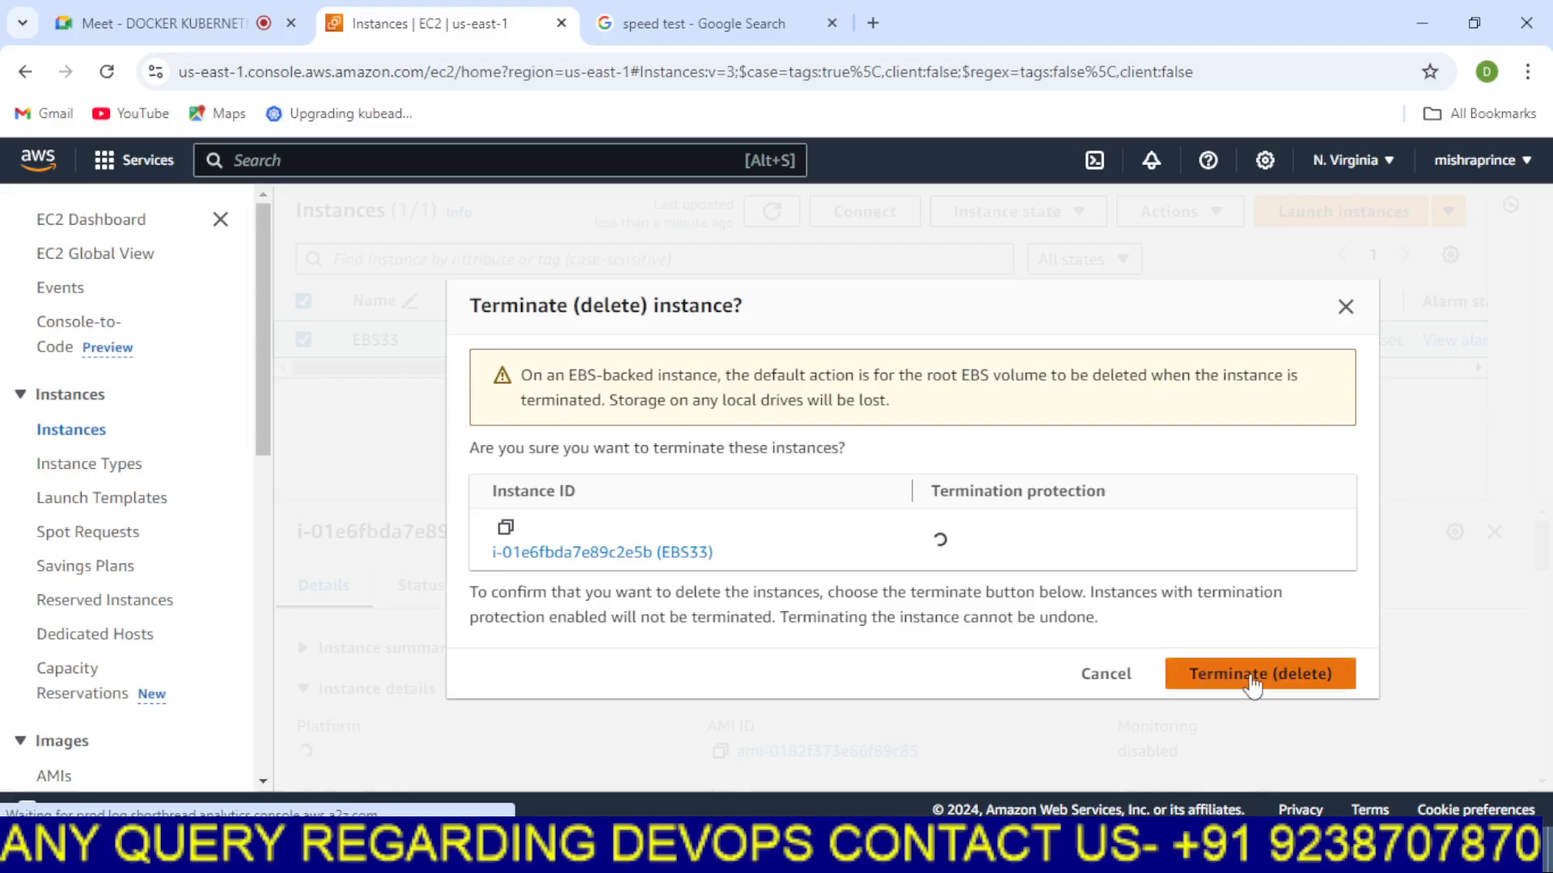
pyautogui.click(1252, 677)
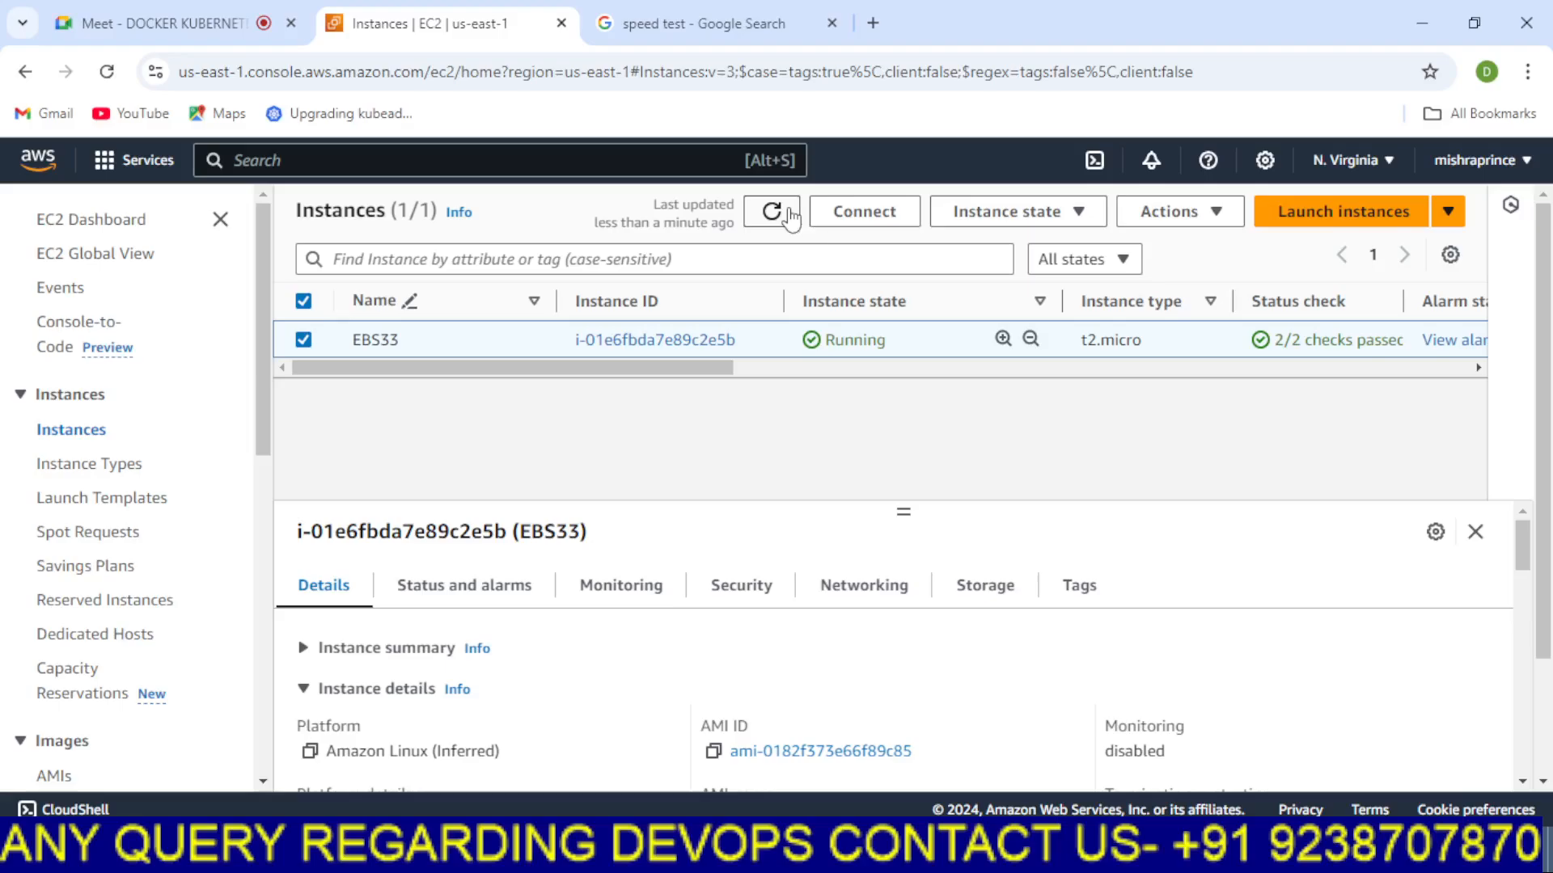
pyautogui.click(789, 214)
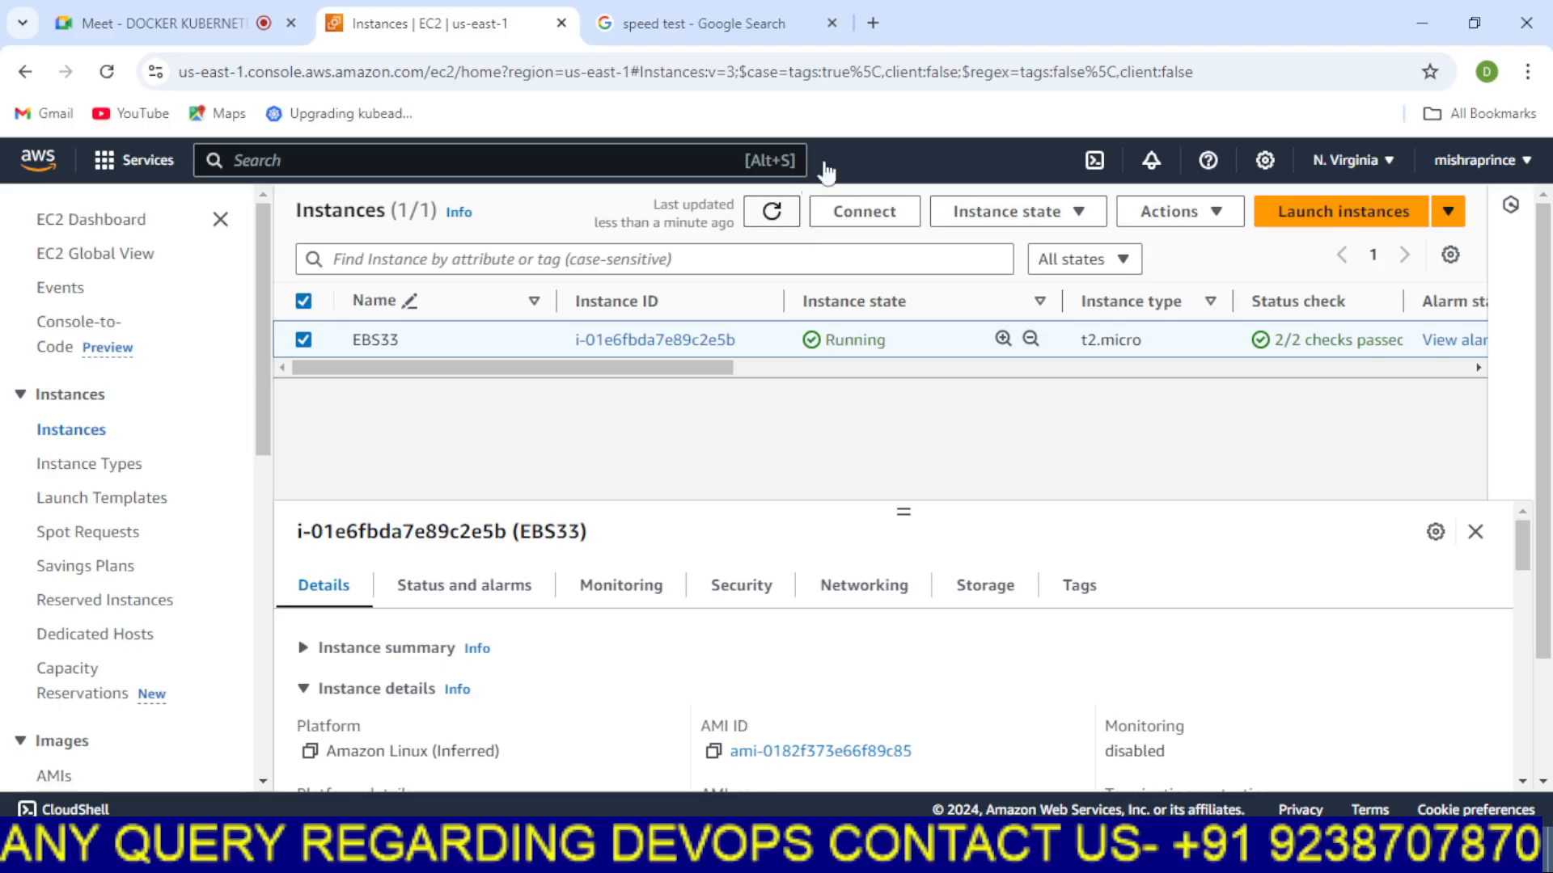
pyautogui.click(831, 22)
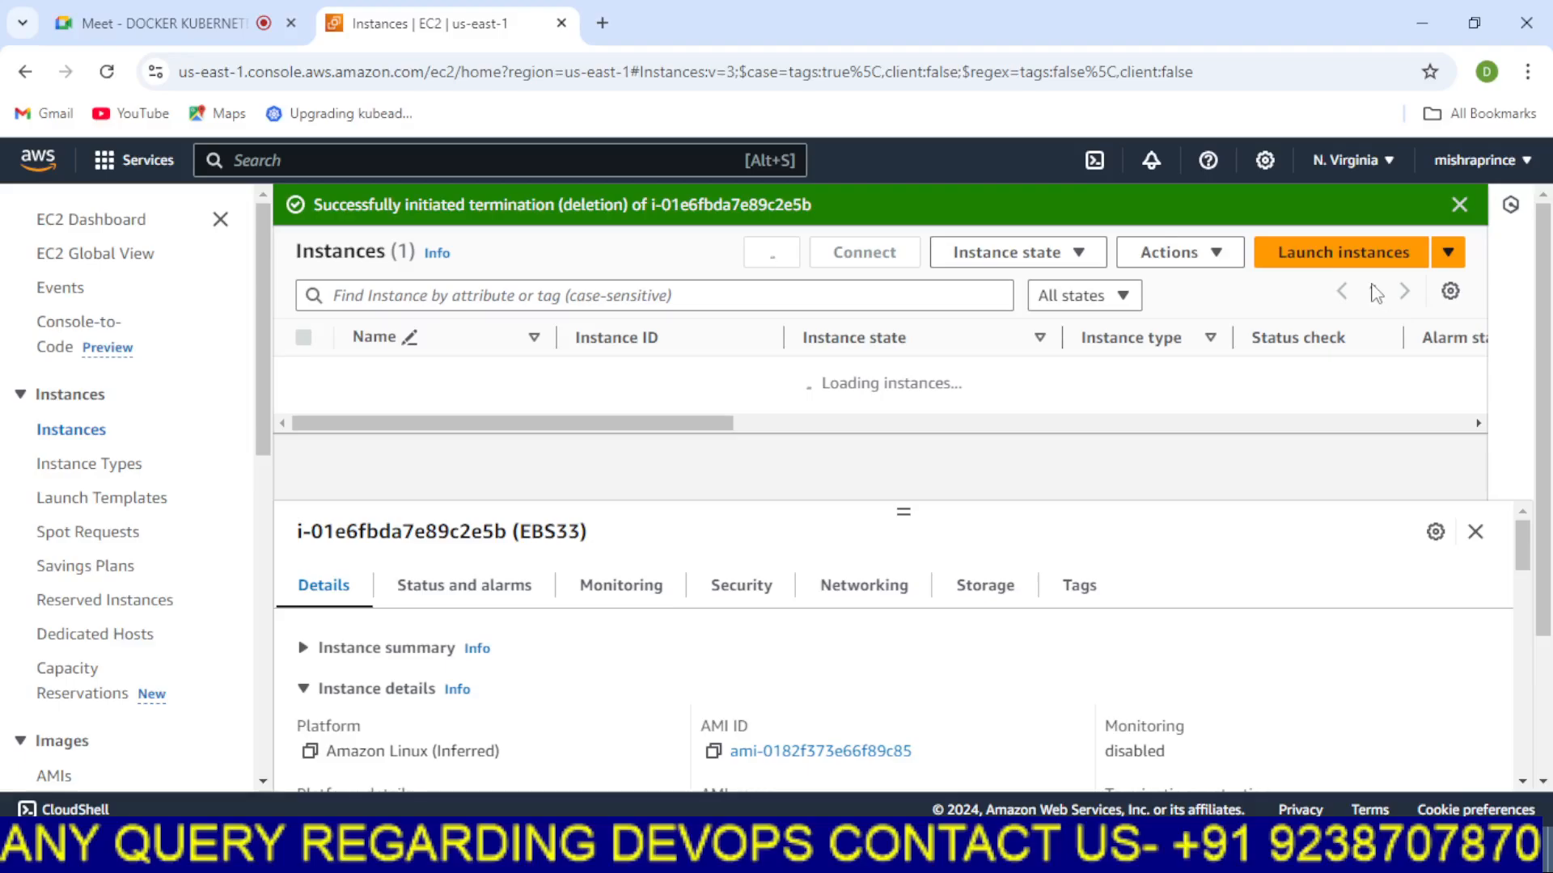
# Start launching a new instance and name it EFS-SERVER
pyautogui.click(1345, 260)
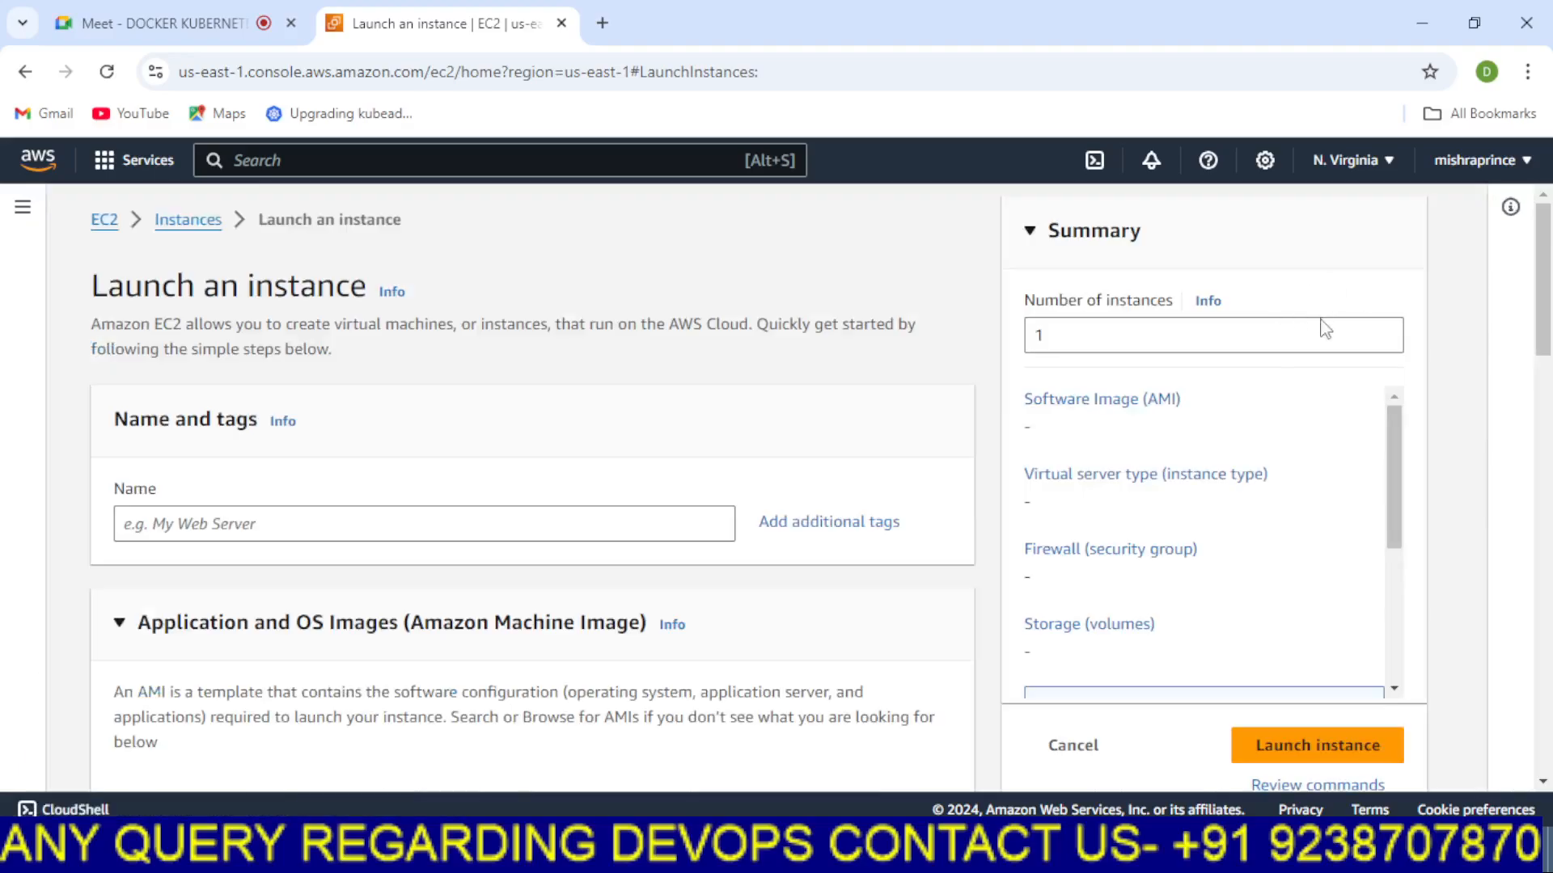
pyautogui.click(224, 524)
pyautogui.write('EF')
pyautogui.scroll(-2, 225, 526)
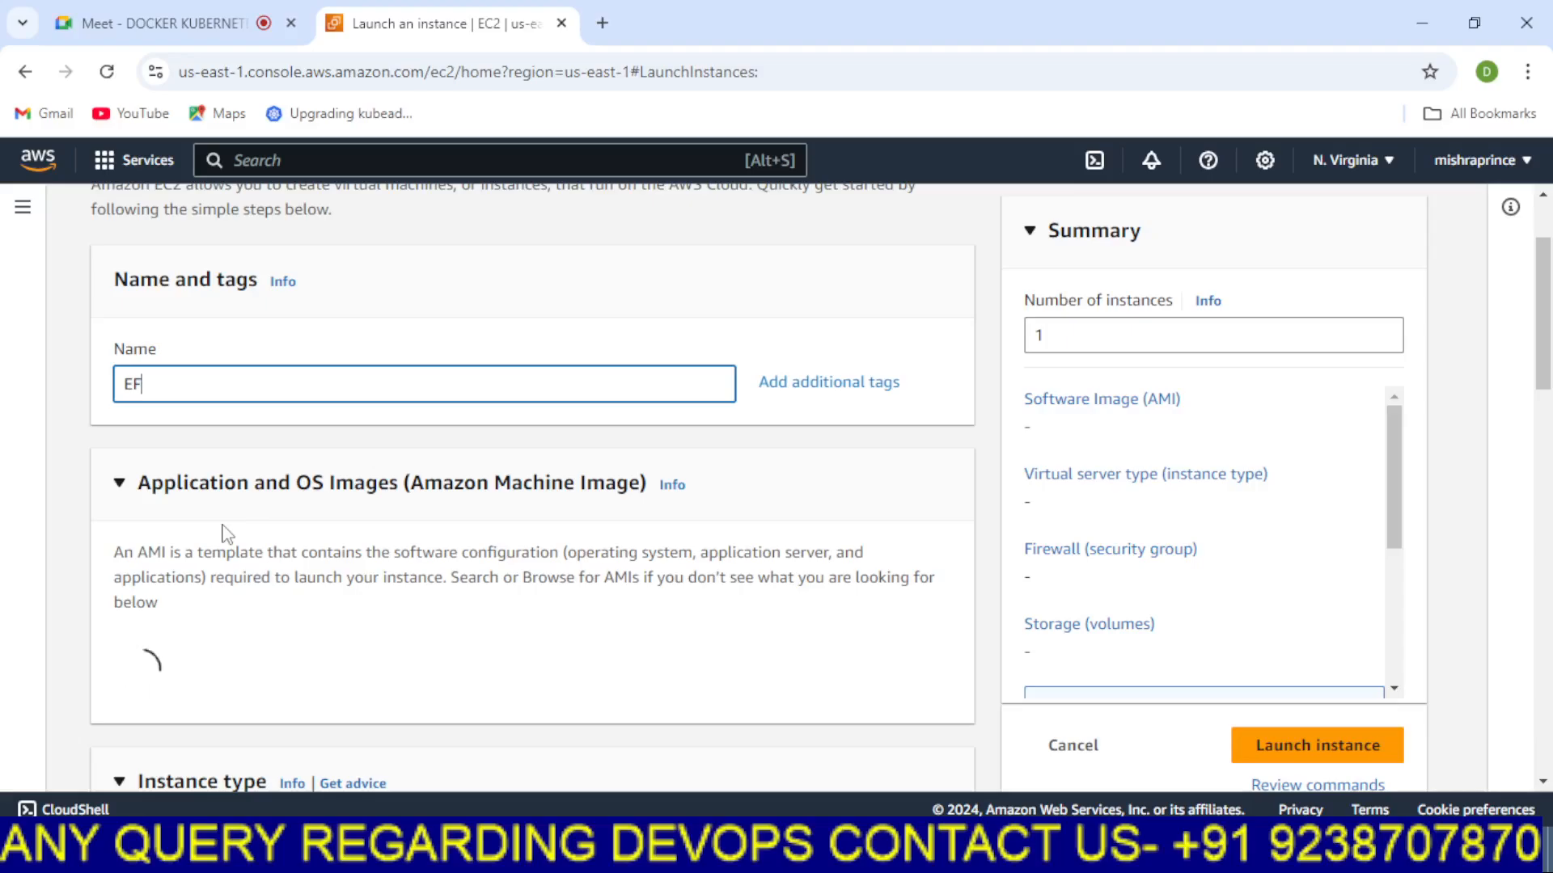
pyautogui.write('S-SERVER')
pyautogui.scroll(-1, 322, 531)
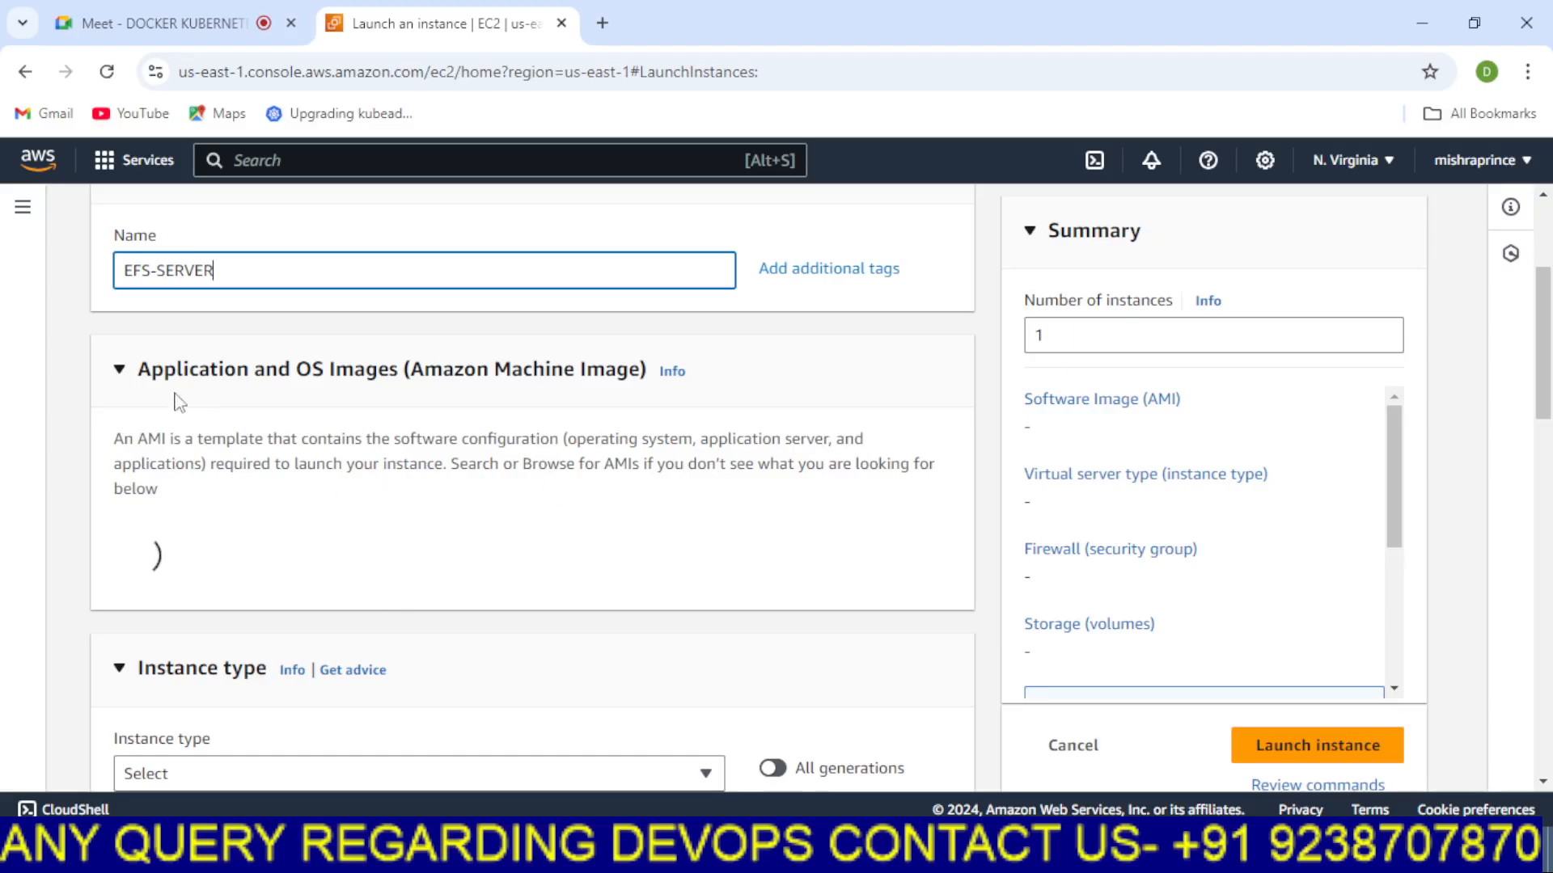
# Choose the tt key pair for the new instance
pyautogui.moveTo(1542, 363); pyautogui.dragTo(1550, 428)
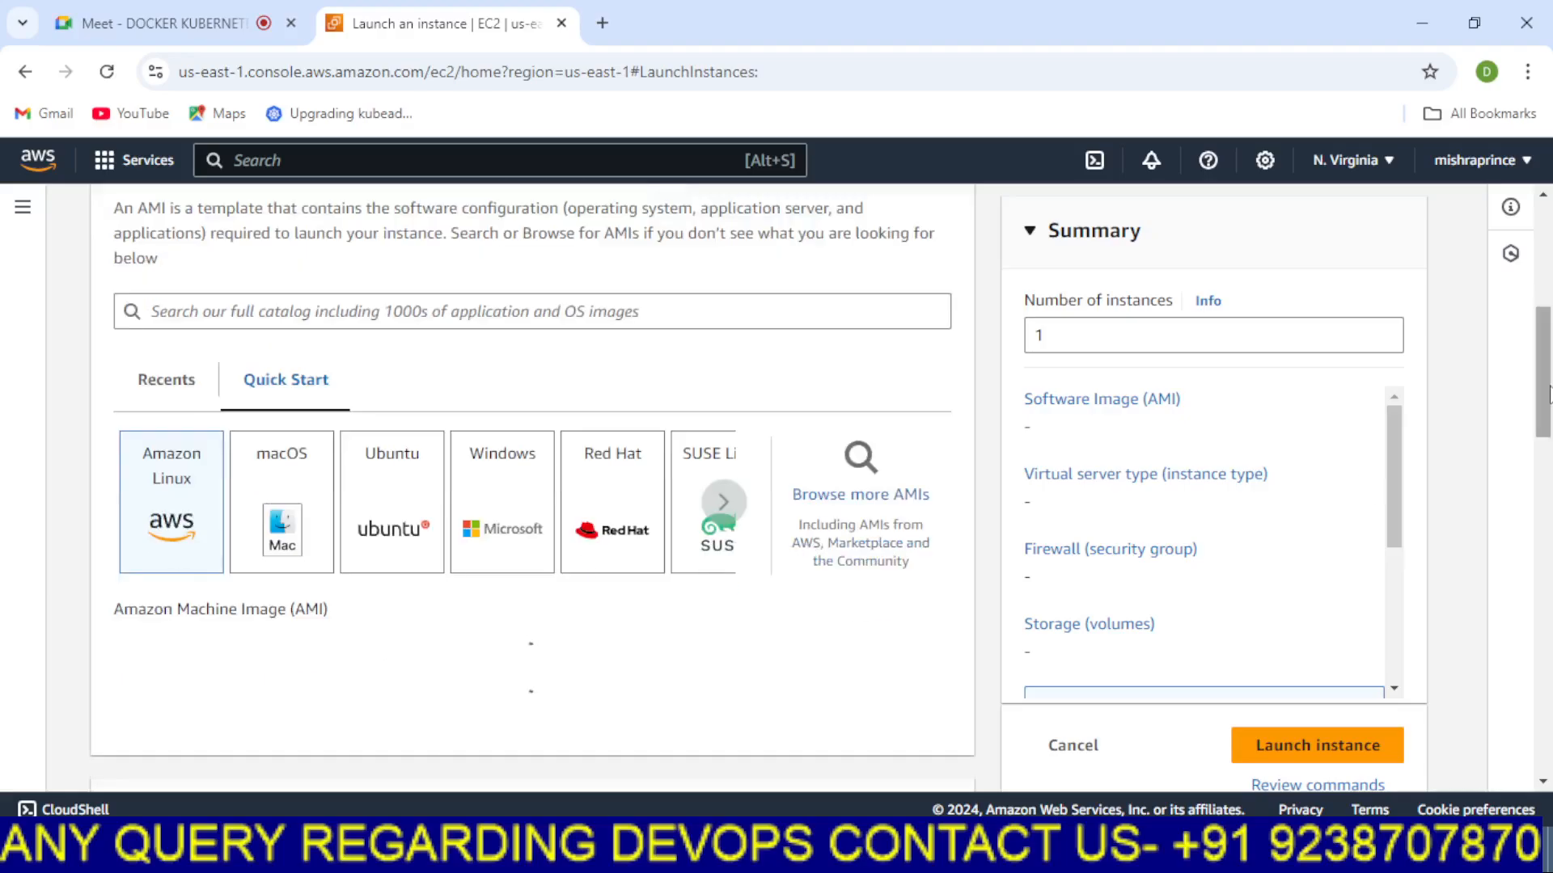
pyautogui.moveTo(1545, 417); pyautogui.dragTo(1551, 488)
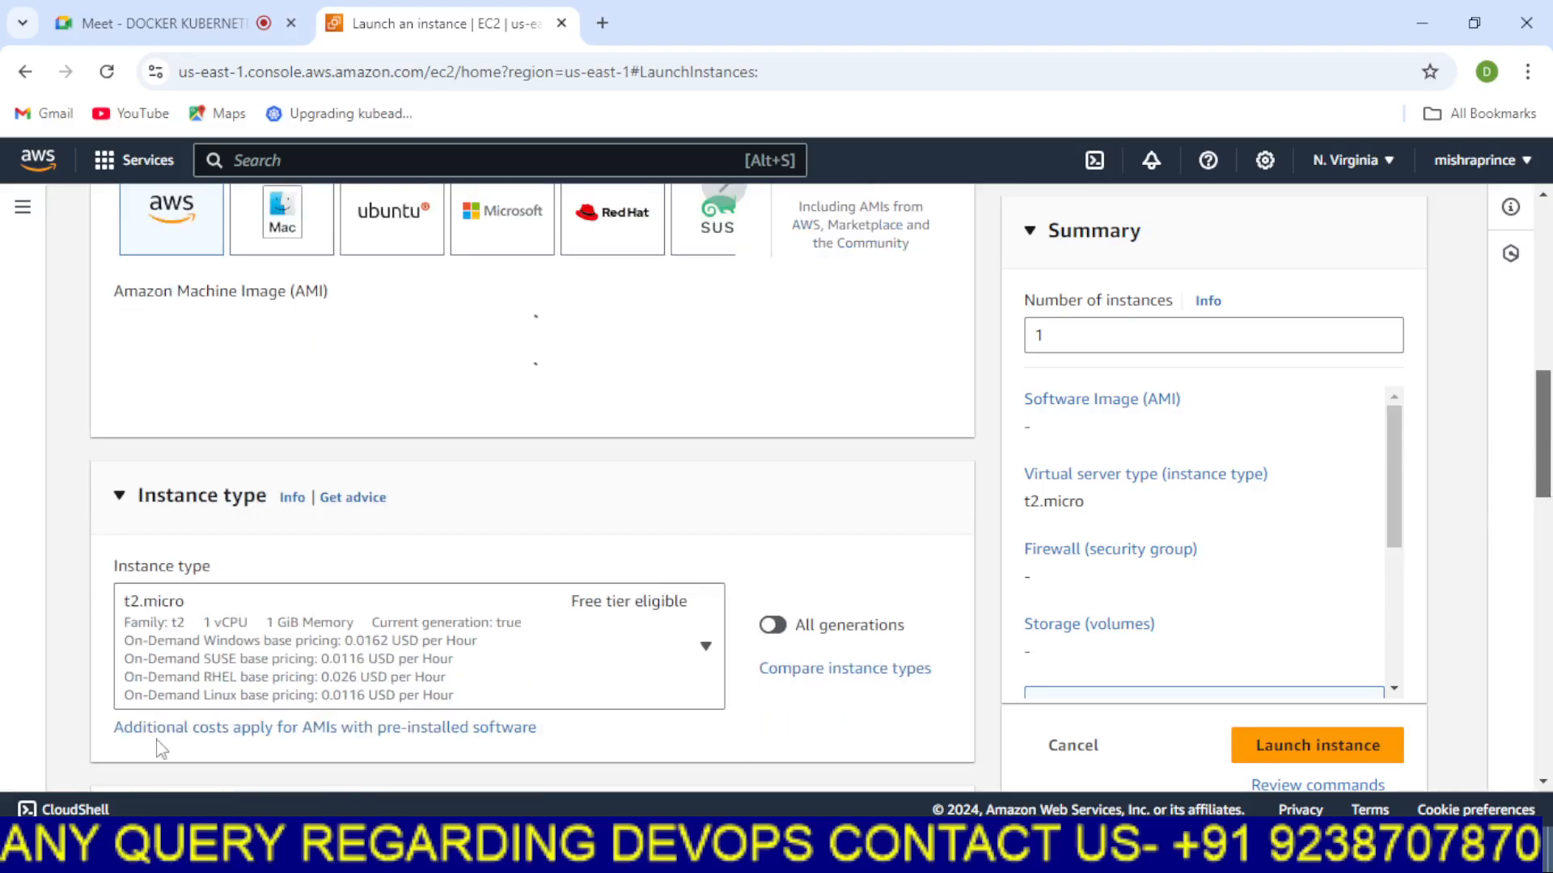
pyautogui.scroll(-2, 122, 624)
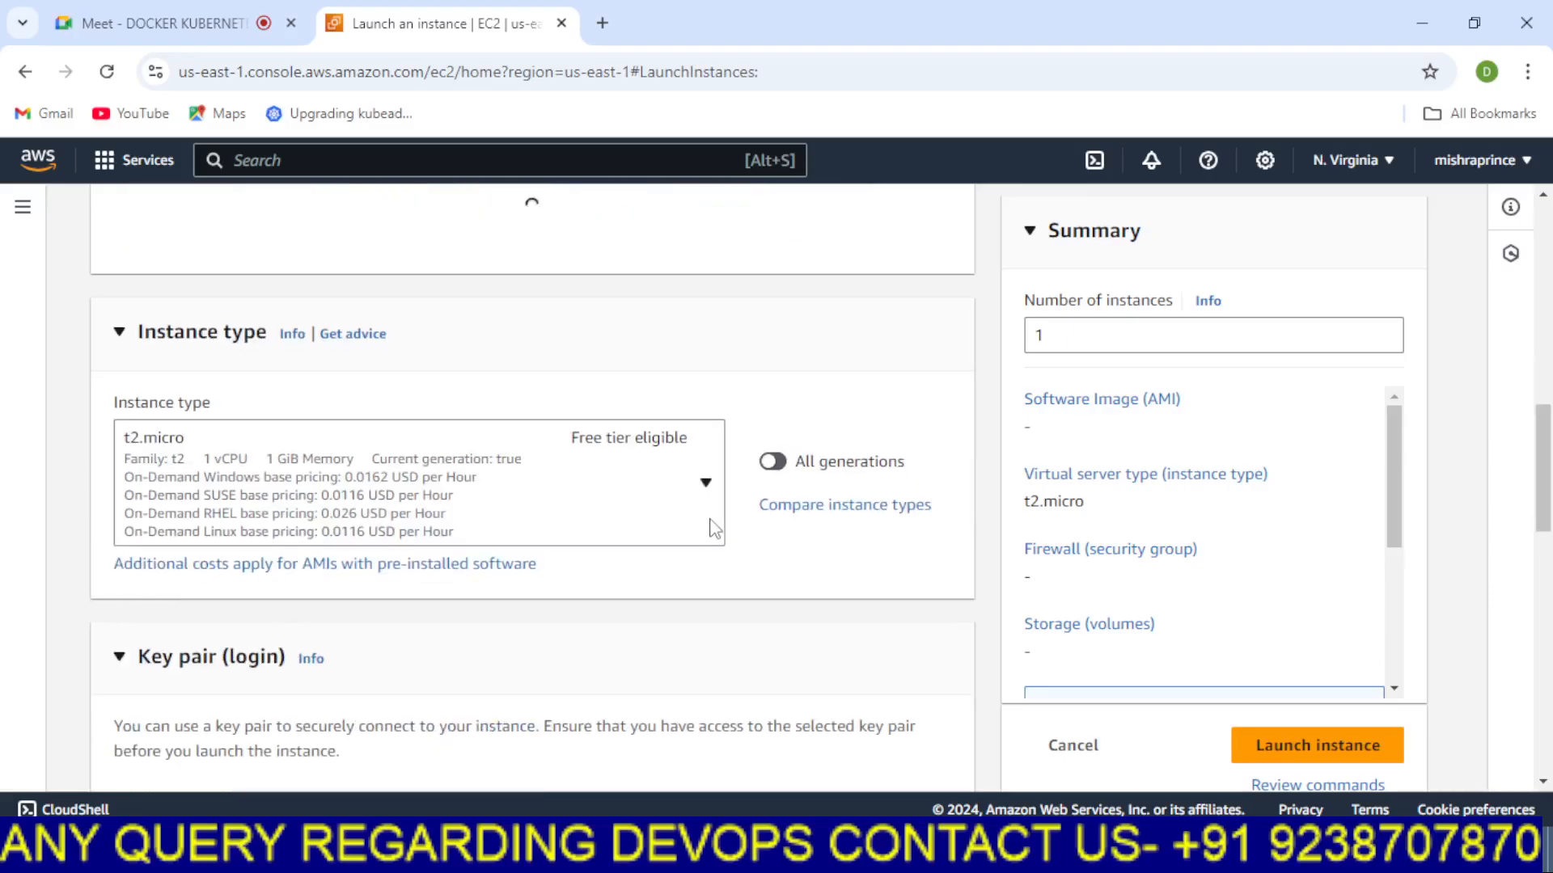
pyautogui.scroll(-3, 712, 526)
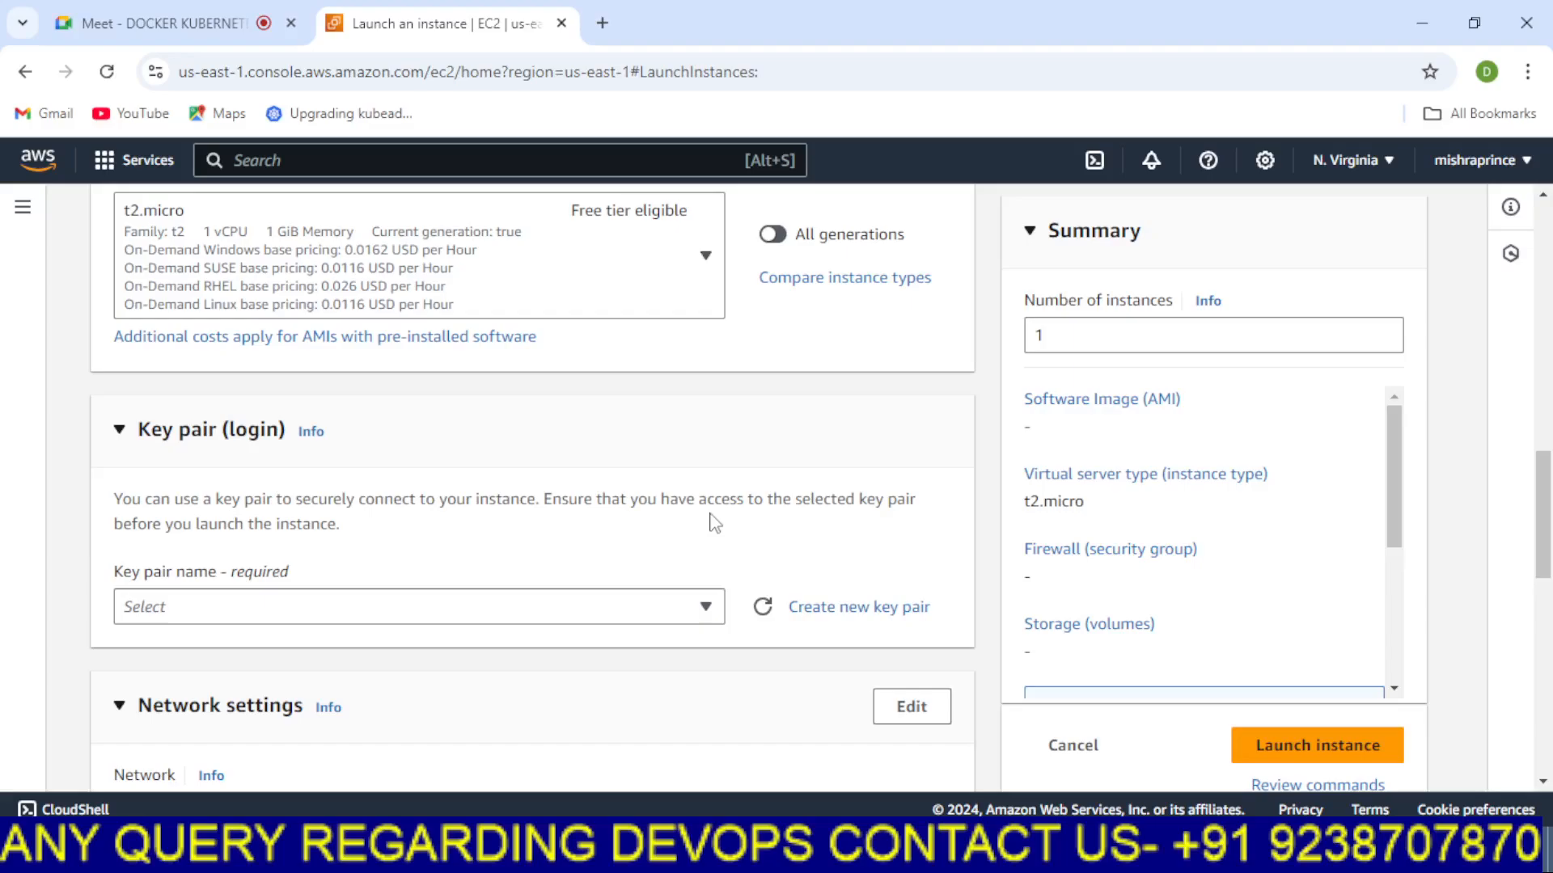
pyautogui.click(691, 617)
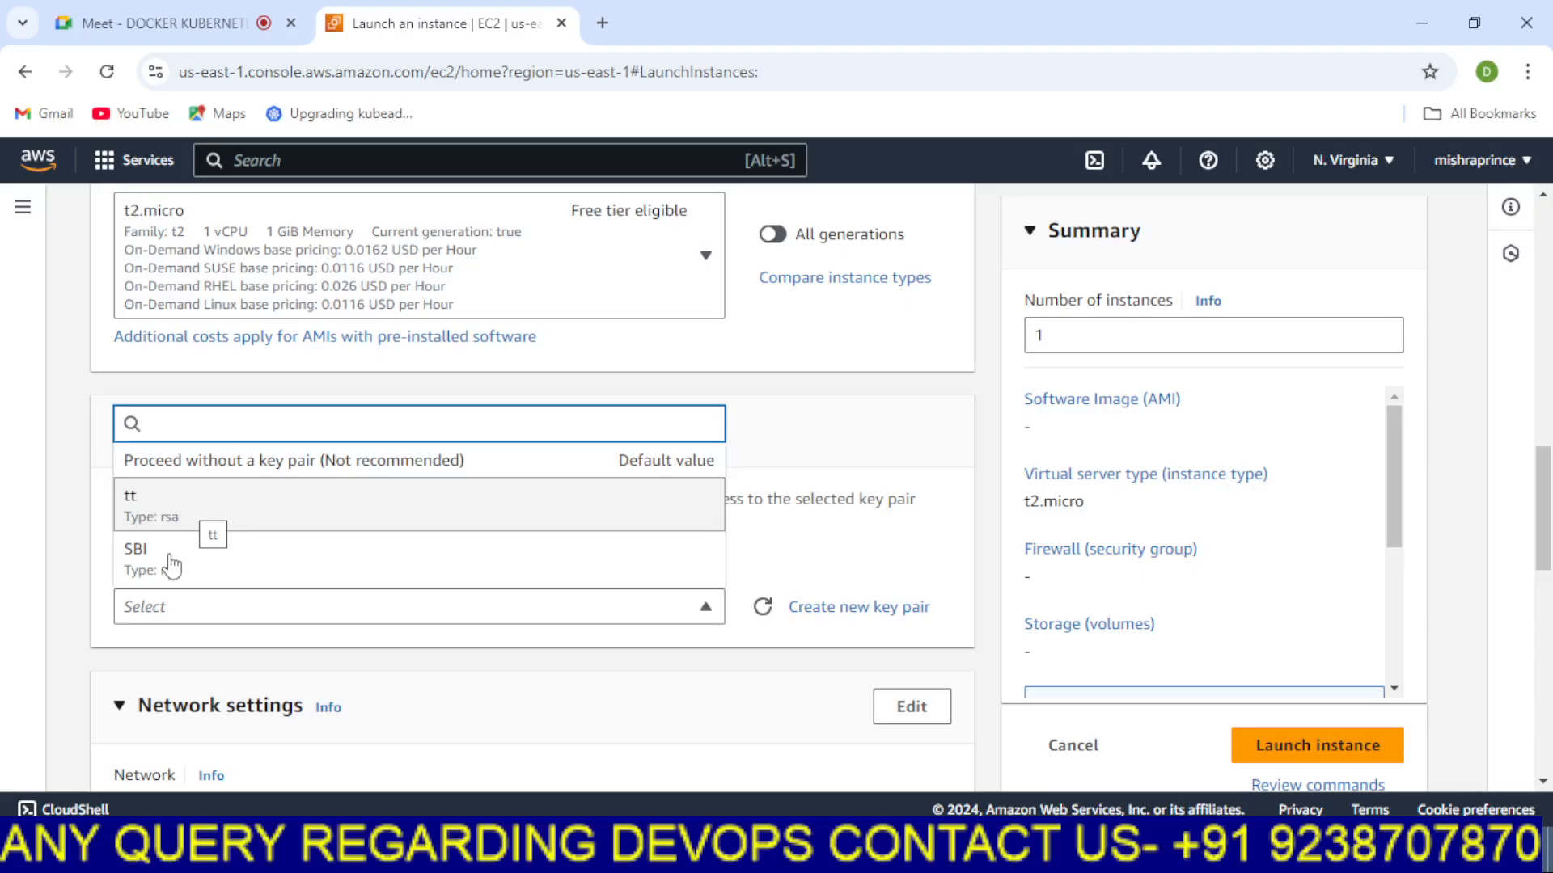
pyautogui.click(172, 512)
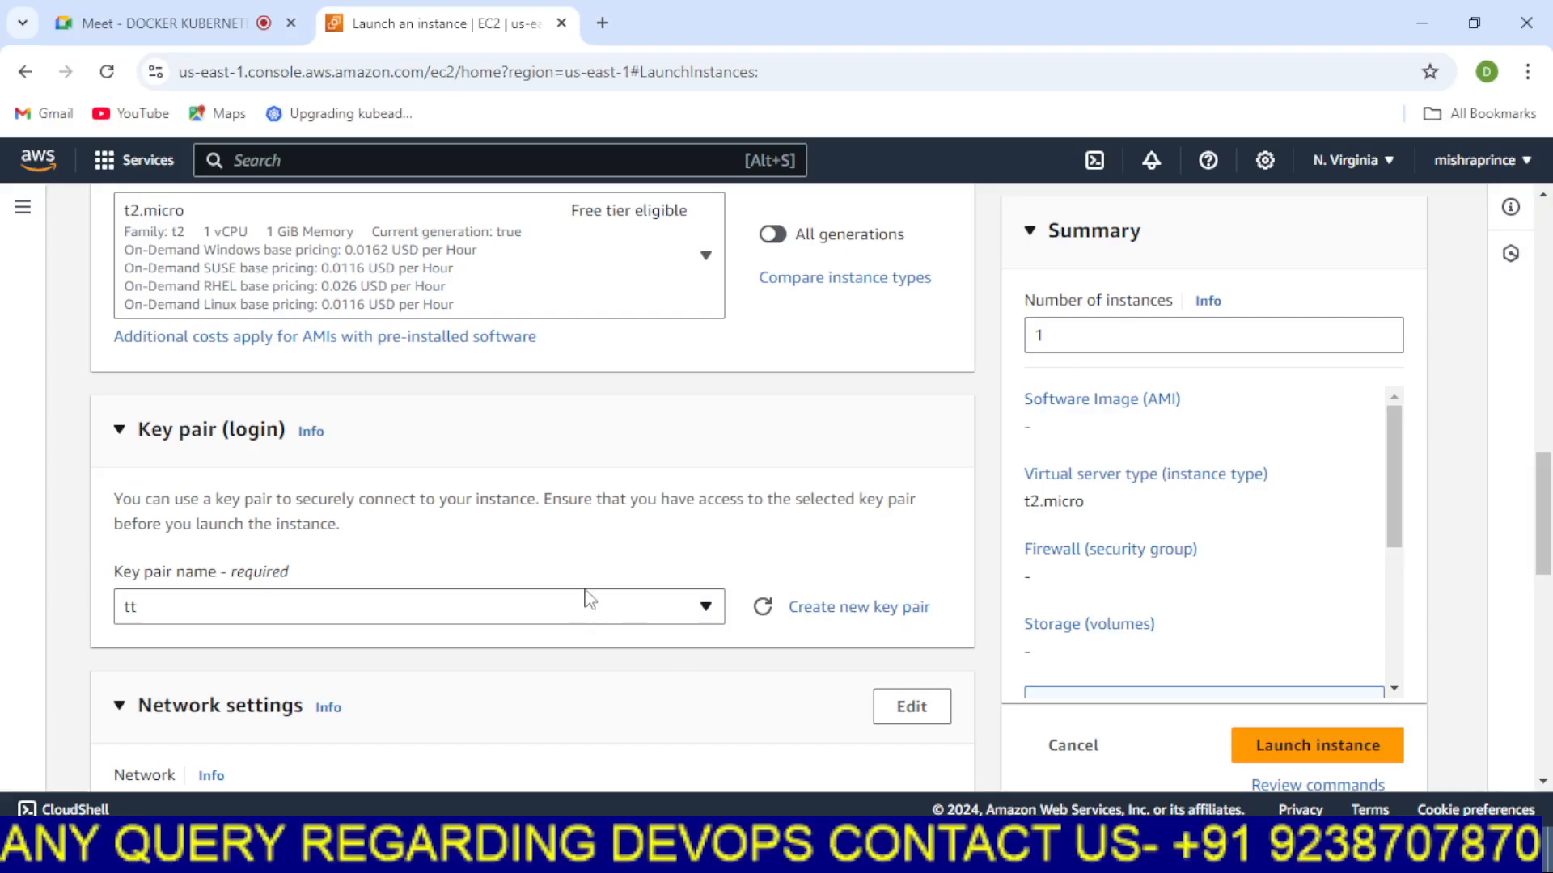
pyautogui.hotkey('alt', 'Tab')
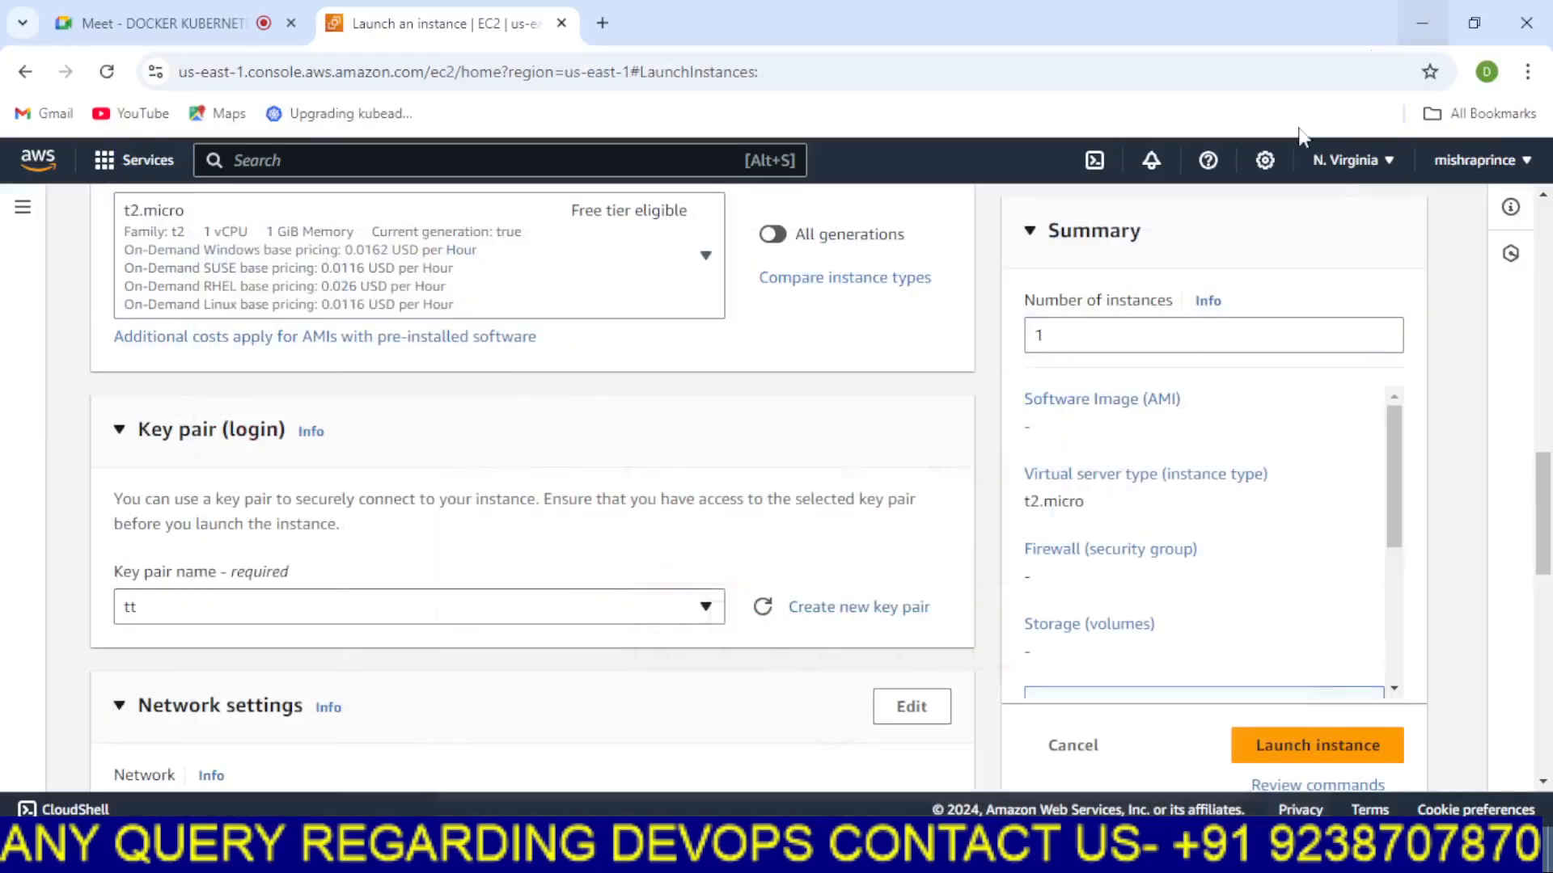
pyautogui.click(1421, 12)
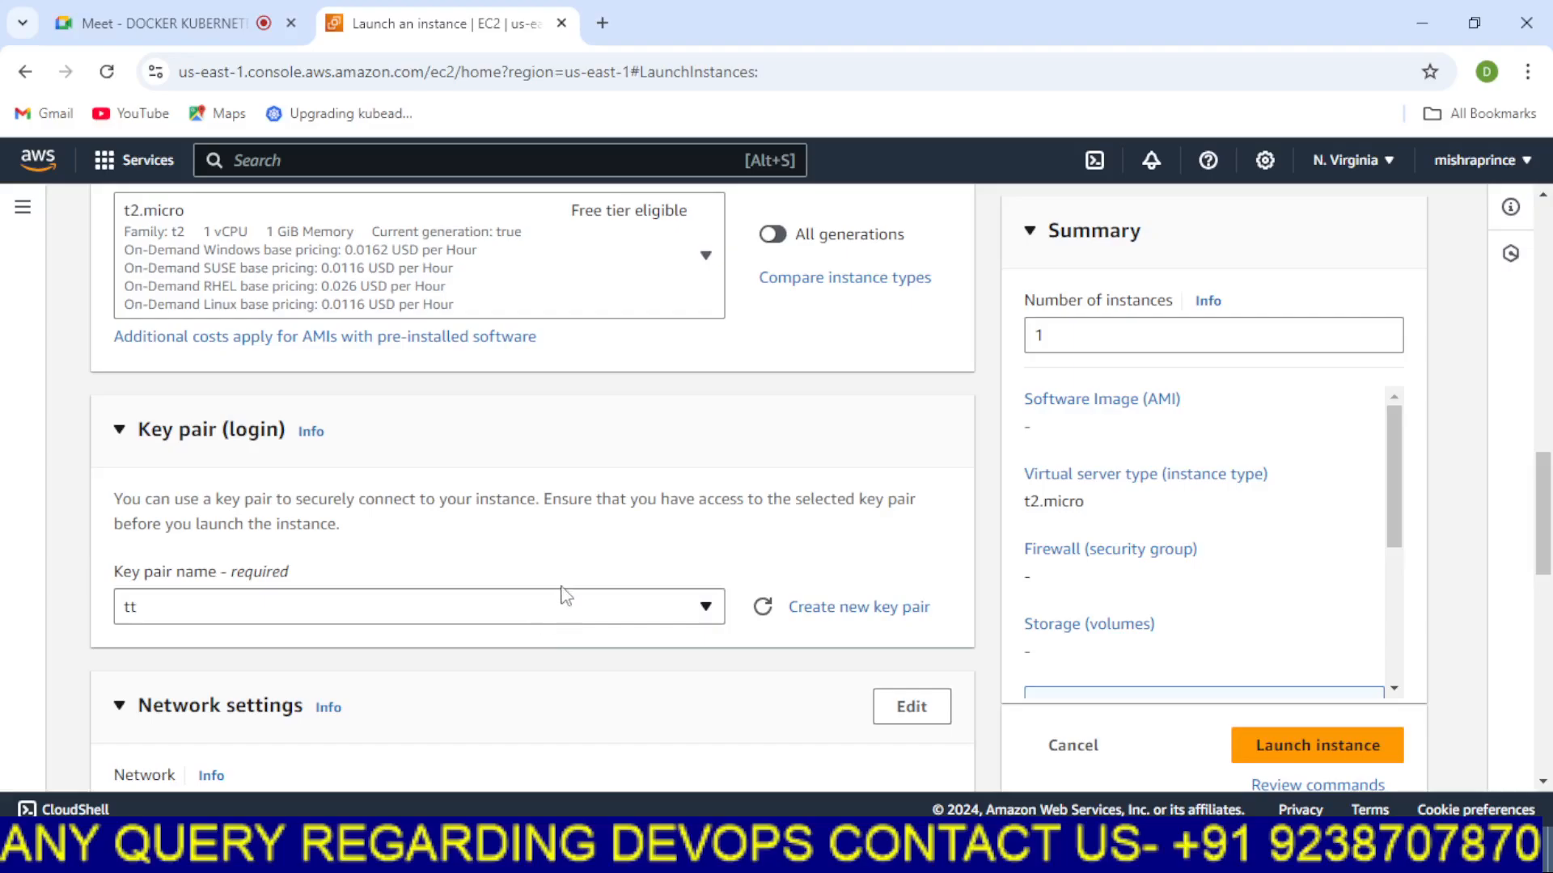
# Edit the network settings to use the existing EFS security group instead of creating one
pyautogui.scroll(-3, 563, 595)
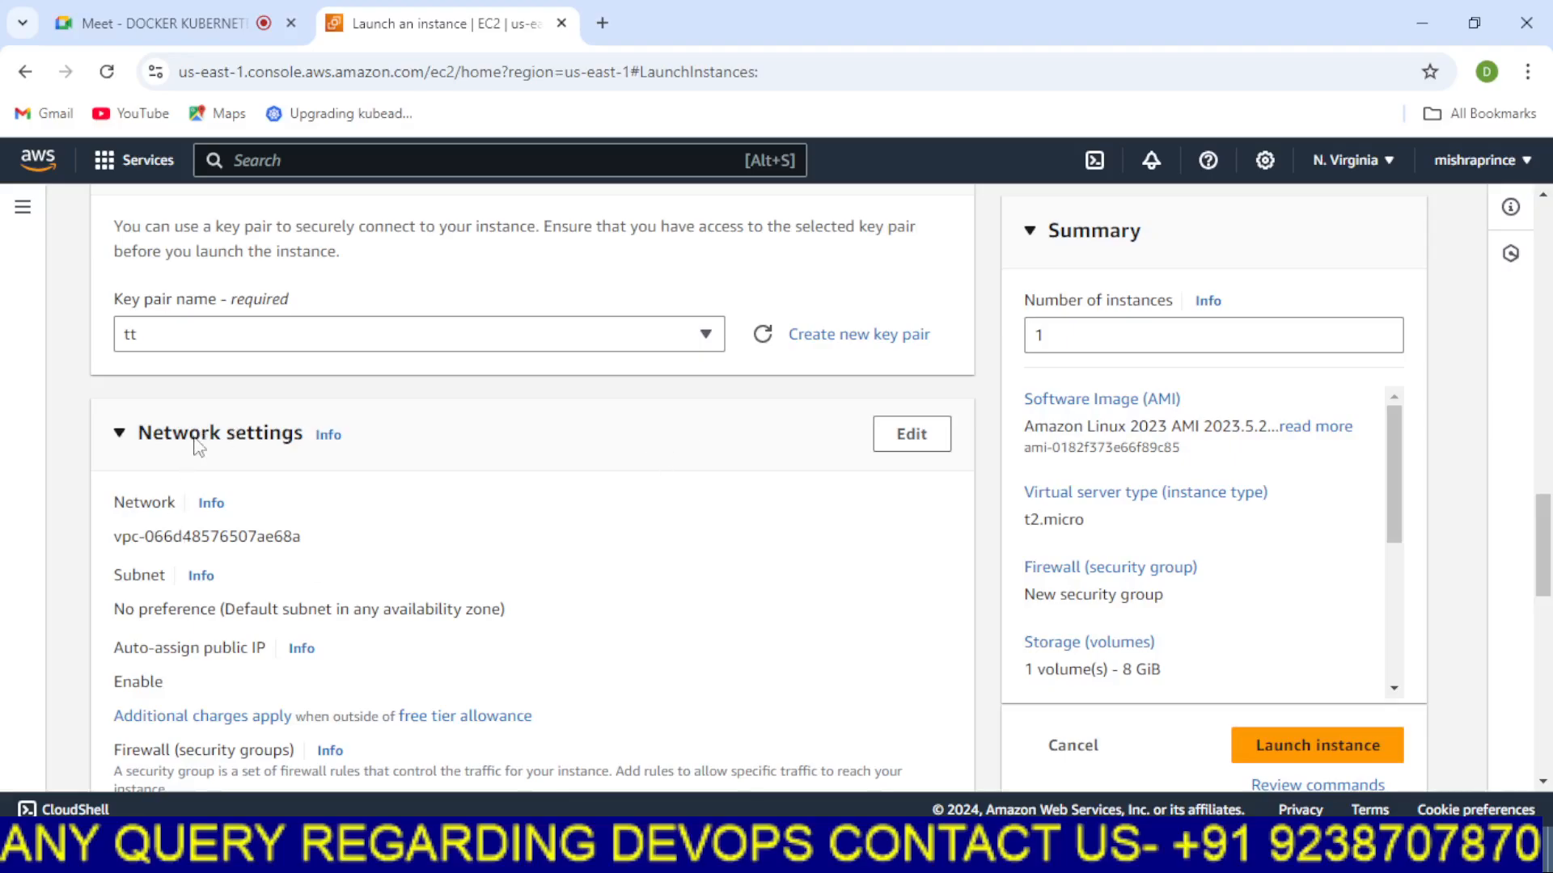
pyautogui.click(909, 440)
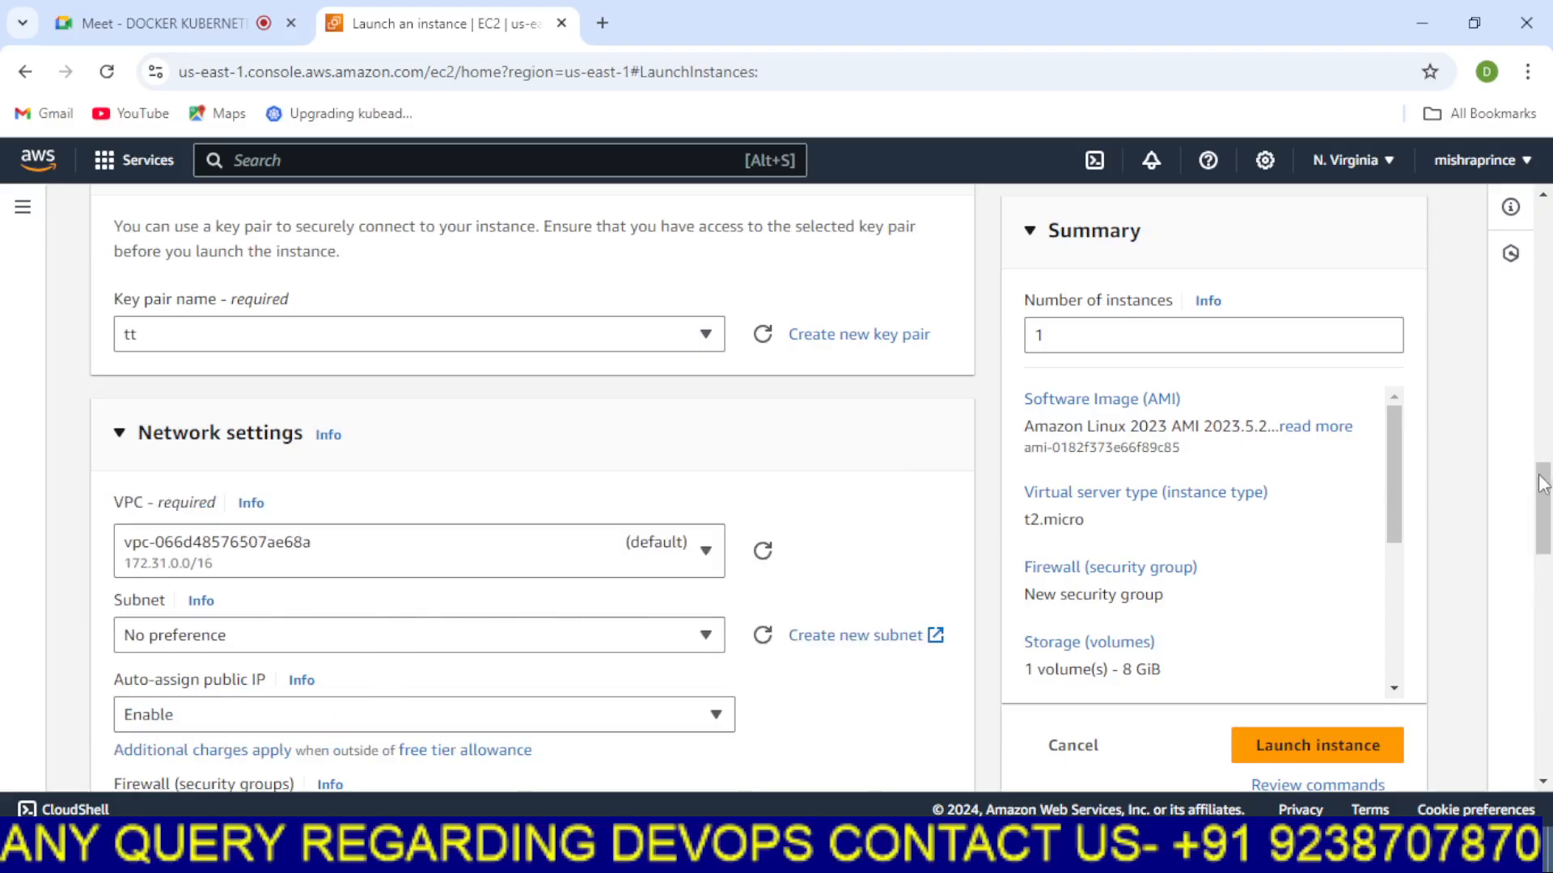
pyautogui.moveTo(1544, 511); pyautogui.dragTo(1547, 565)
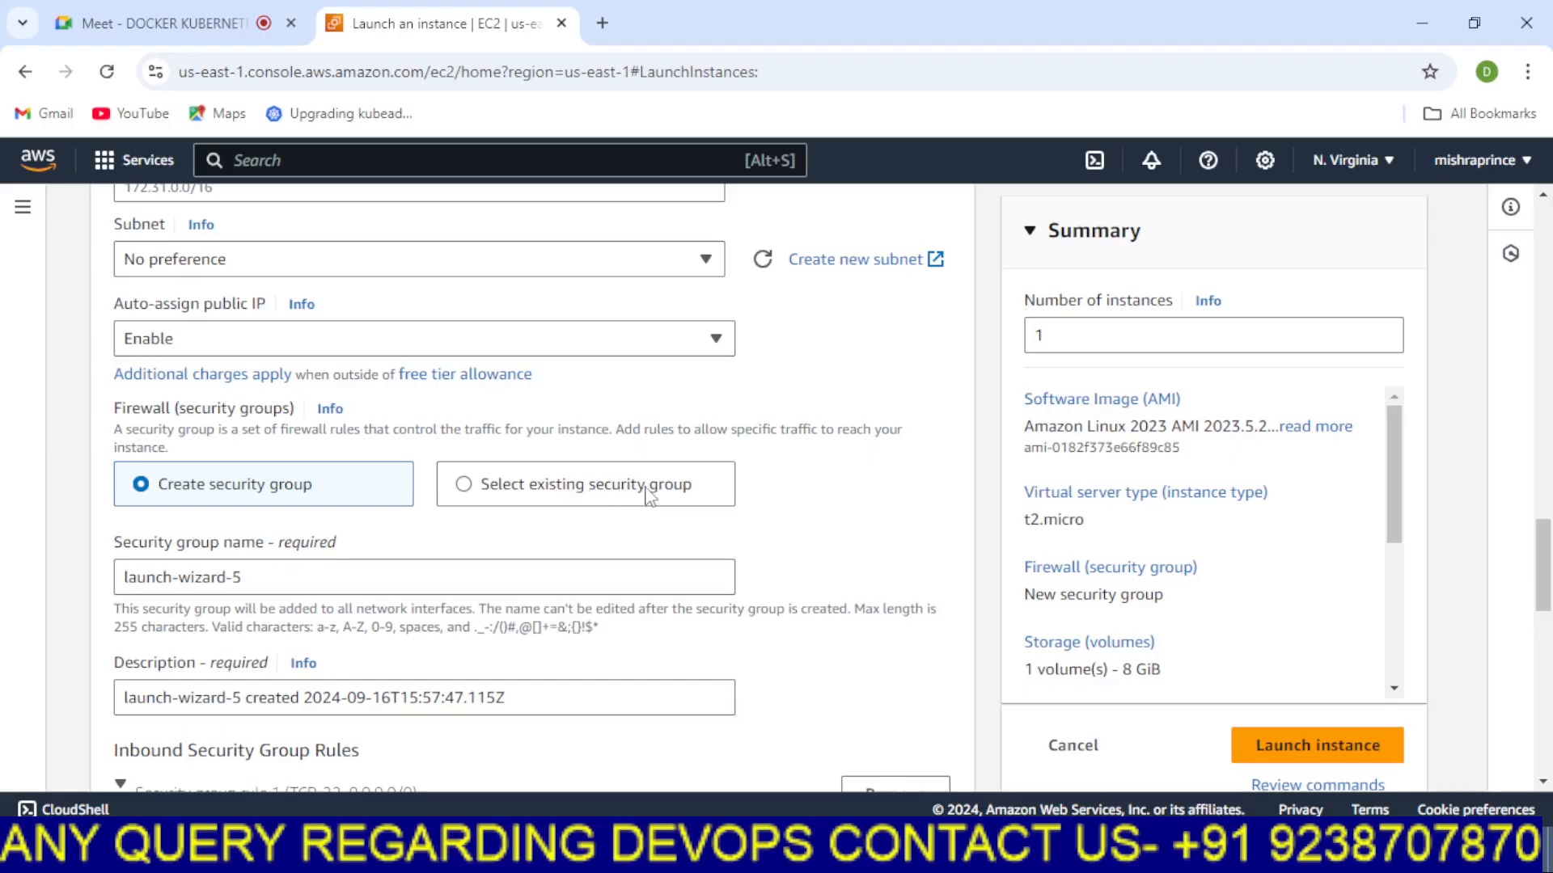
pyautogui.click(464, 487)
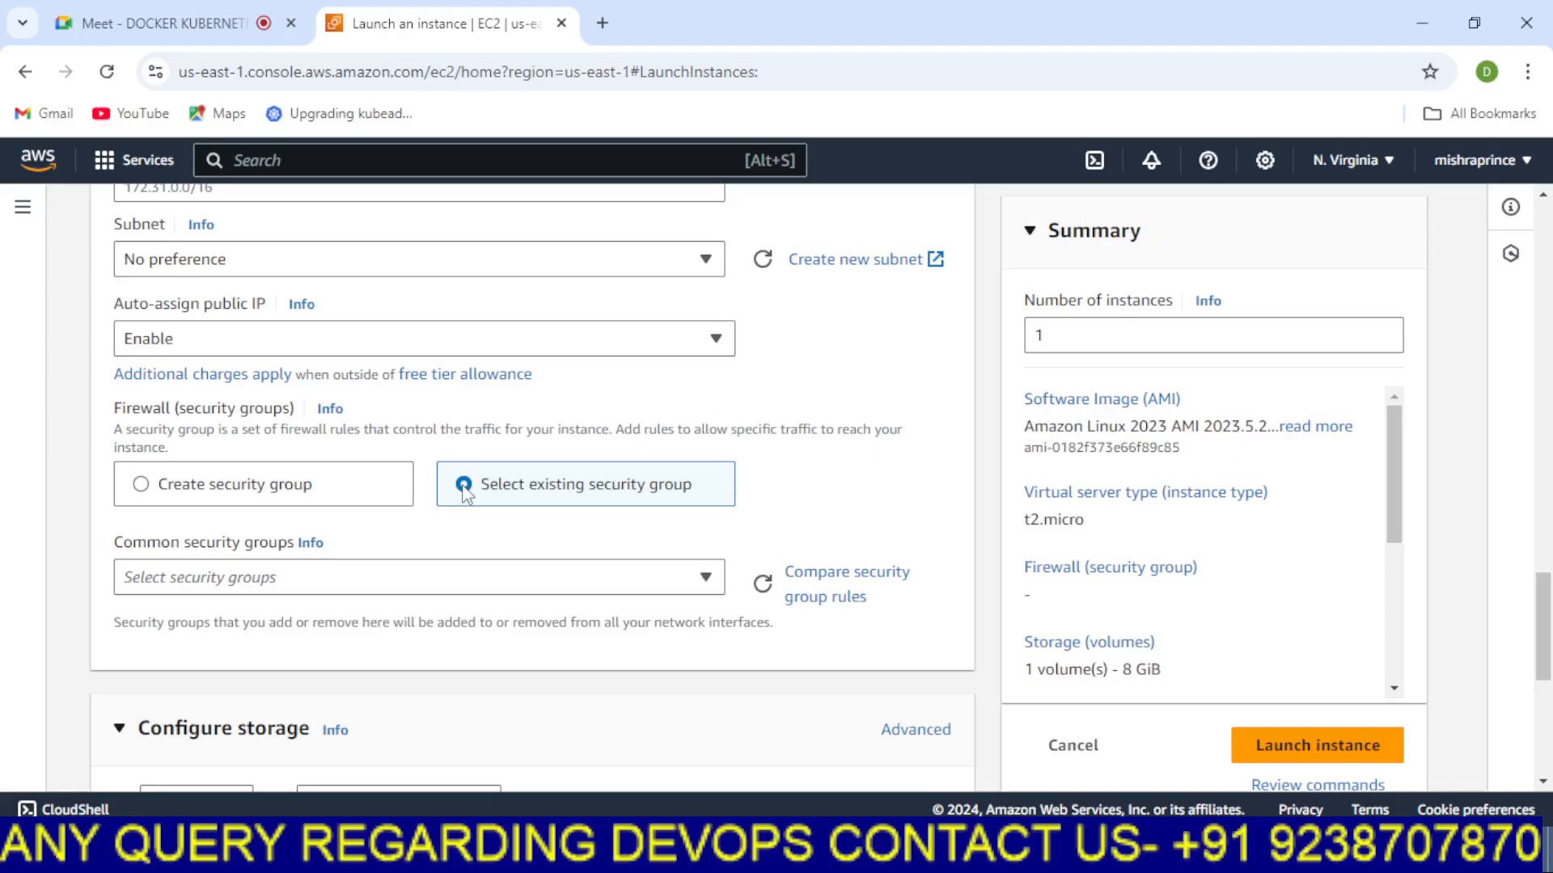
pyautogui.click(513, 579)
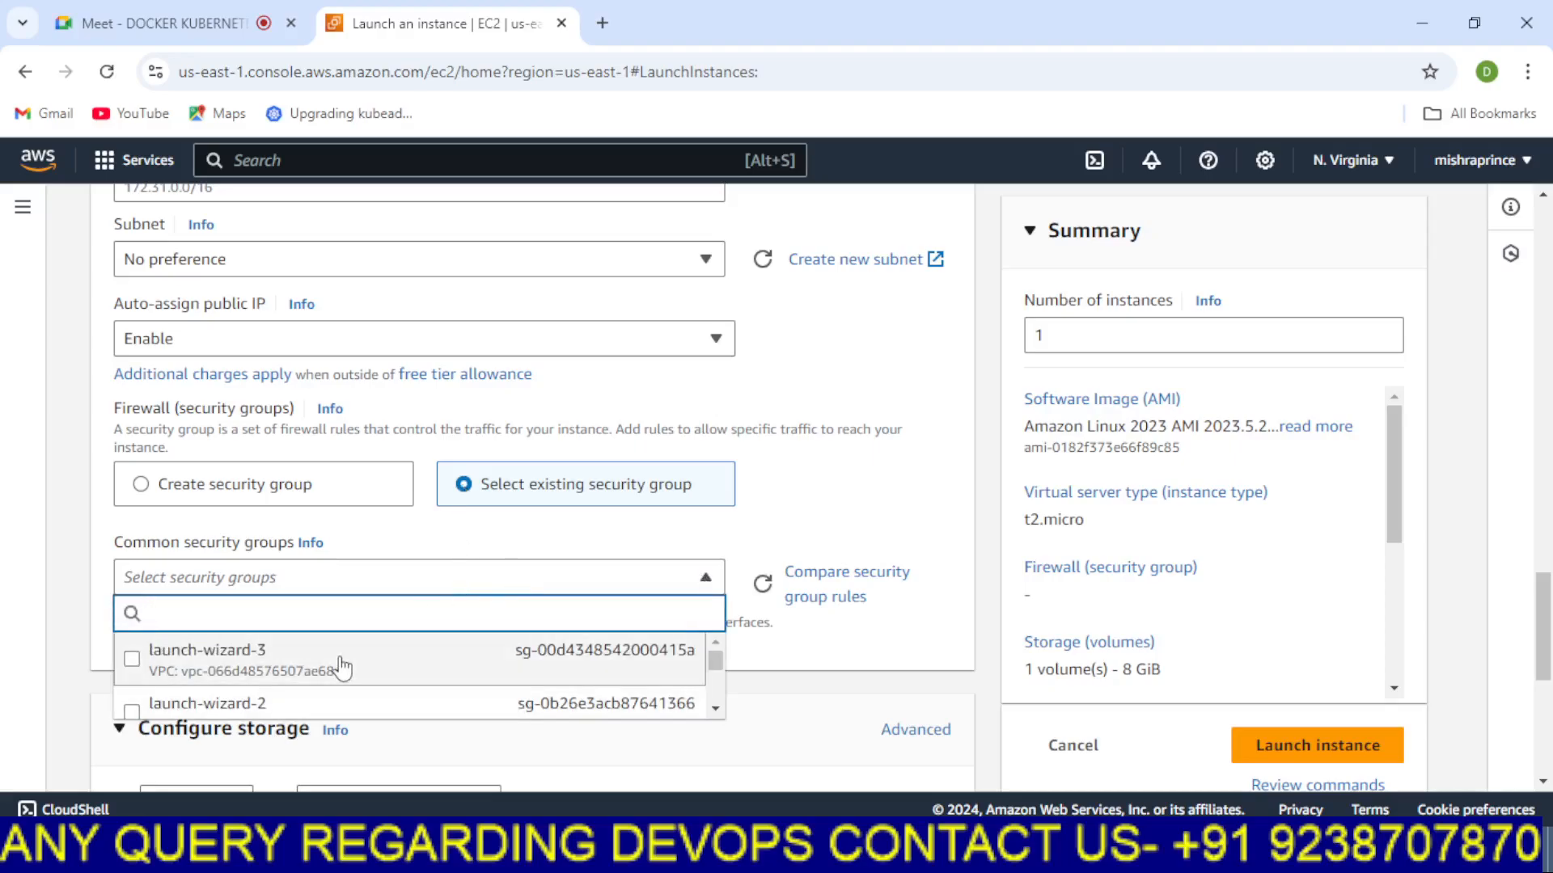
pyautogui.scroll(-2, 344, 663)
pyautogui.scroll(-2, 344, 663)
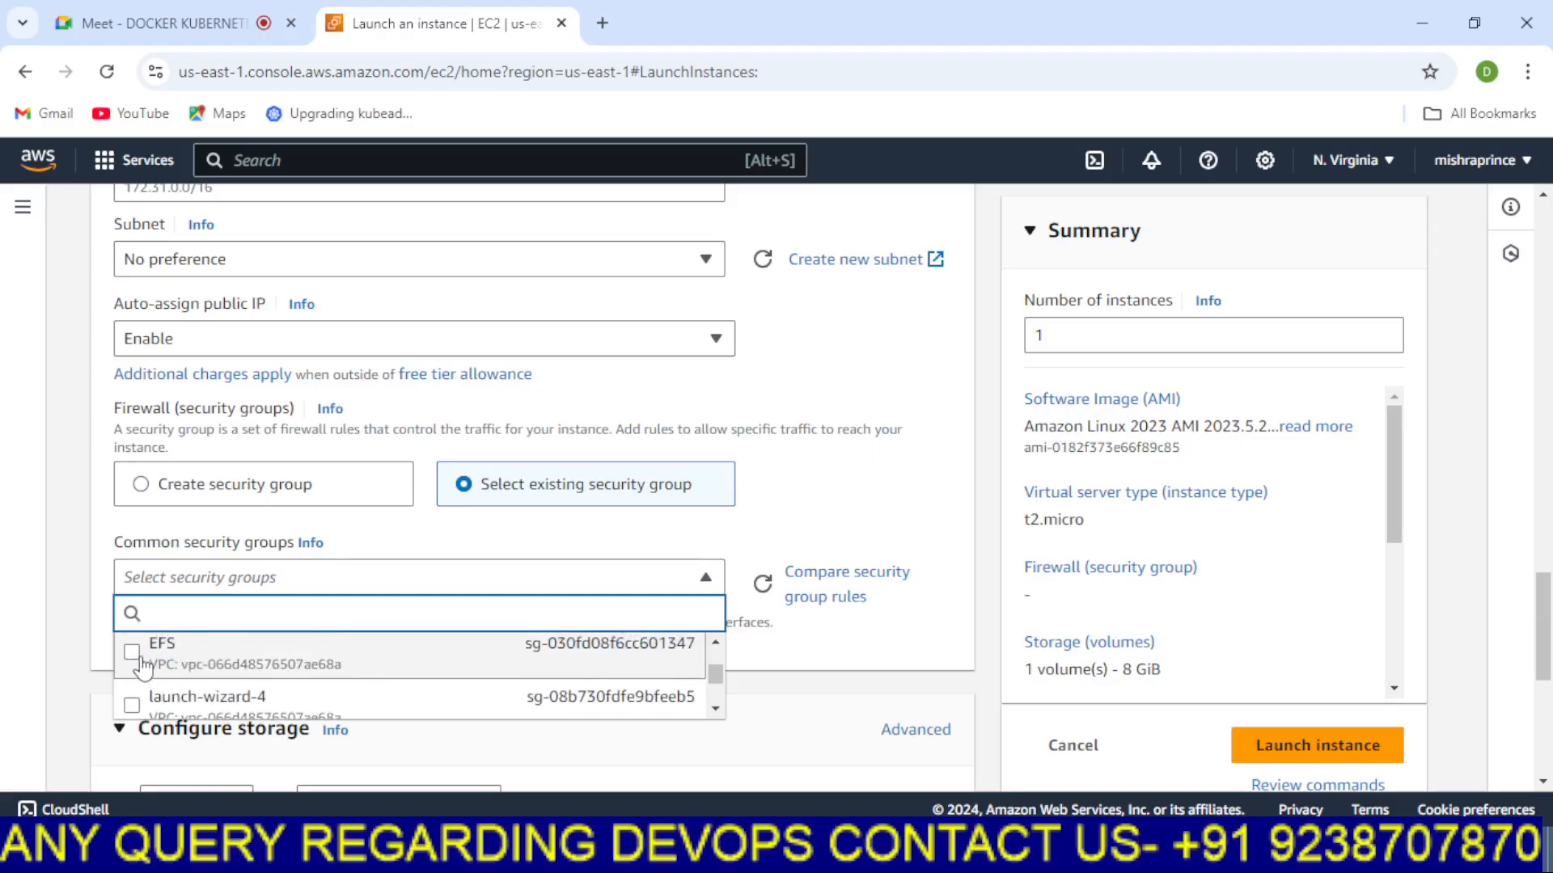
pyautogui.click(140, 658)
# Launch the instance
pyautogui.scroll(-3, 835, 520)
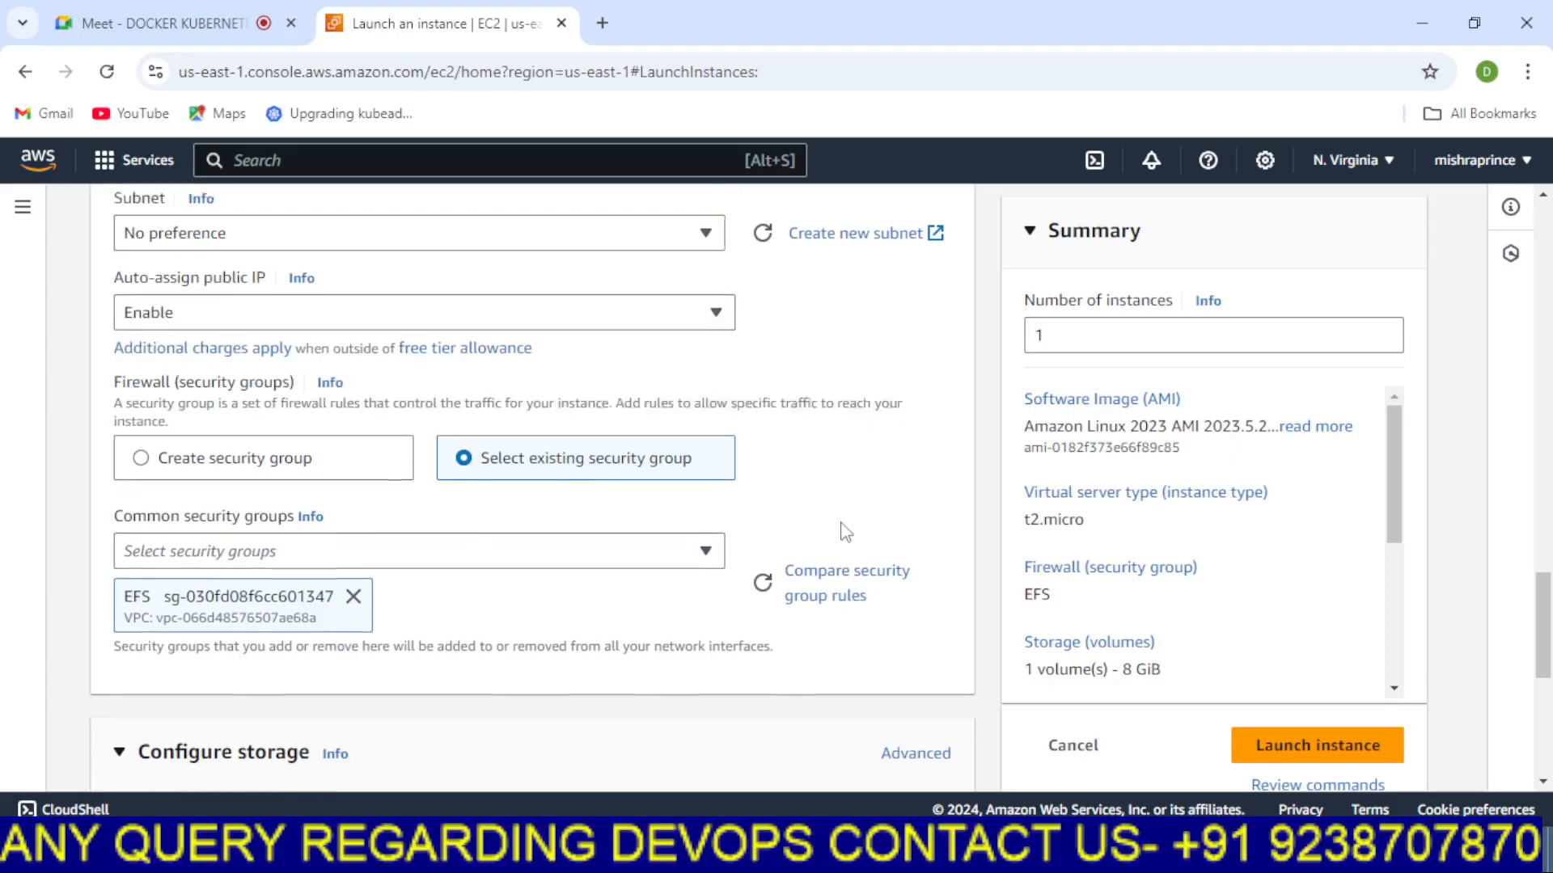
pyautogui.scroll(-4, 845, 532)
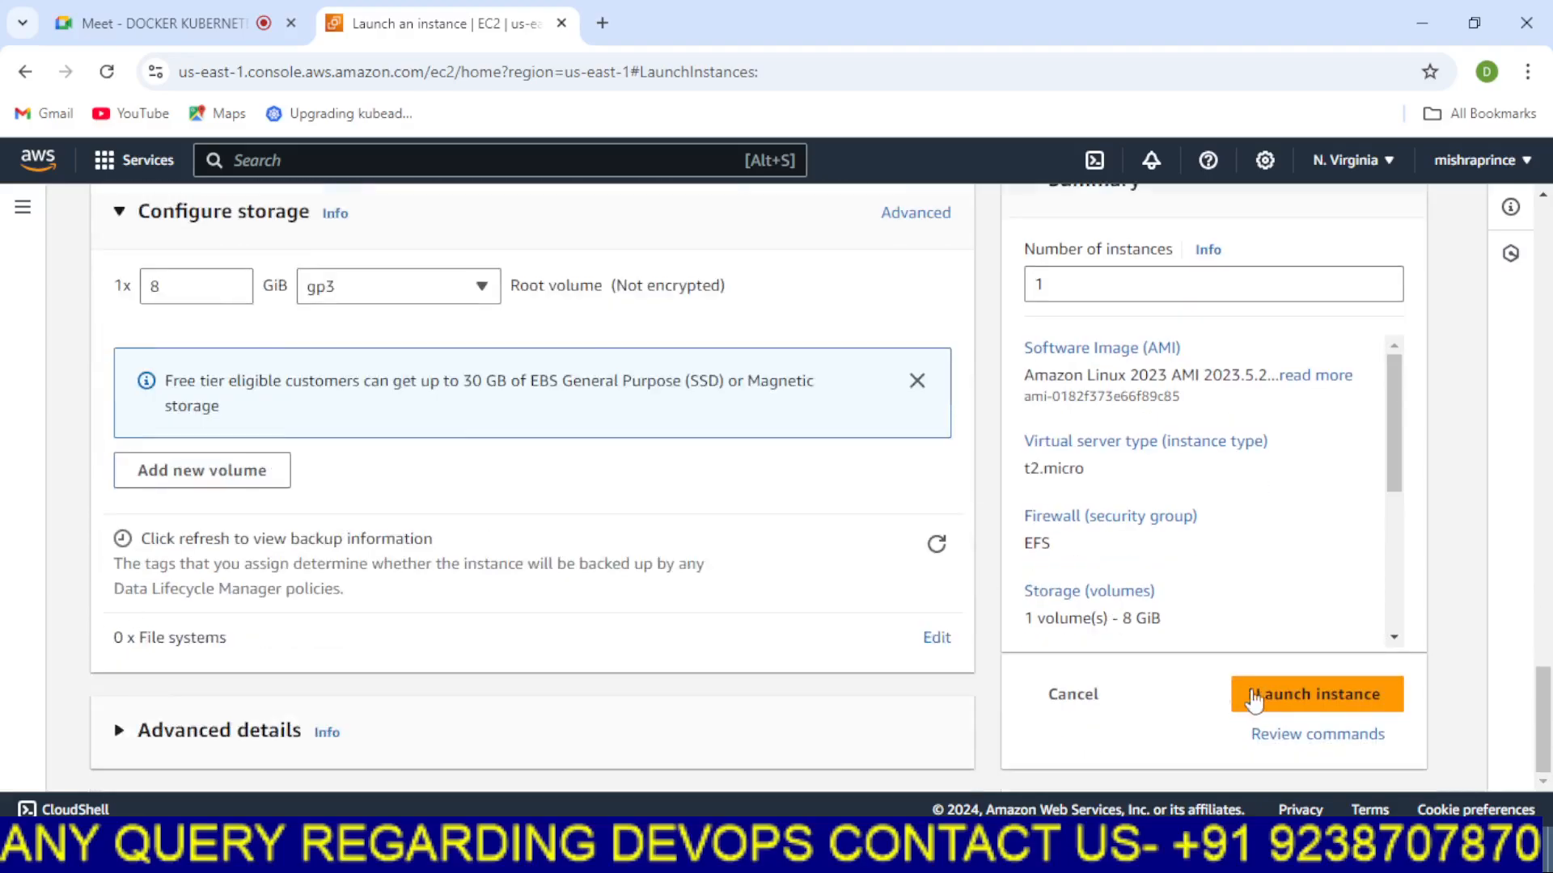
pyautogui.click(1299, 695)
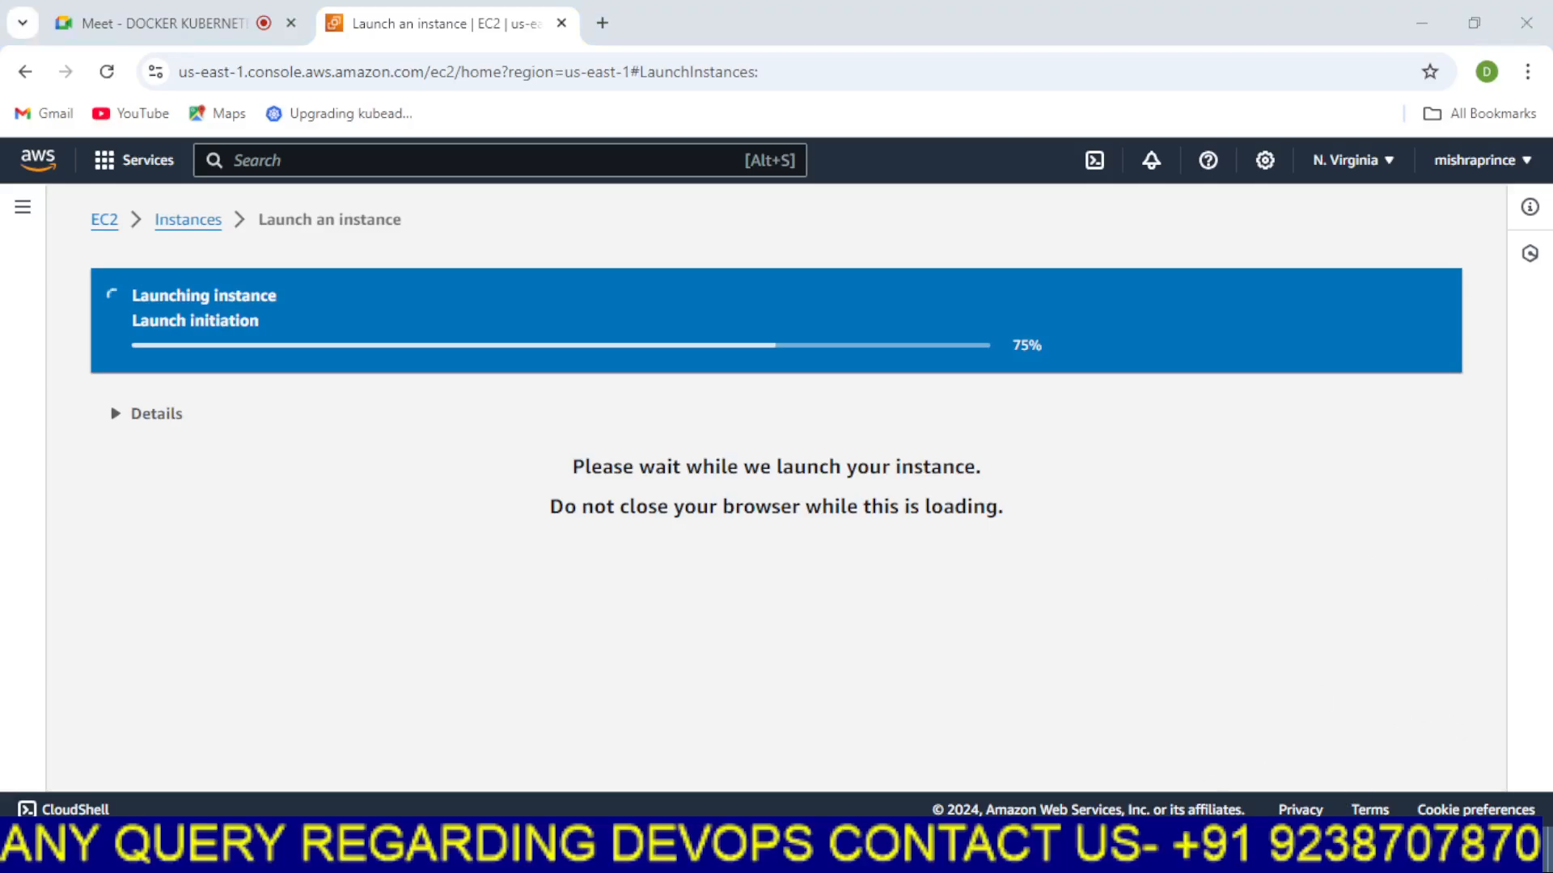
pyautogui.click(849, 851)
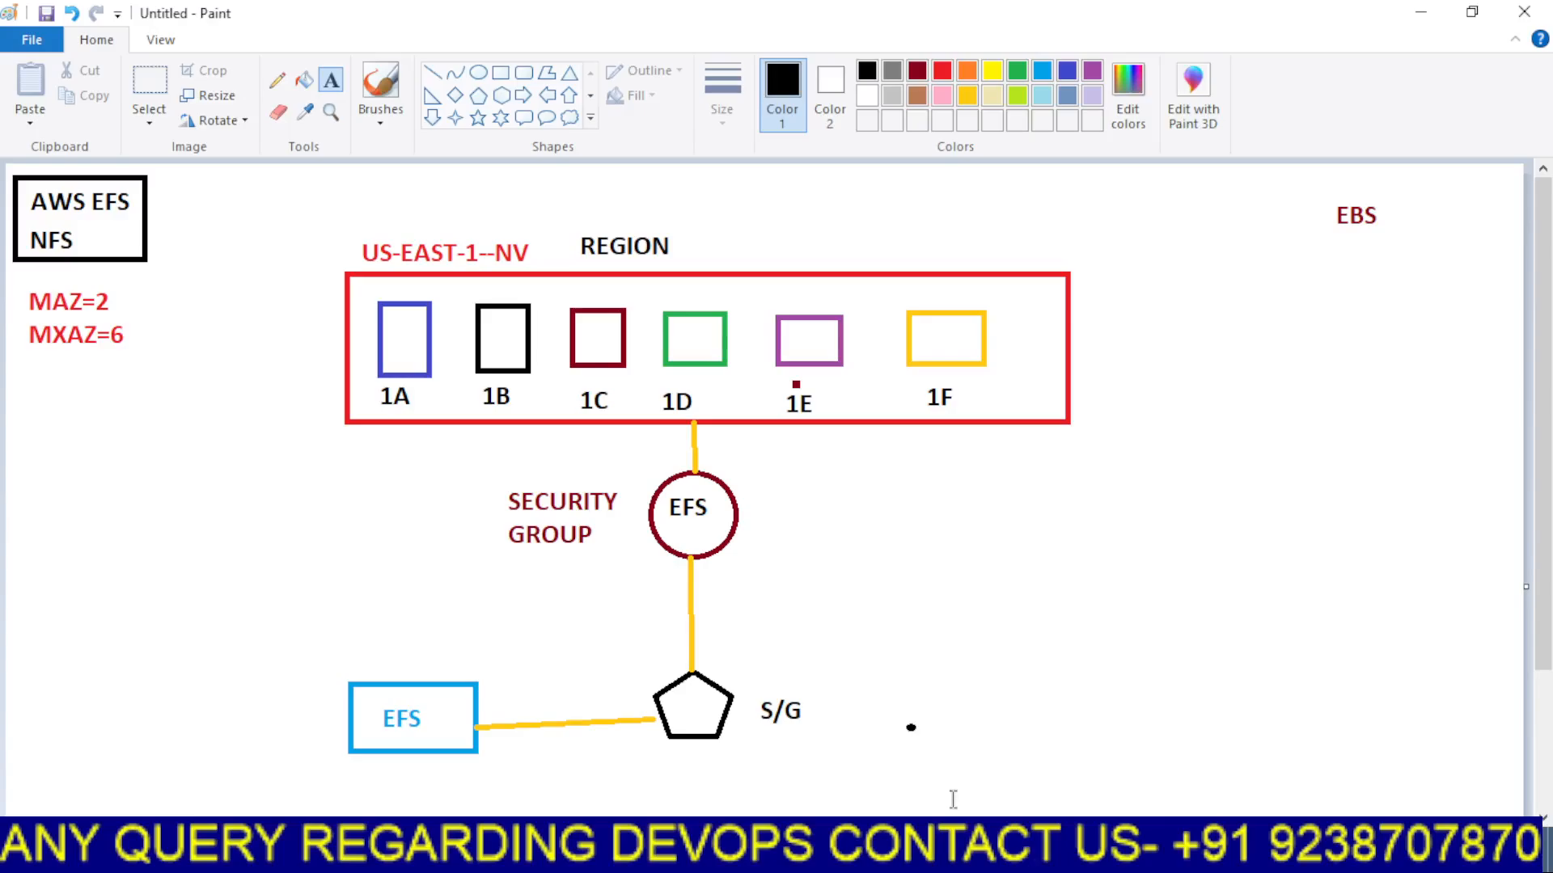
pyautogui.moveTo(803, 850)
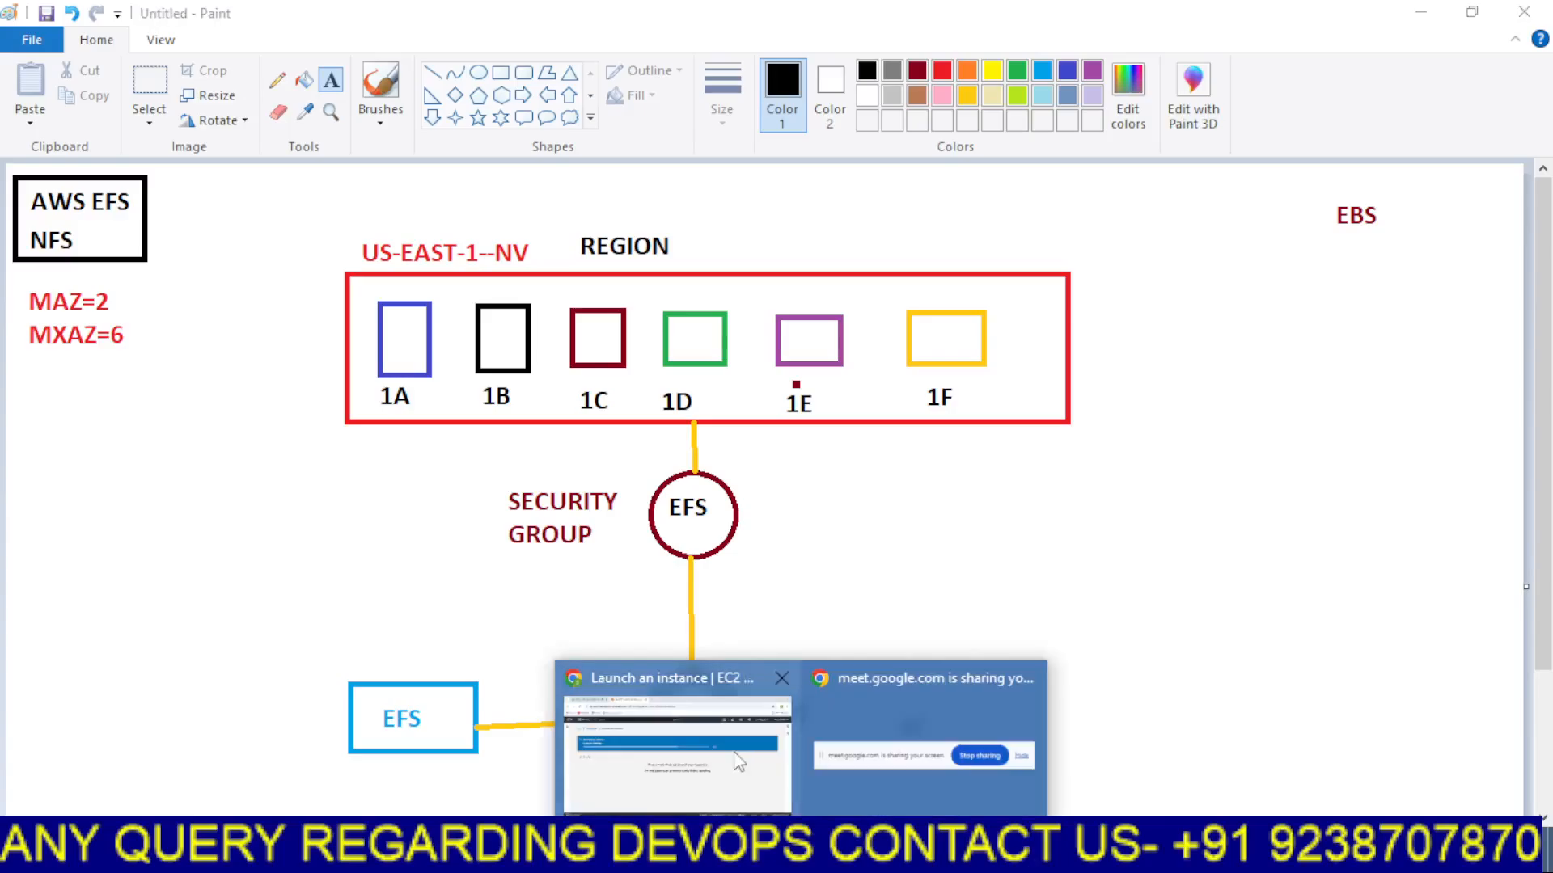
pyautogui.click(740, 759)
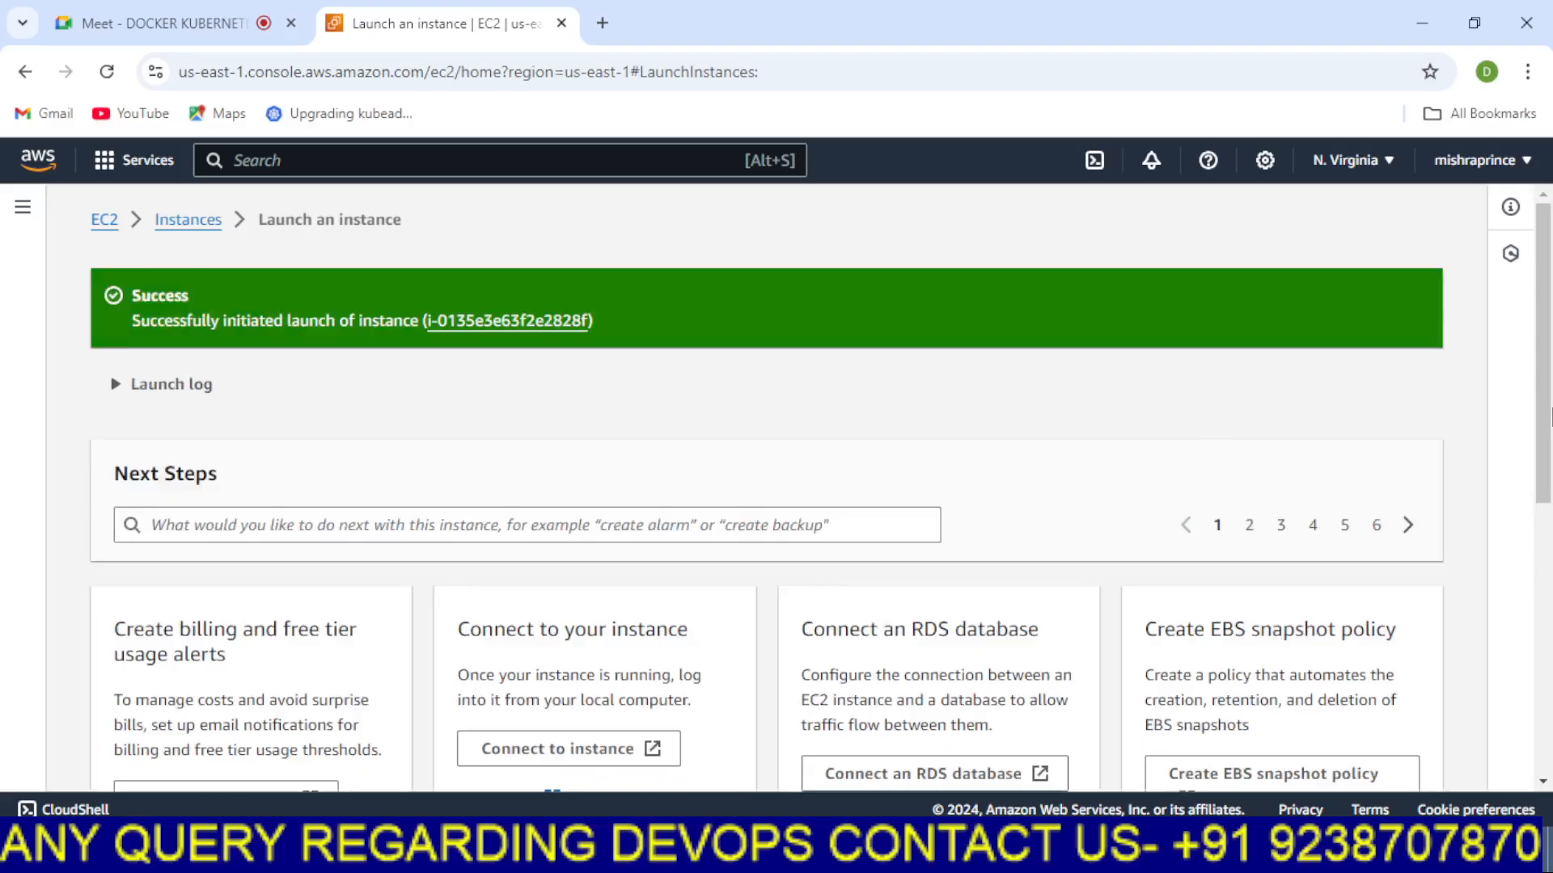
# Open the full instance list and examine the new EFS-SERVER instance's columns
pyautogui.moveTo(1544, 413); pyautogui.dragTo(1545, 675)
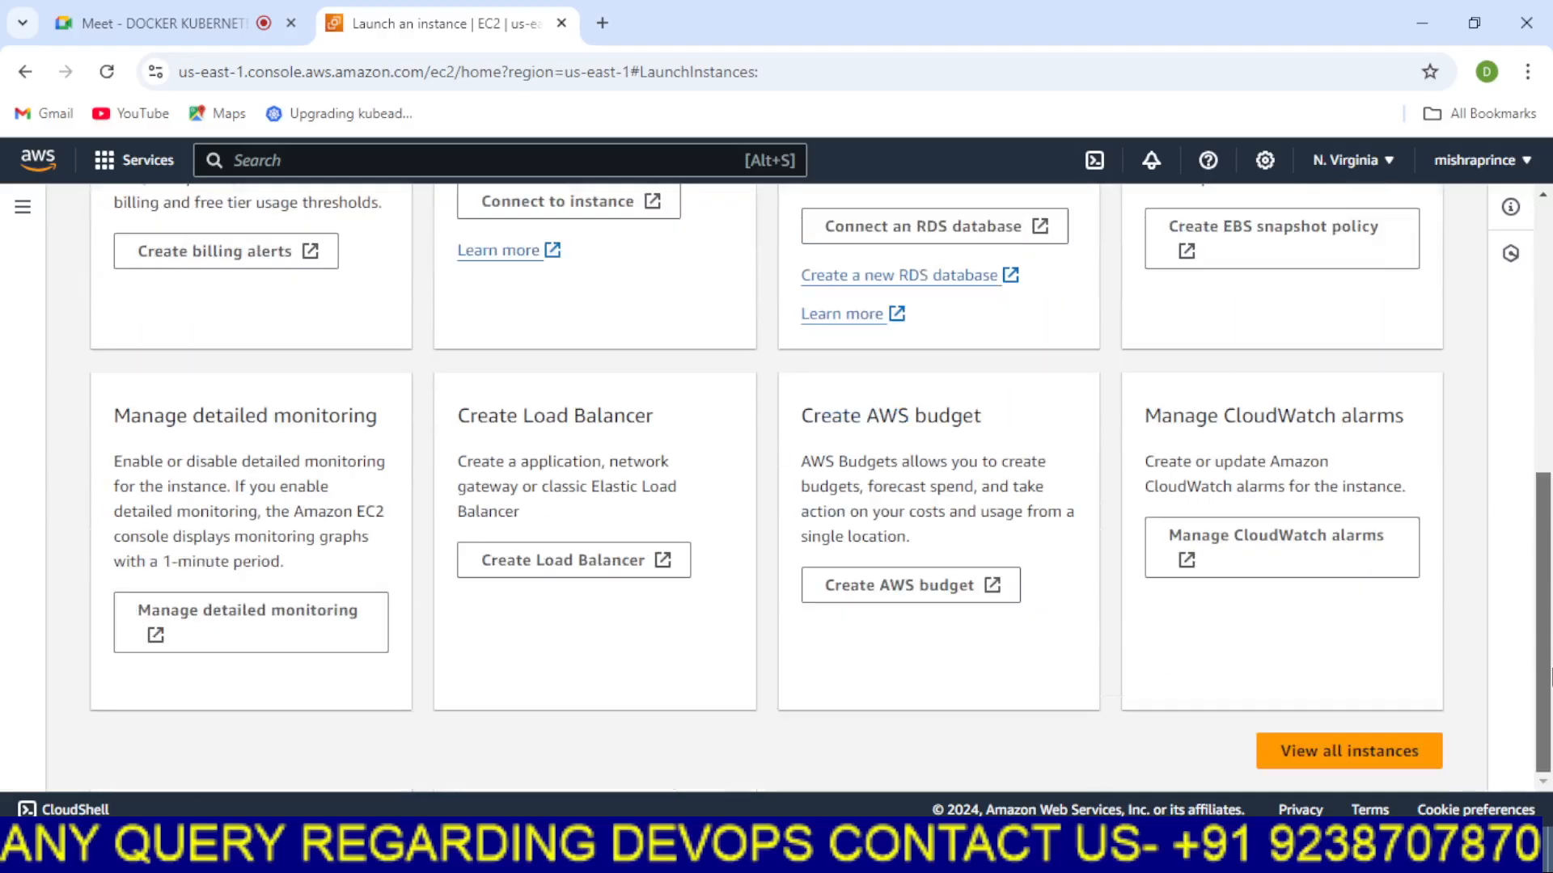
pyautogui.click(1322, 751)
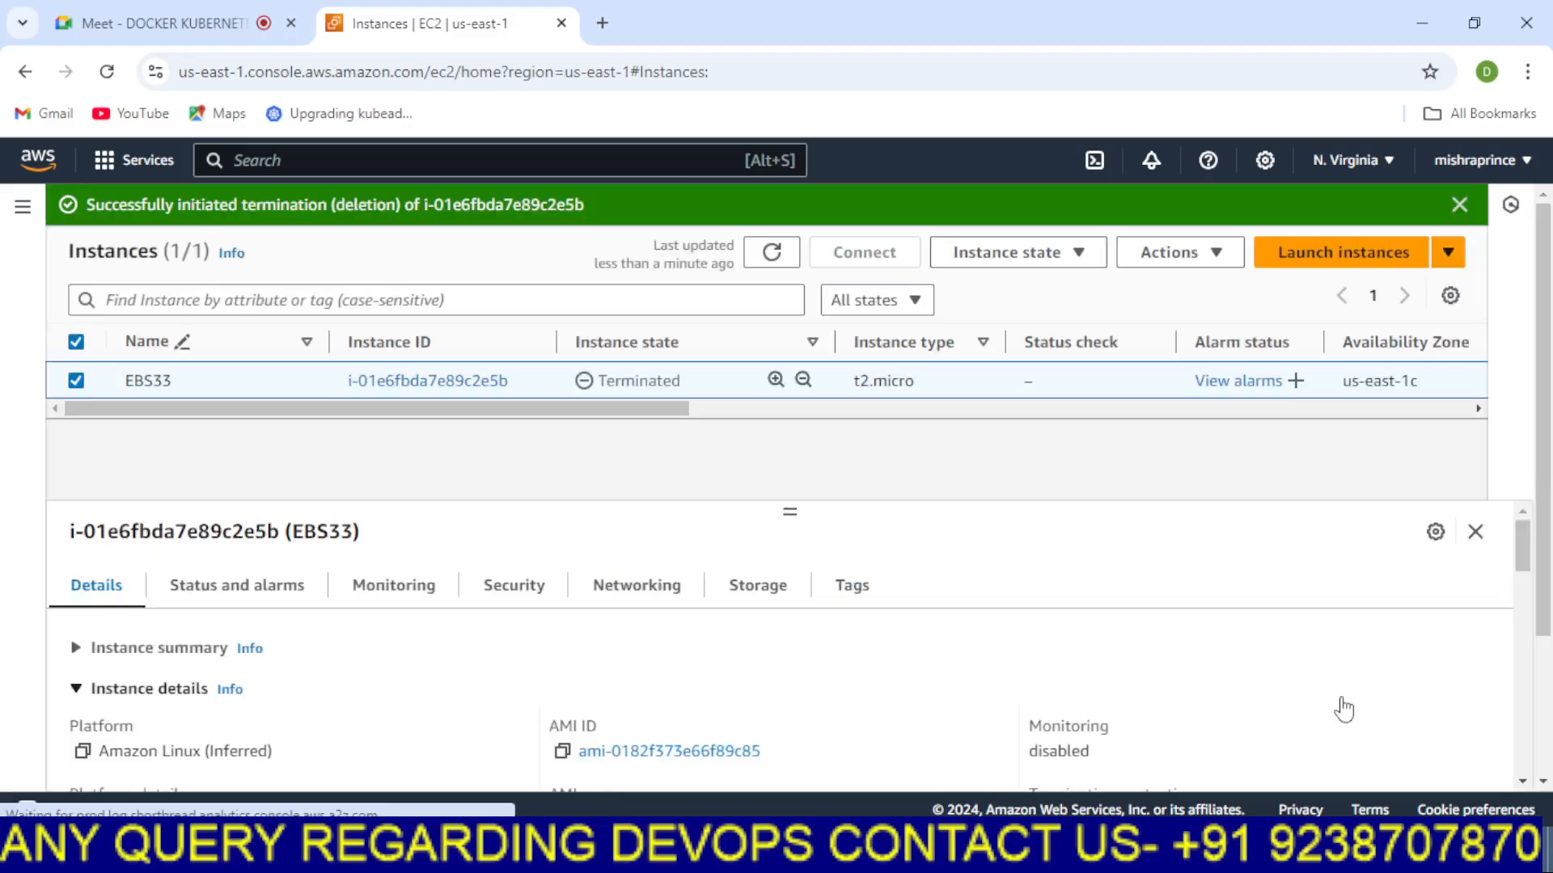
pyautogui.click(773, 257)
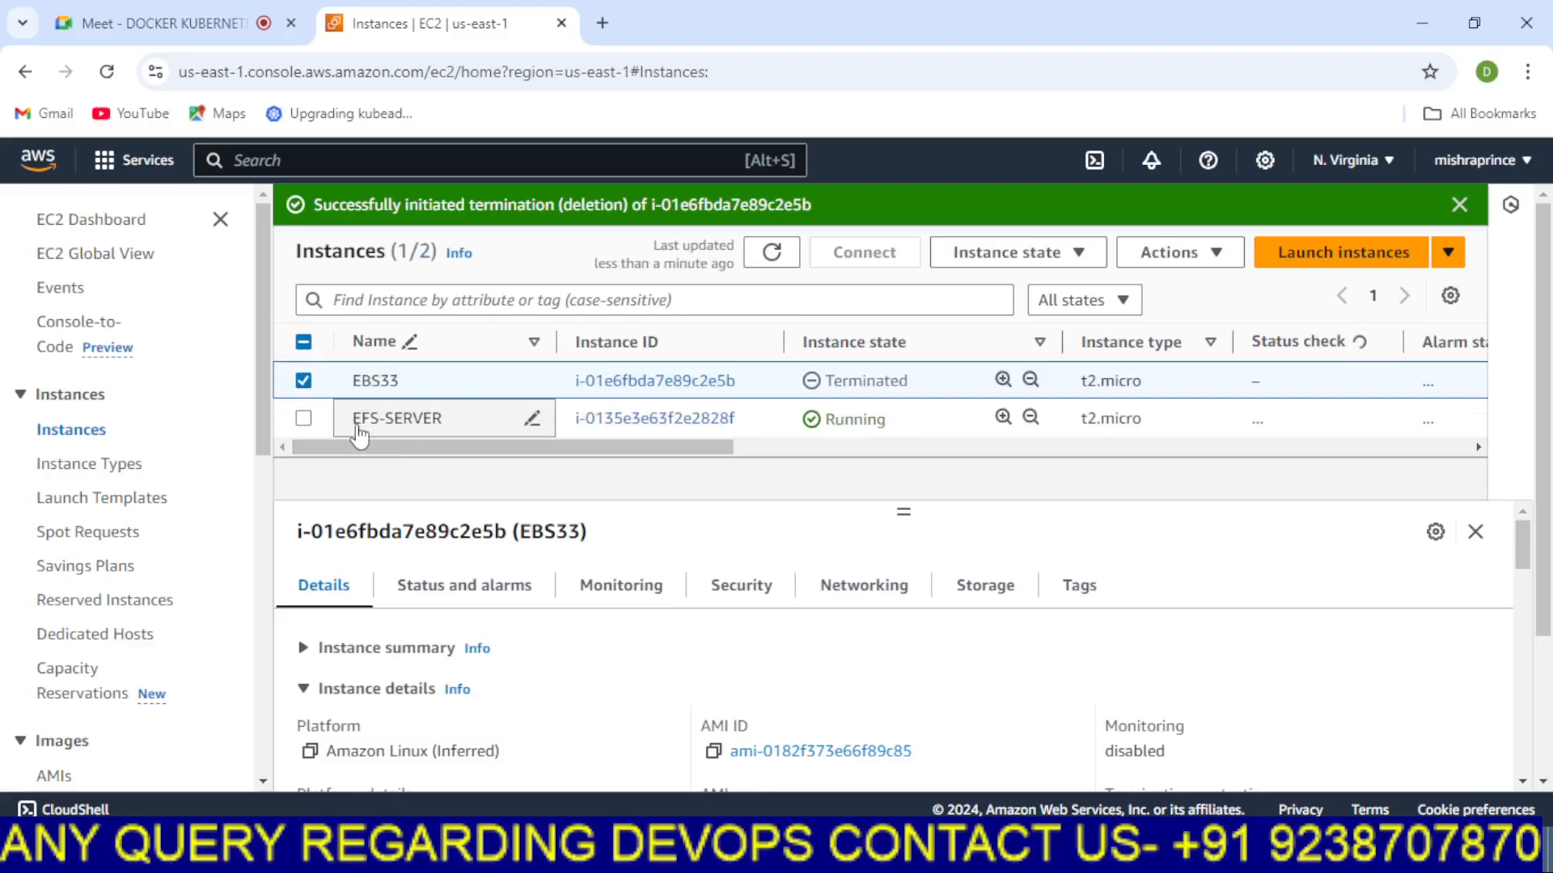
pyautogui.moveTo(602, 450); pyautogui.dragTo(898, 476)
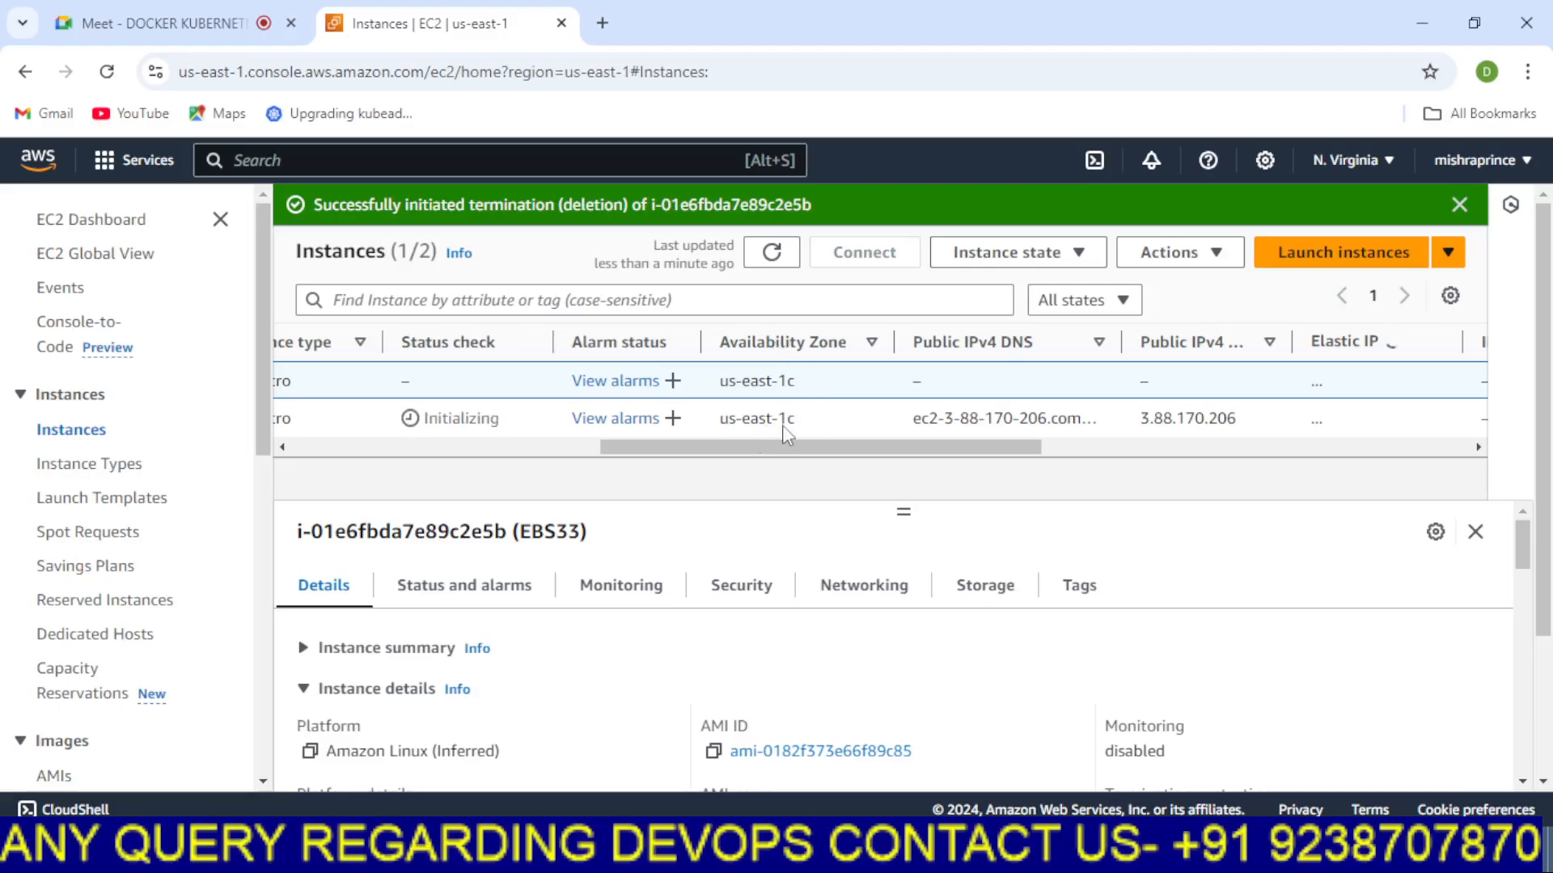
pyautogui.moveTo(832, 451); pyautogui.dragTo(404, 474)
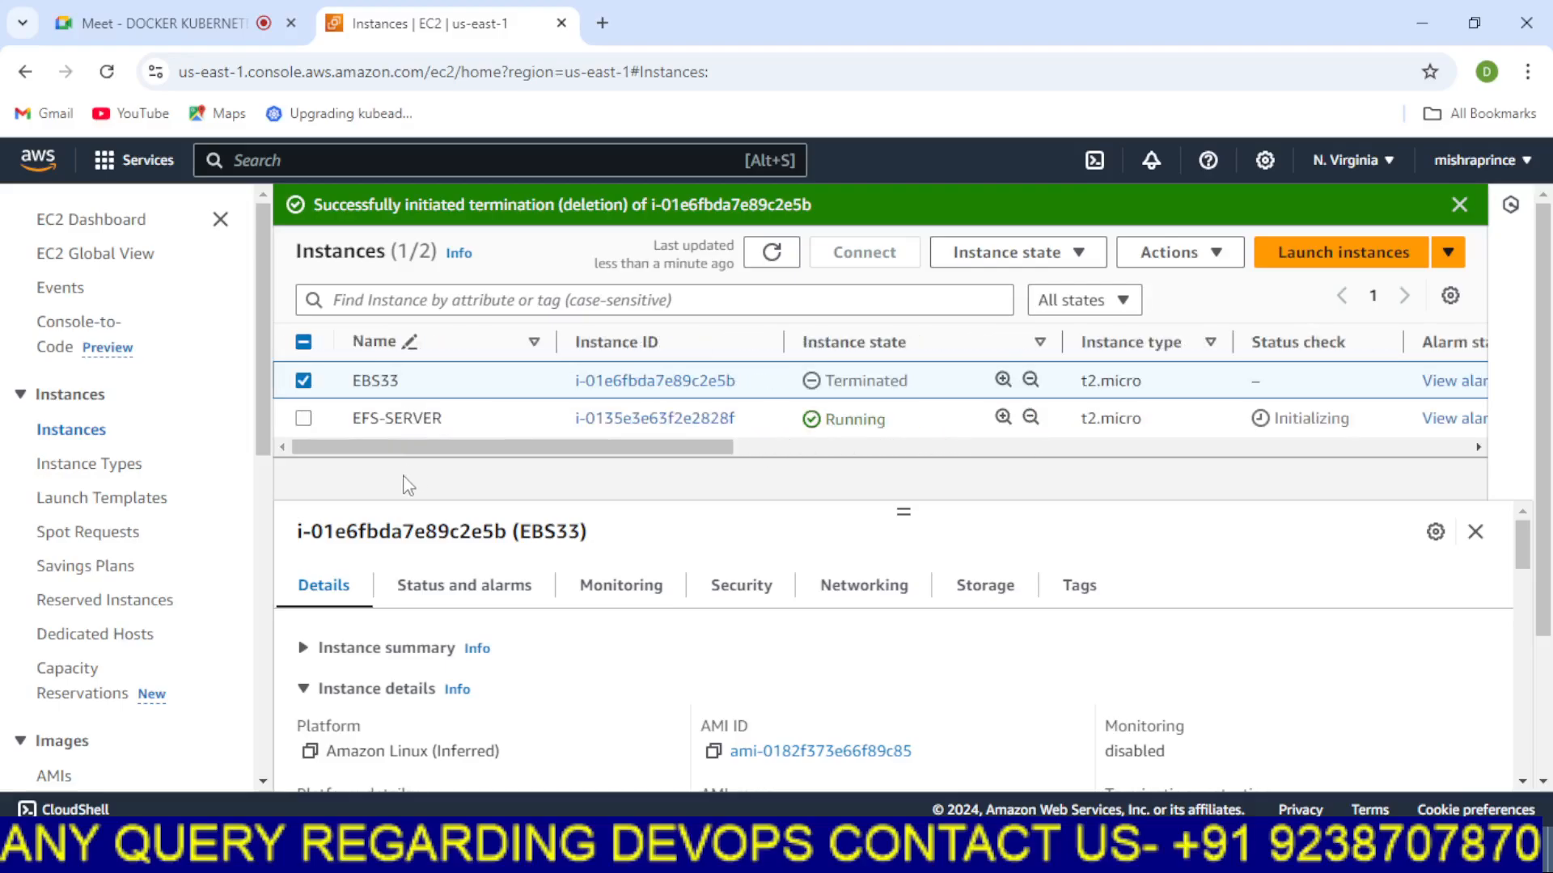
# In the diagram, draw a green line from the 1C box to the EFS security group circle
pyautogui.hotkey('alt', 'Tab')
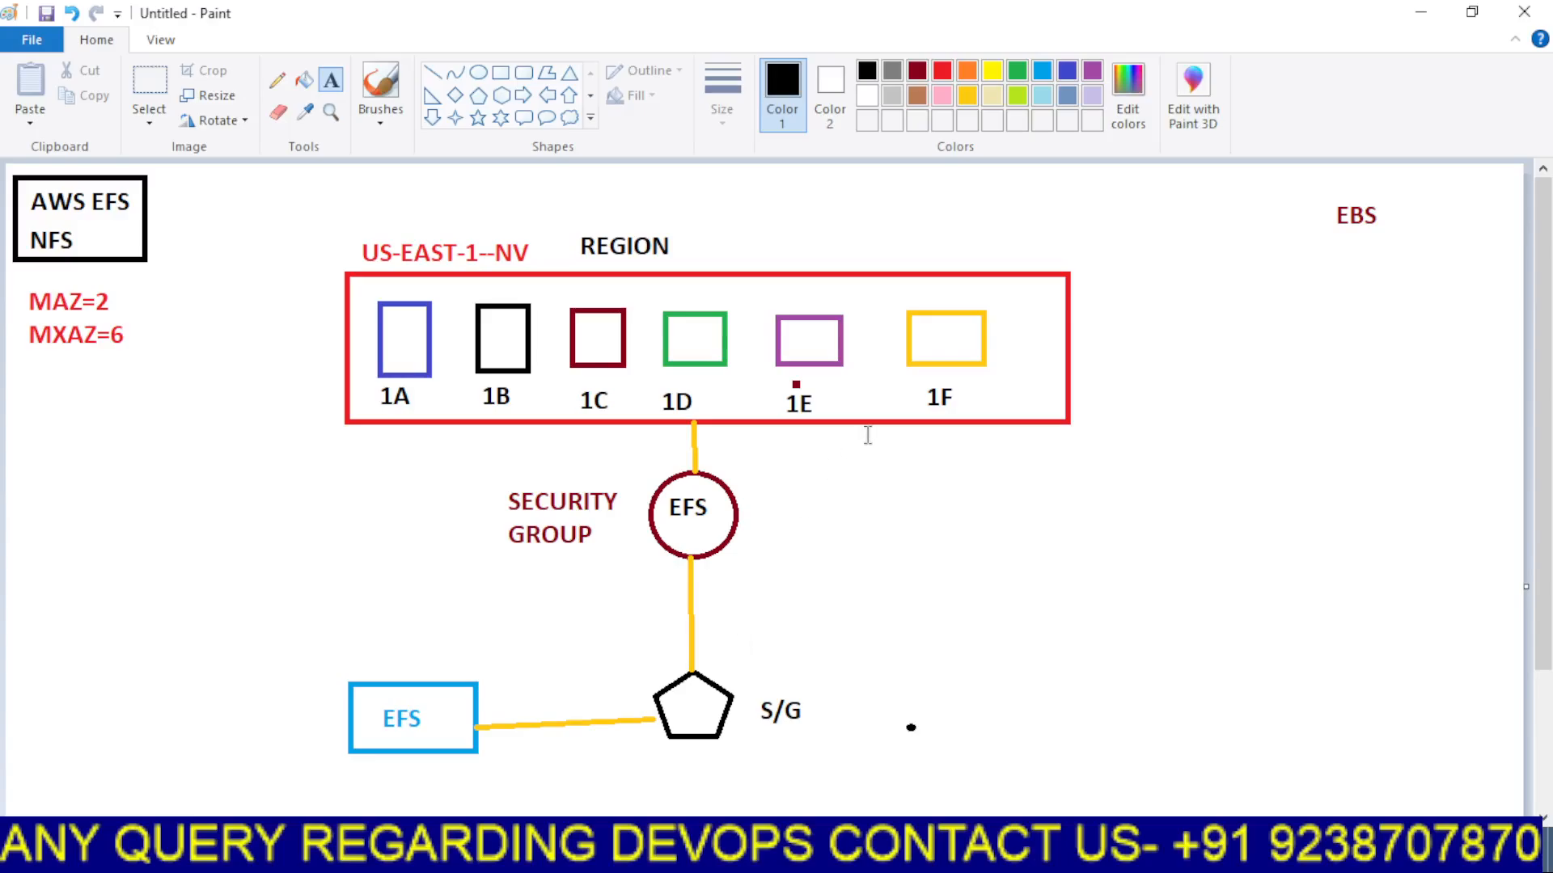
pyautogui.click(431, 73)
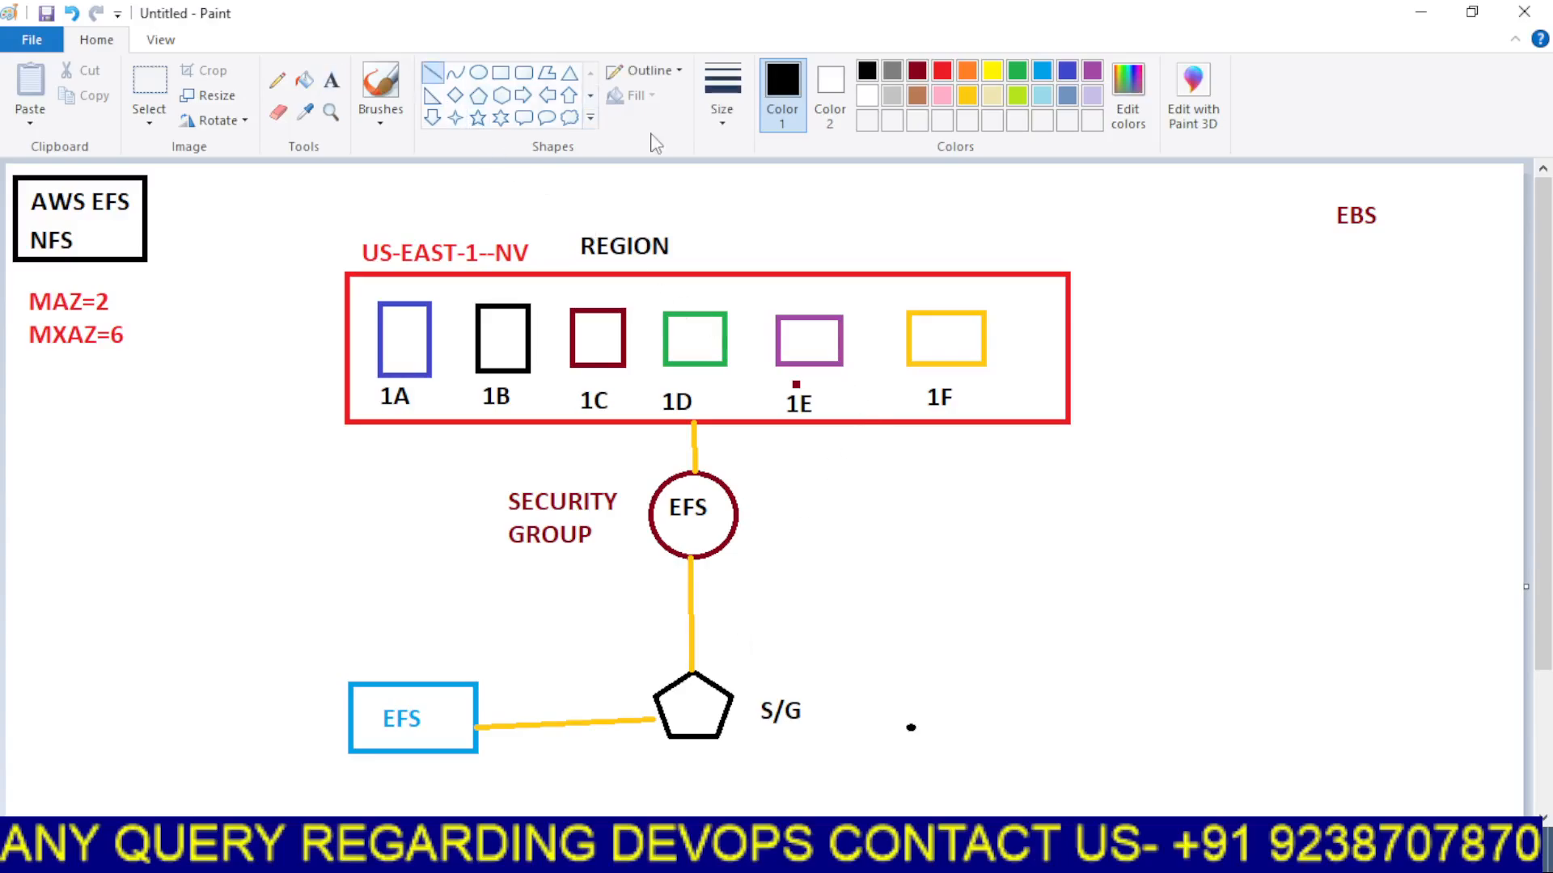
pyautogui.click(942, 71)
pyautogui.moveTo(624, 369); pyautogui.dragTo(675, 467)
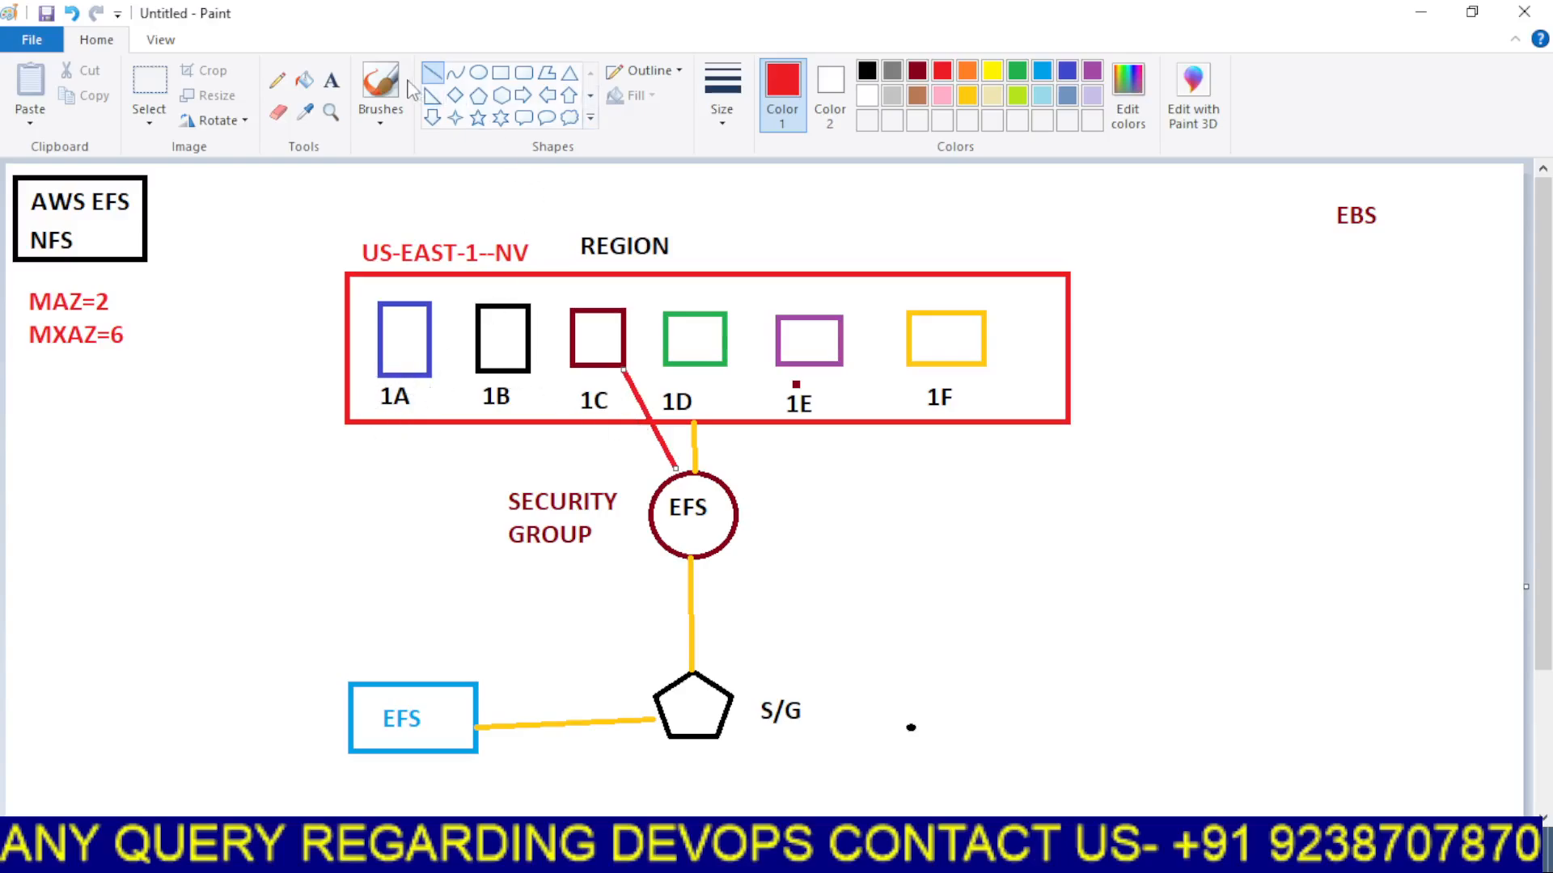
pyautogui.click(1017, 71)
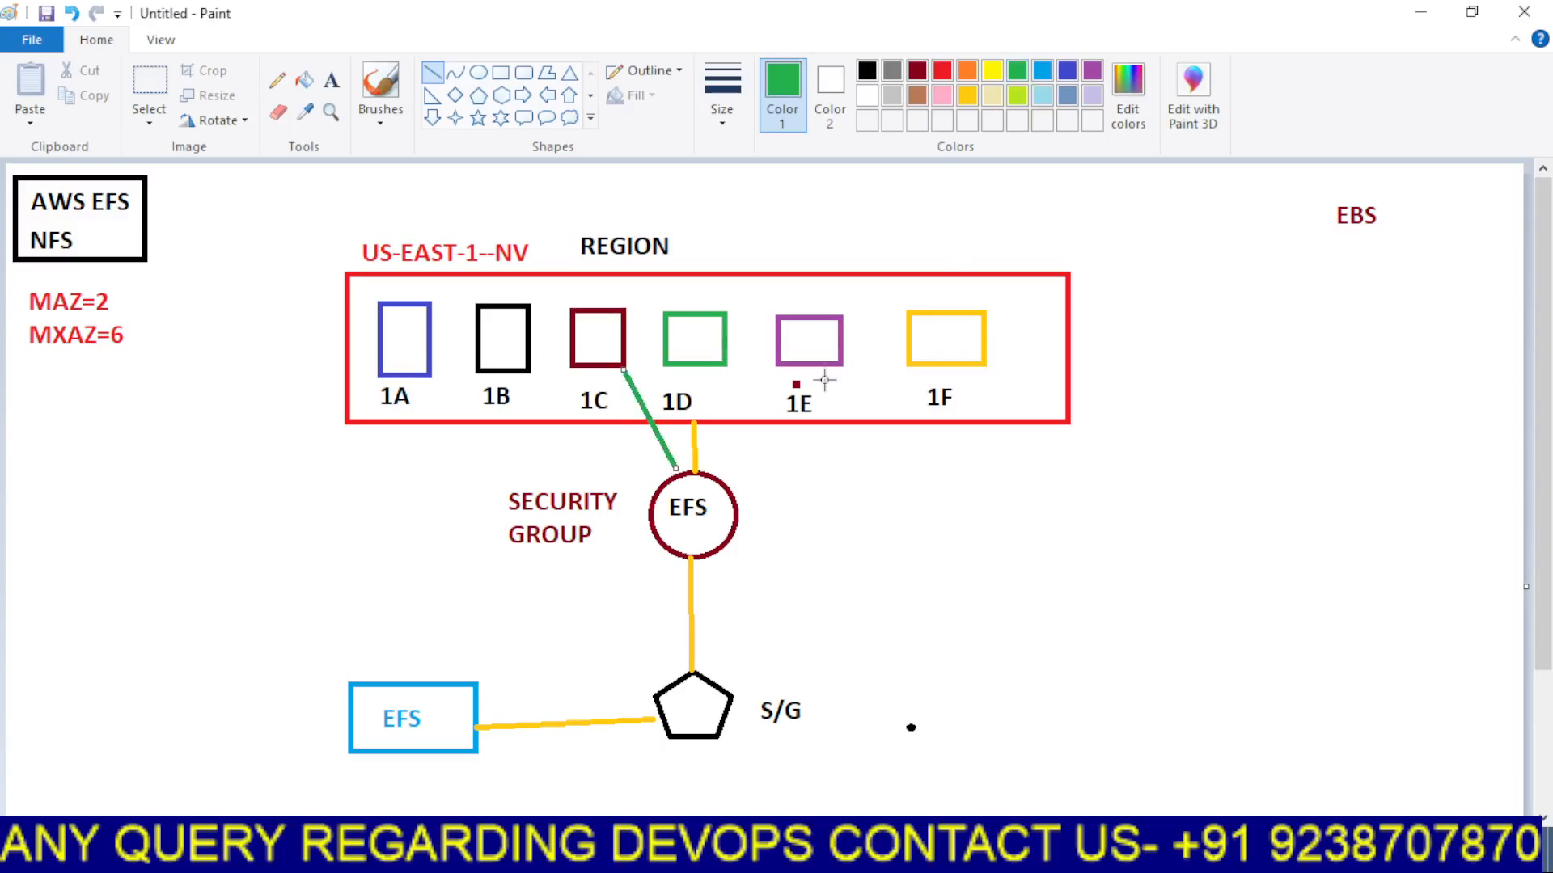
# Draw green lines connecting the remaining availability-zone boxes to the EFS circle
pyautogui.moveTo(424, 376)
pyautogui.mouseDown()
pyautogui.moveTo(495, 440)
pyautogui.moveTo(653, 496)
pyautogui.mouseUp()
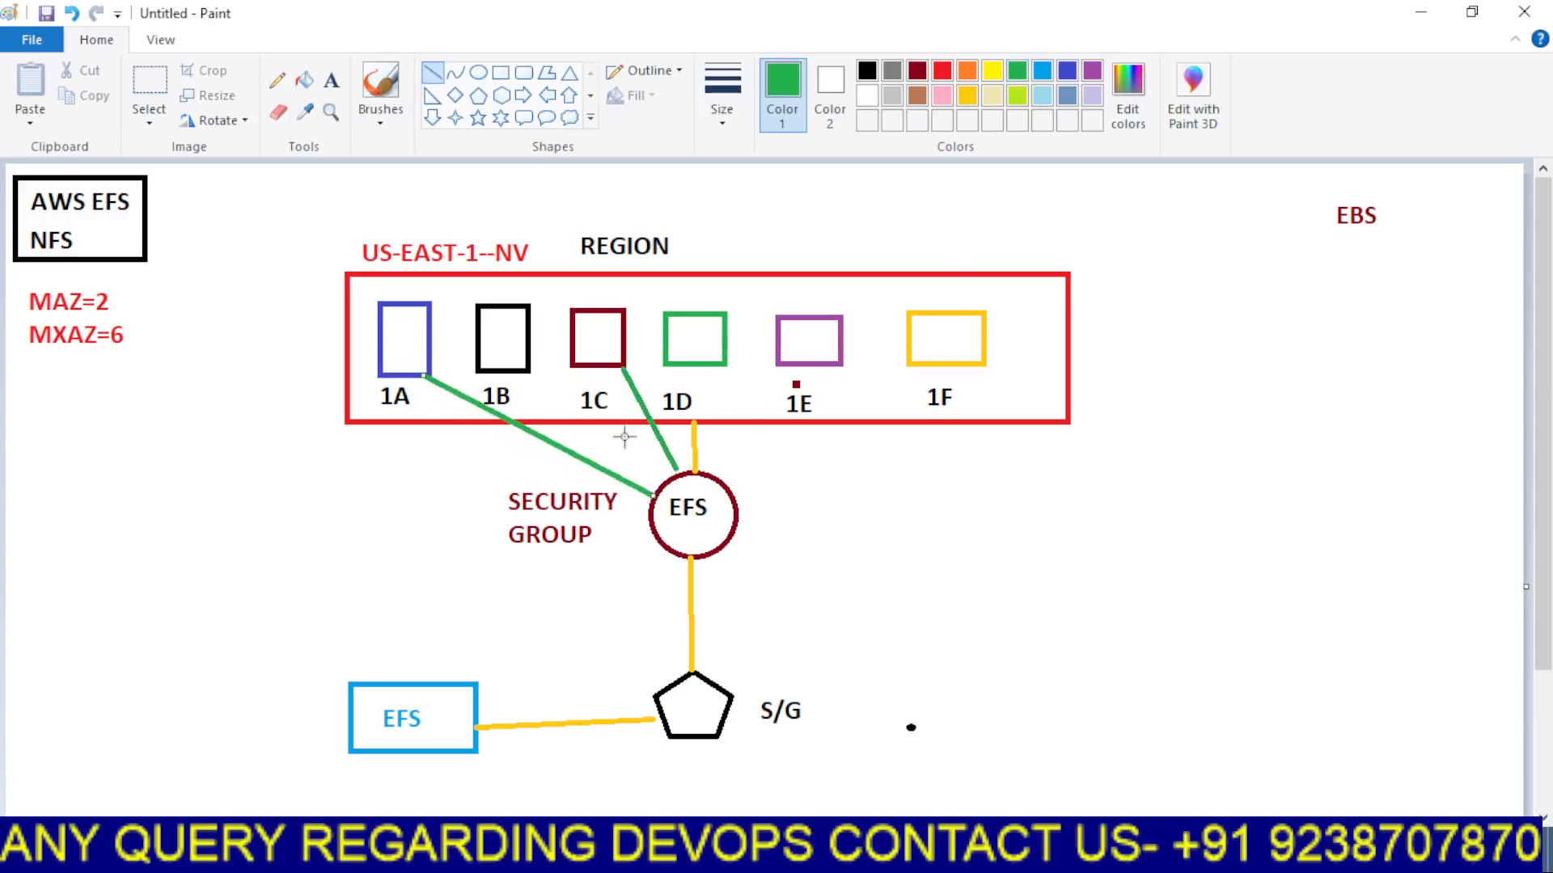
pyautogui.moveTo(528, 373); pyautogui.dragTo(664, 479)
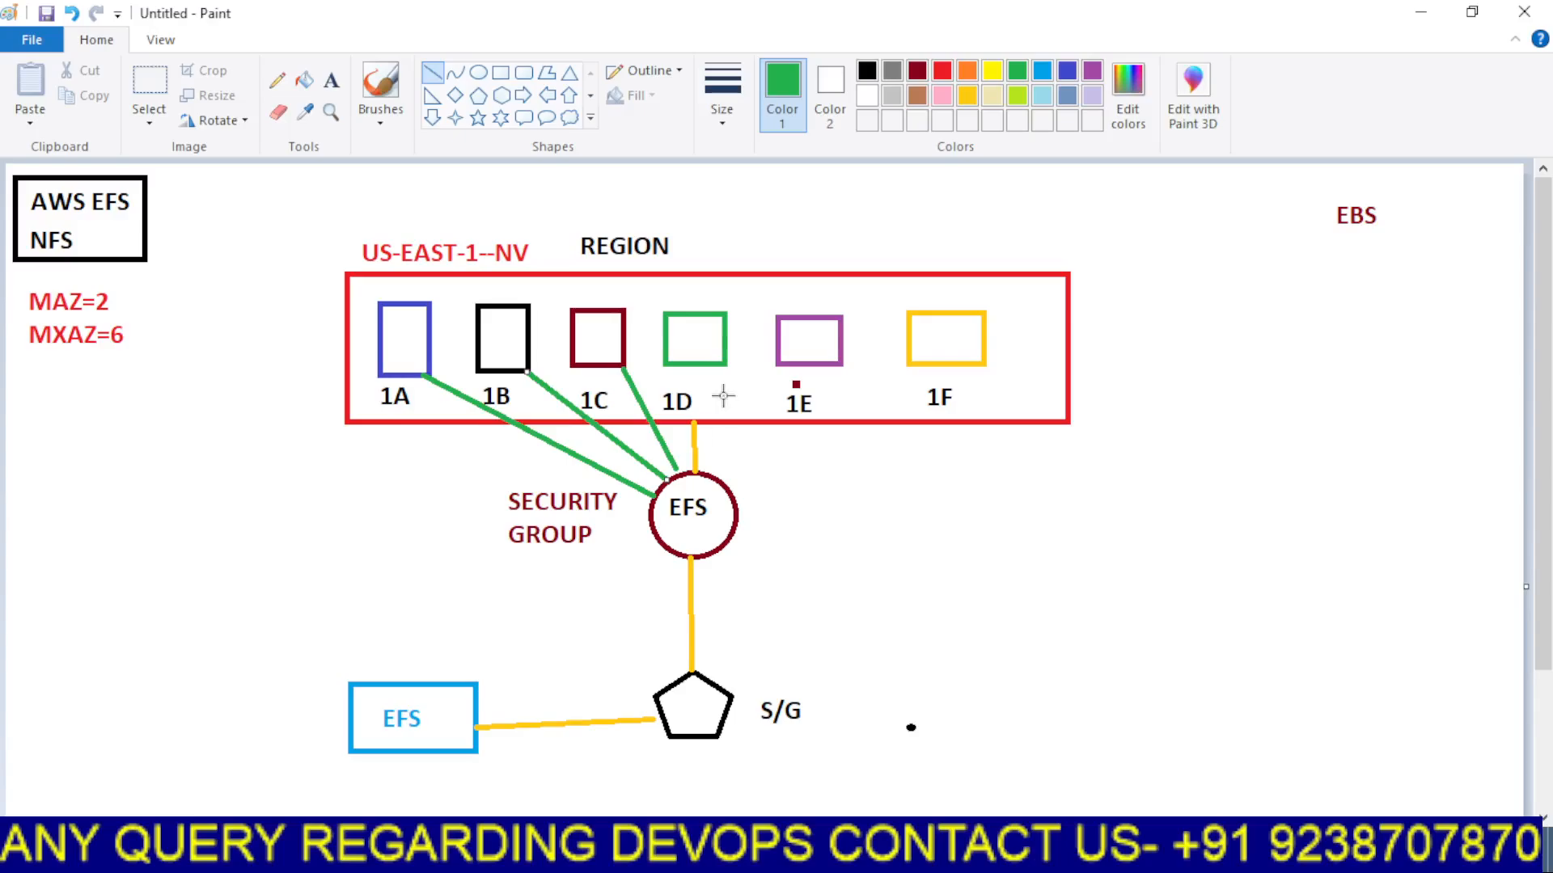
pyautogui.moveTo(715, 369); pyautogui.dragTo(707, 471)
pyautogui.moveTo(786, 371); pyautogui.dragTo(707, 471)
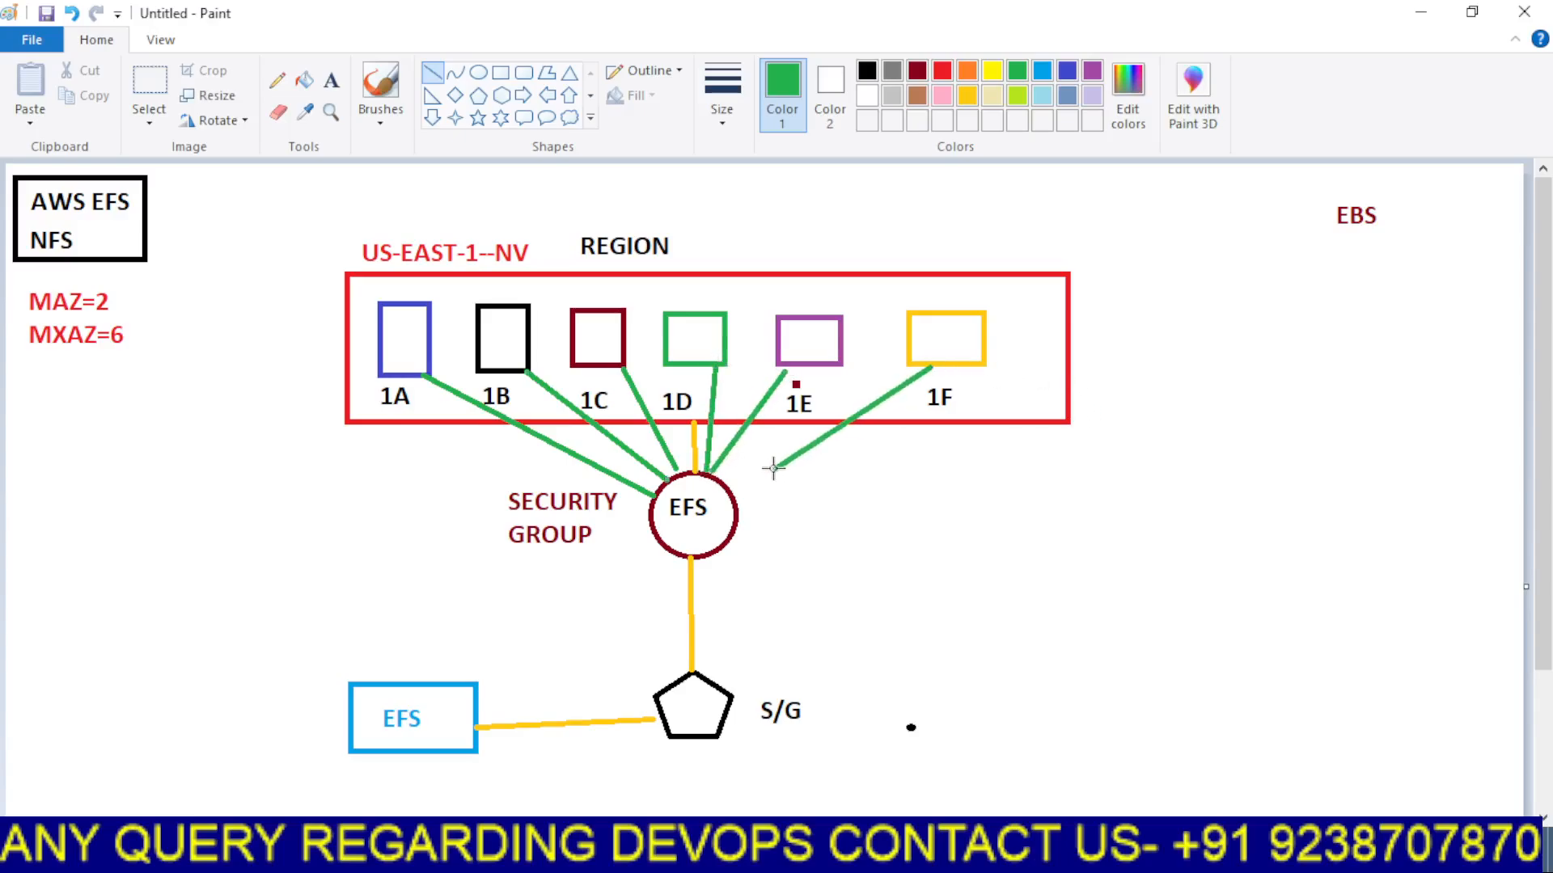
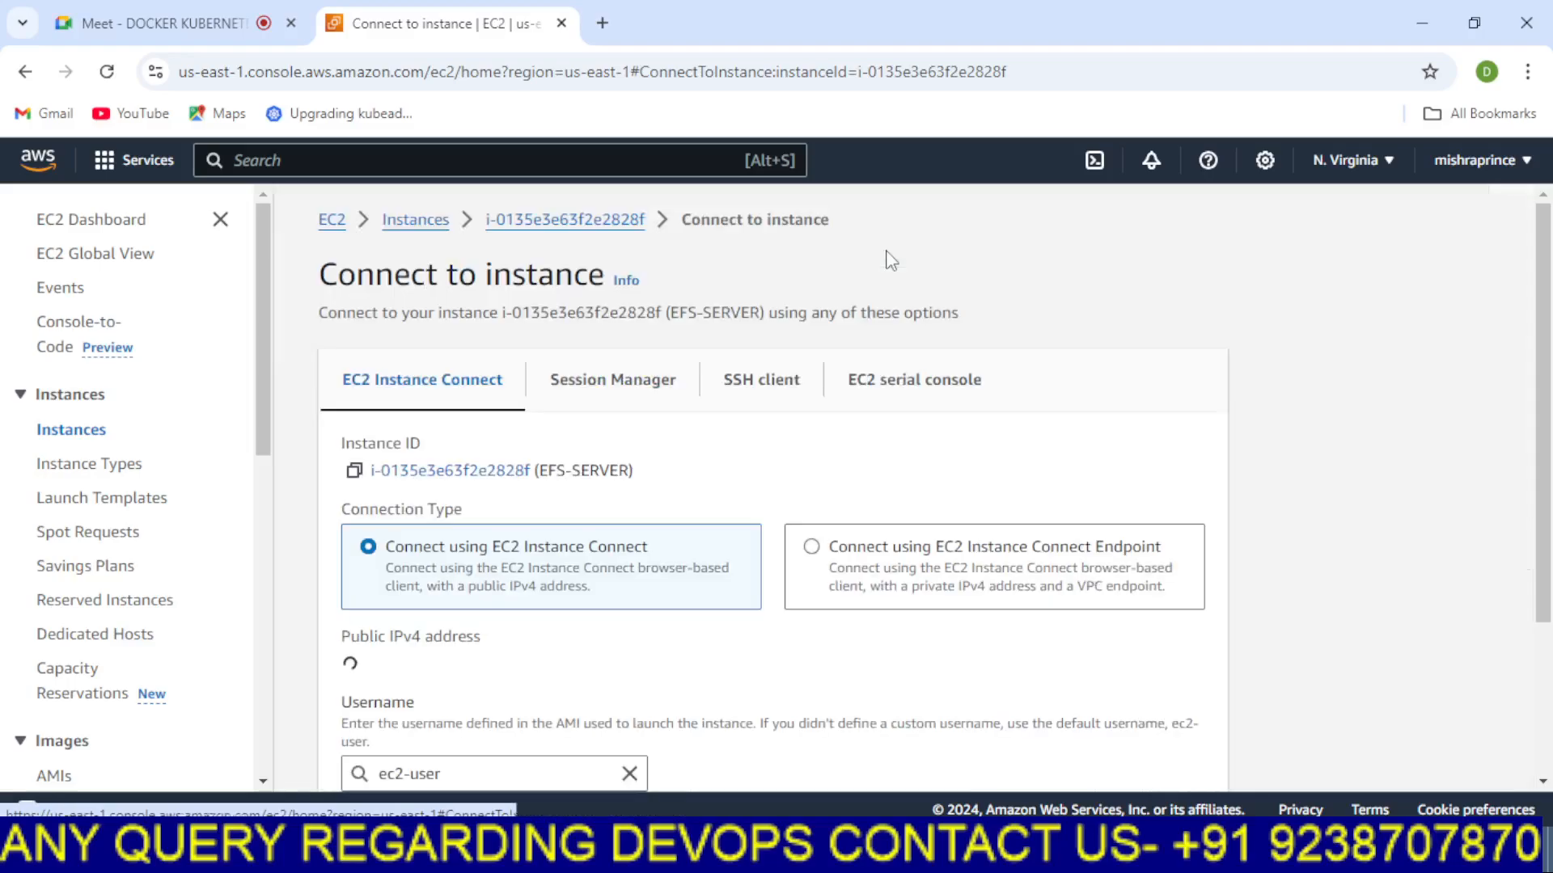
# Connect to the EFS-SERVER instance through EC2 Instance Connect as ec2-user
pyautogui.scroll(-2, 908, 409)
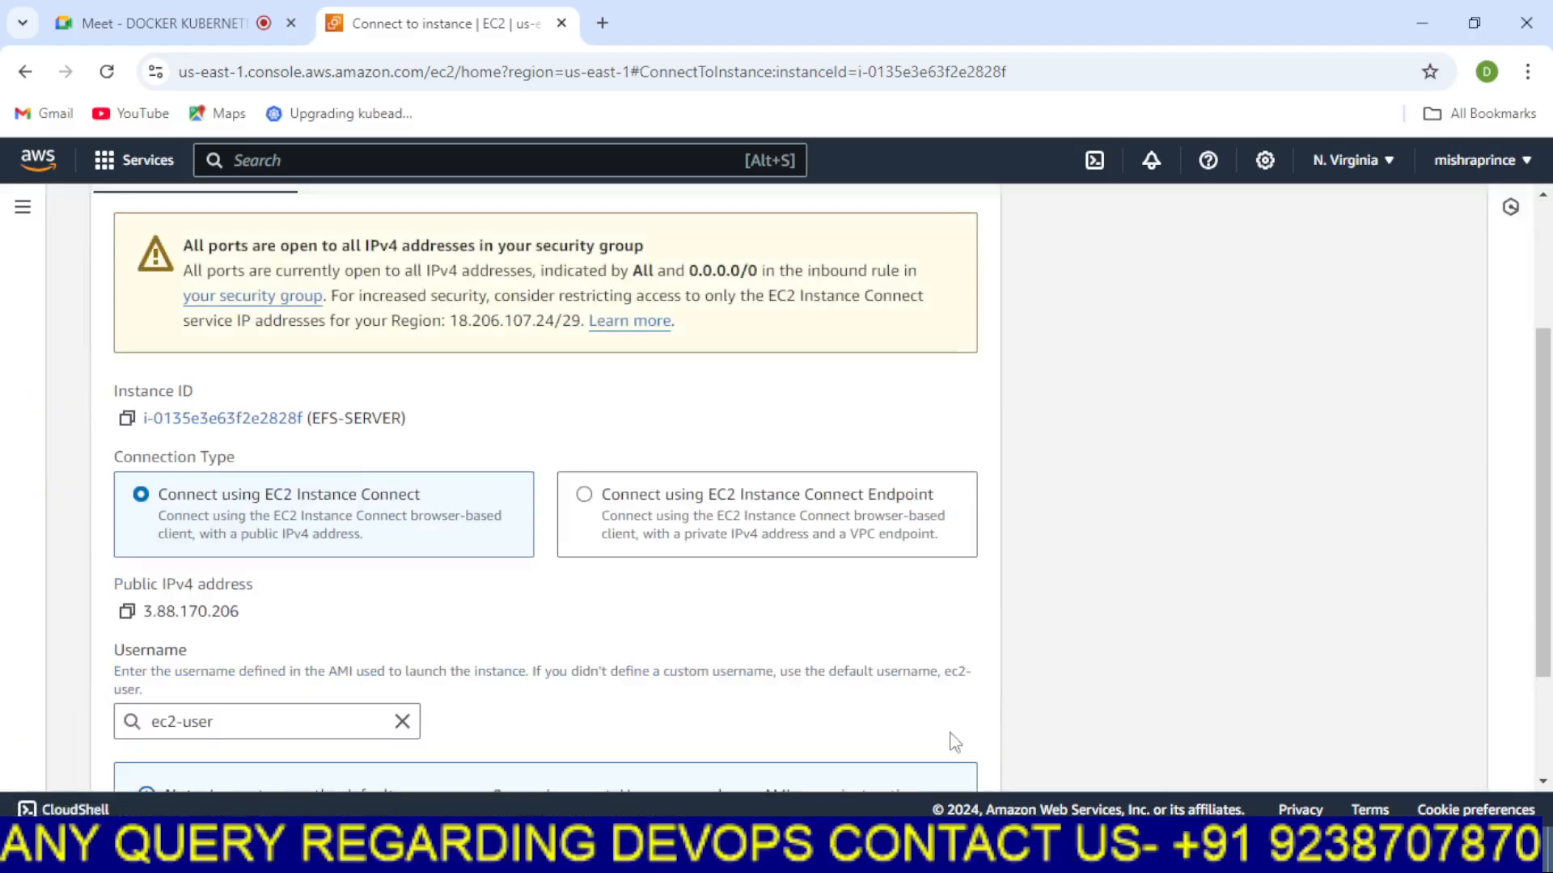
pyautogui.scroll(-2, 1001, 704)
pyautogui.click(970, 752)
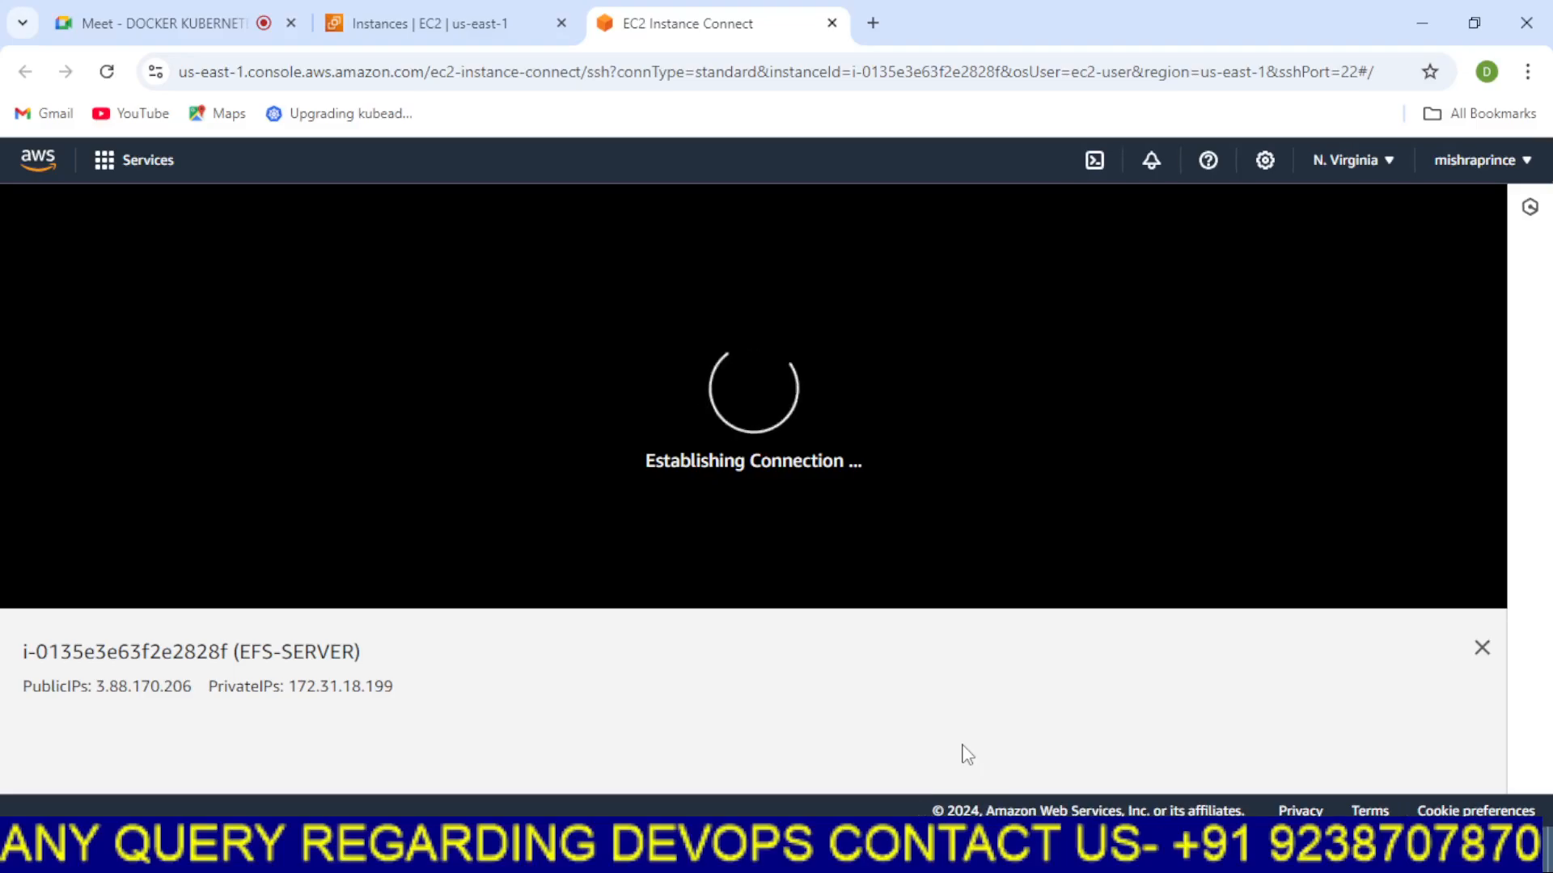
# In the diagram, add the commands LSBLK and DF -H as red text under the EBS label
pyautogui.click(849, 853)
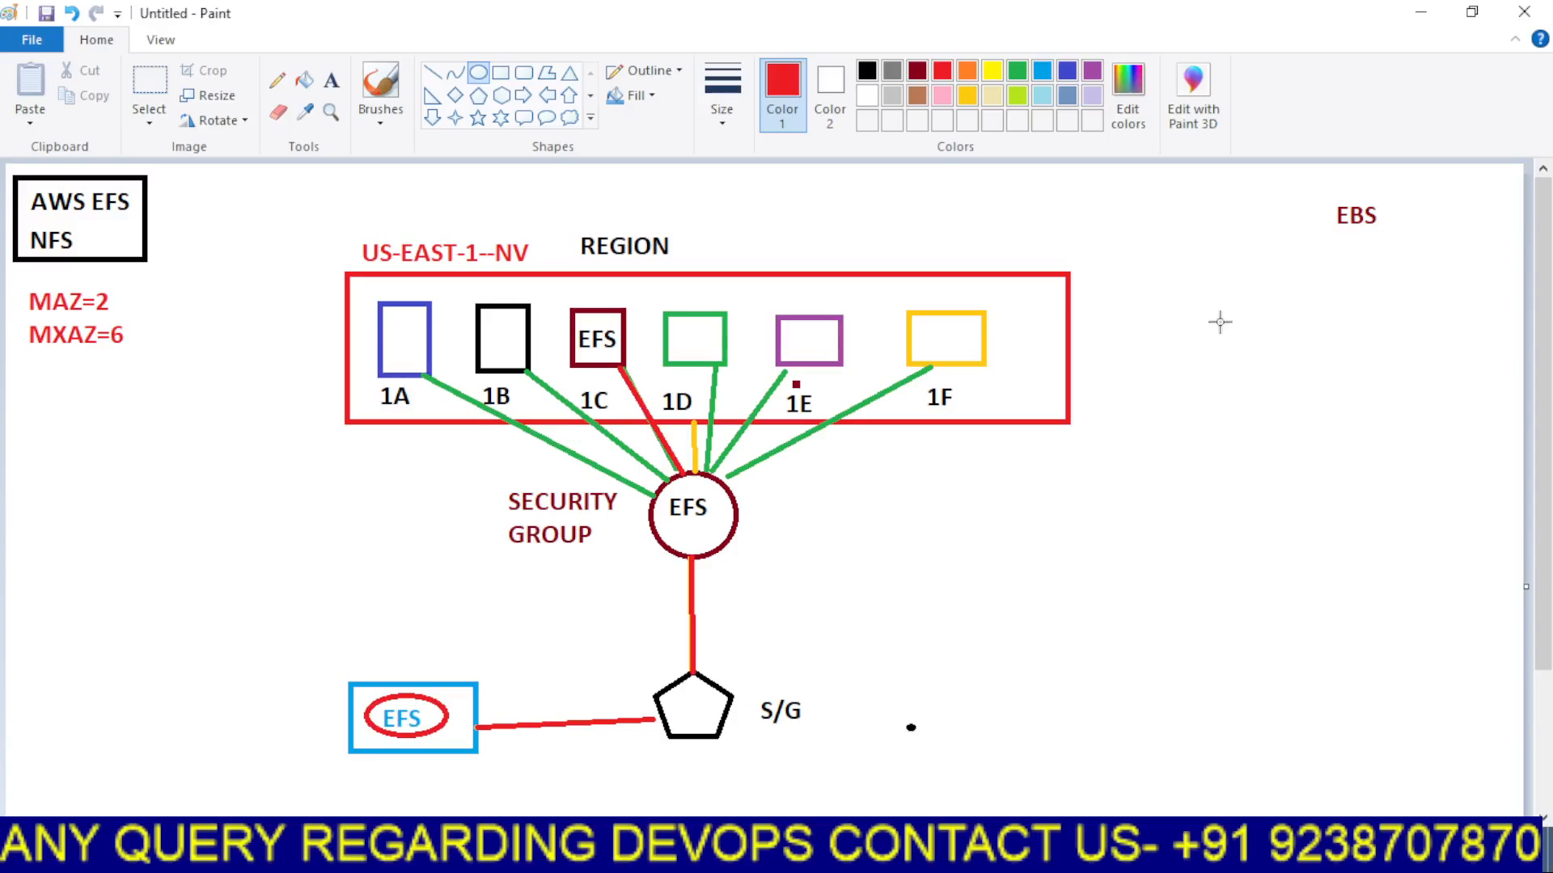
pyautogui.click(331, 80)
pyautogui.moveTo(1237, 256); pyautogui.dragTo(1306, 457)
pyautogui.write('LSBLK')
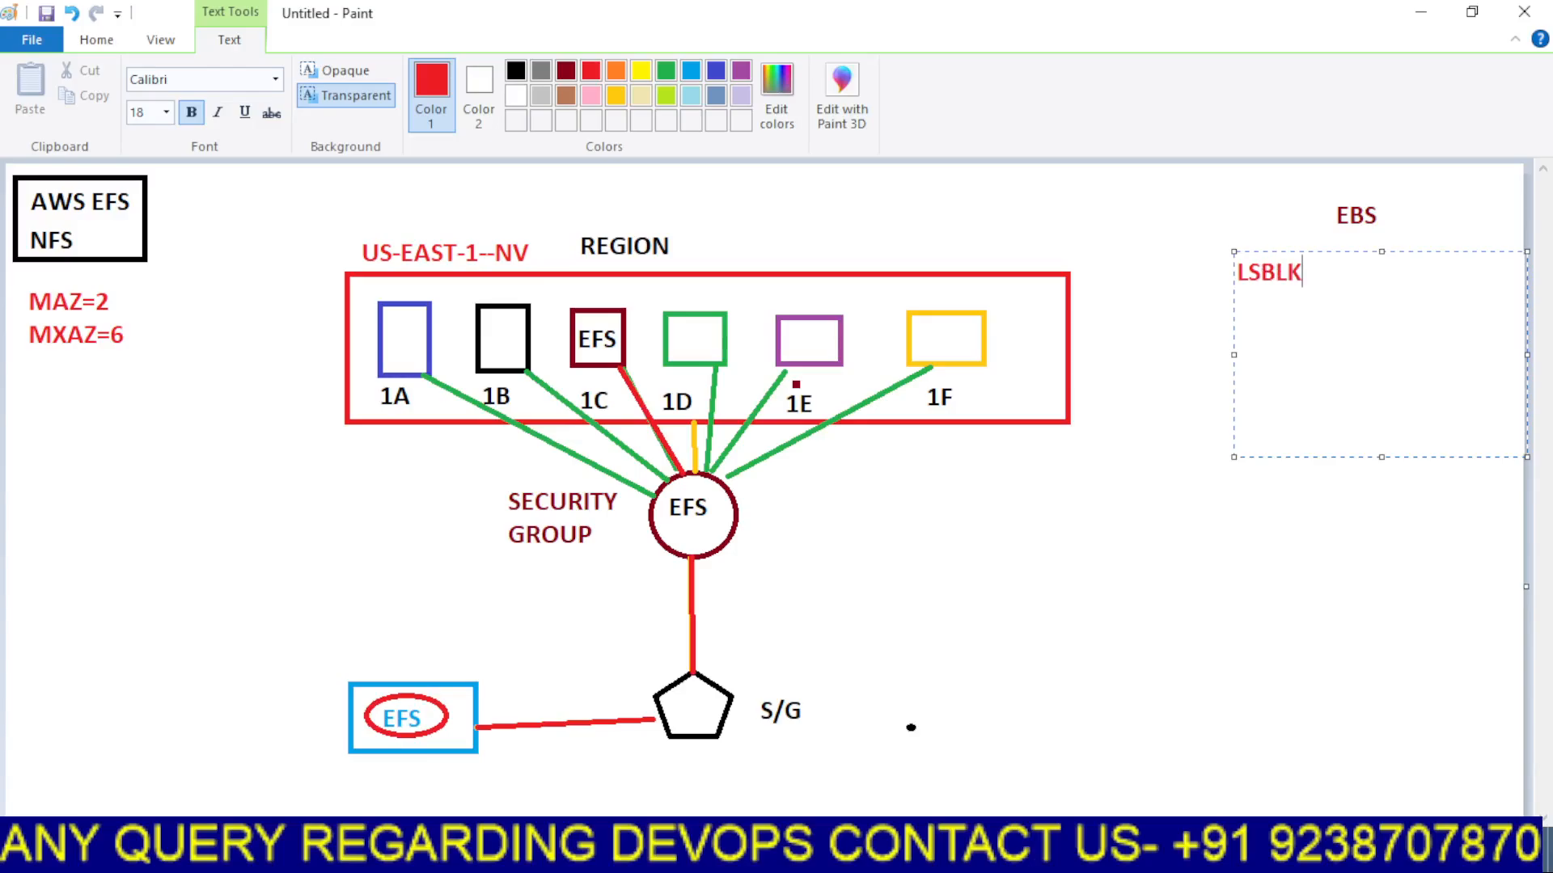
pyautogui.press('Return')
pyautogui.write('DF -H')
pyautogui.press('Return')
pyautogui.write('MOPUNT')
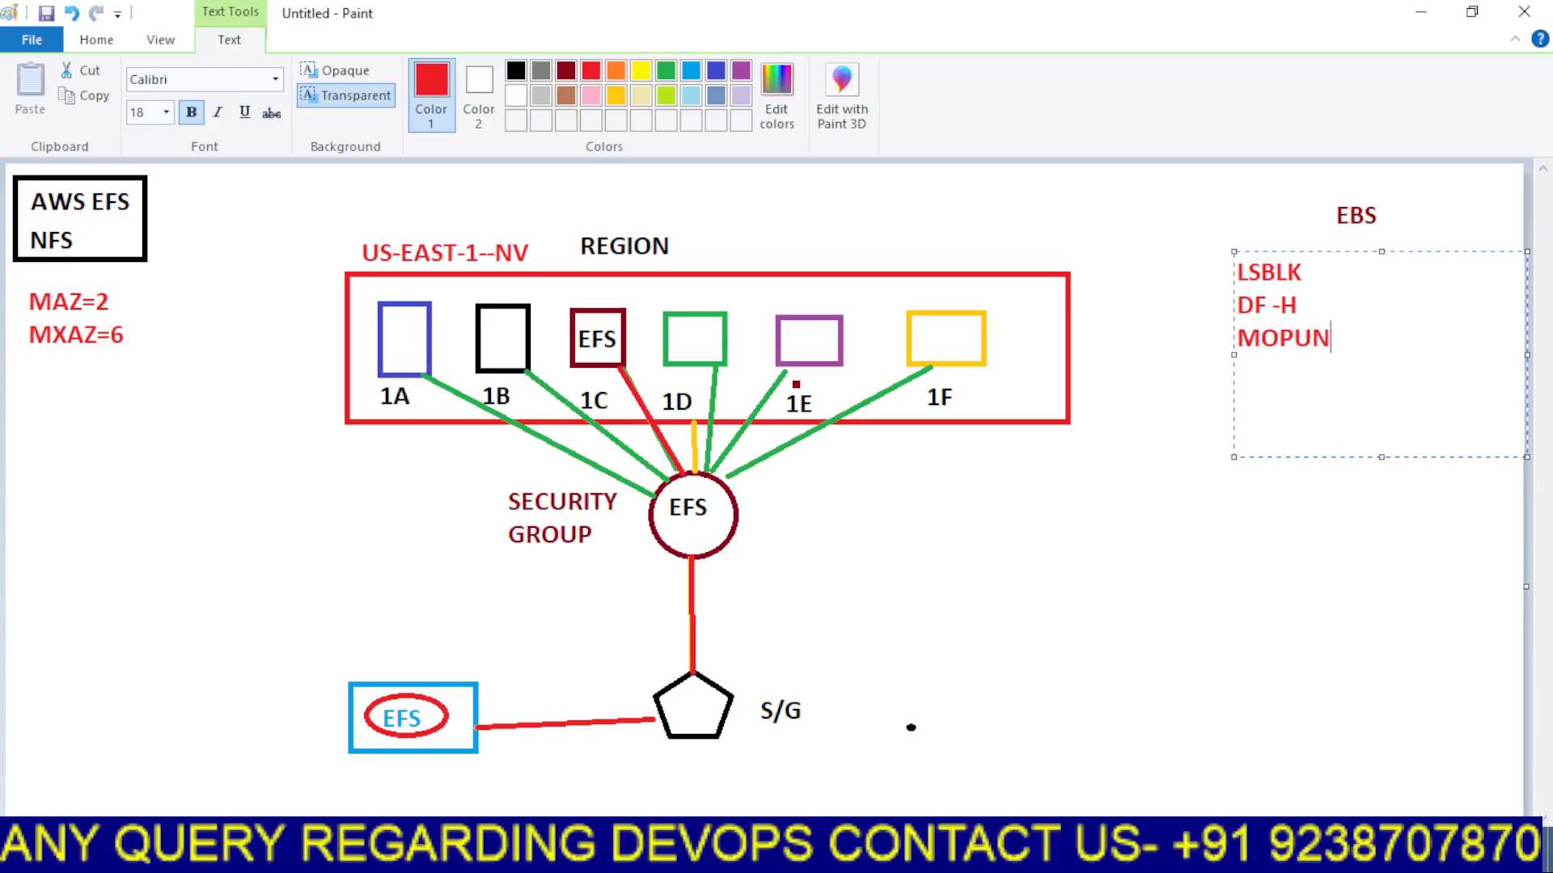
pyautogui.press('BackSpace')
pyautogui.press('BackSpace')
pyautogui.press('BackSpace')
pyautogui.press('BackSpace')
pyautogui.press('BackSpace')
pyautogui.click(1209, 574)
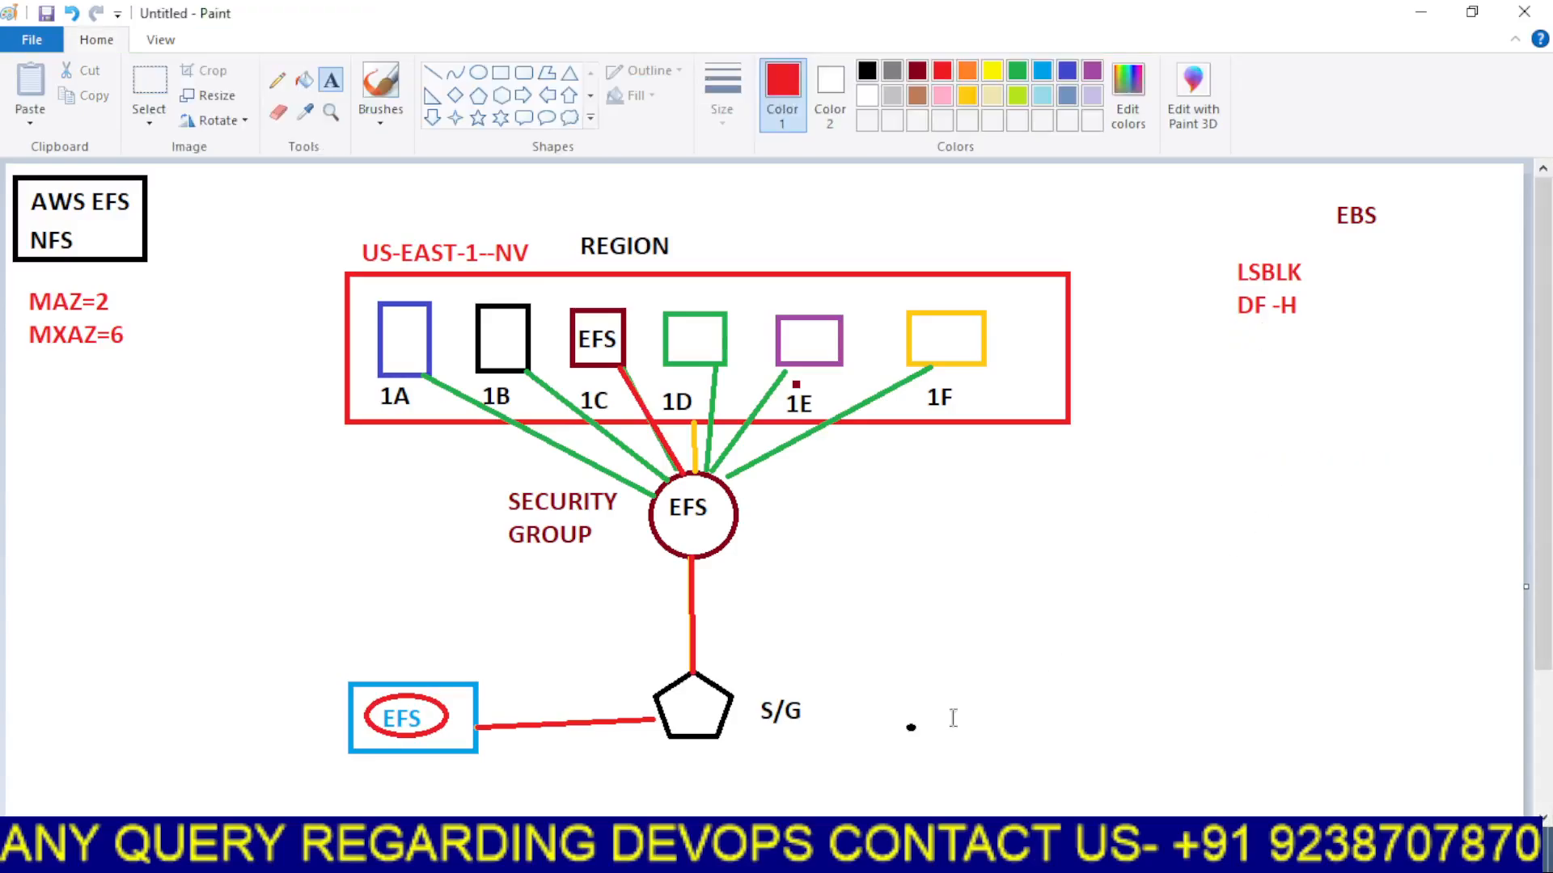
# In the instance terminal, switch to the root user with sudo -i
pyautogui.moveTo(800, 857)
pyautogui.click(714, 755)
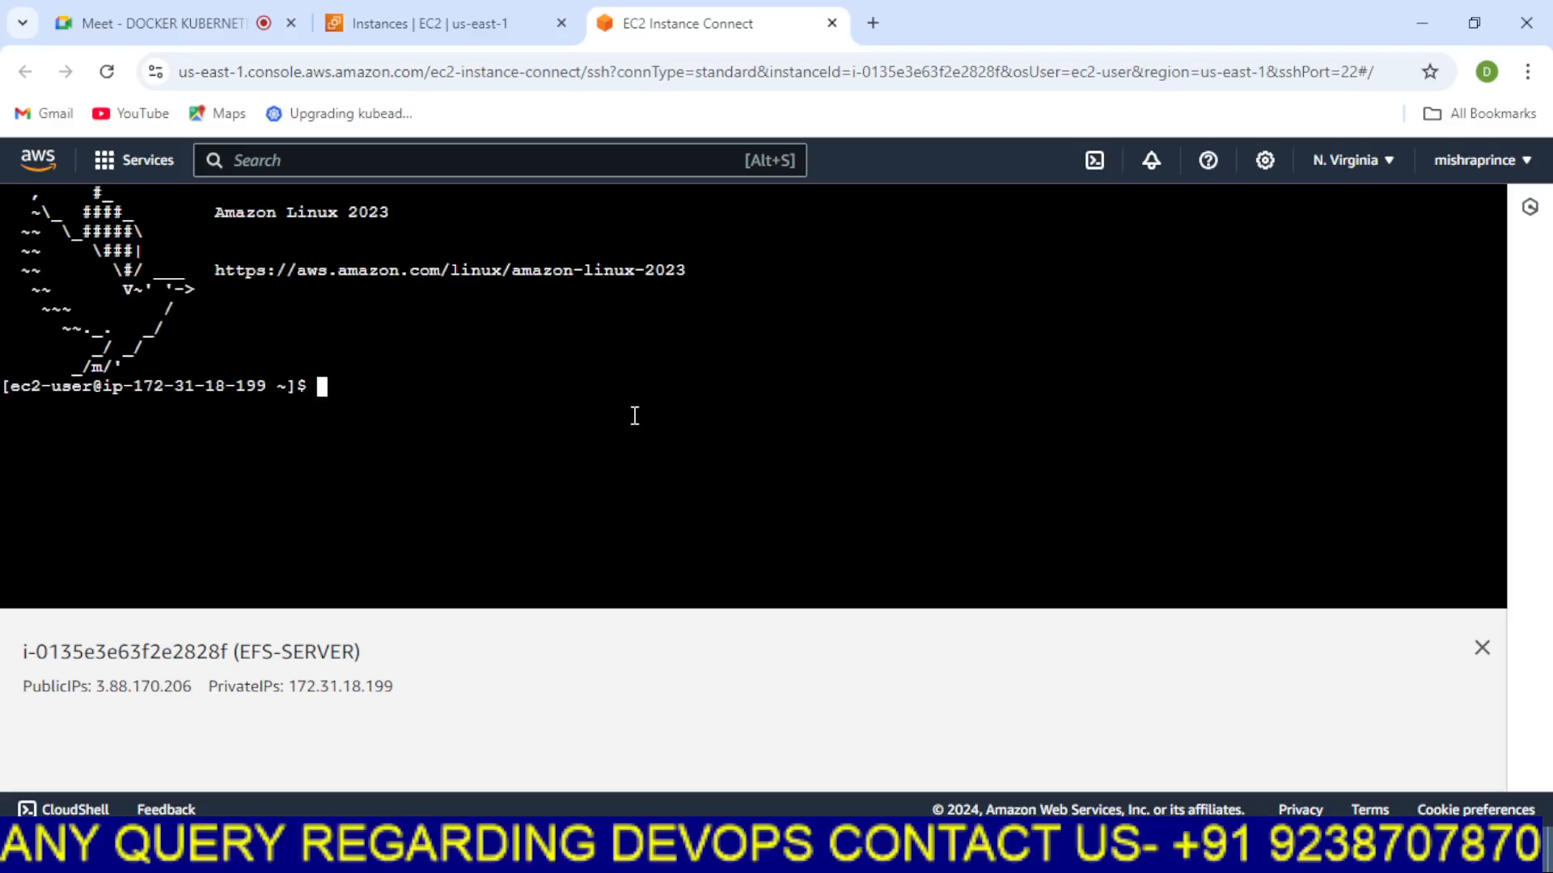
pyautogui.write('sudo -i')
pyautogui.press('Return')
pyautogui.press('Return')
pyautogui.press('Return')
pyautogui.press('Return')
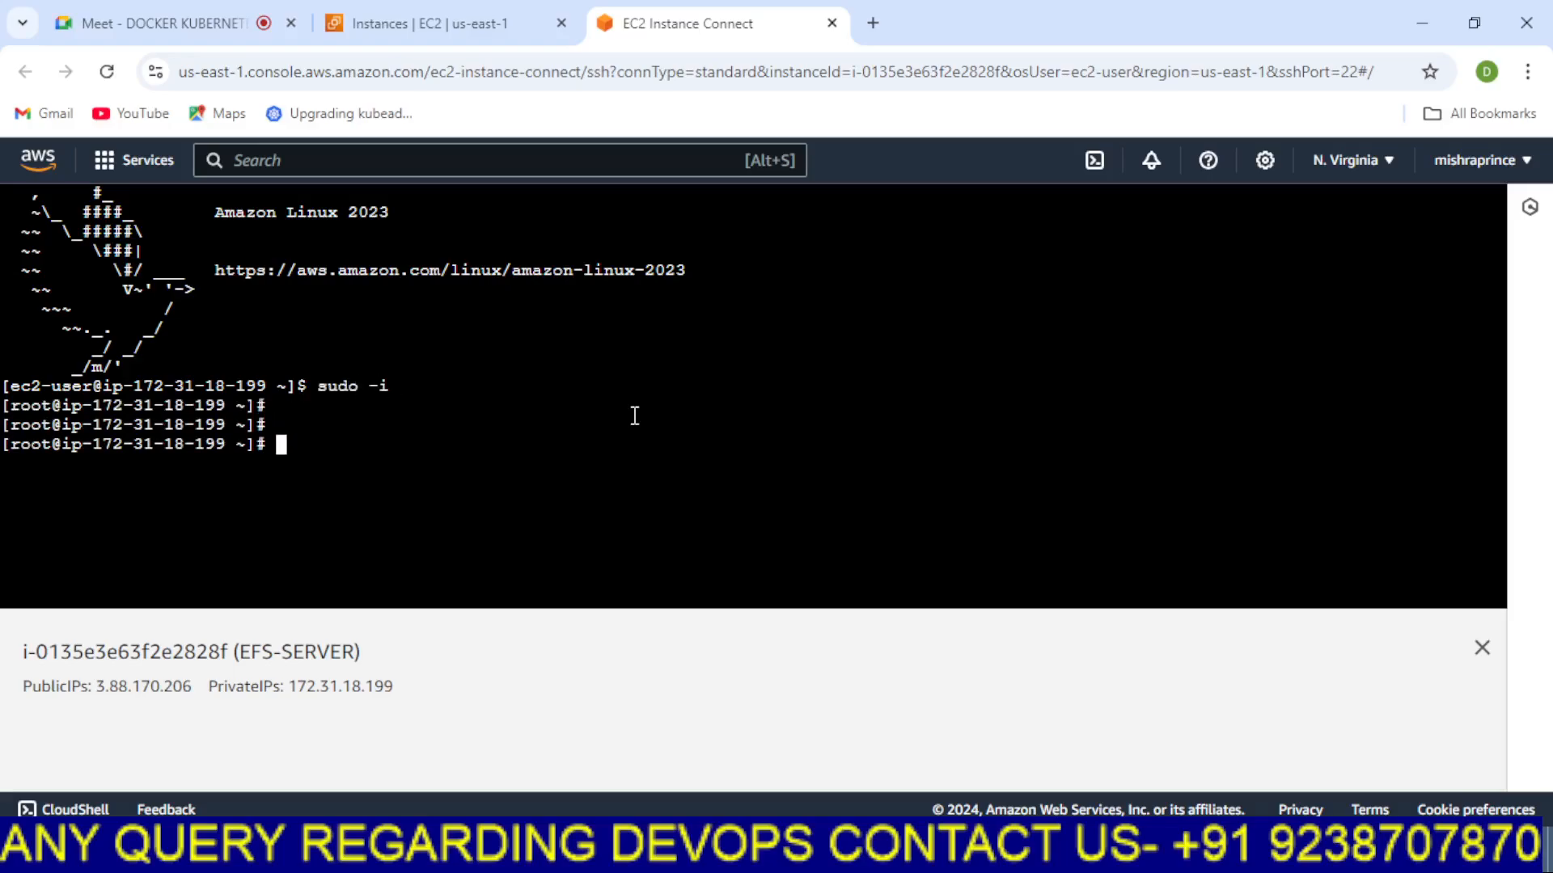
# Clear the terminal and run lsblk to list the instance's block devices
pyautogui.hotkey('shift', 'F10')
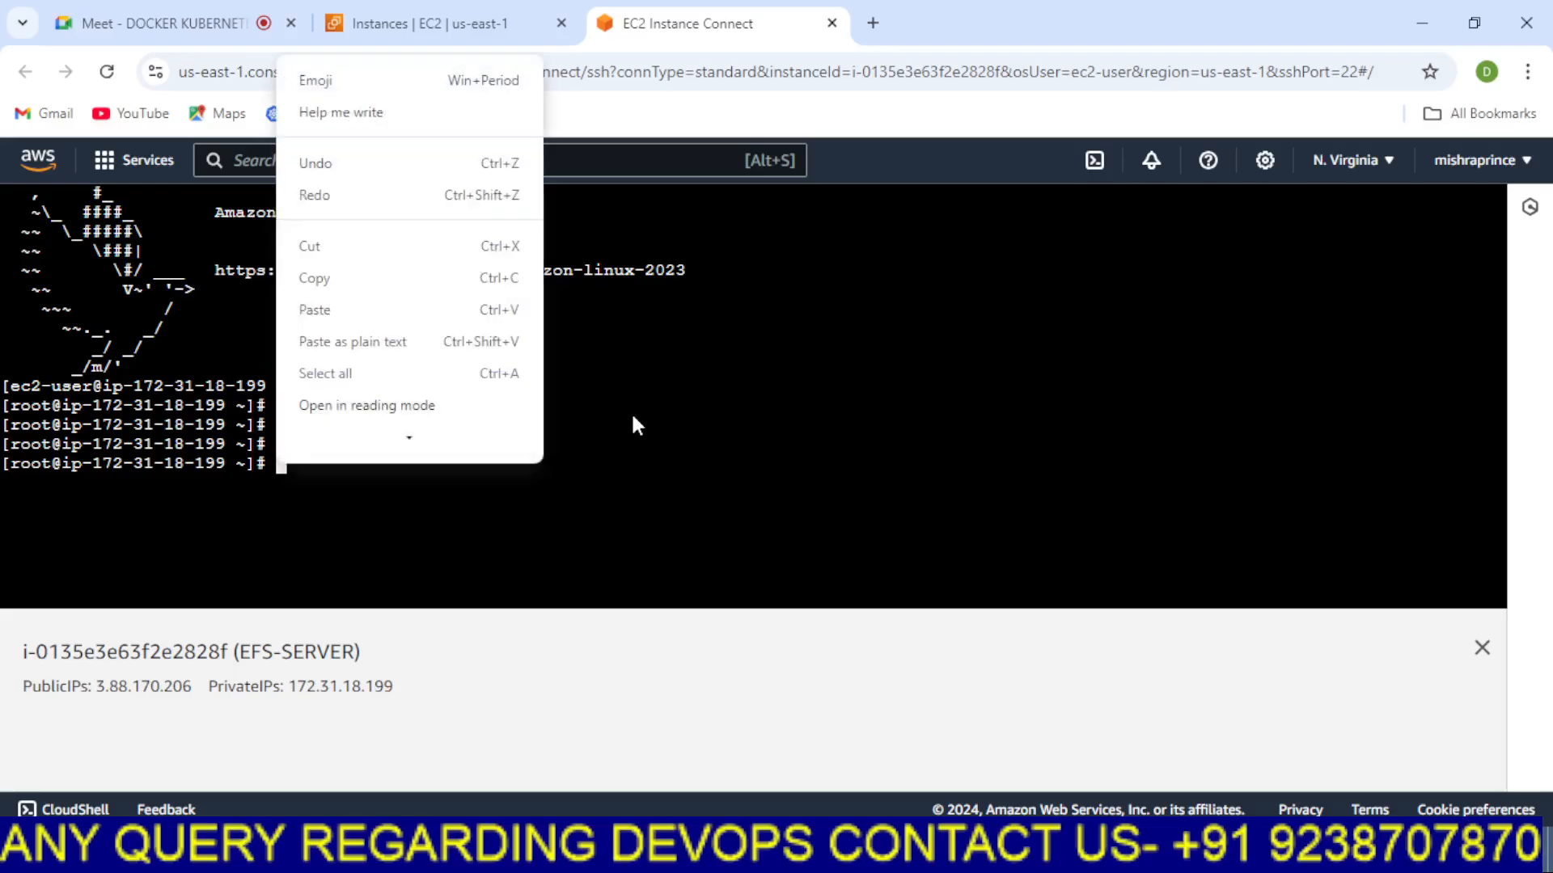
pyautogui.click(713, 435)
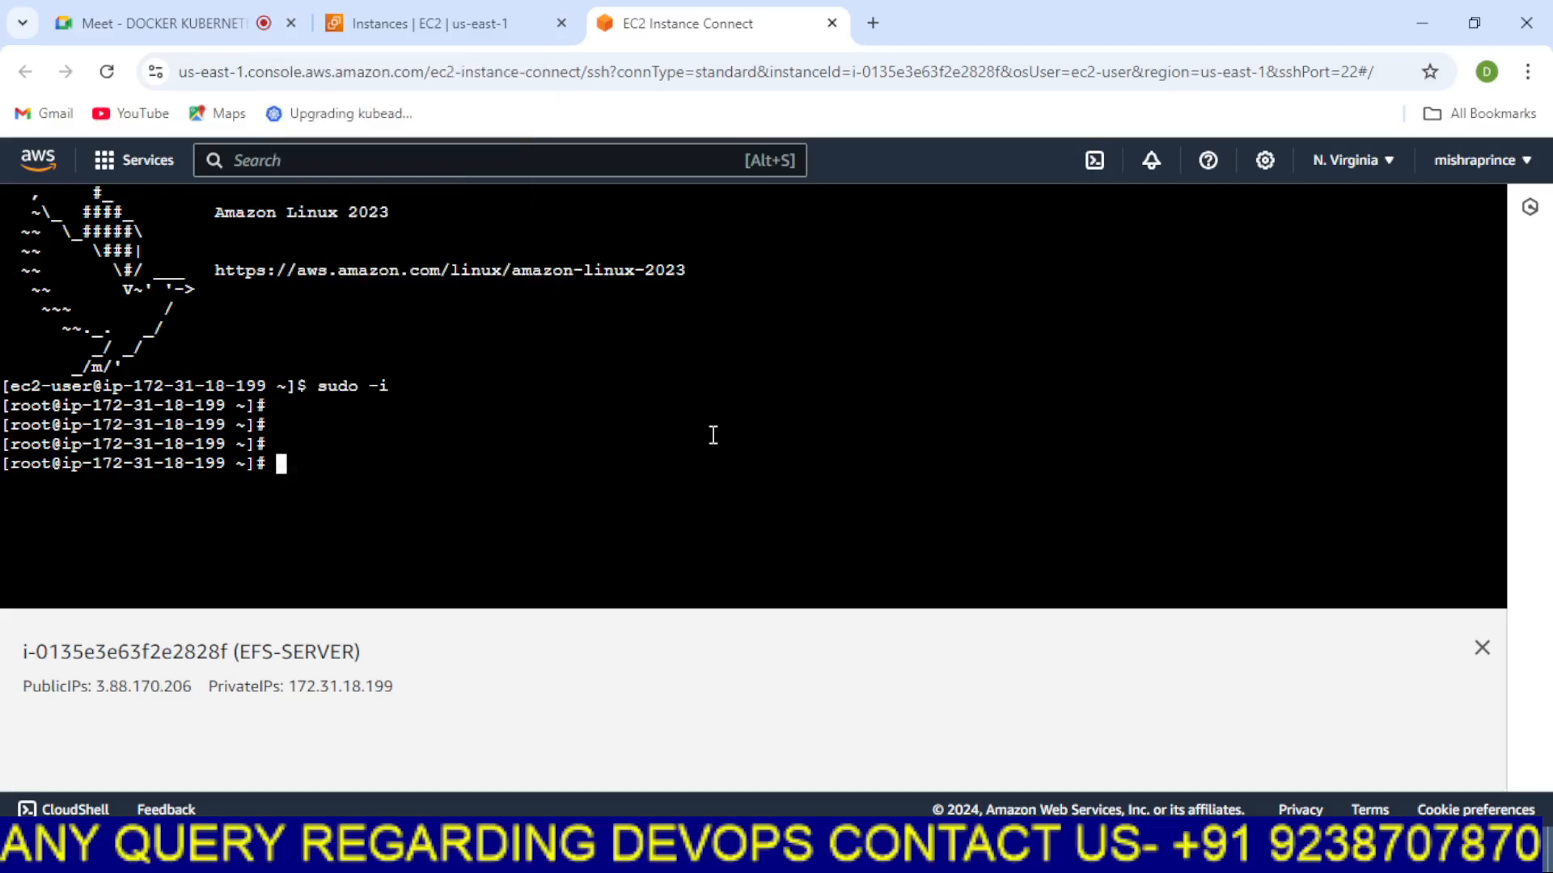
pyautogui.hotkey('ctrl', 'l')
pyautogui.press('Return')
pyautogui.press('Return')
pyautogui.press('Return')
pyautogui.press('Return')
pyautogui.write('ls')
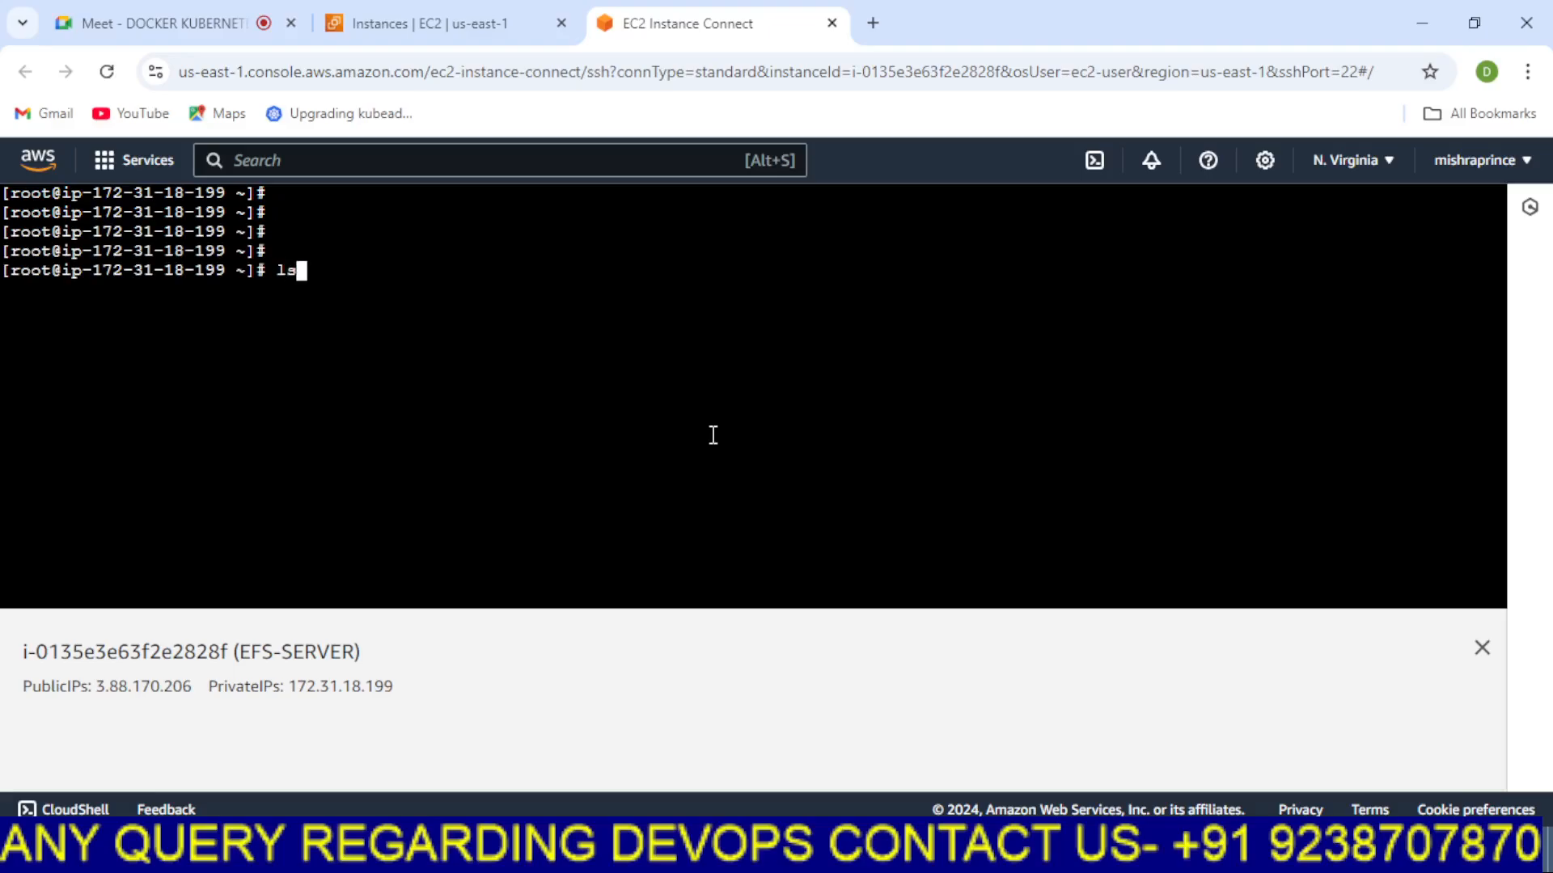
pyautogui.write('blk')
pyautogui.press('Return')
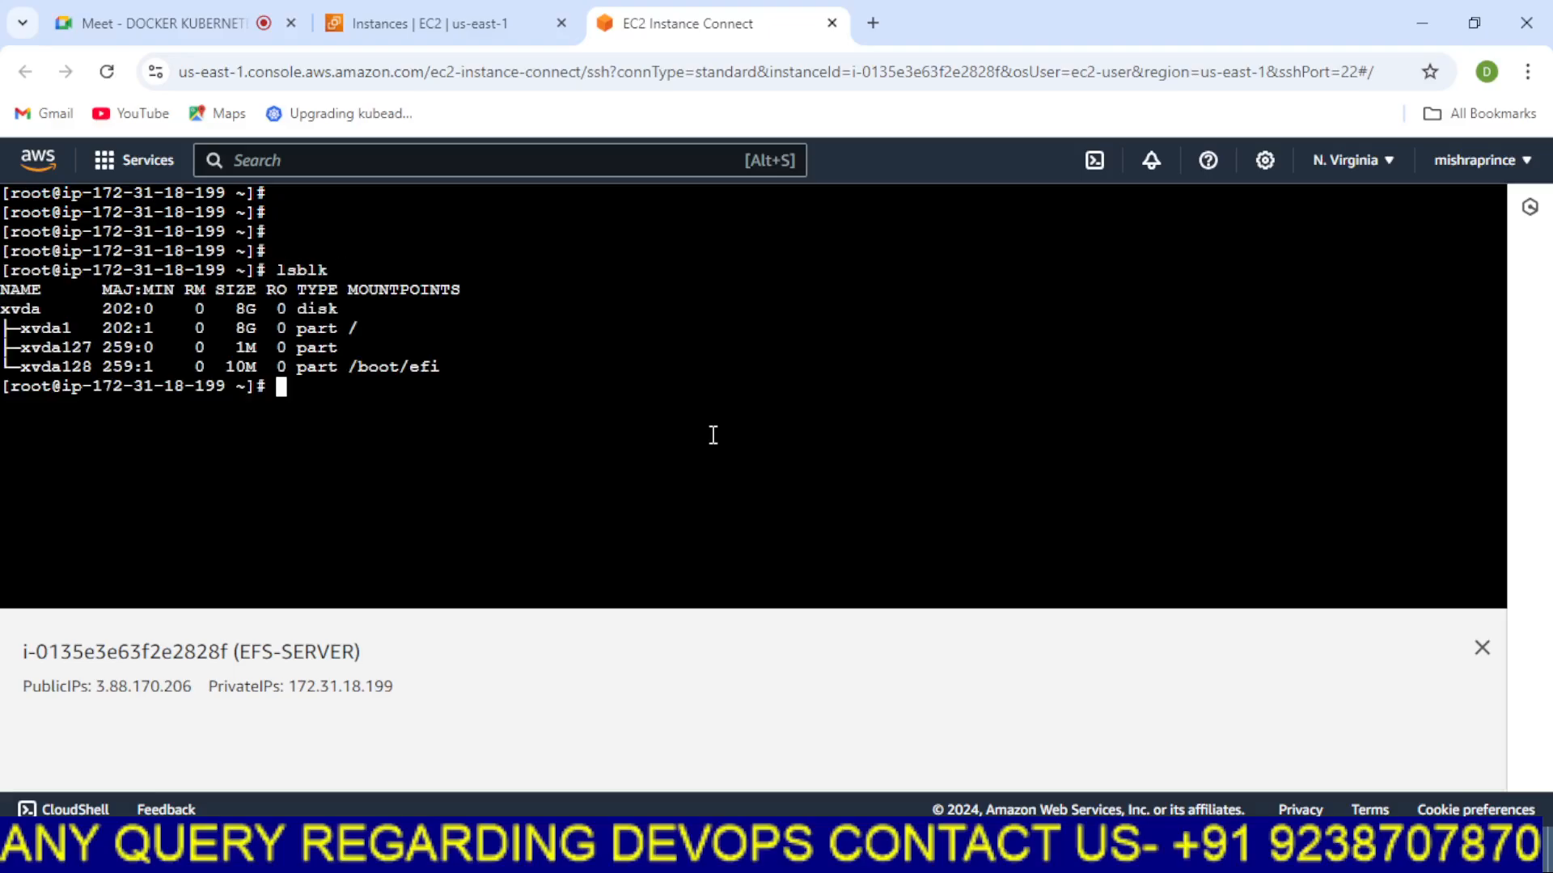
pyautogui.moveTo(457, 368); pyautogui.dragTo(4, 332)
pyautogui.click(548, 364)
pyautogui.click(598, 855)
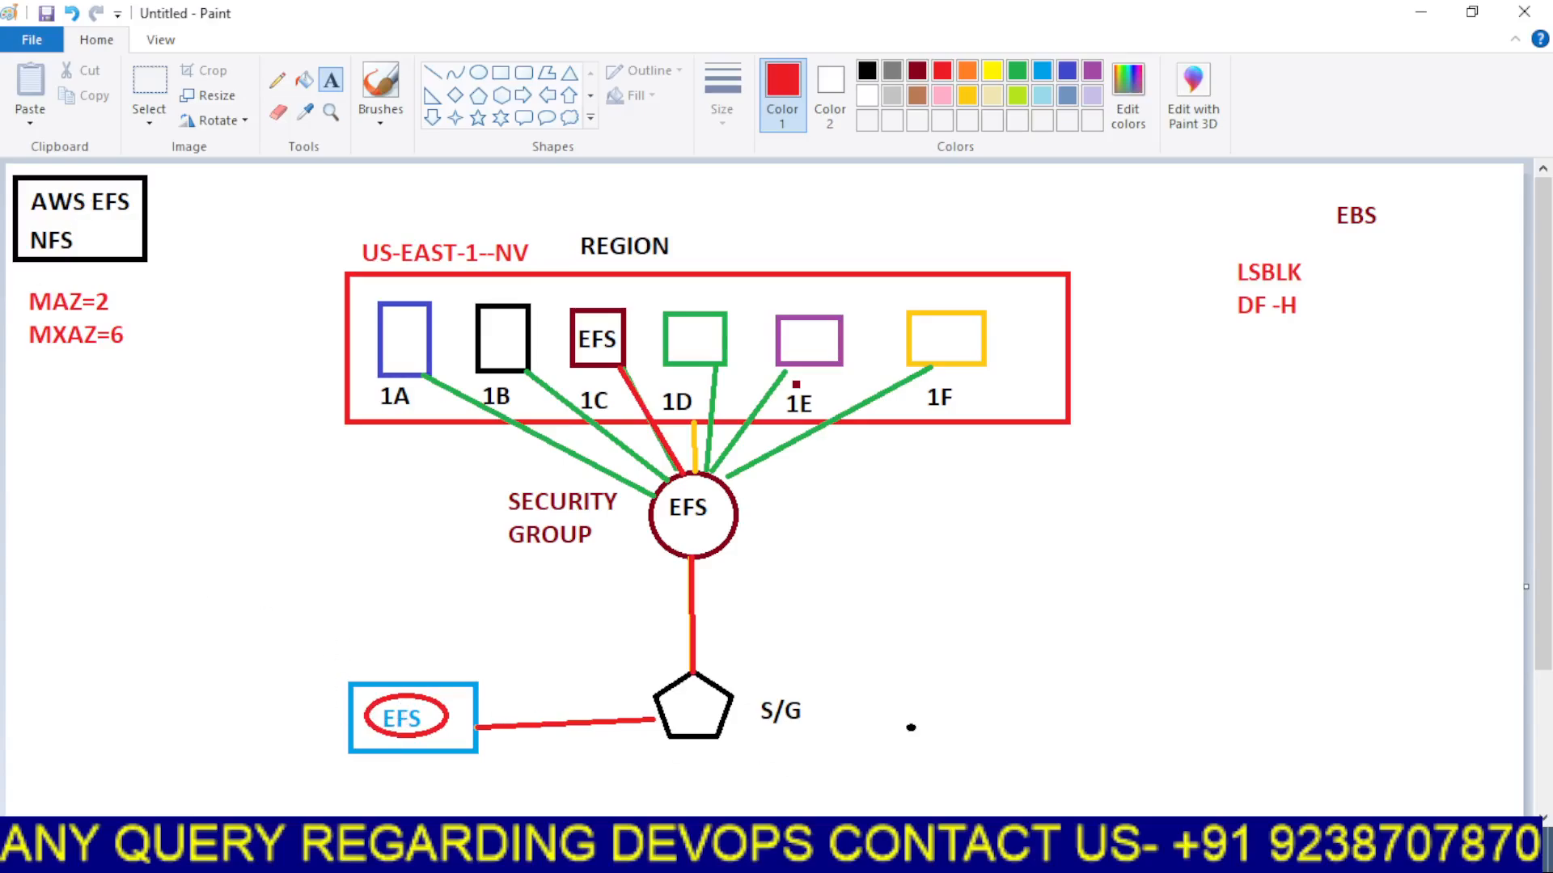
pyautogui.click(730, 760)
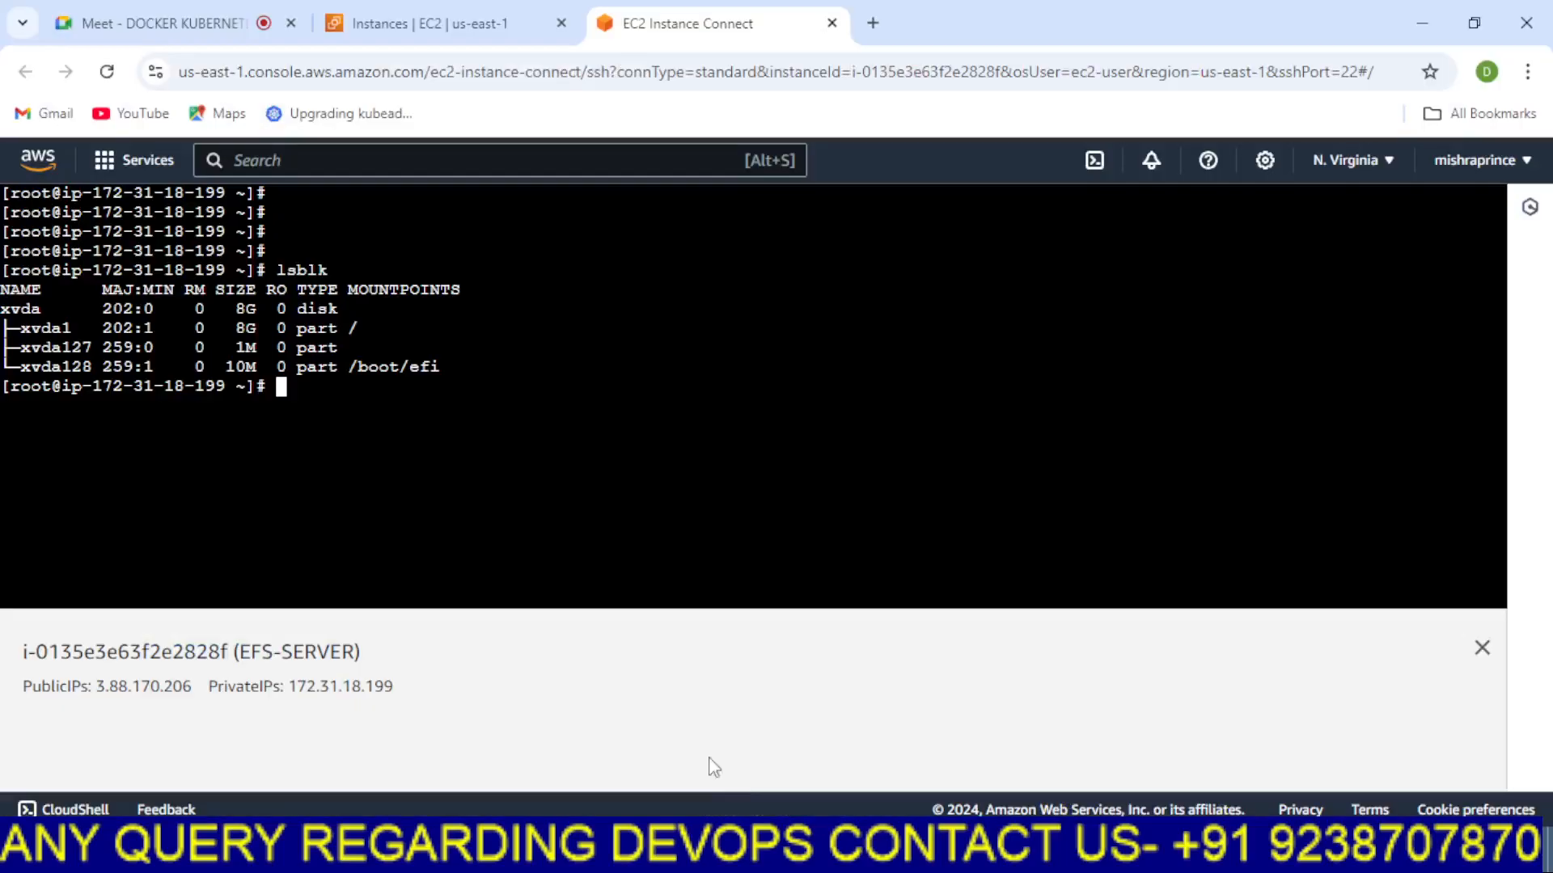
# Clear the terminal screen
pyautogui.press('Return')
pyautogui.press('Return')
pyautogui.press('Return')
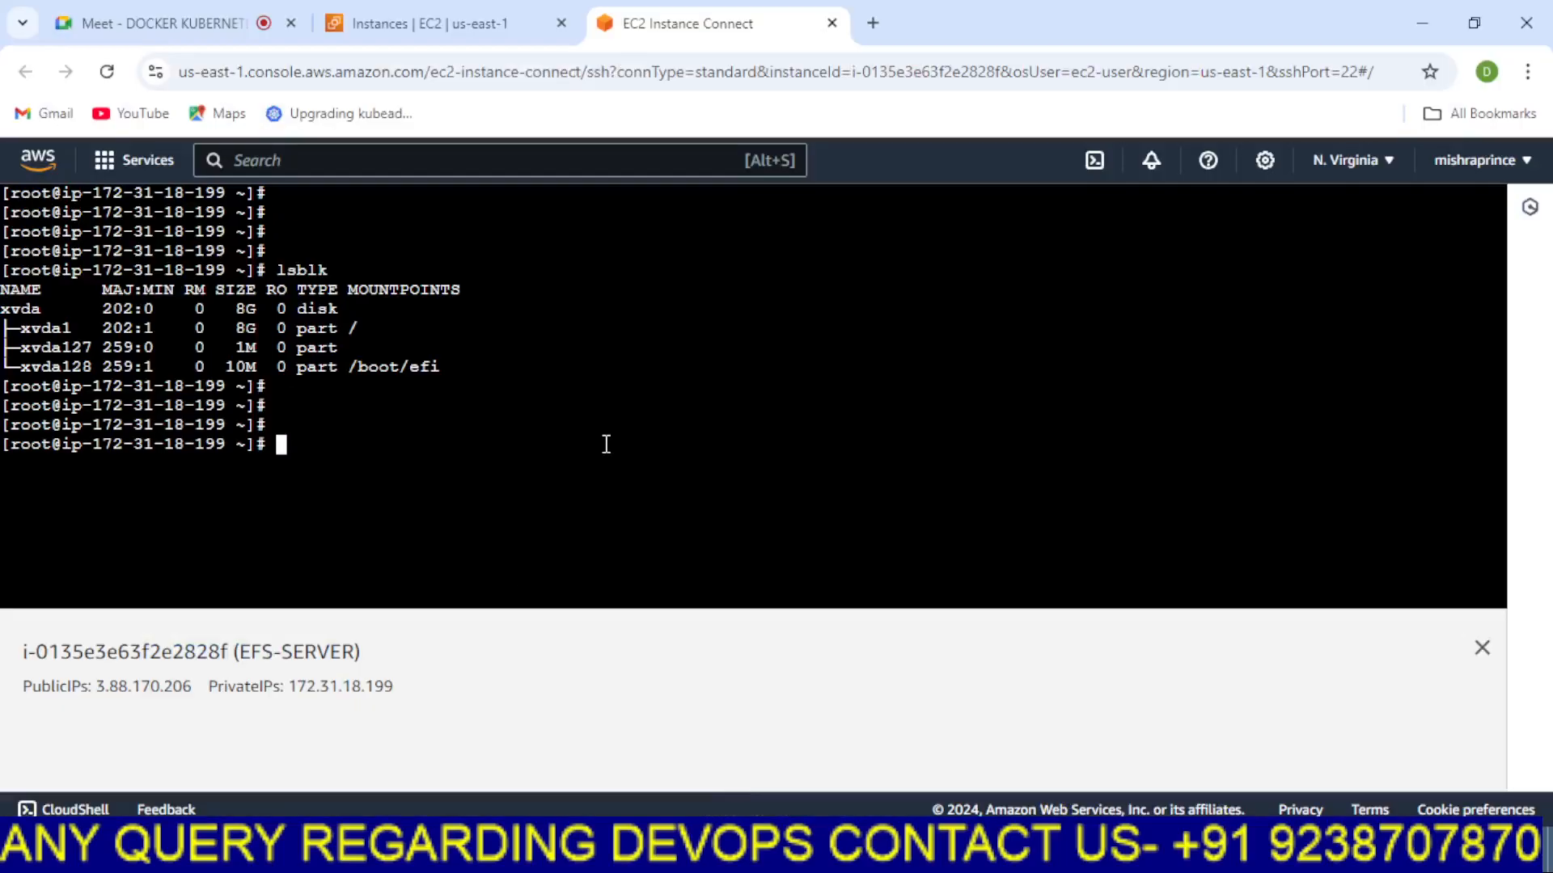
pyautogui.hotkey('ctrl', 'l')
pyautogui.press('Return')
pyautogui.press('Return')
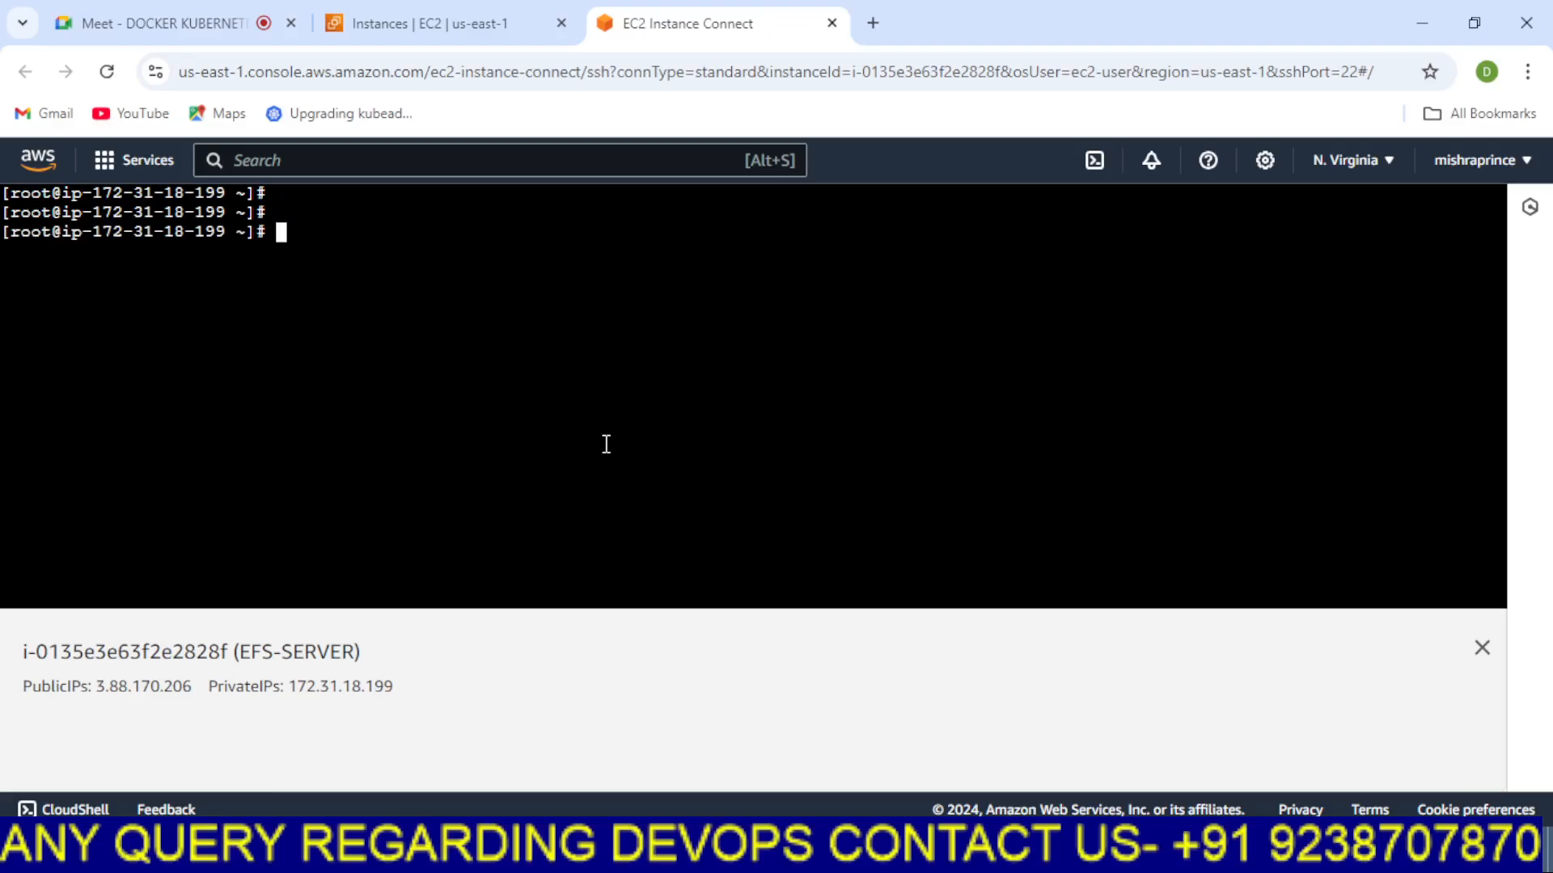
# Reload the EC2 Instances page
pyautogui.click(485, 23)
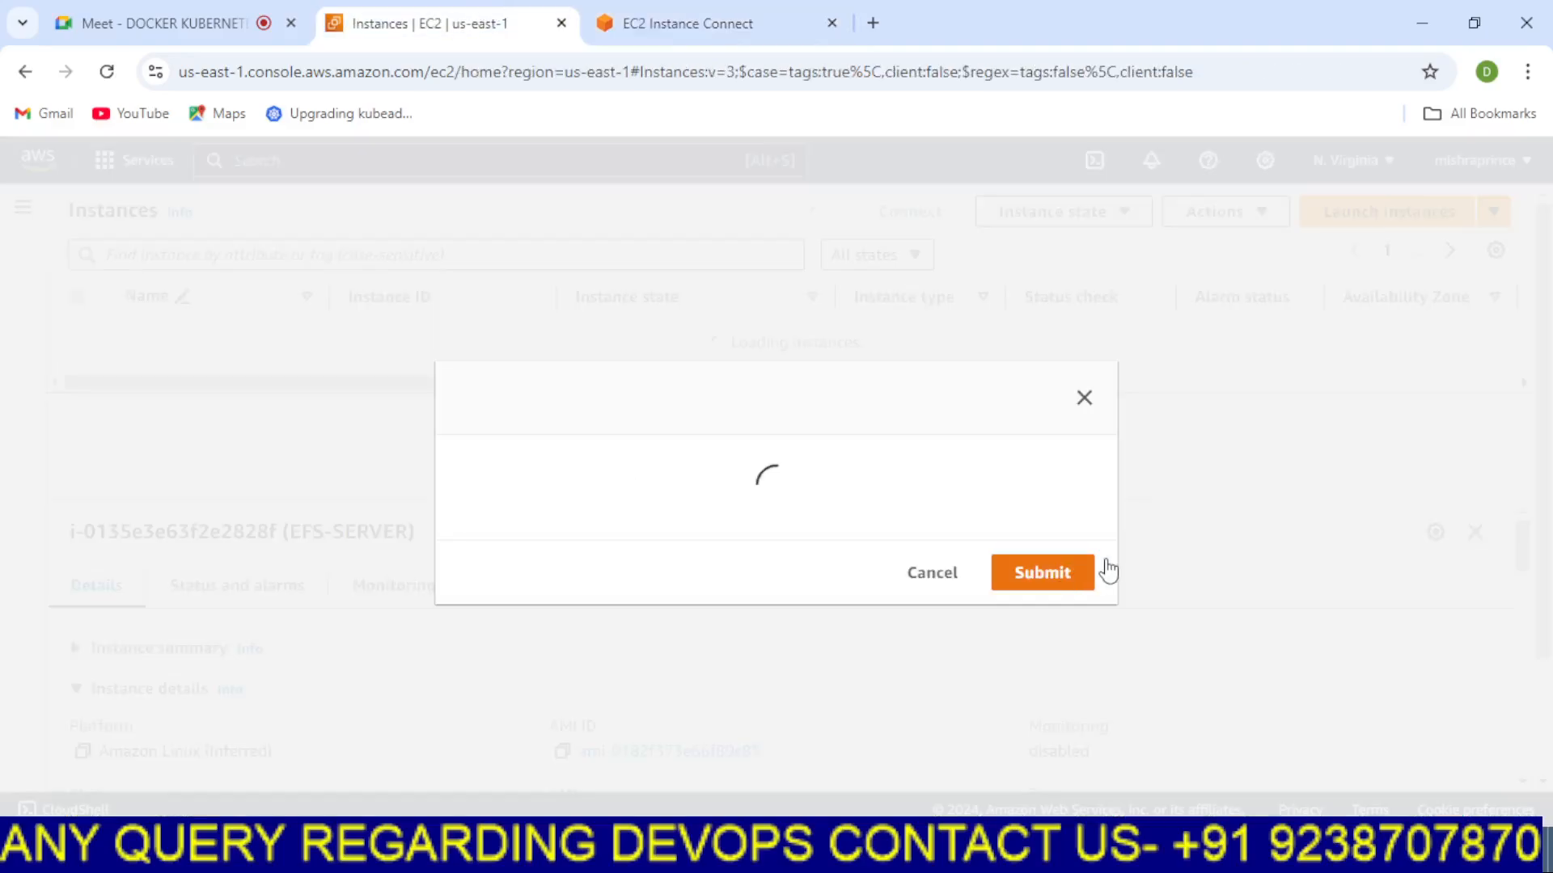
pyautogui.click(634, 11)
pyautogui.click(471, 12)
pyautogui.click(107, 71)
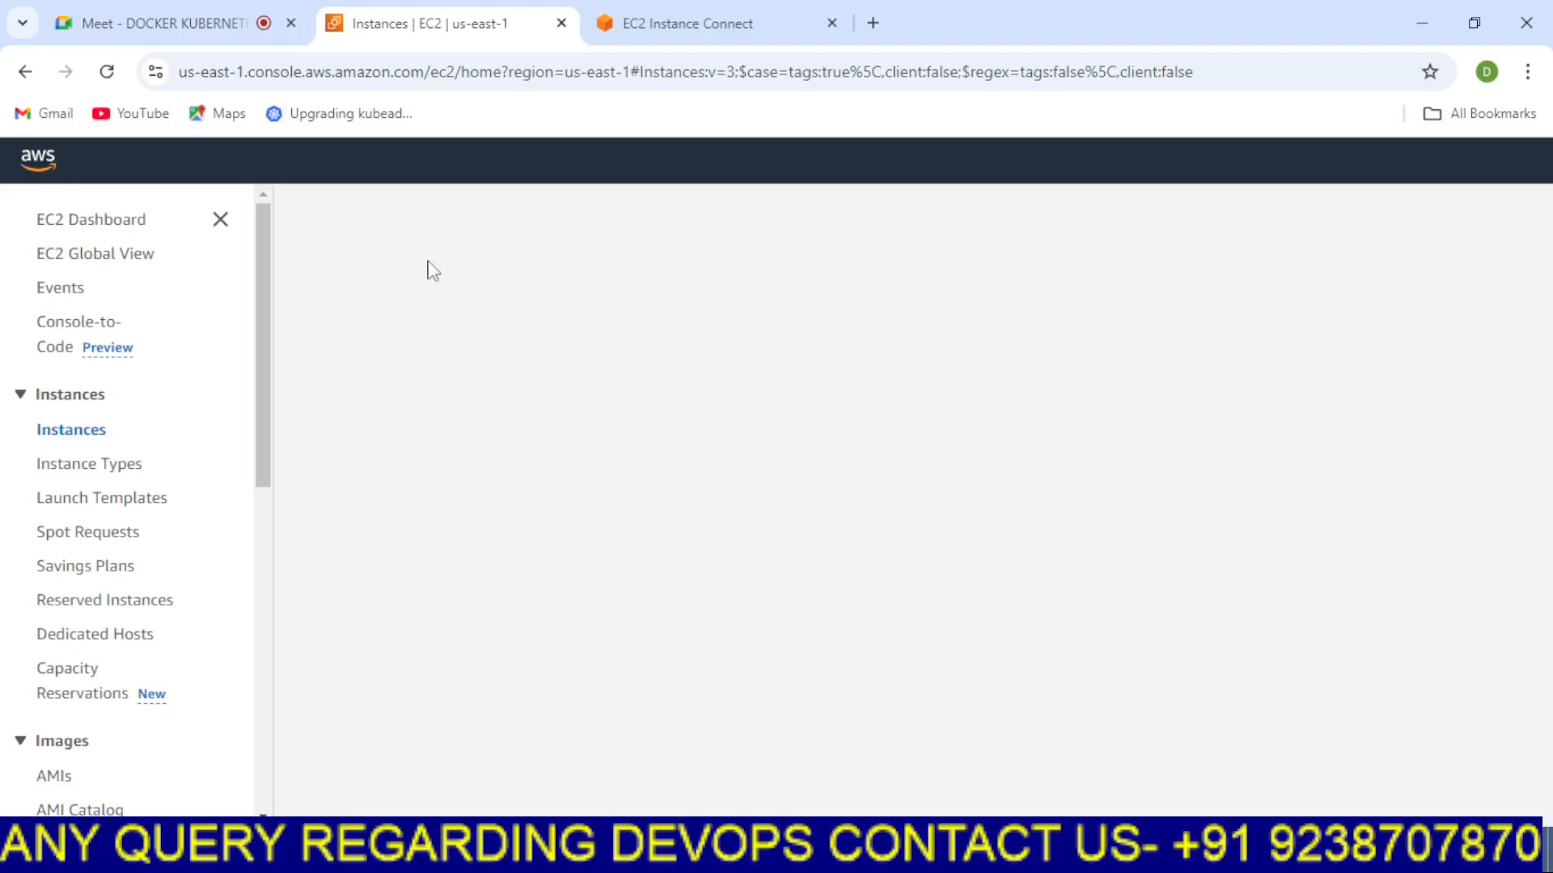
pyautogui.hotkey('ctrl', 'Tab')
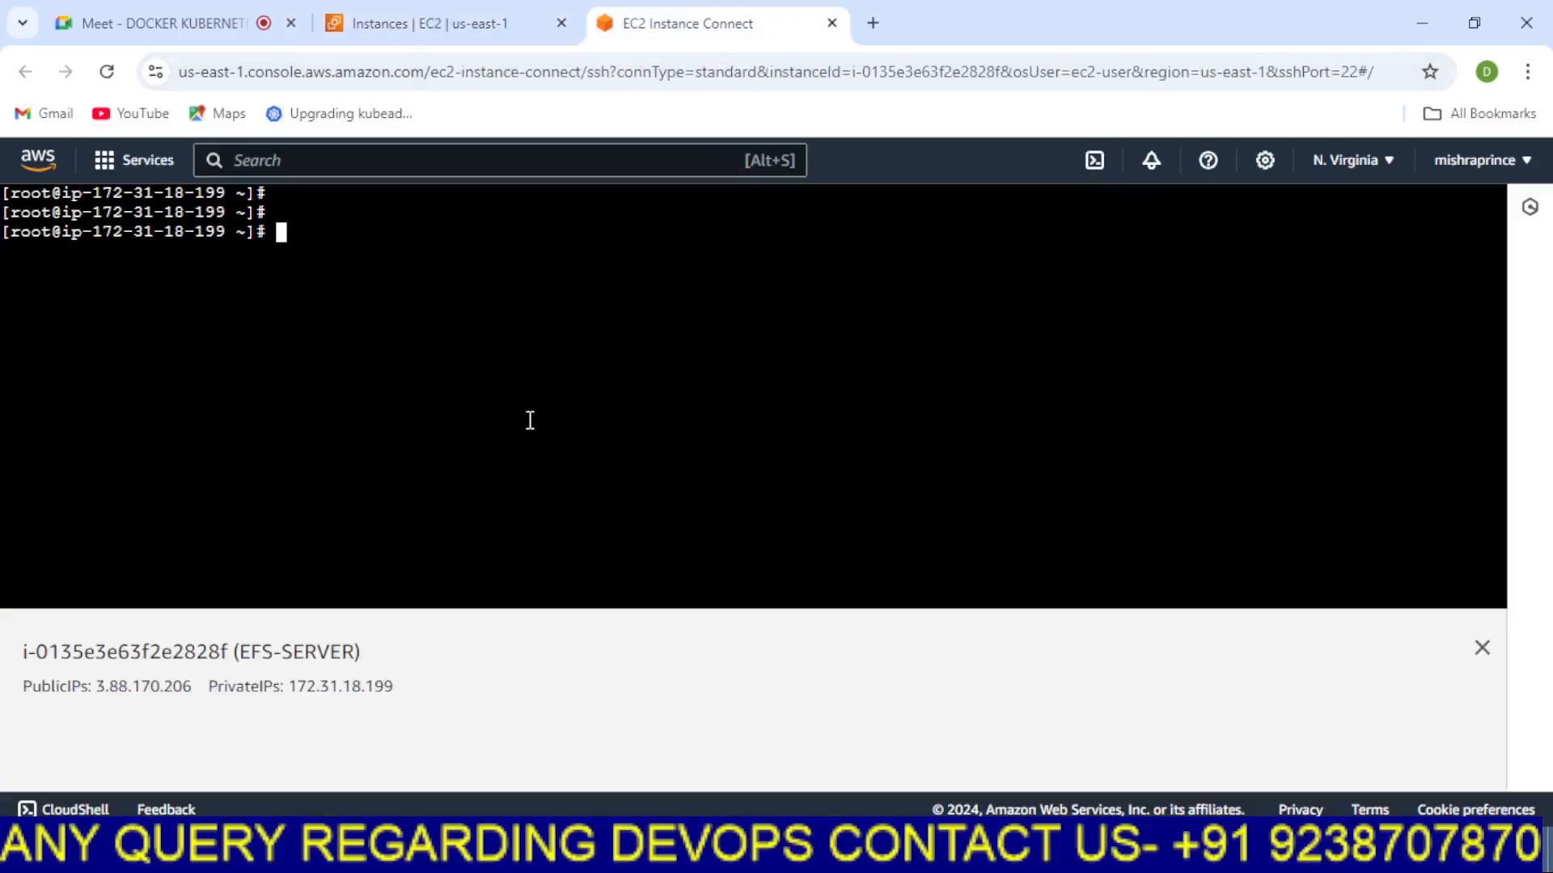
pyautogui.press('Return')
pyautogui.press('Return')
pyautogui.press('Return')
pyautogui.press('Return')
pyautogui.click(503, 17)
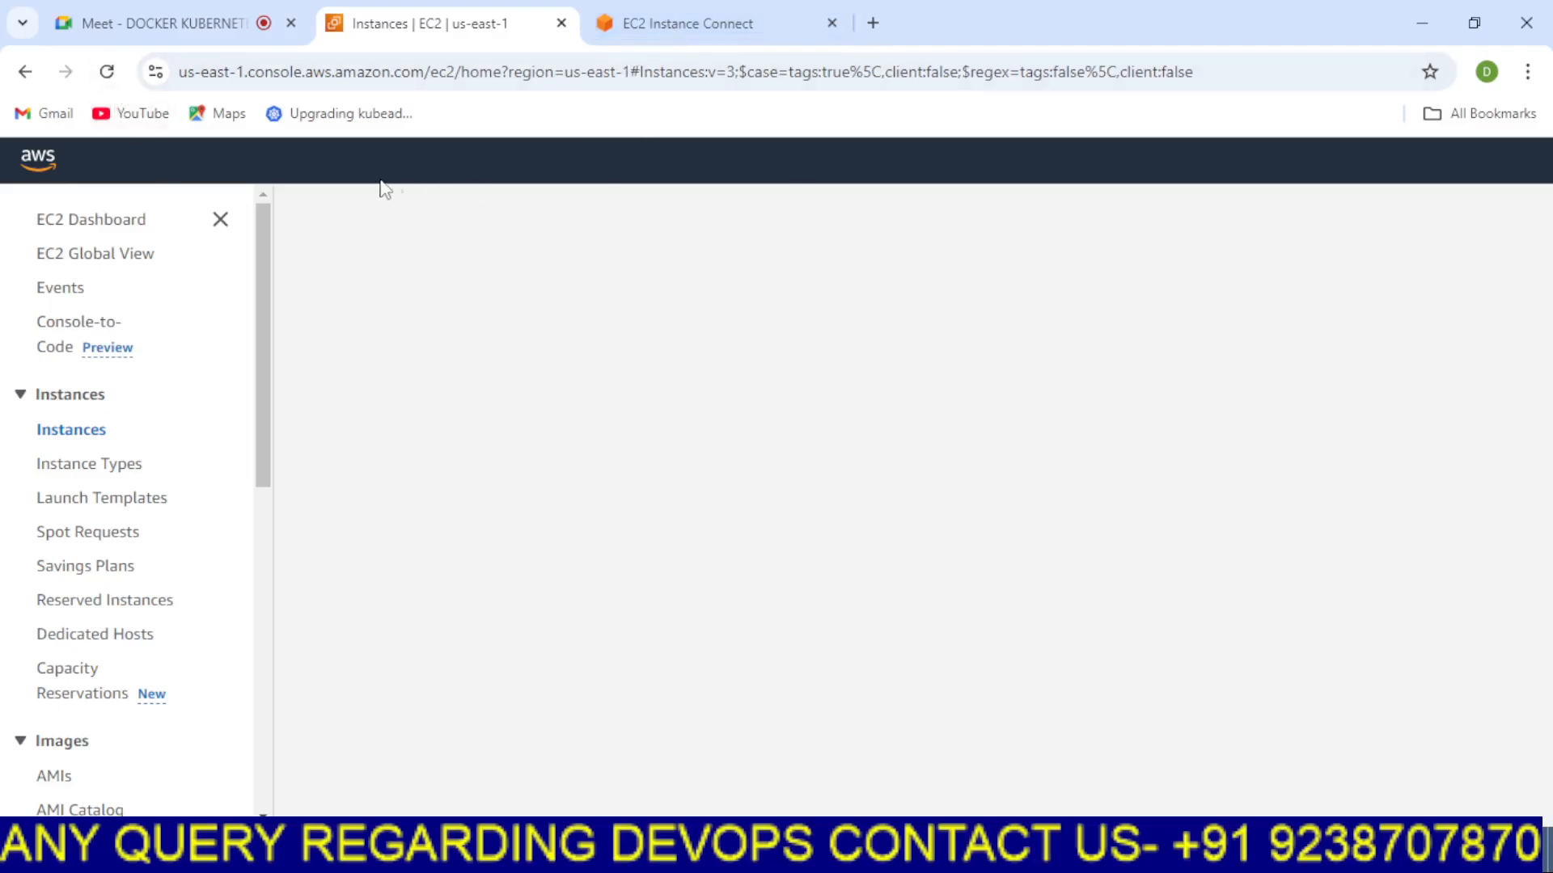
pyautogui.click(220, 220)
pyautogui.click(739, 22)
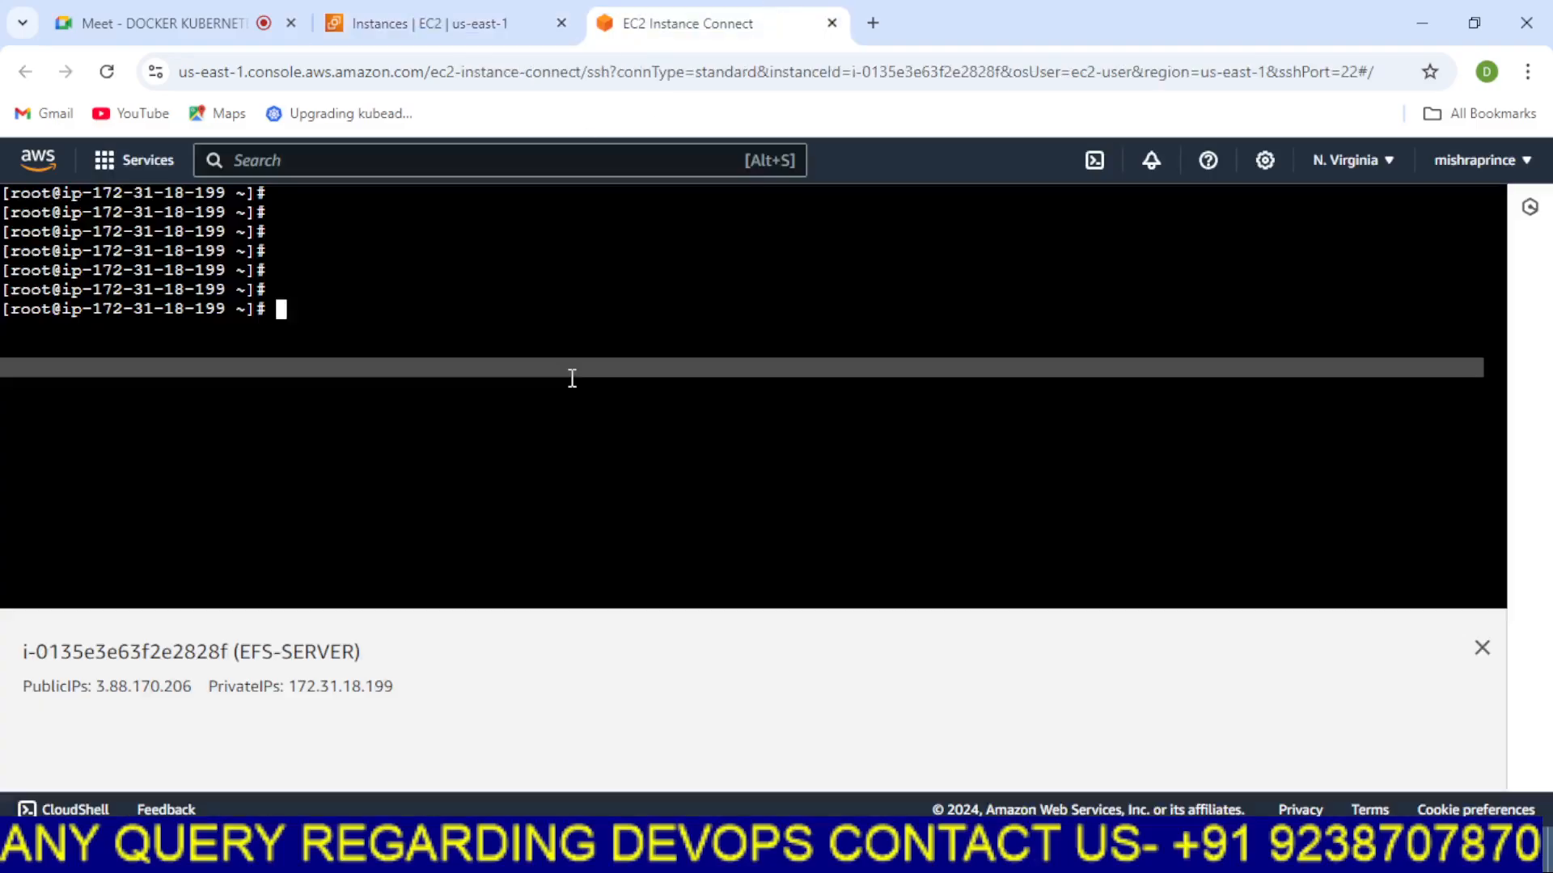
pyautogui.click(872, 23)
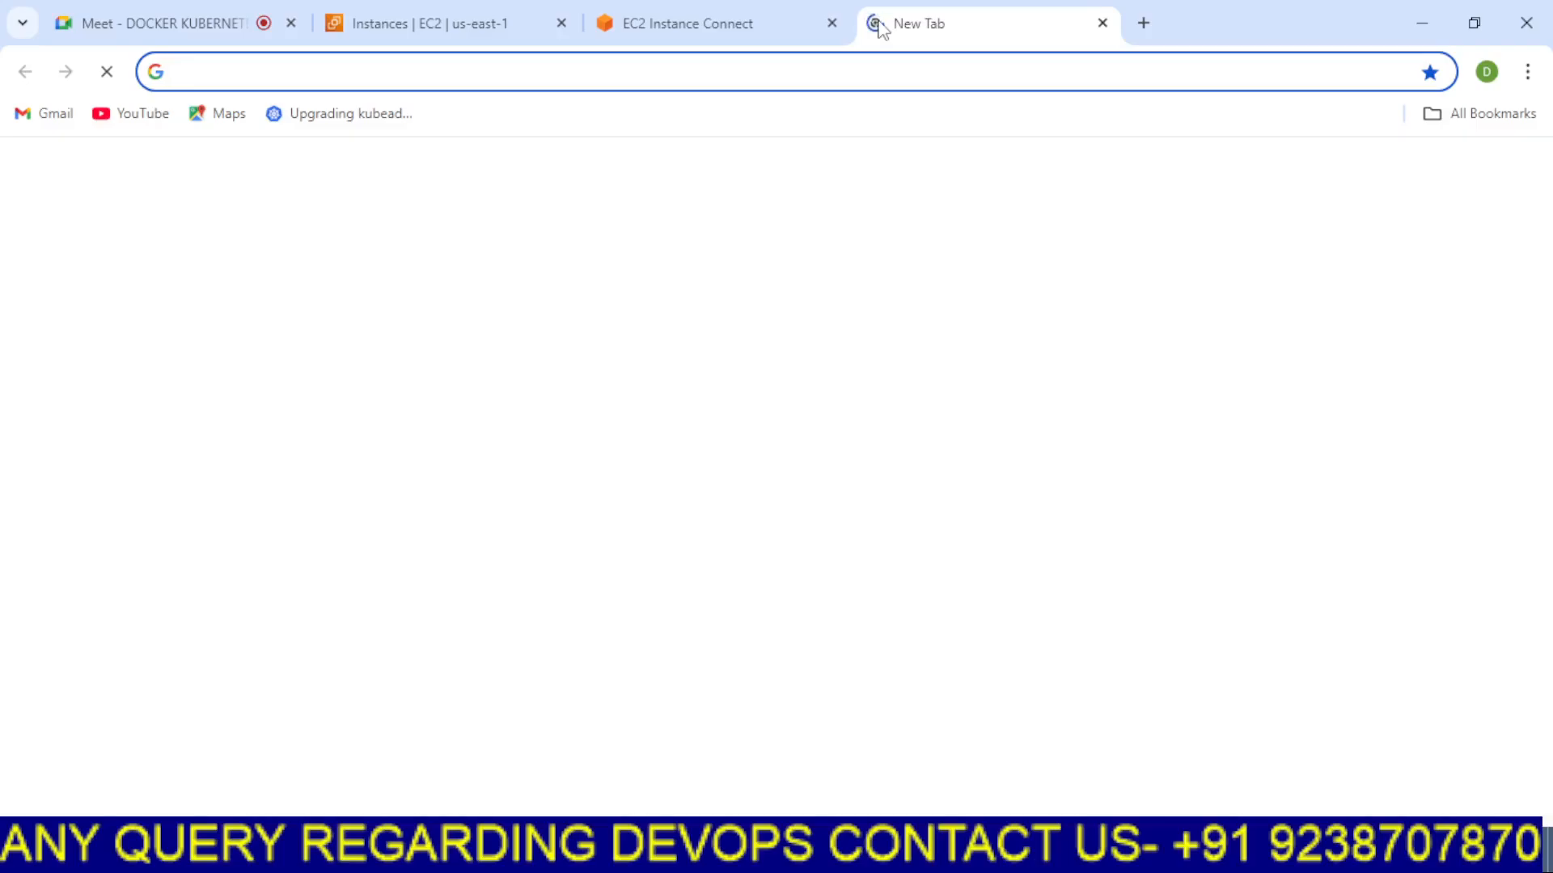
pyautogui.write('ef')
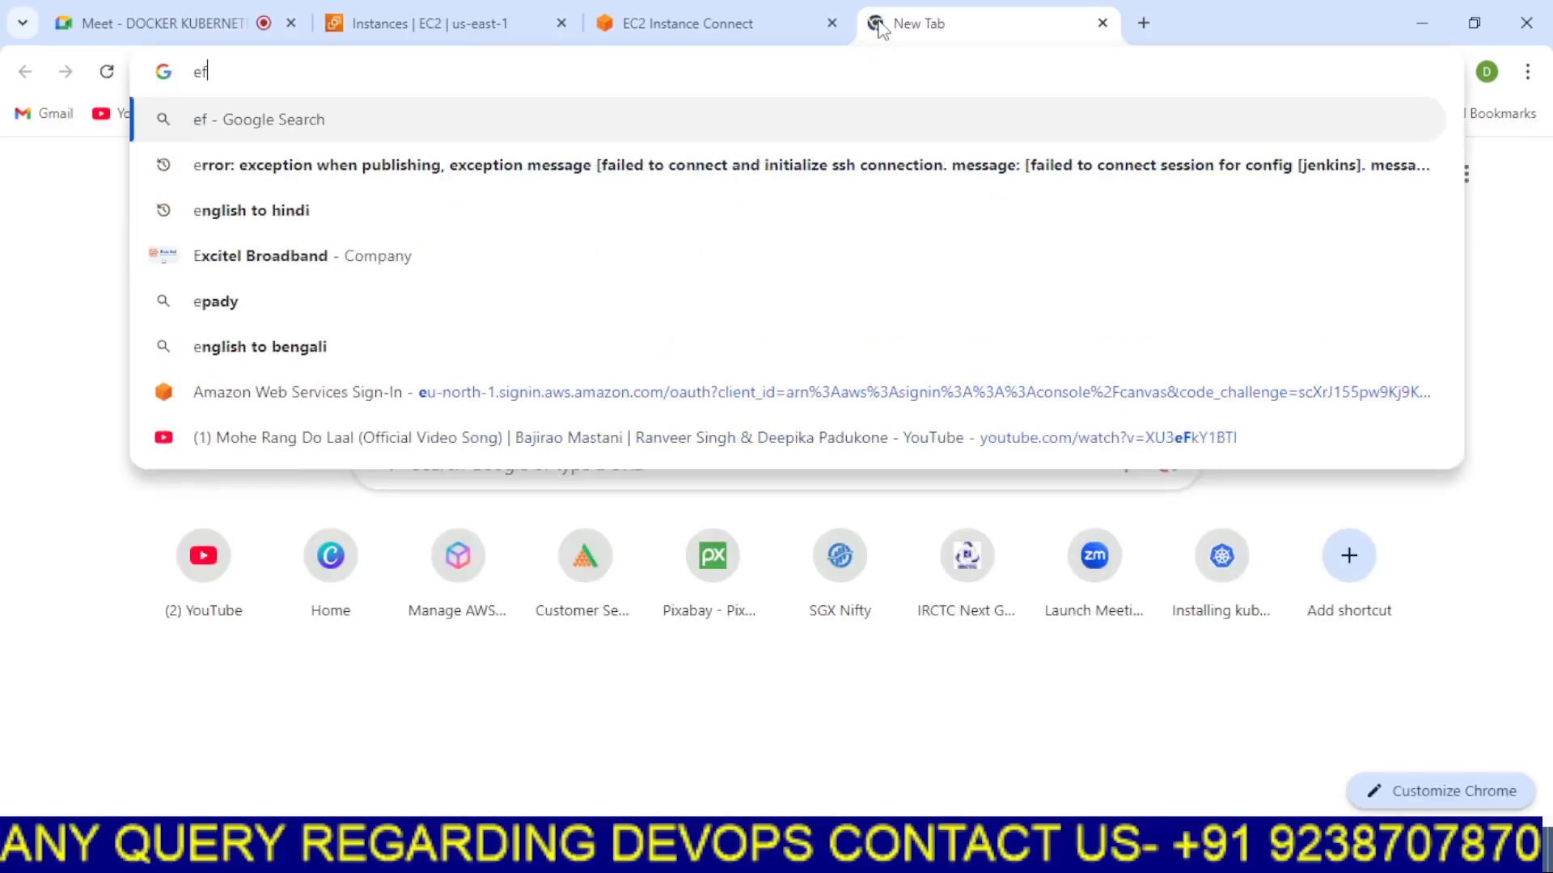
pyautogui.write('s')
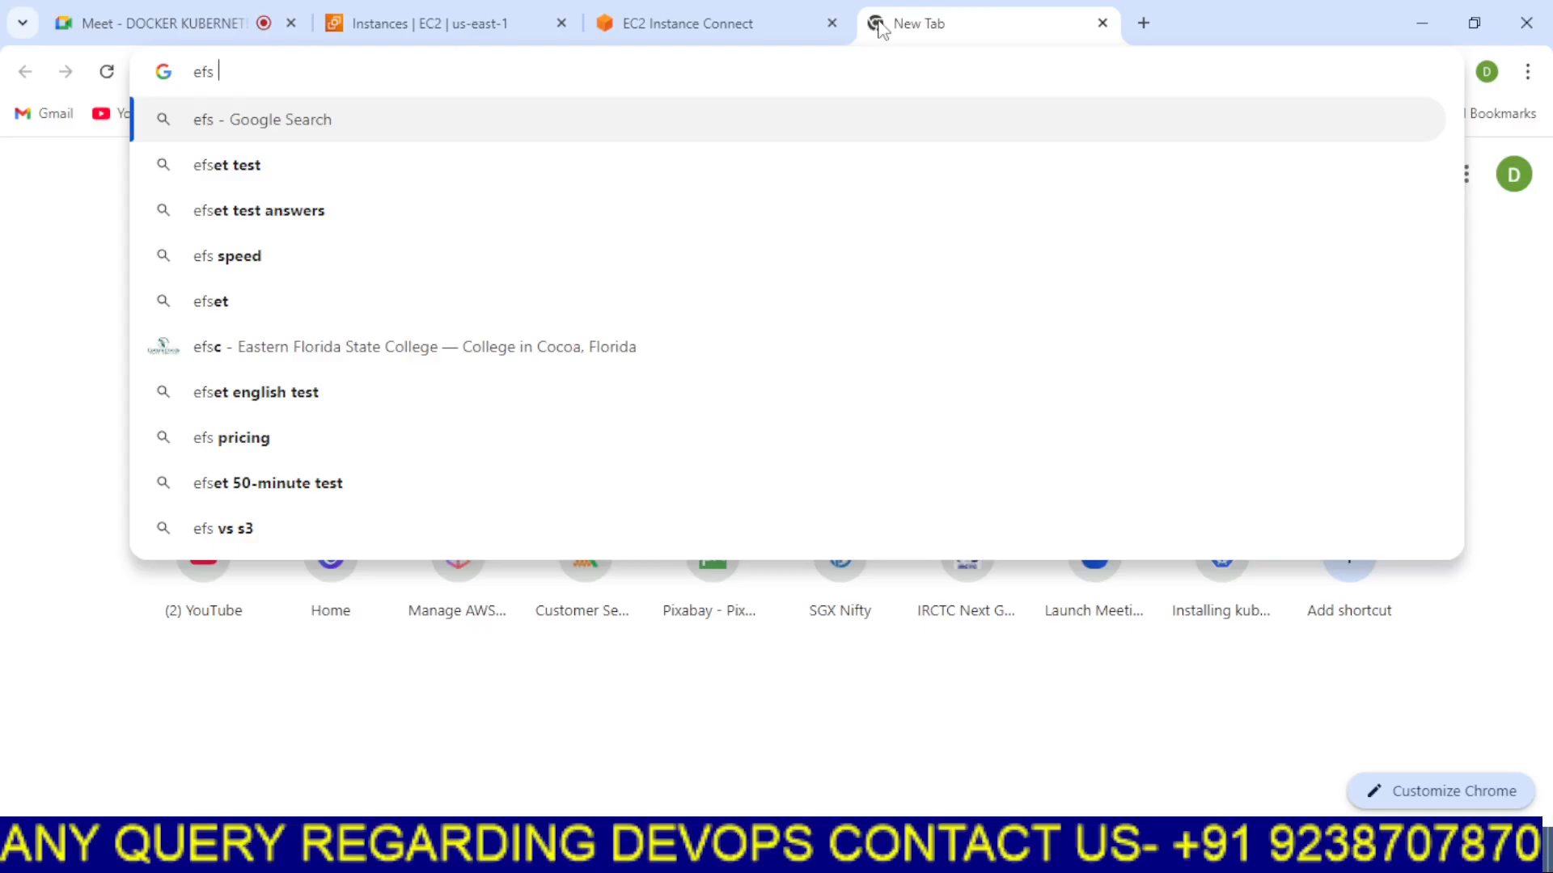
pyautogui.write(' ut')
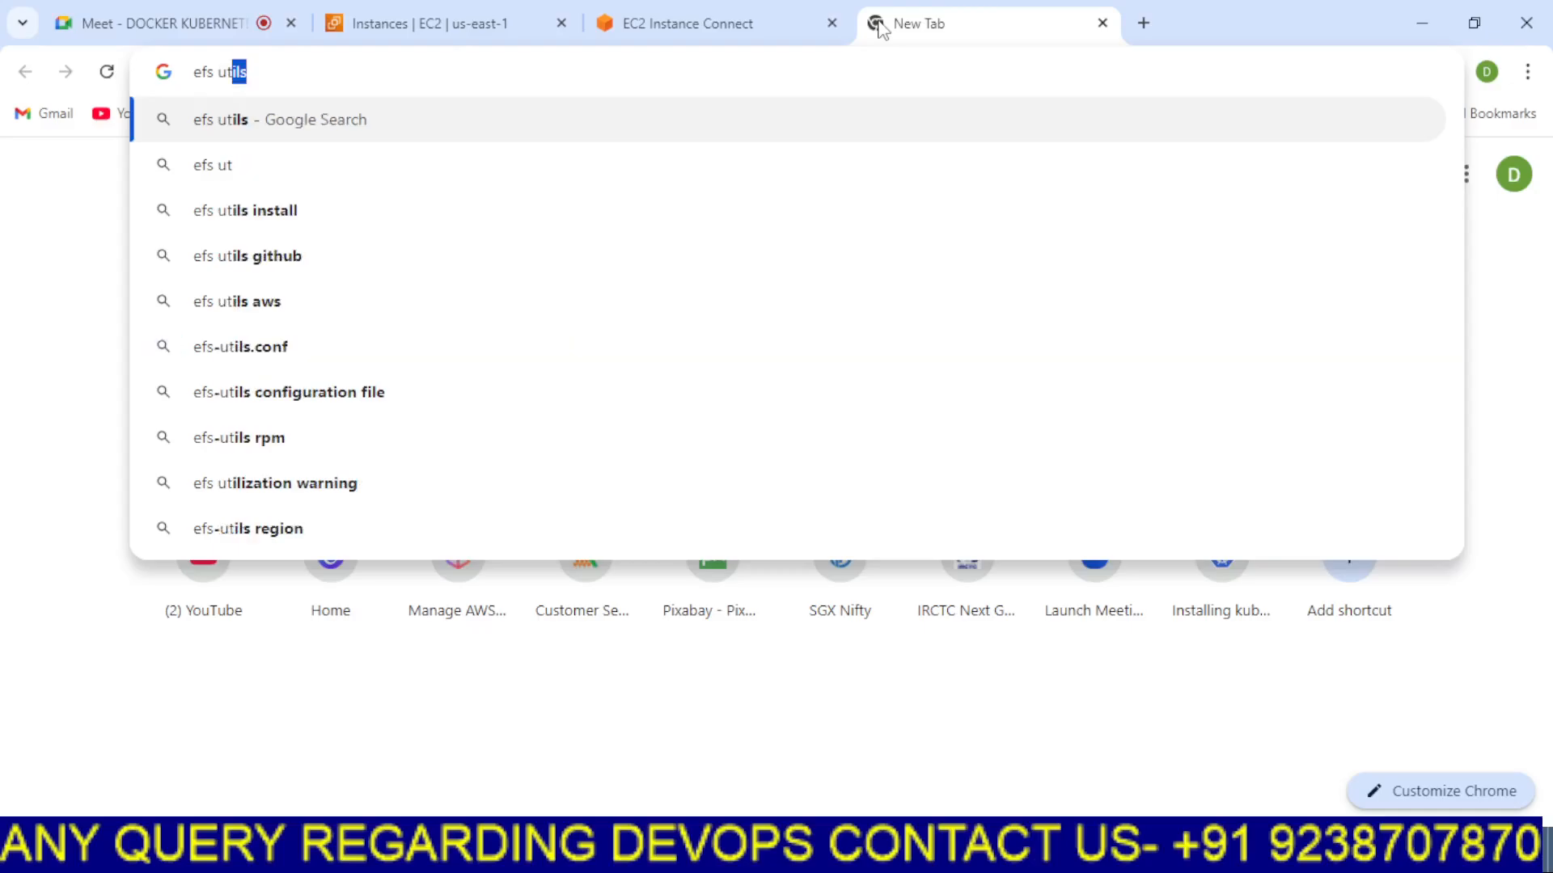
# Open the EFS service from the AWS console search
pyautogui.click(527, 10)
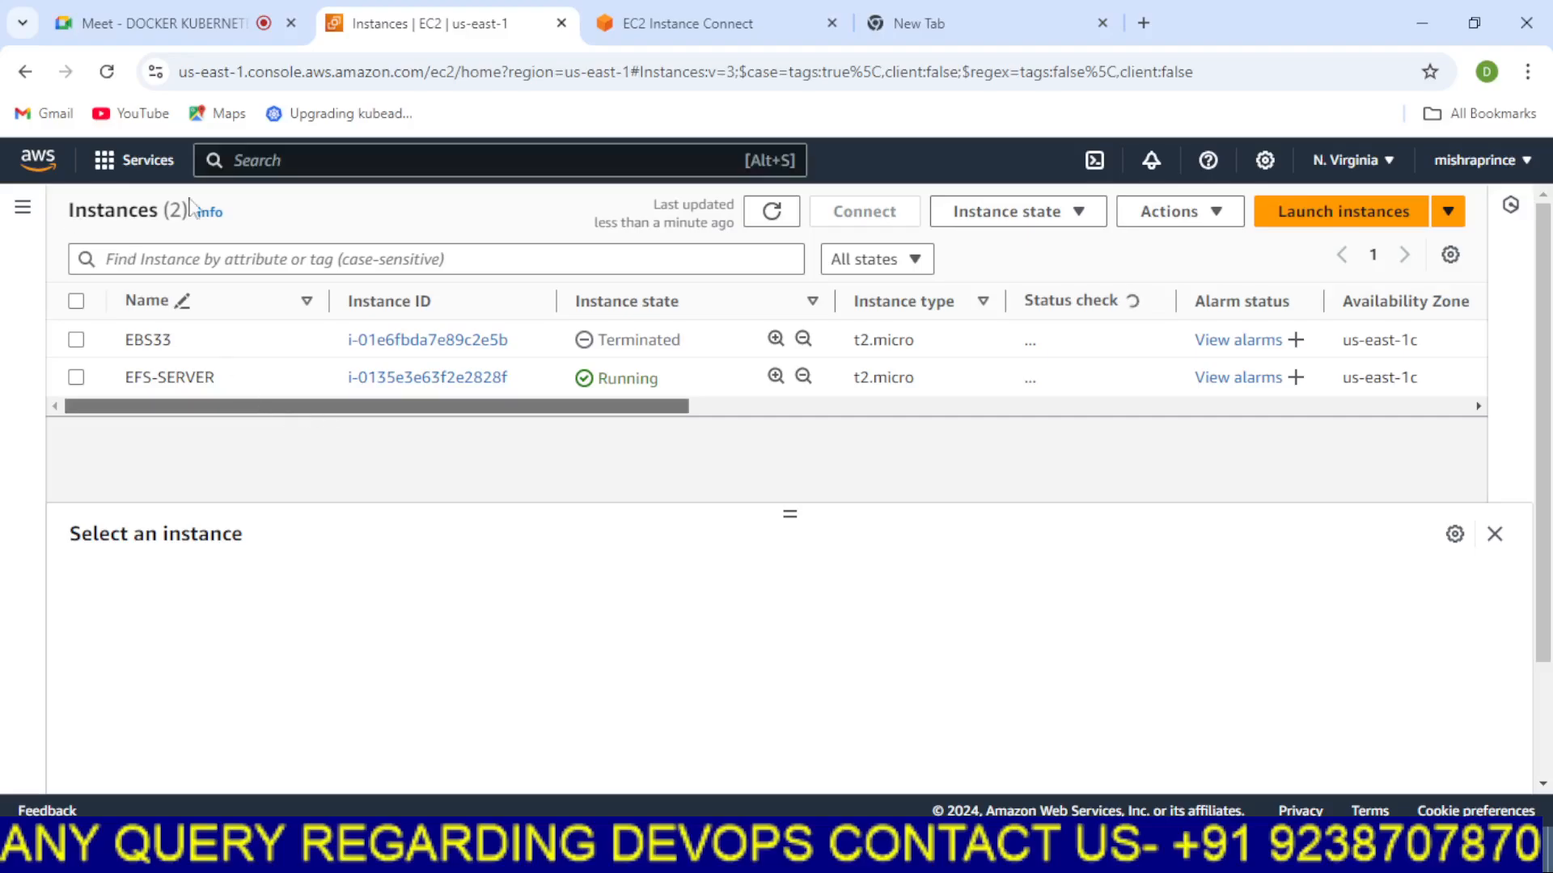
pyautogui.click(293, 162)
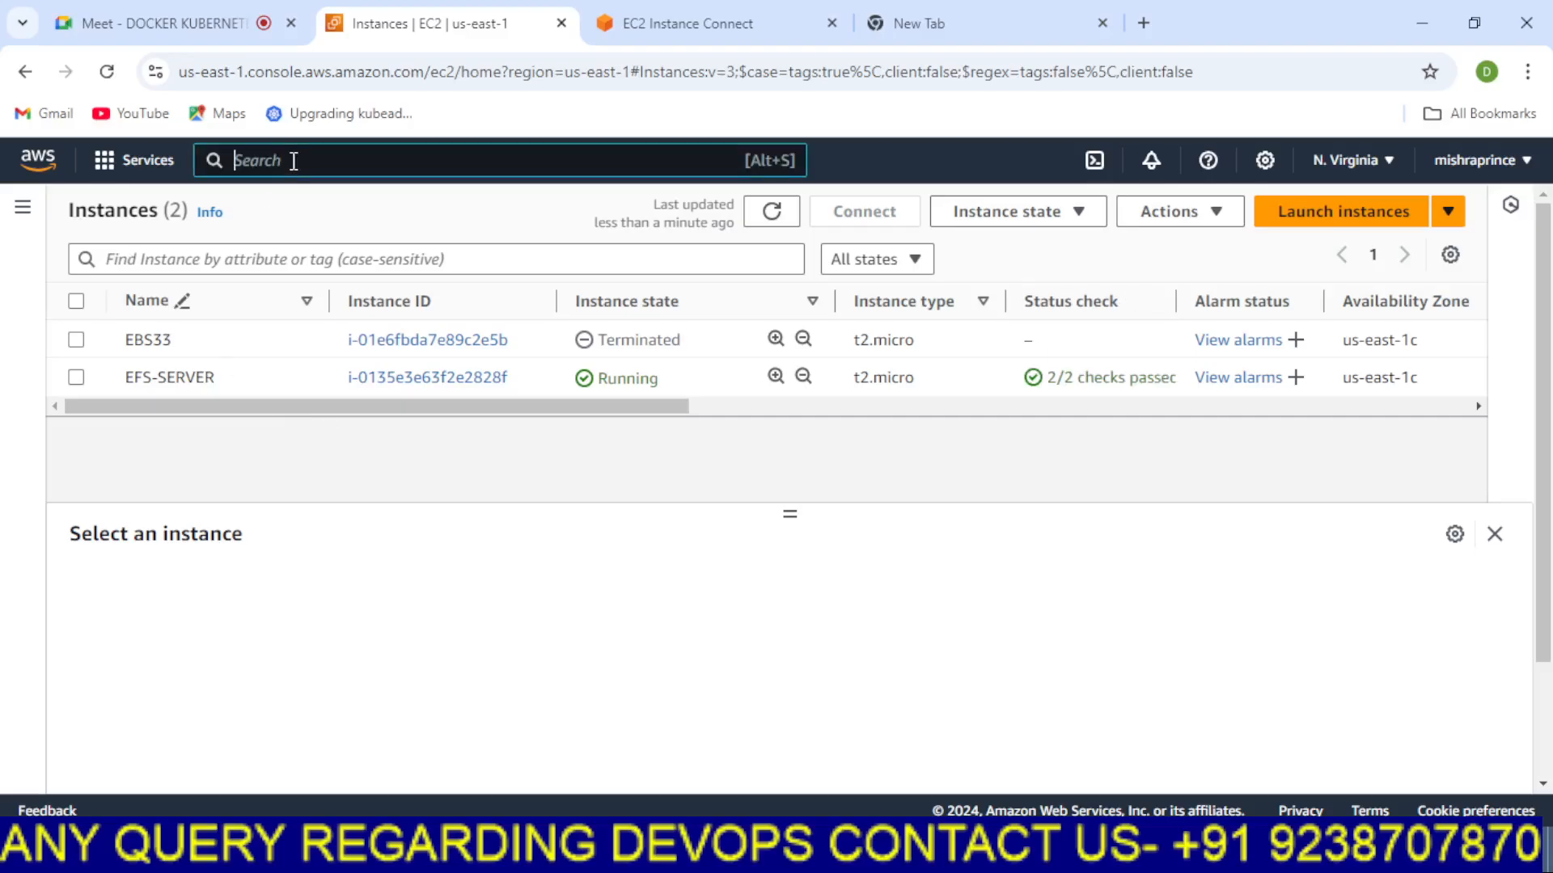
pyautogui.write('efs')
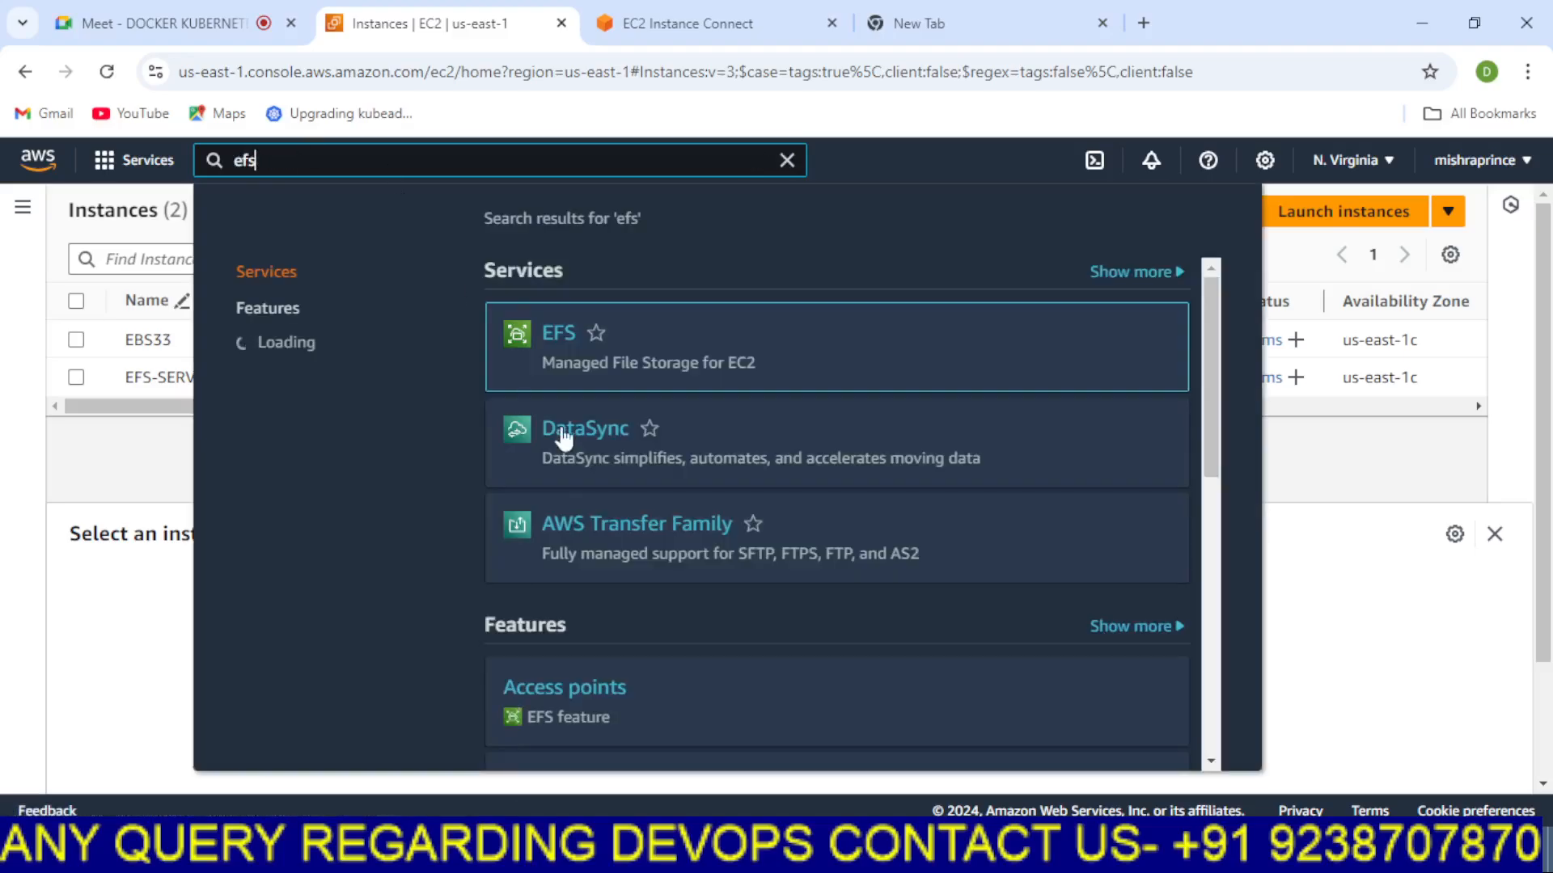
pyautogui.click(558, 336)
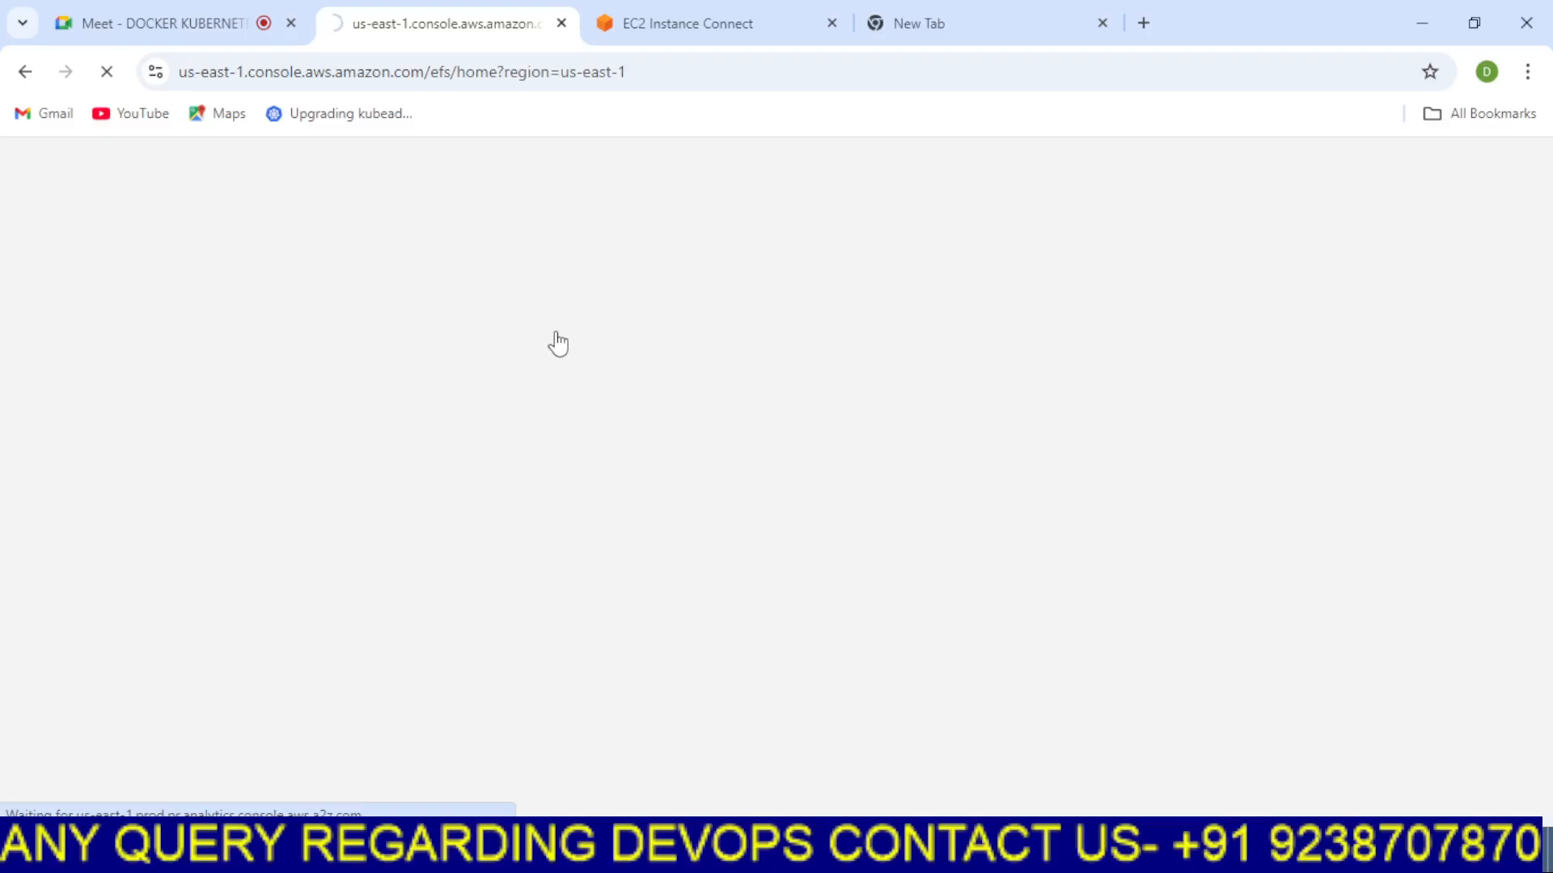
# Draw a black rectangle around the blue EFS box at the bottom of the Paint diagram
pyautogui.click(857, 852)
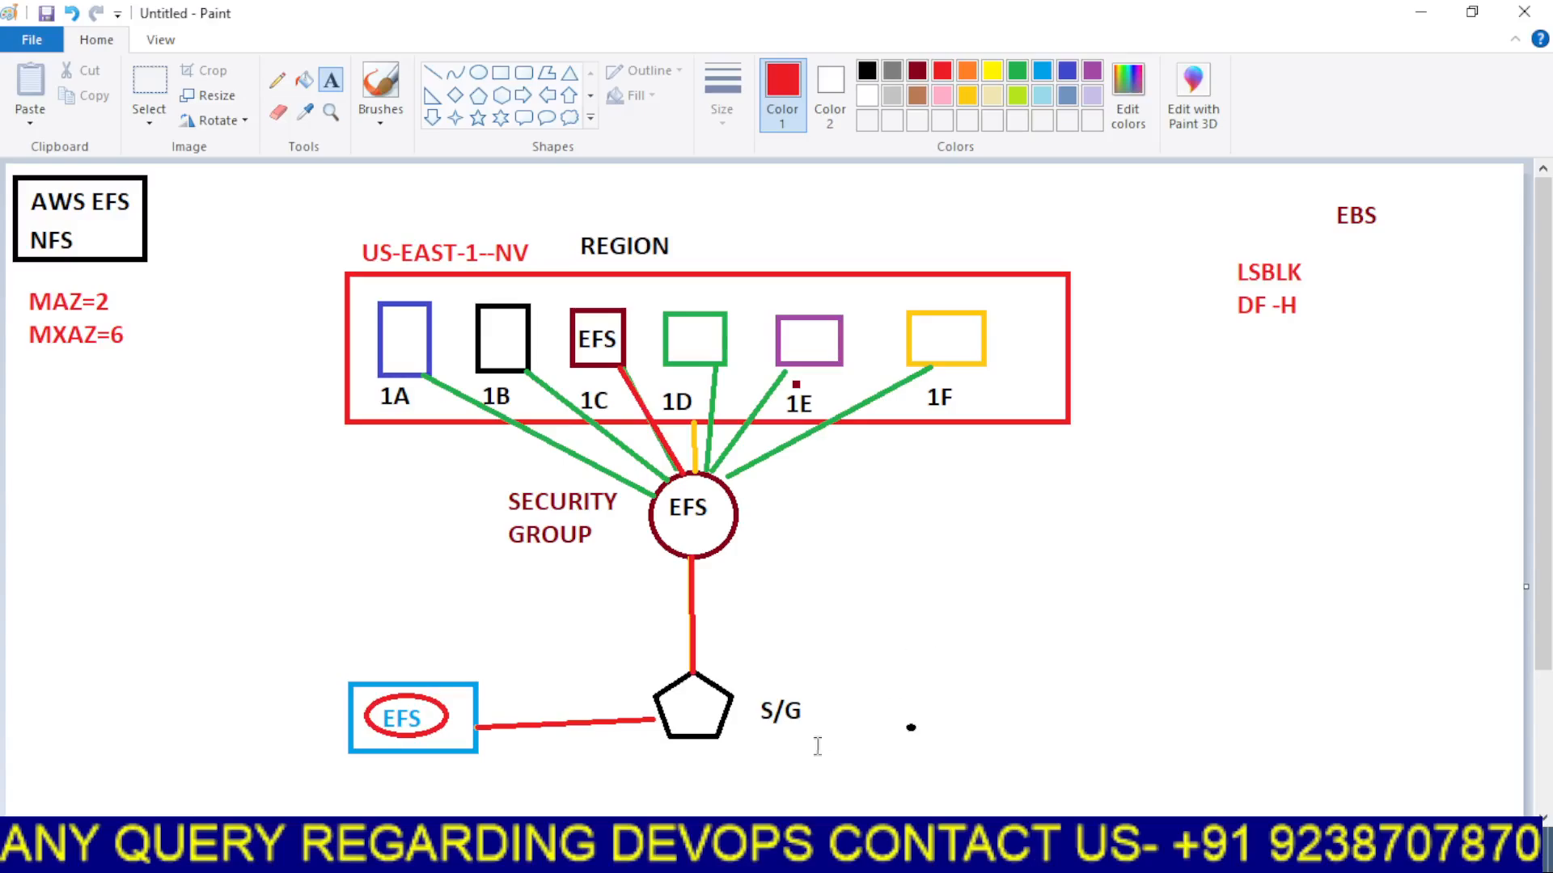
pyautogui.click(723, 792)
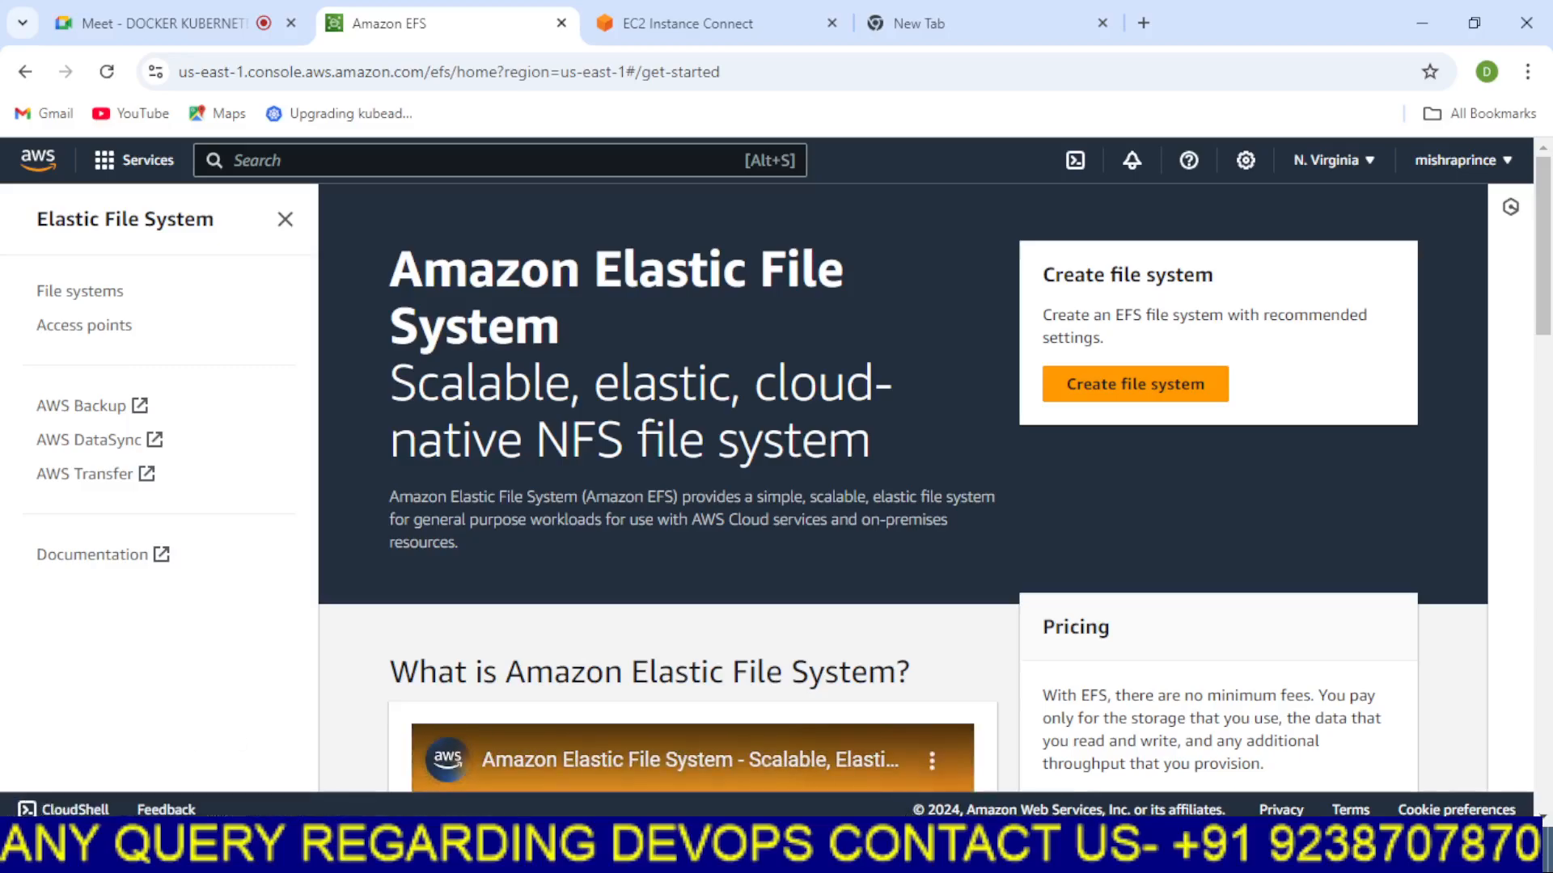
pyautogui.hotkey('alt', 'Tab')
pyautogui.click(500, 72)
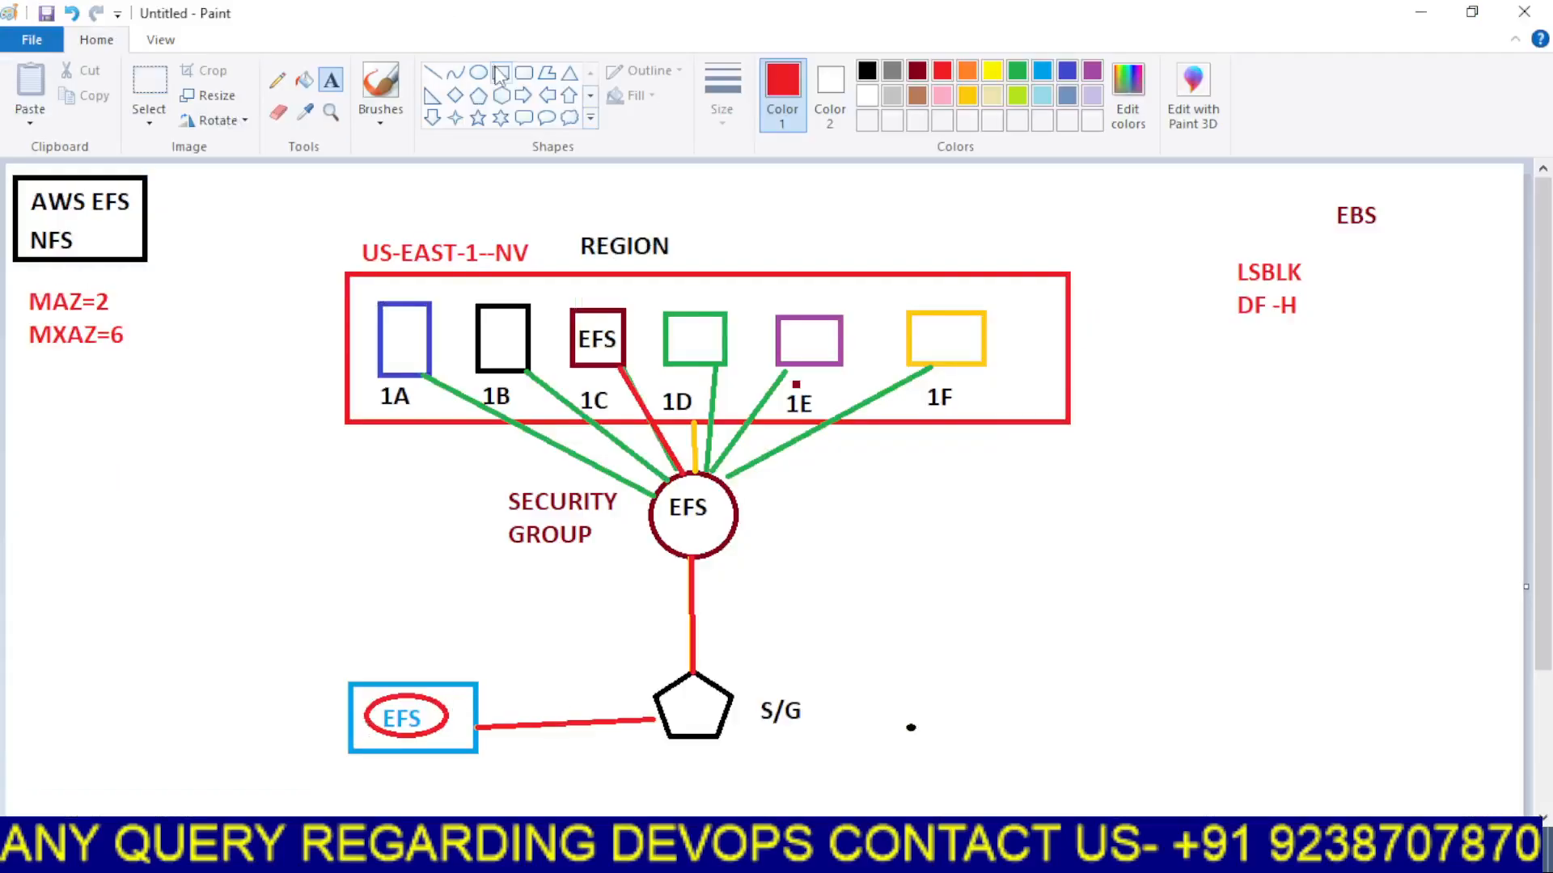
pyautogui.click(867, 71)
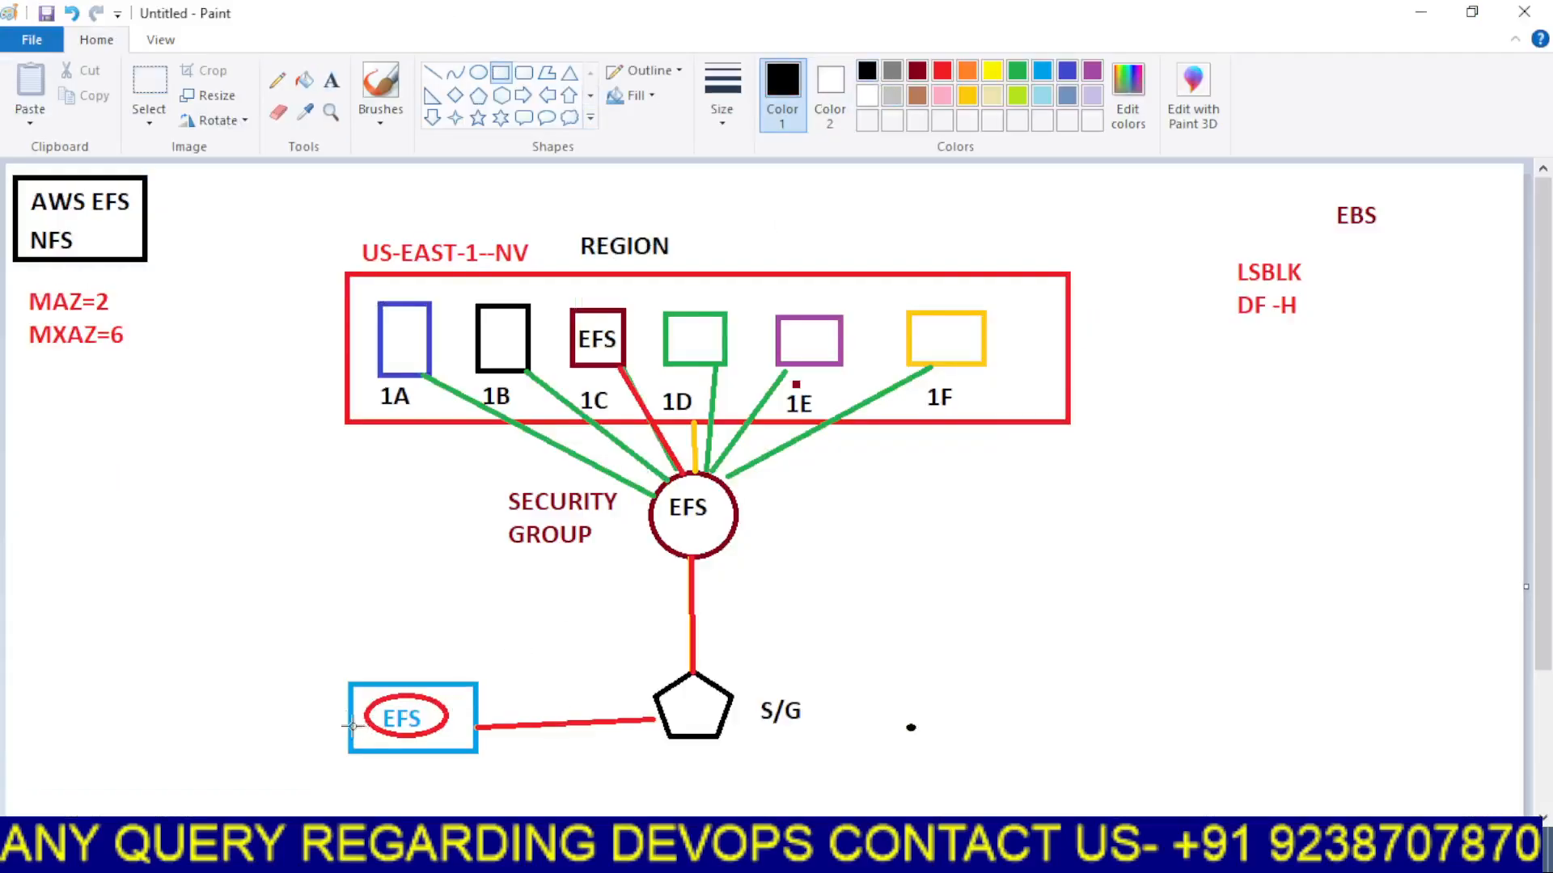
pyautogui.moveTo(330, 672); pyautogui.dragTo(495, 766)
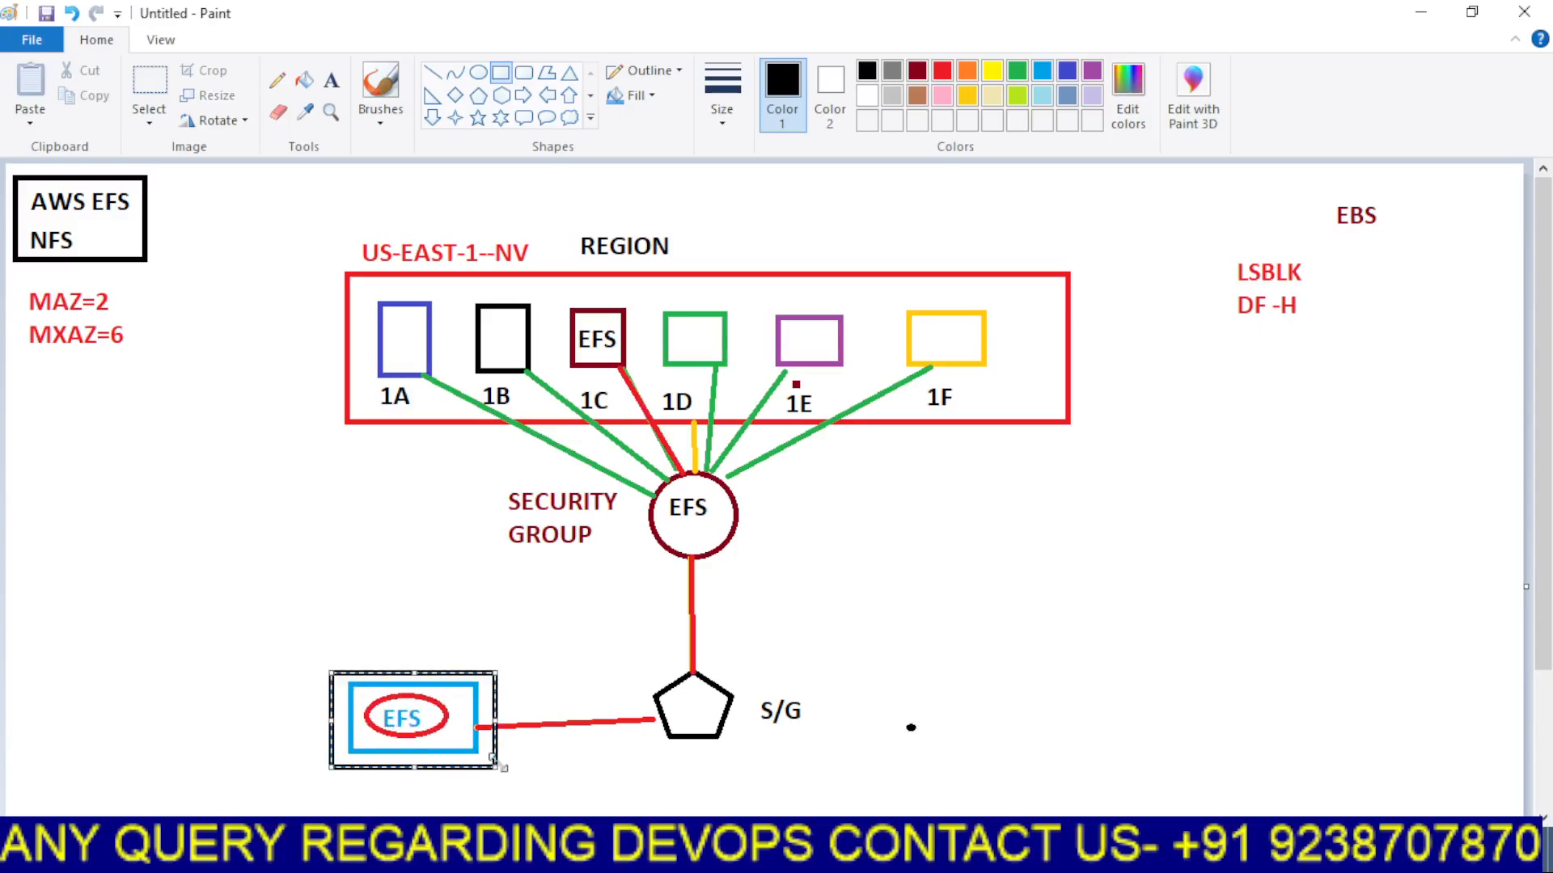
pyautogui.click(570, 748)
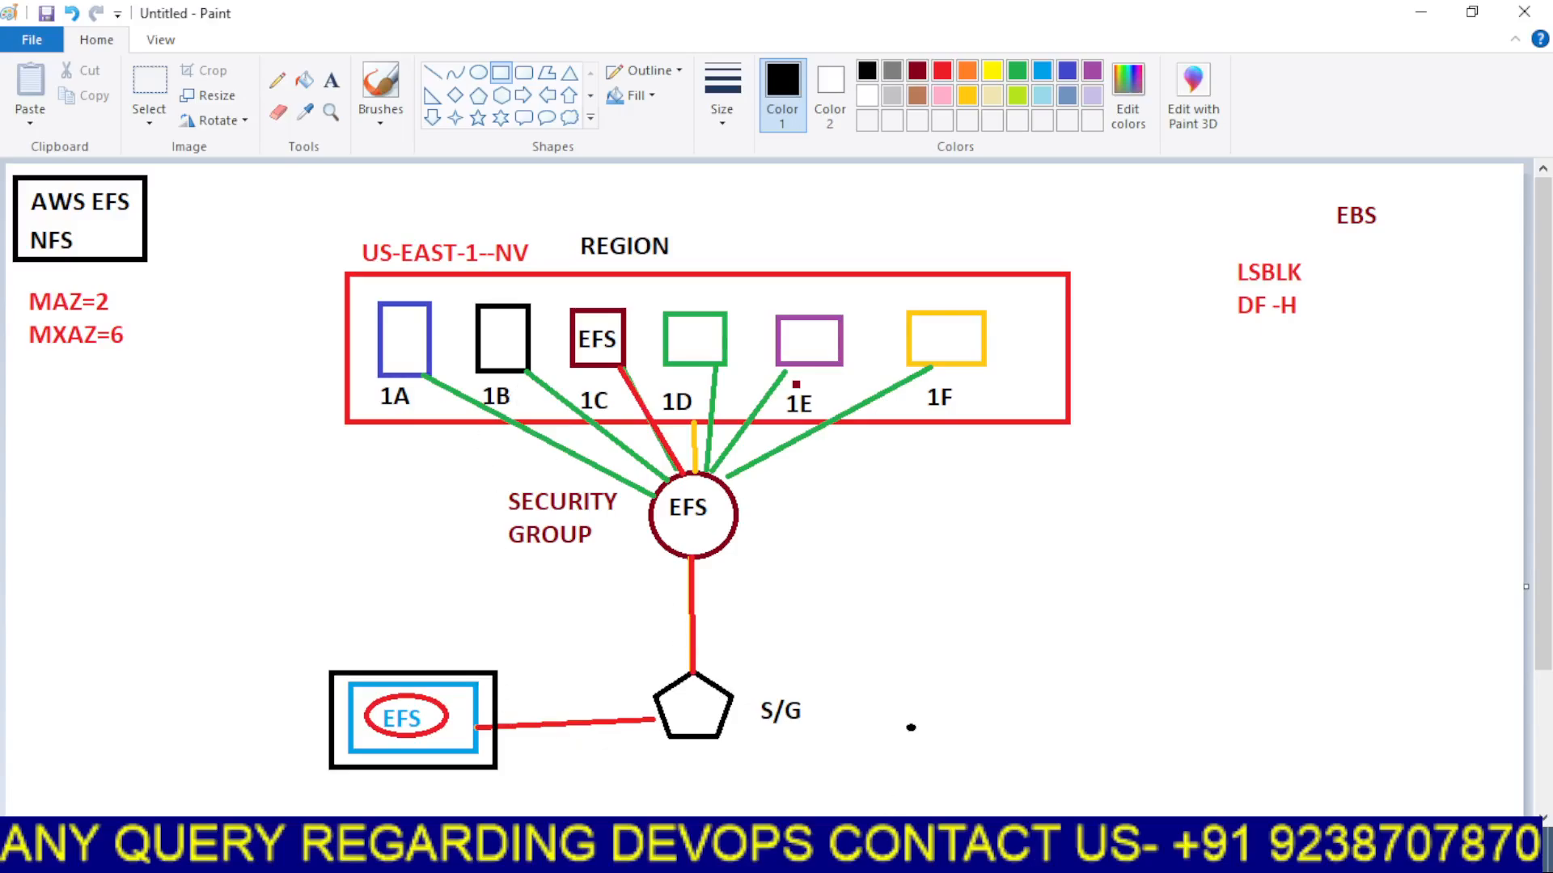
# Read through the Amazon EFS landing page, highlighting key phrases in its description
pyautogui.click(673, 724)
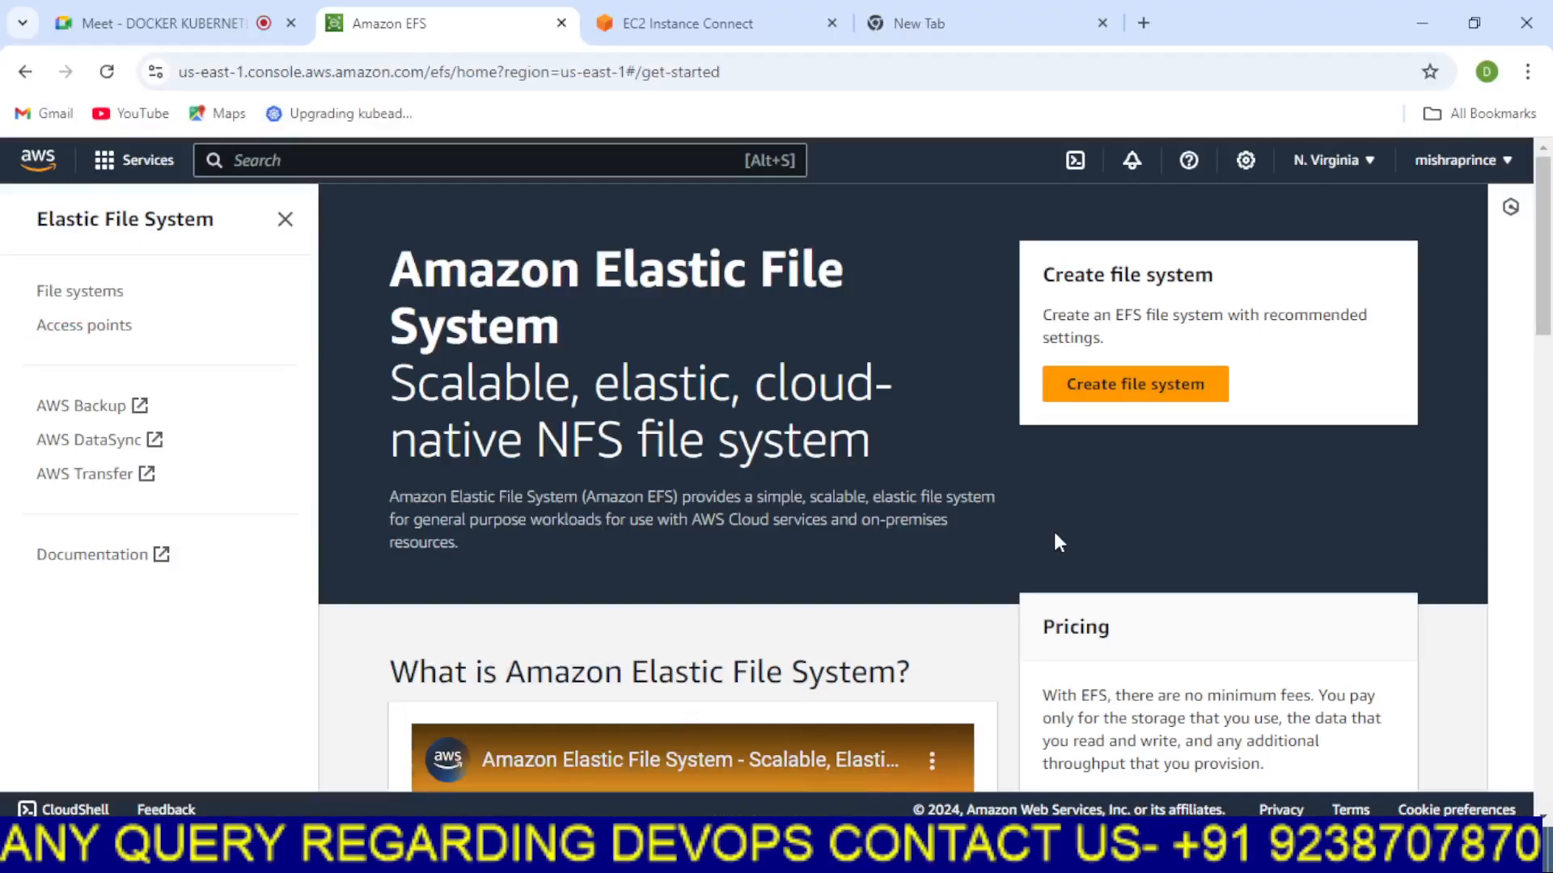
pyautogui.scroll(-2, 1548, 353)
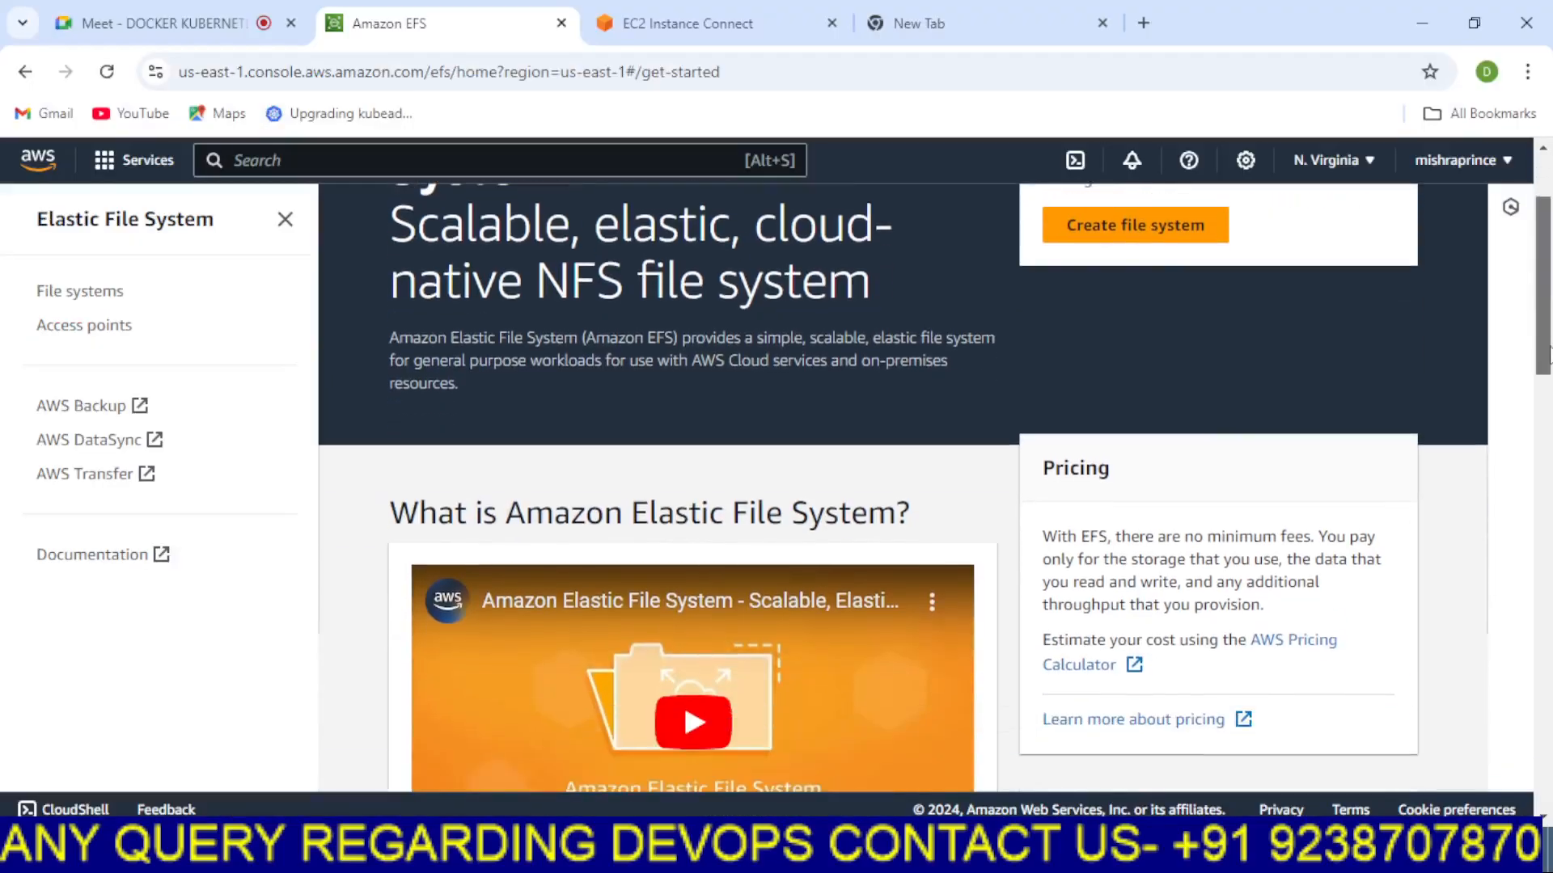
pyautogui.moveTo(1548, 353); pyautogui.dragTo(1548, 539)
pyautogui.scroll(-1, 1549, 529)
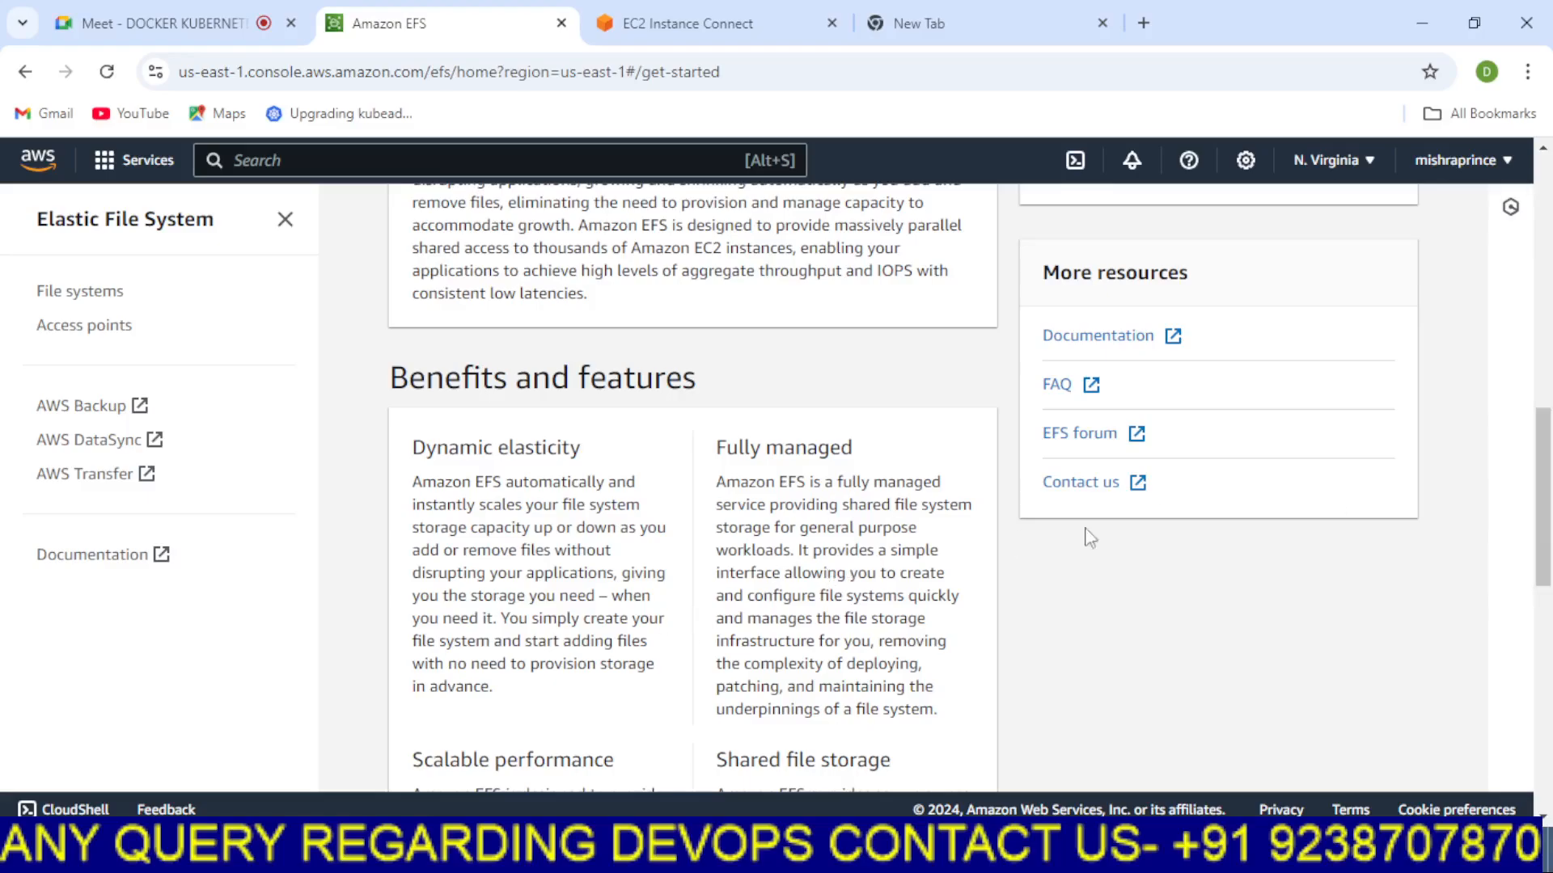
pyautogui.moveTo(1545, 529); pyautogui.dragTo(1550, 299)
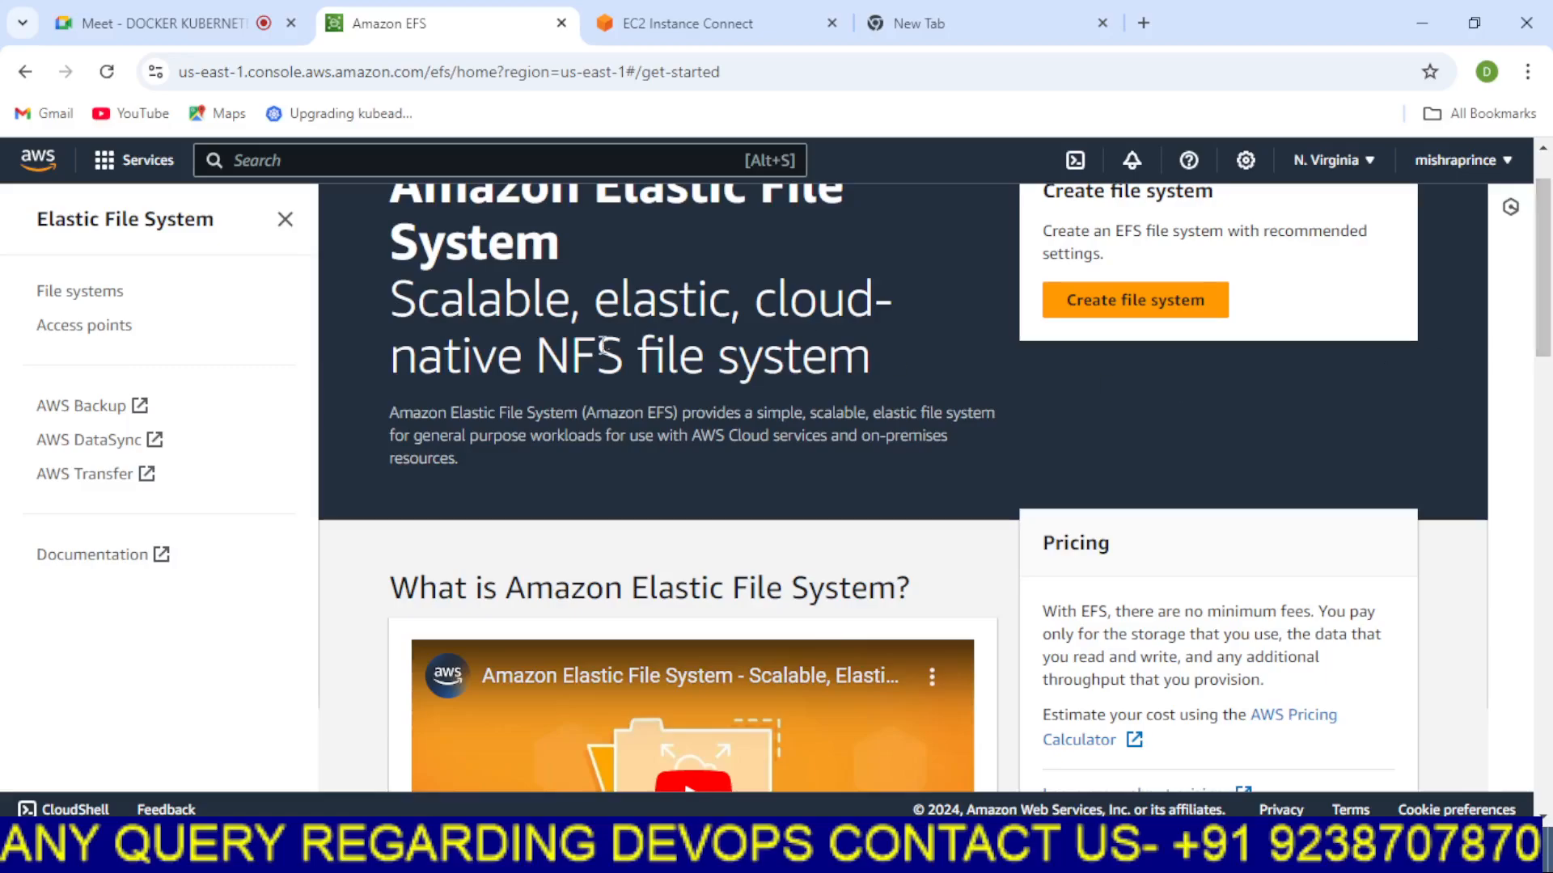
pyautogui.moveTo(637, 359); pyautogui.dragTo(537, 357)
pyautogui.click(547, 395)
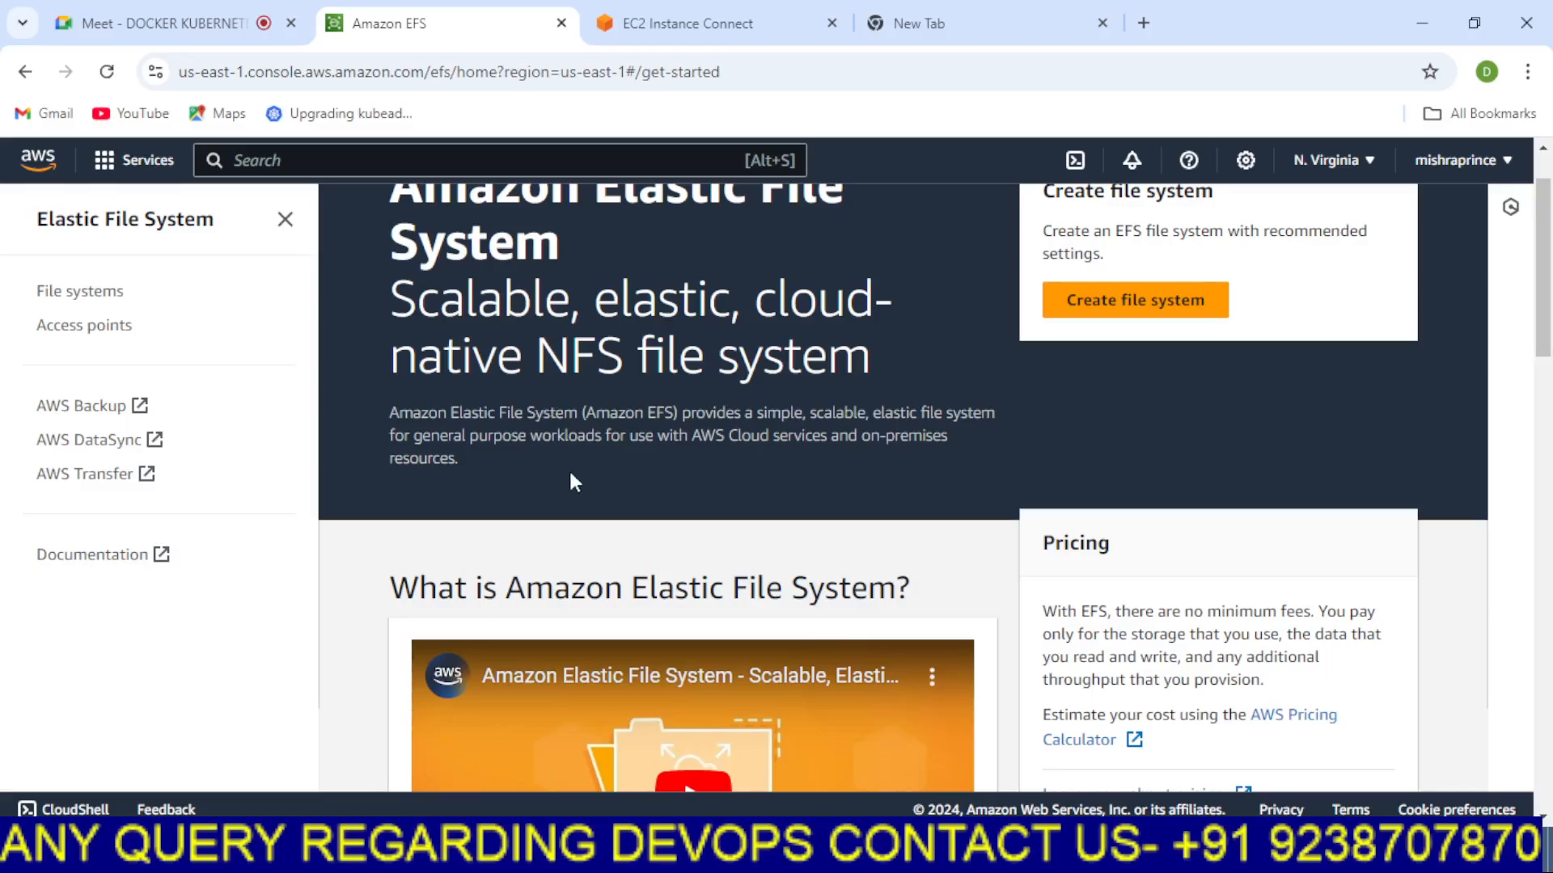
pyautogui.moveTo(389, 416); pyautogui.dragTo(684, 415)
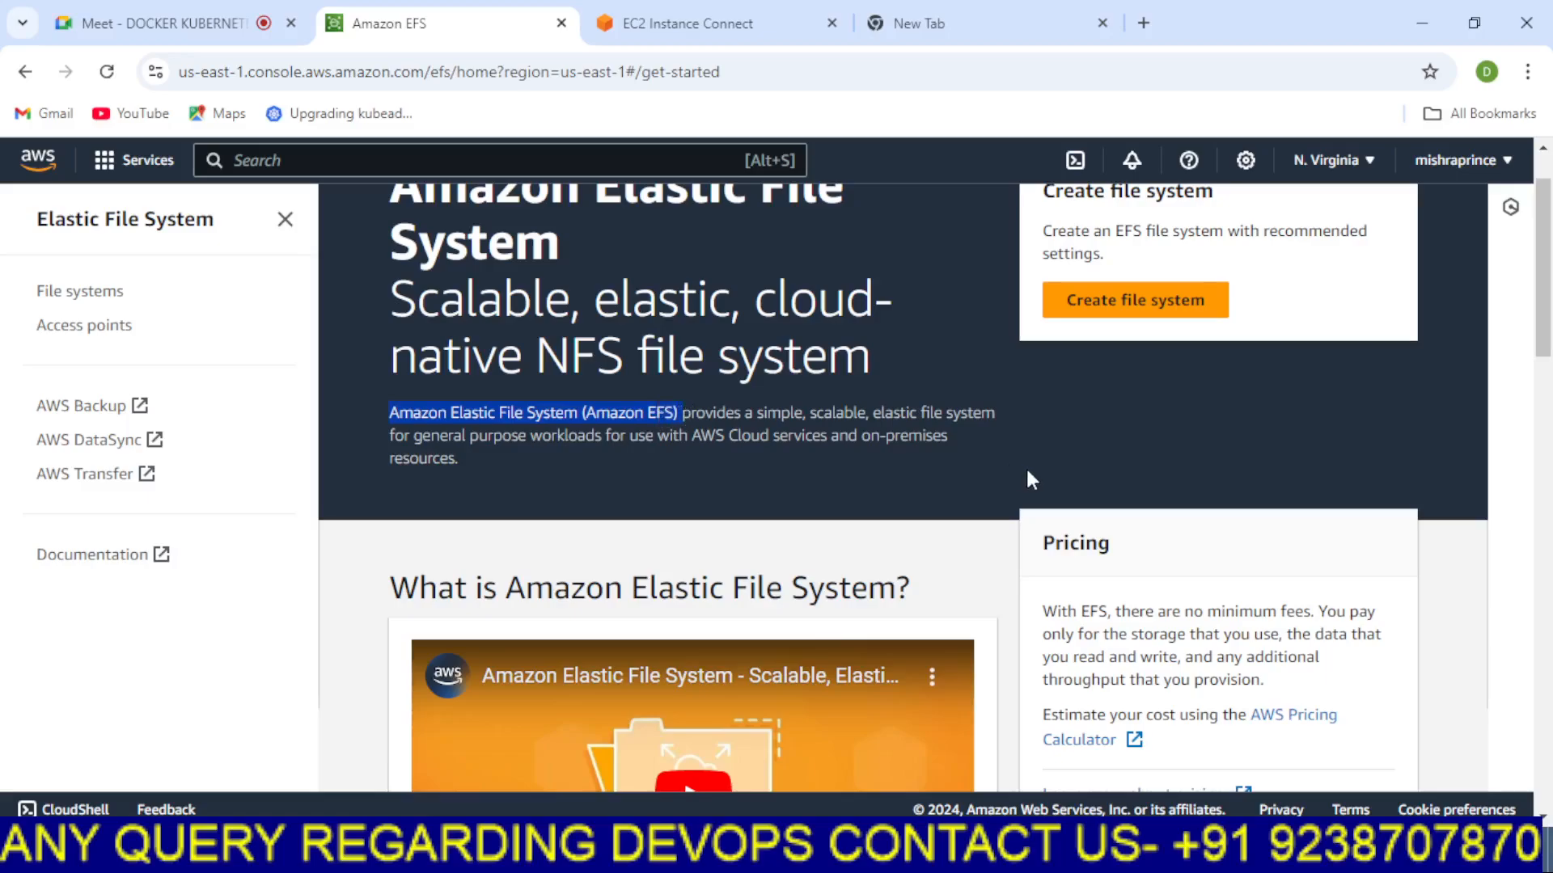
pyautogui.click(1003, 458)
pyautogui.moveTo(860, 441); pyautogui.dragTo(944, 439)
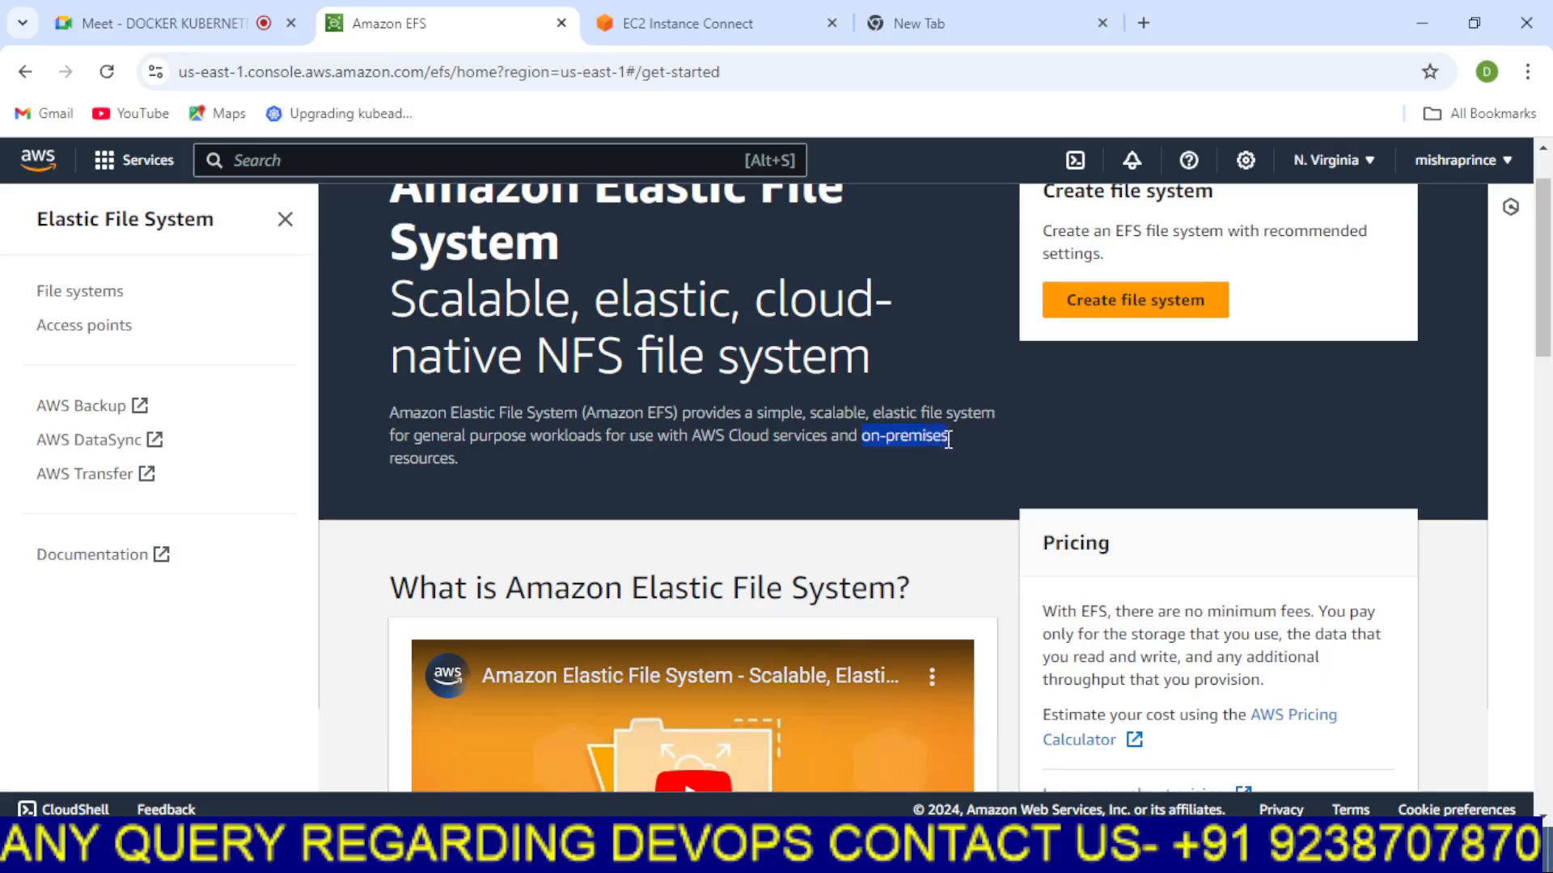
pyautogui.click(892, 453)
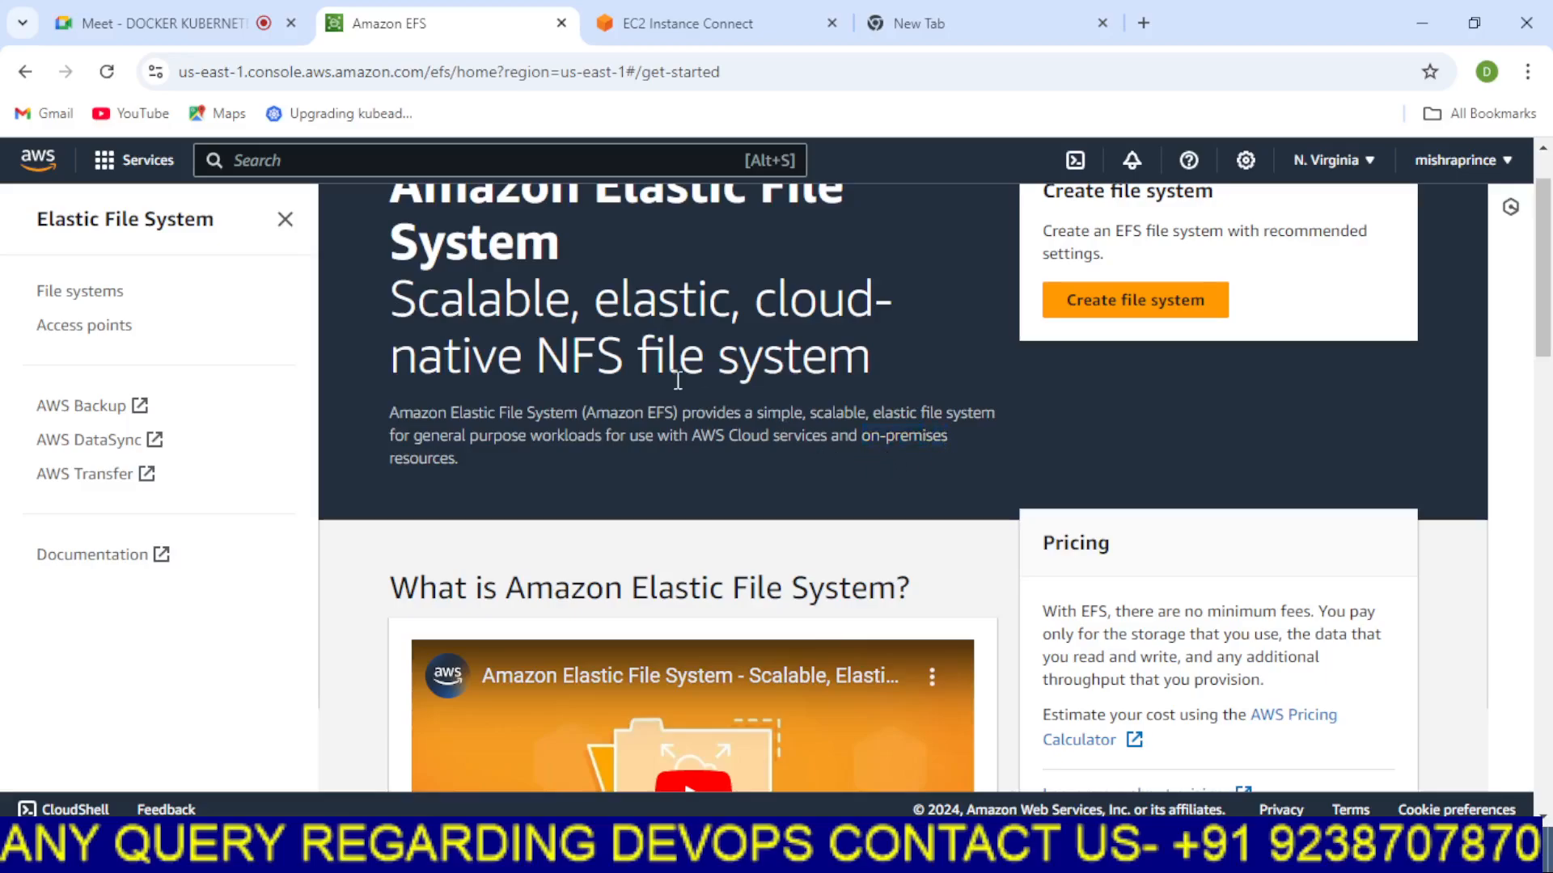
pyautogui.moveTo(536, 359); pyautogui.dragTo(880, 391)
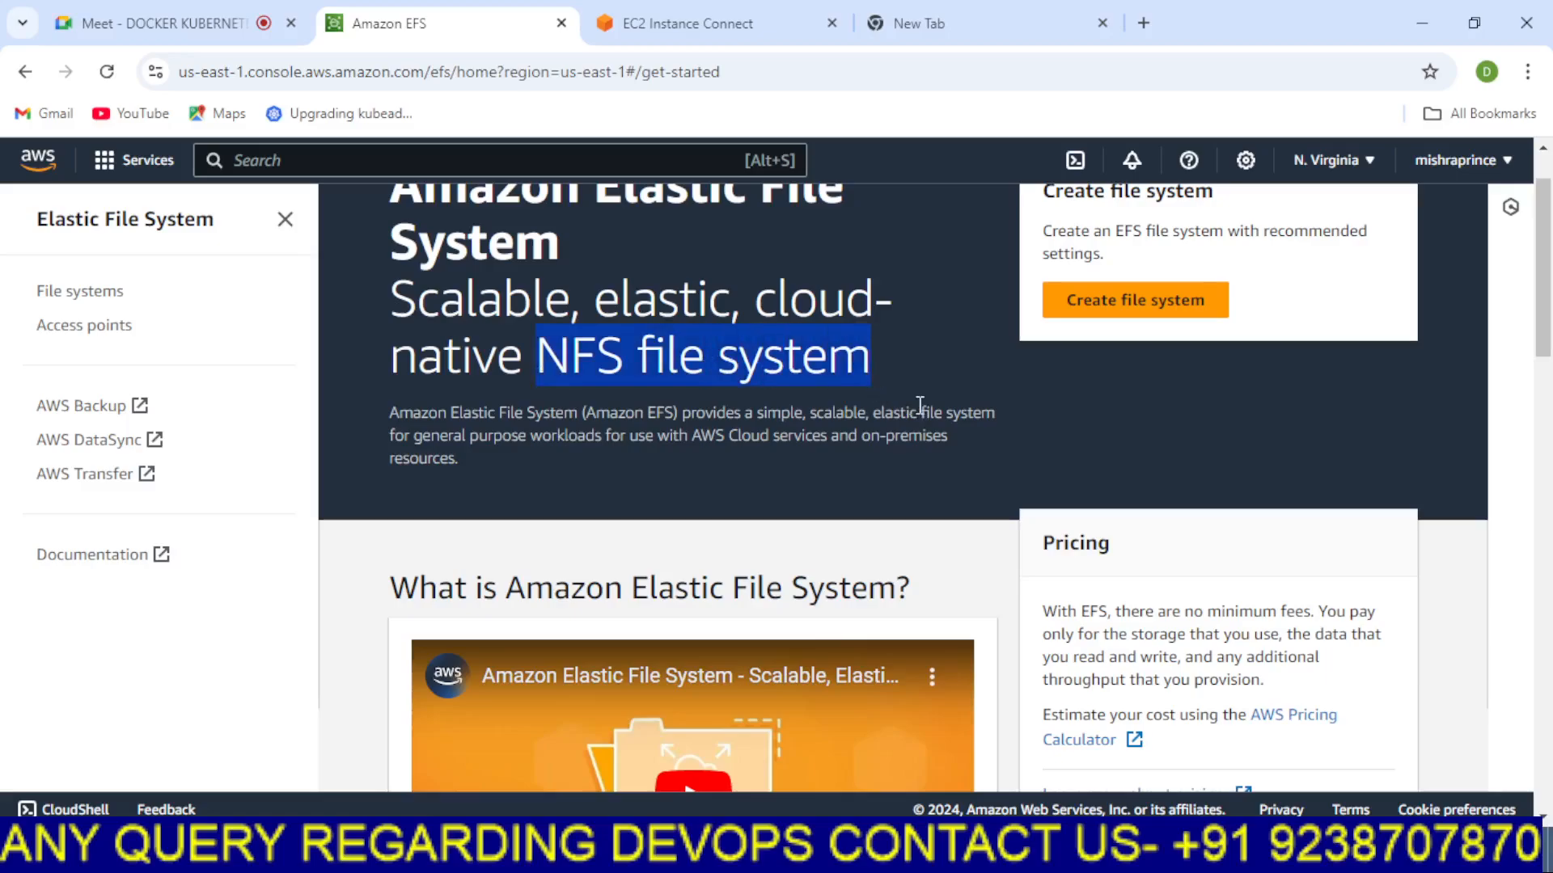
pyautogui.click(983, 413)
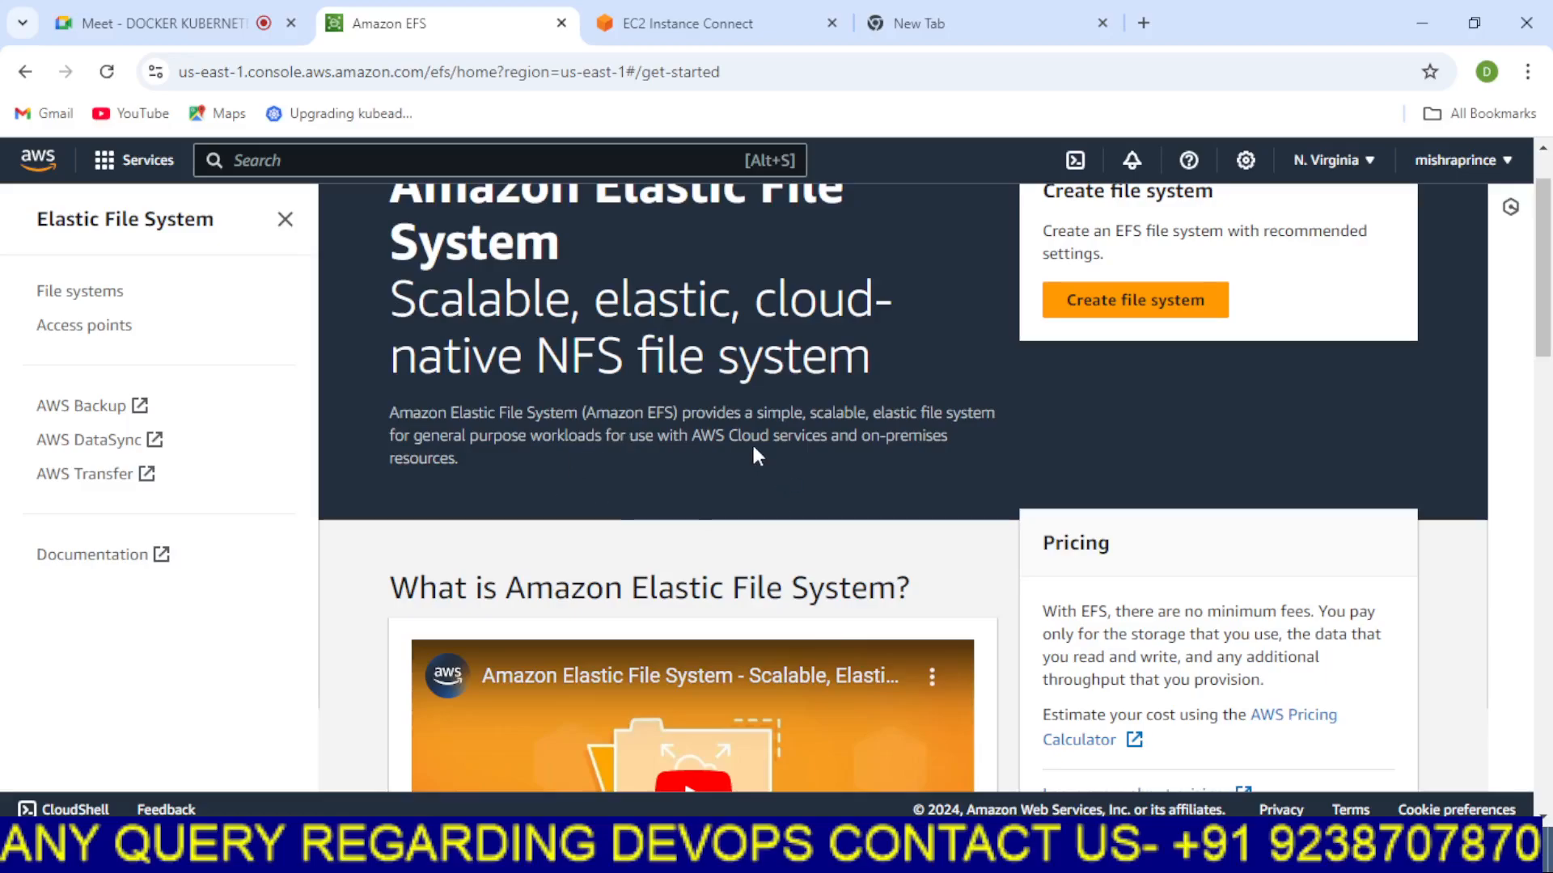
pyautogui.click(1132, 303)
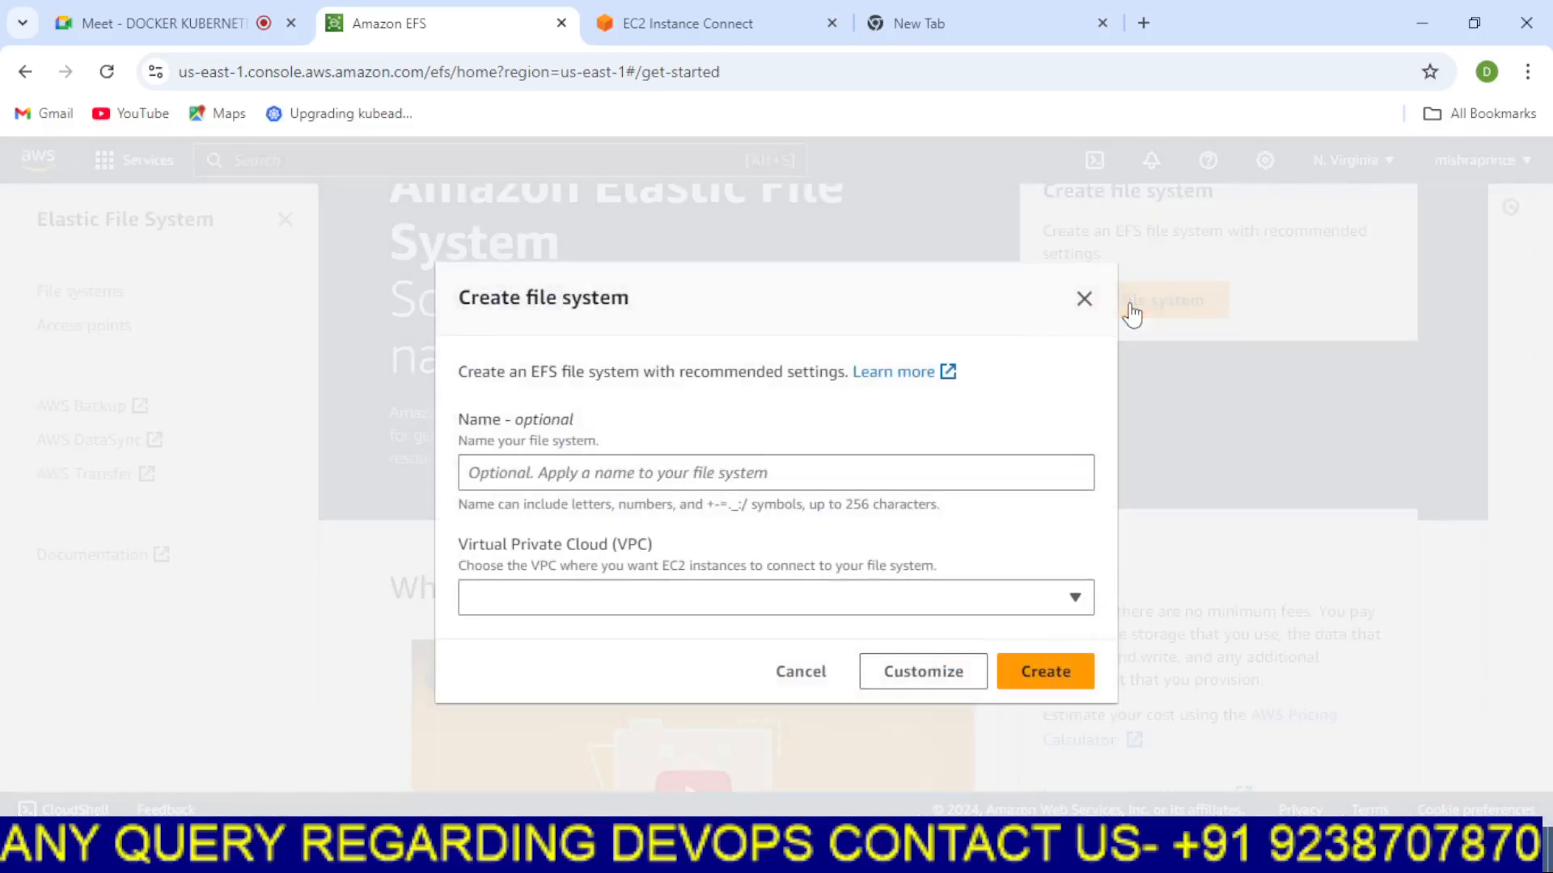
pyautogui.click(543, 467)
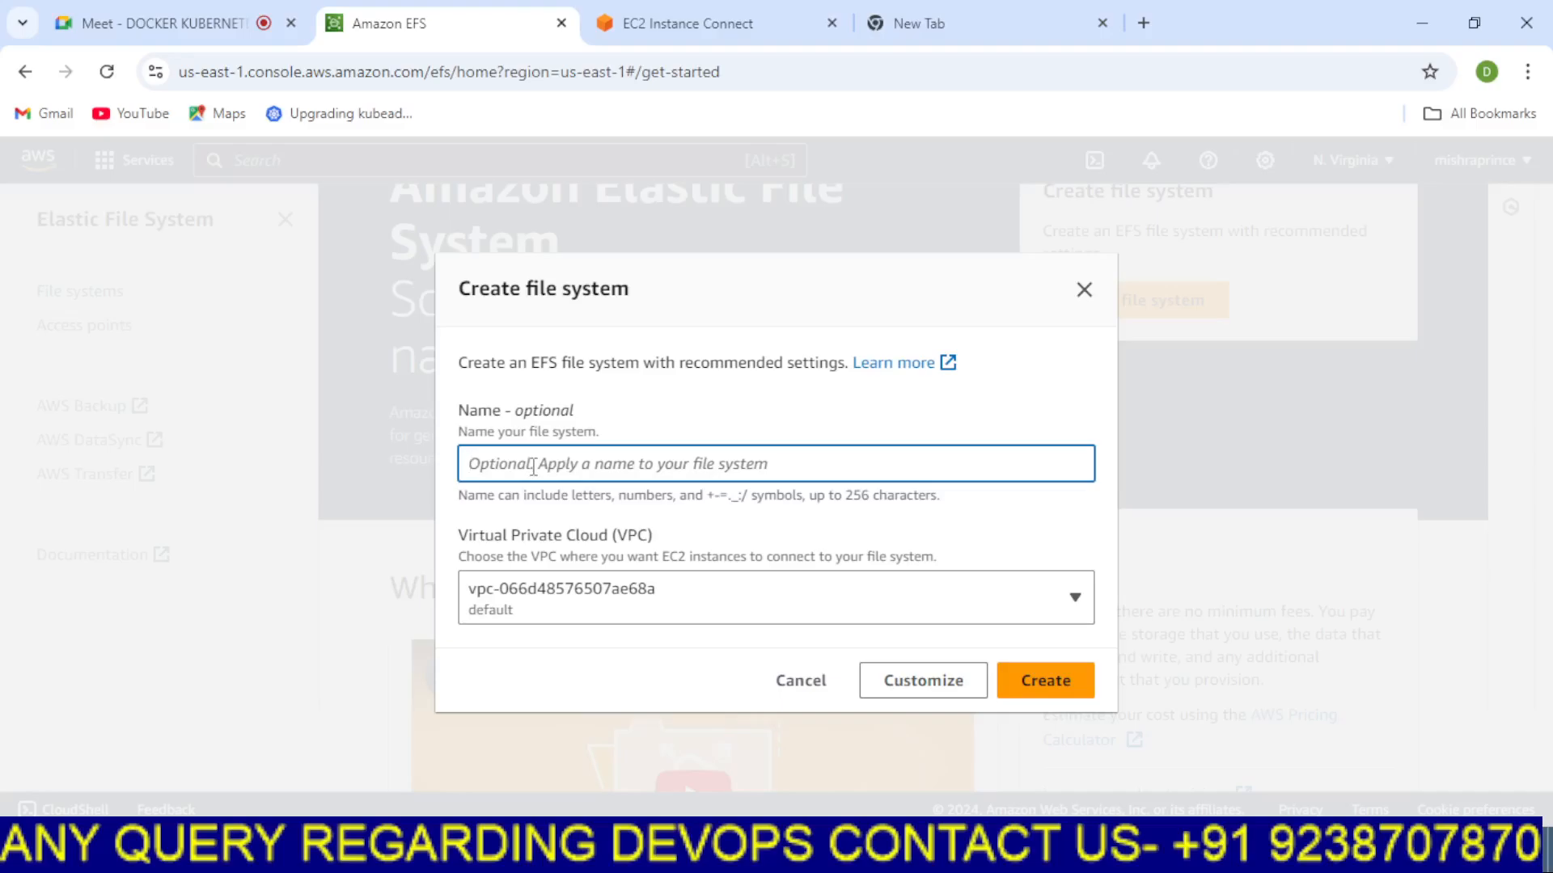
pyautogui.write('myefs')
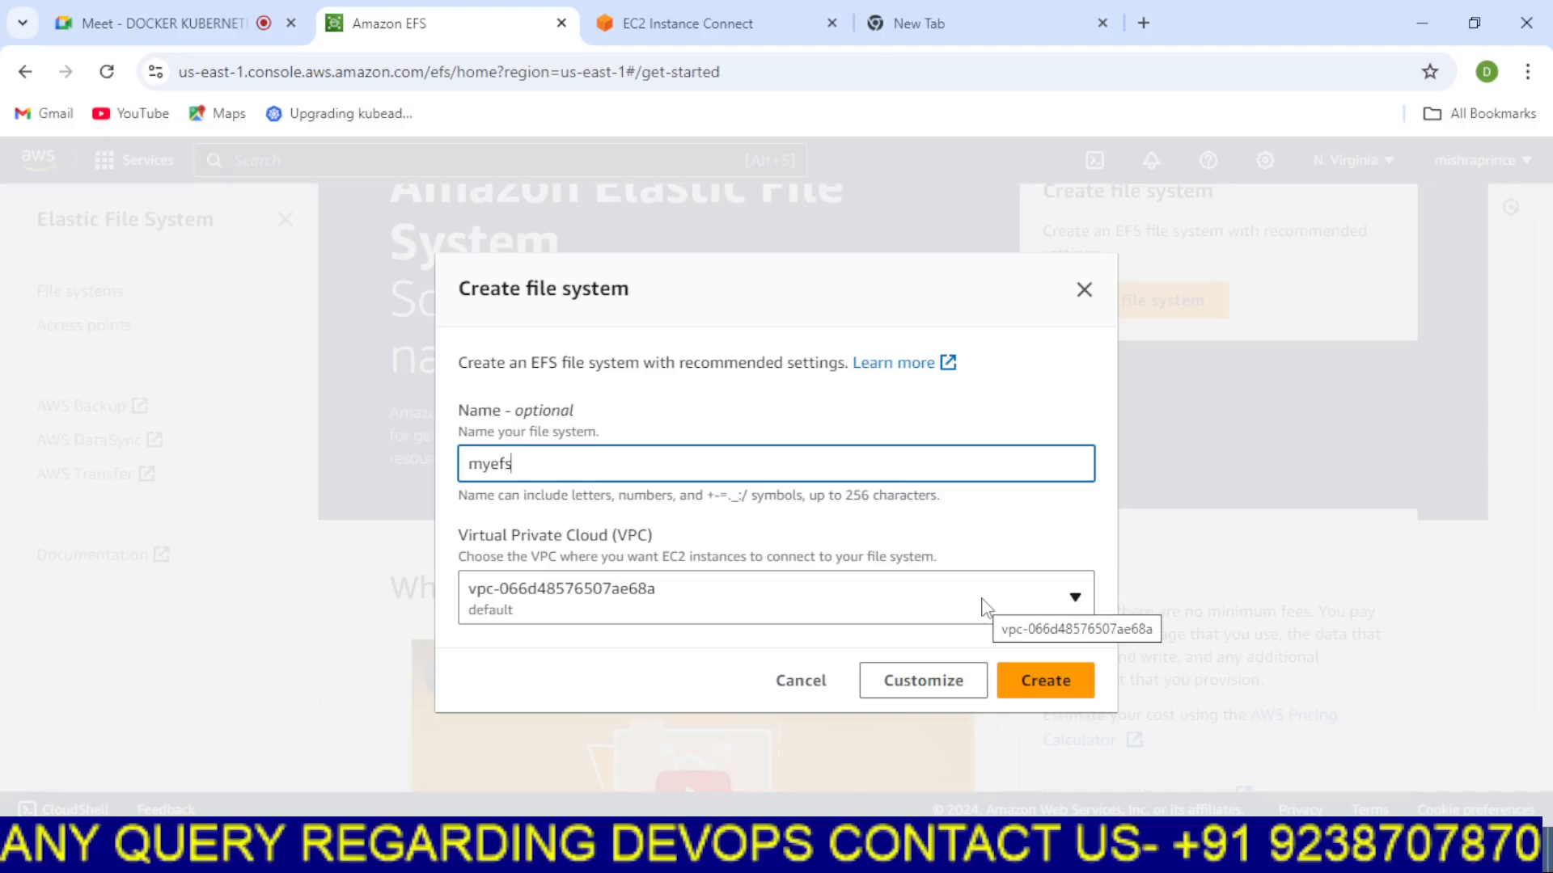
pyautogui.click(1012, 614)
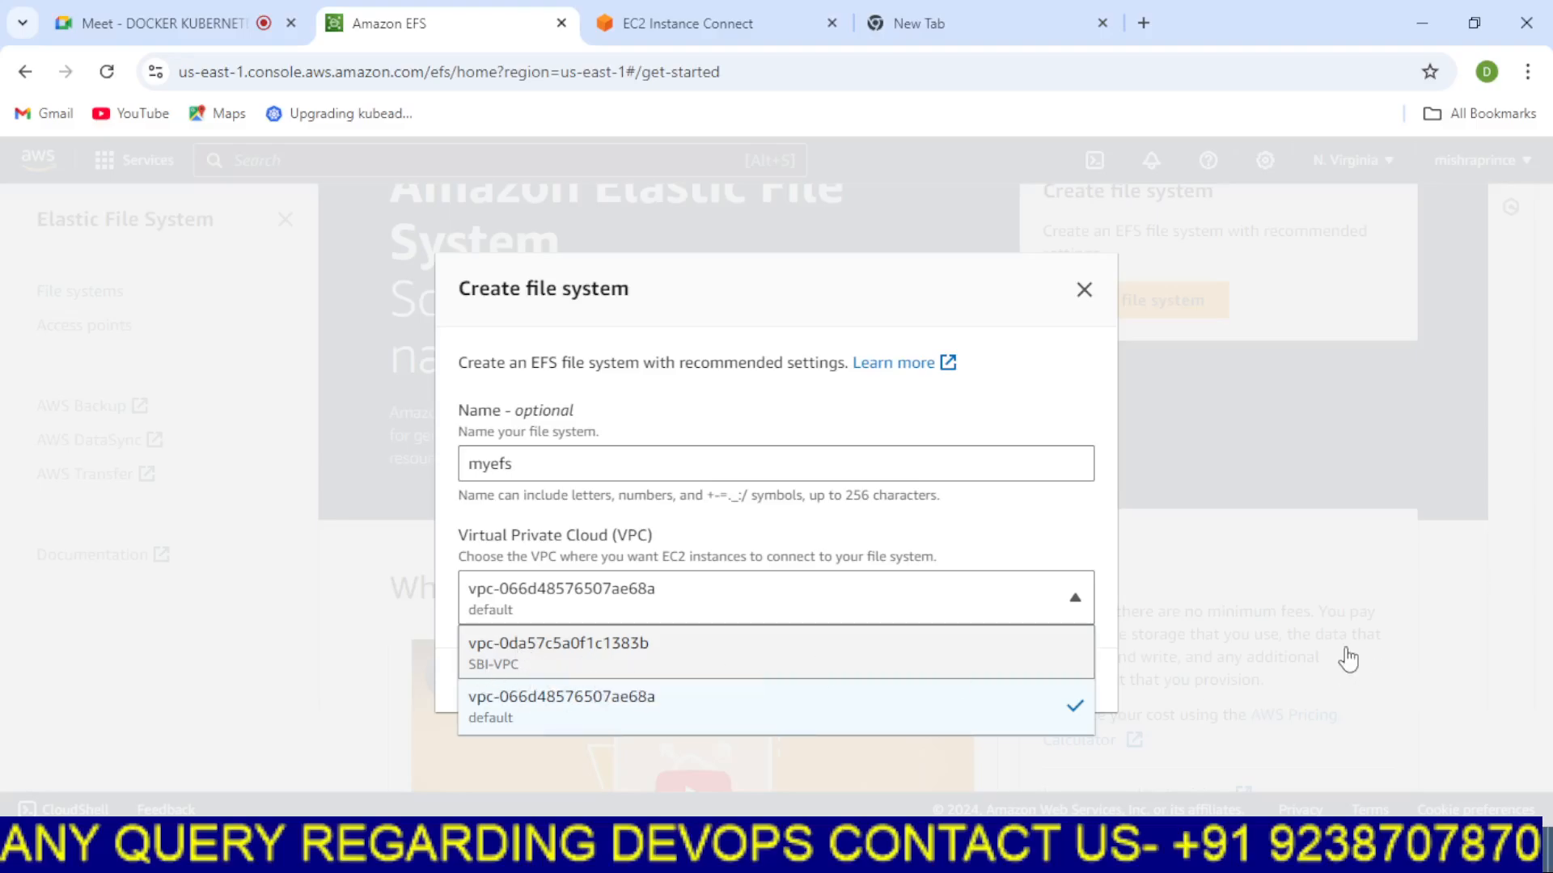
pyautogui.click(1302, 629)
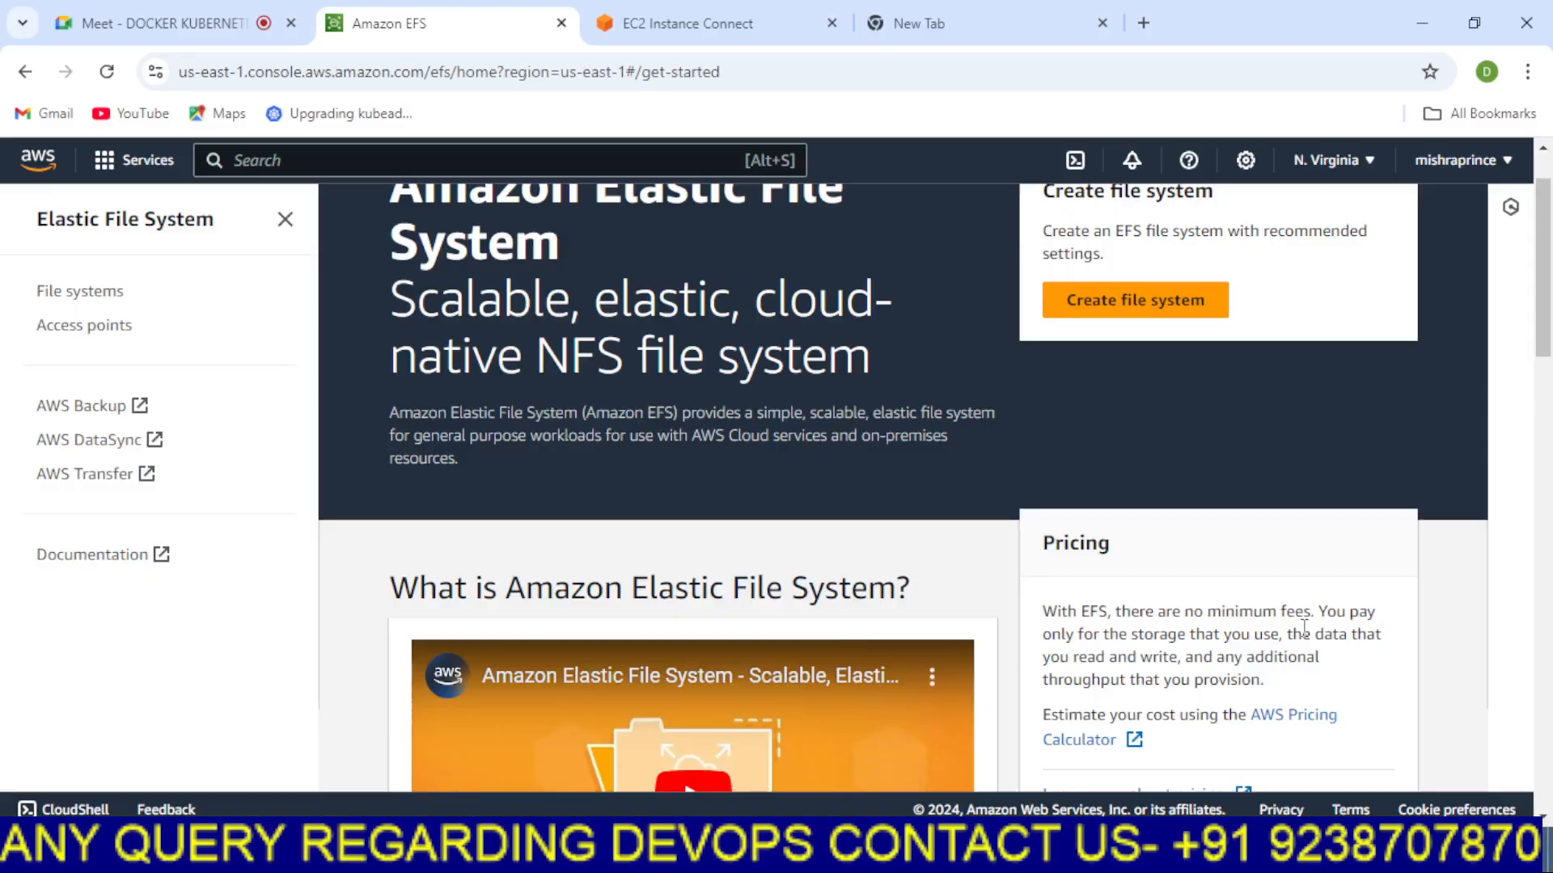
# Start creating a file system named myefs in the default VPC and open the customize settings
pyautogui.click(1134, 301)
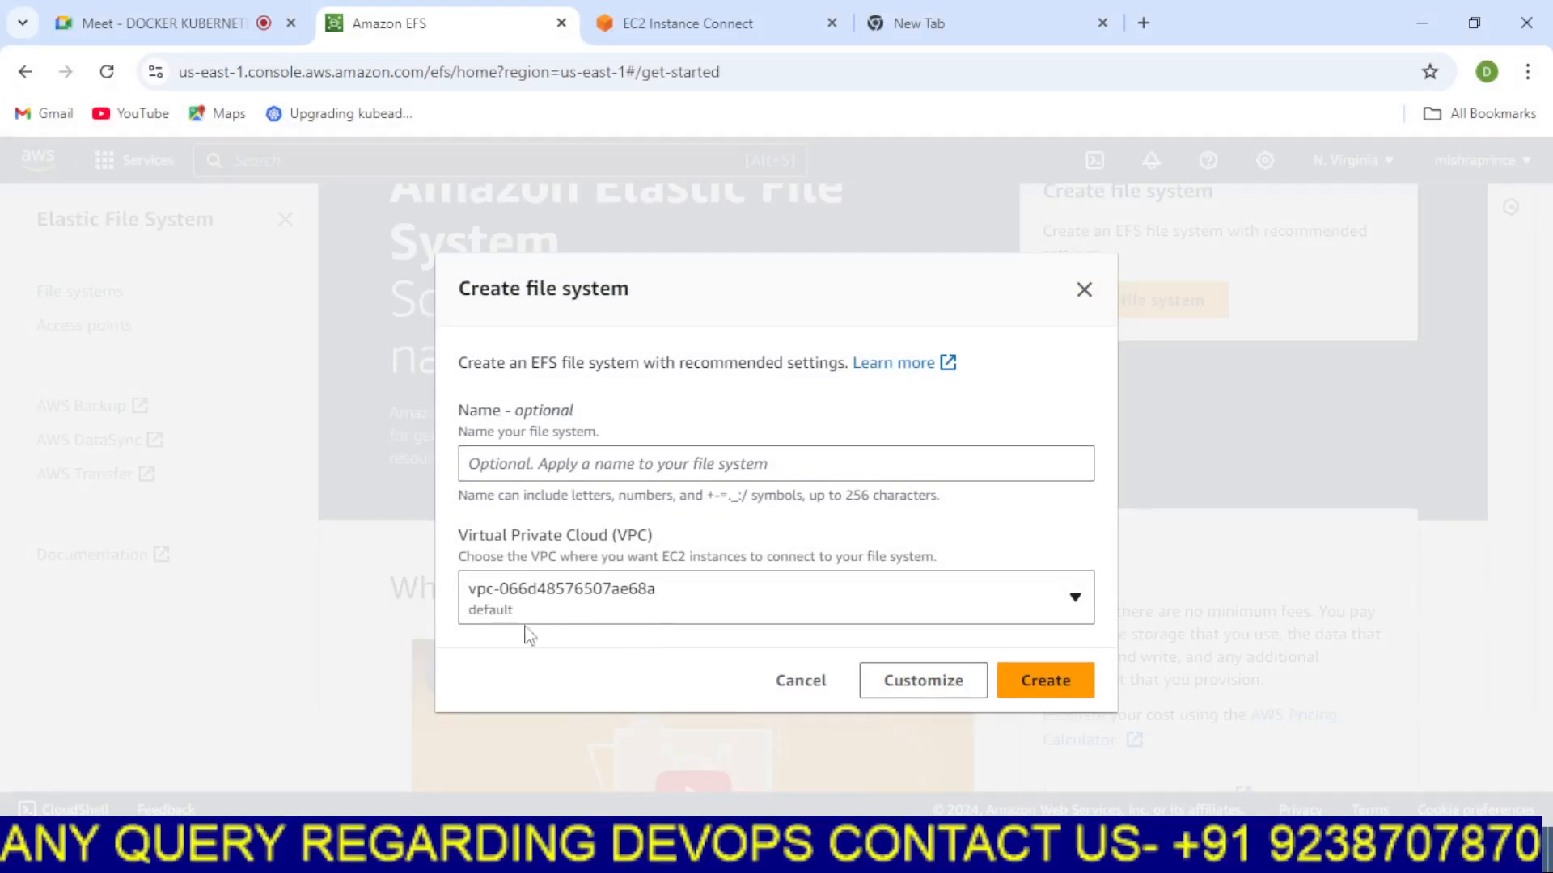
pyautogui.click(576, 463)
pyautogui.click(635, 521)
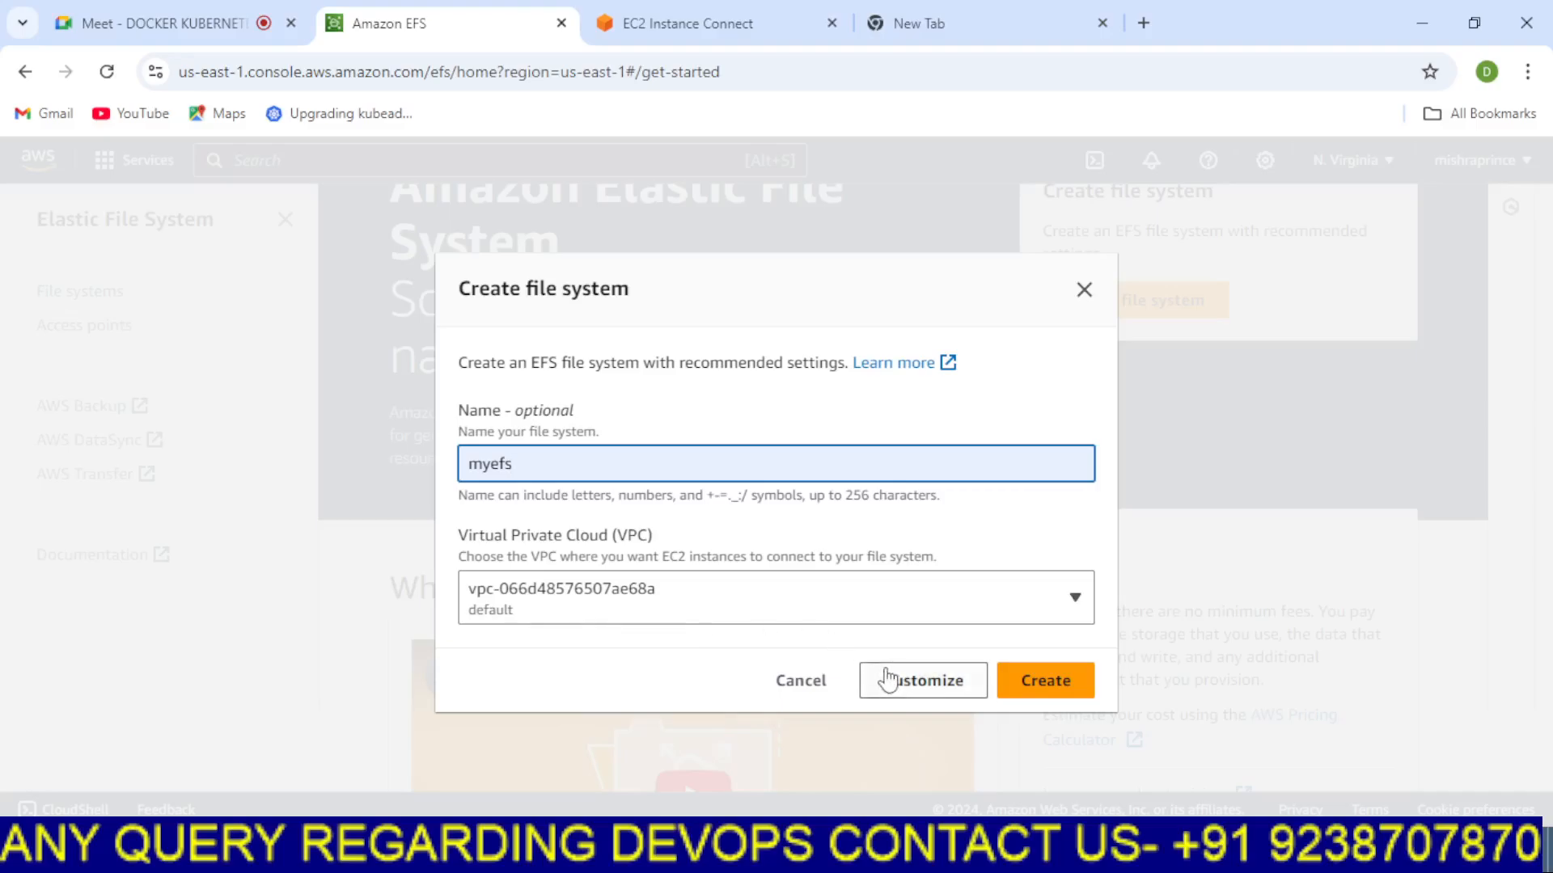
pyautogui.click(938, 690)
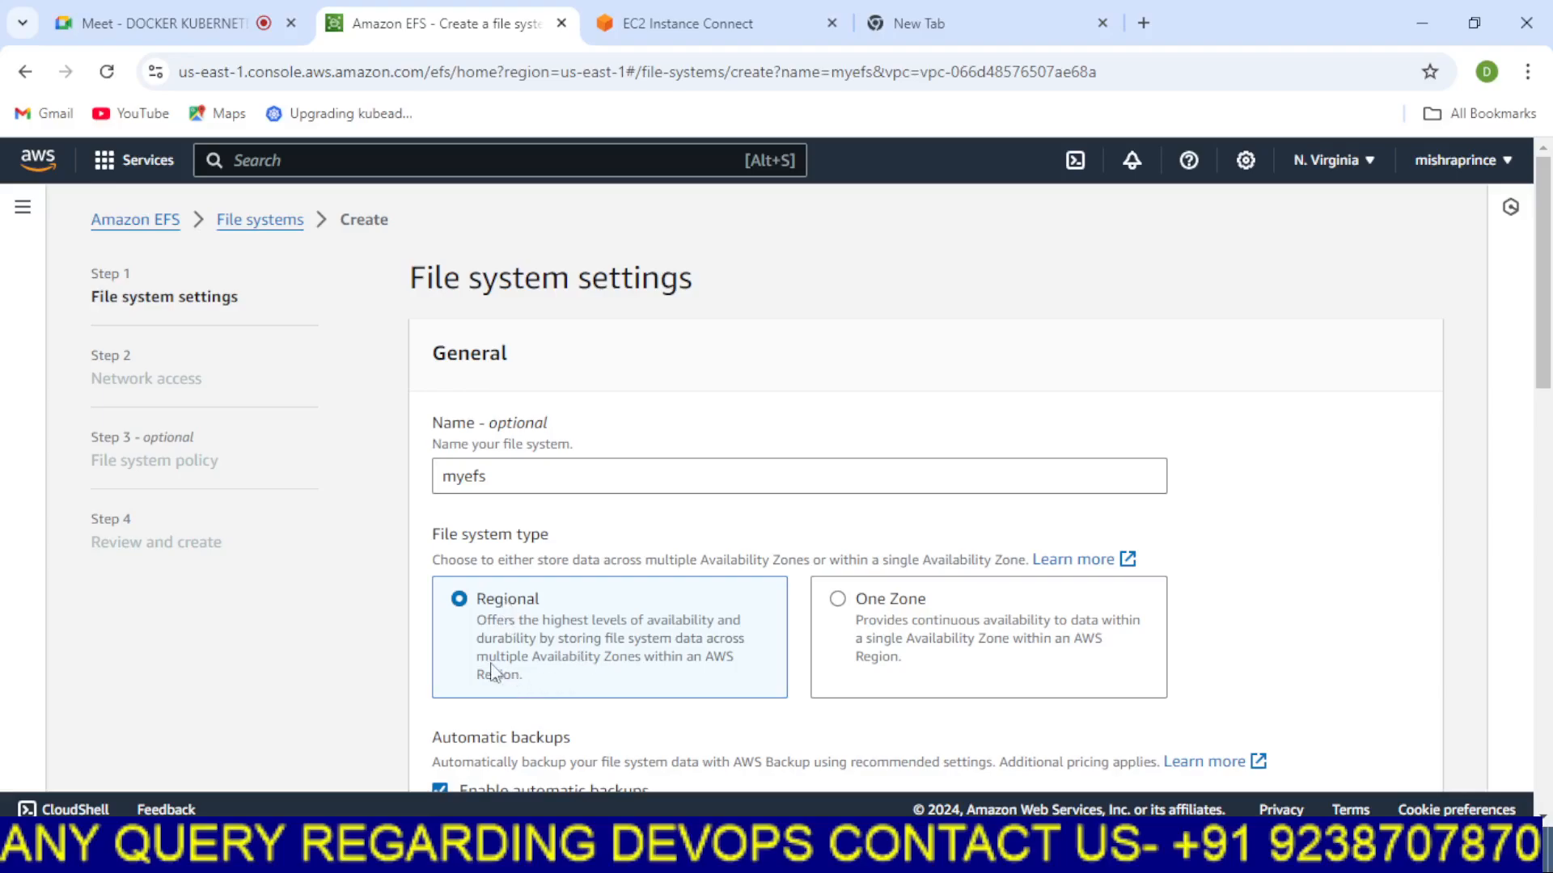
# Examine the Regional file system type description and compare it with the diagram
pyautogui.moveTo(479, 665); pyautogui.dragTo(635, 677)
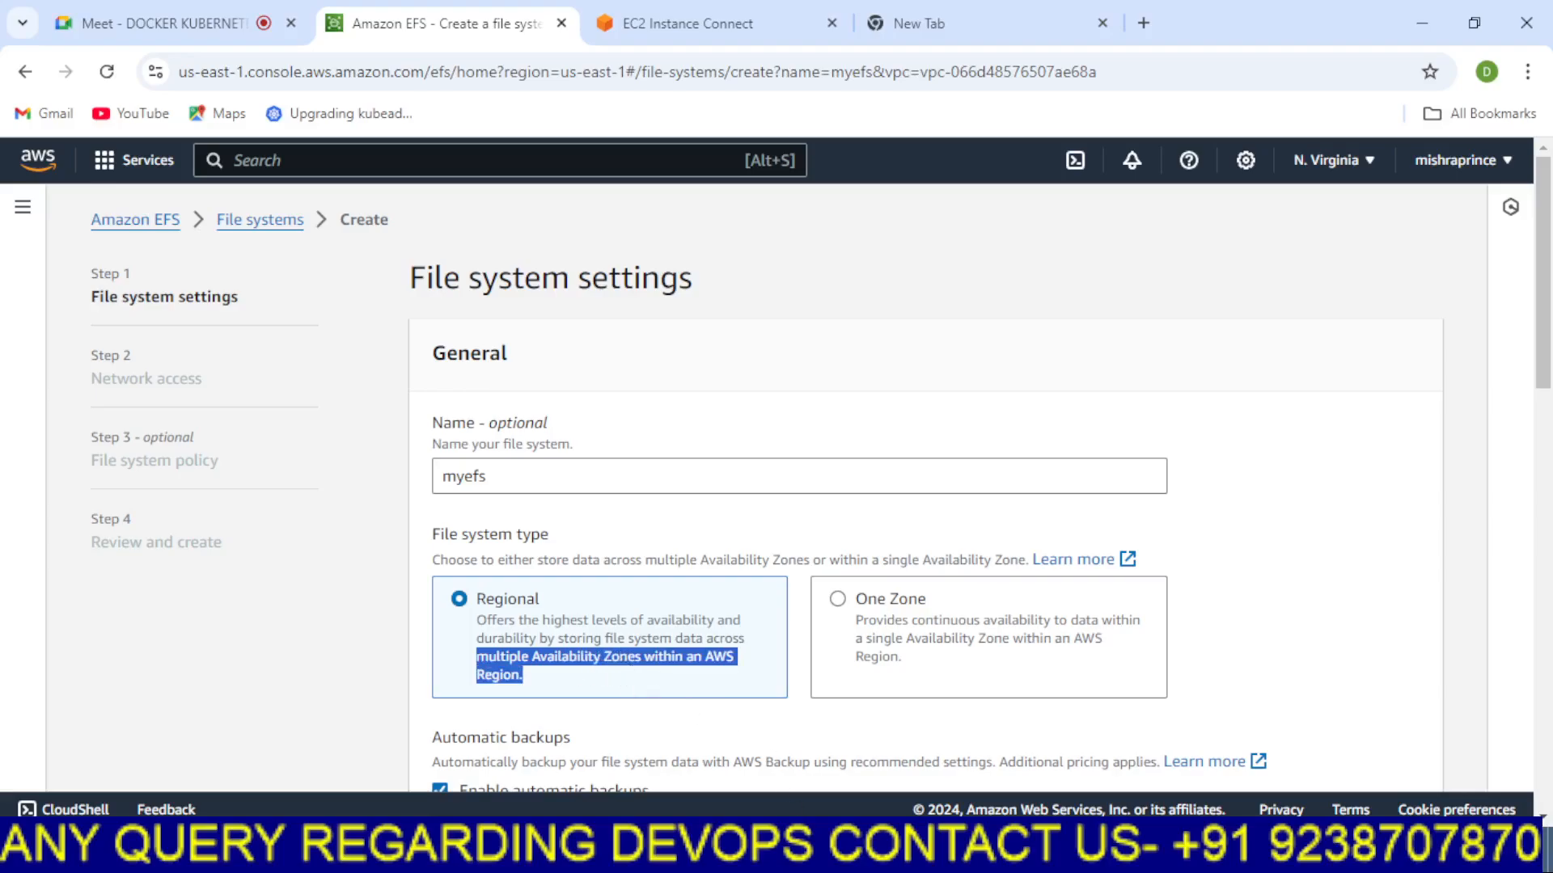
pyautogui.click(847, 849)
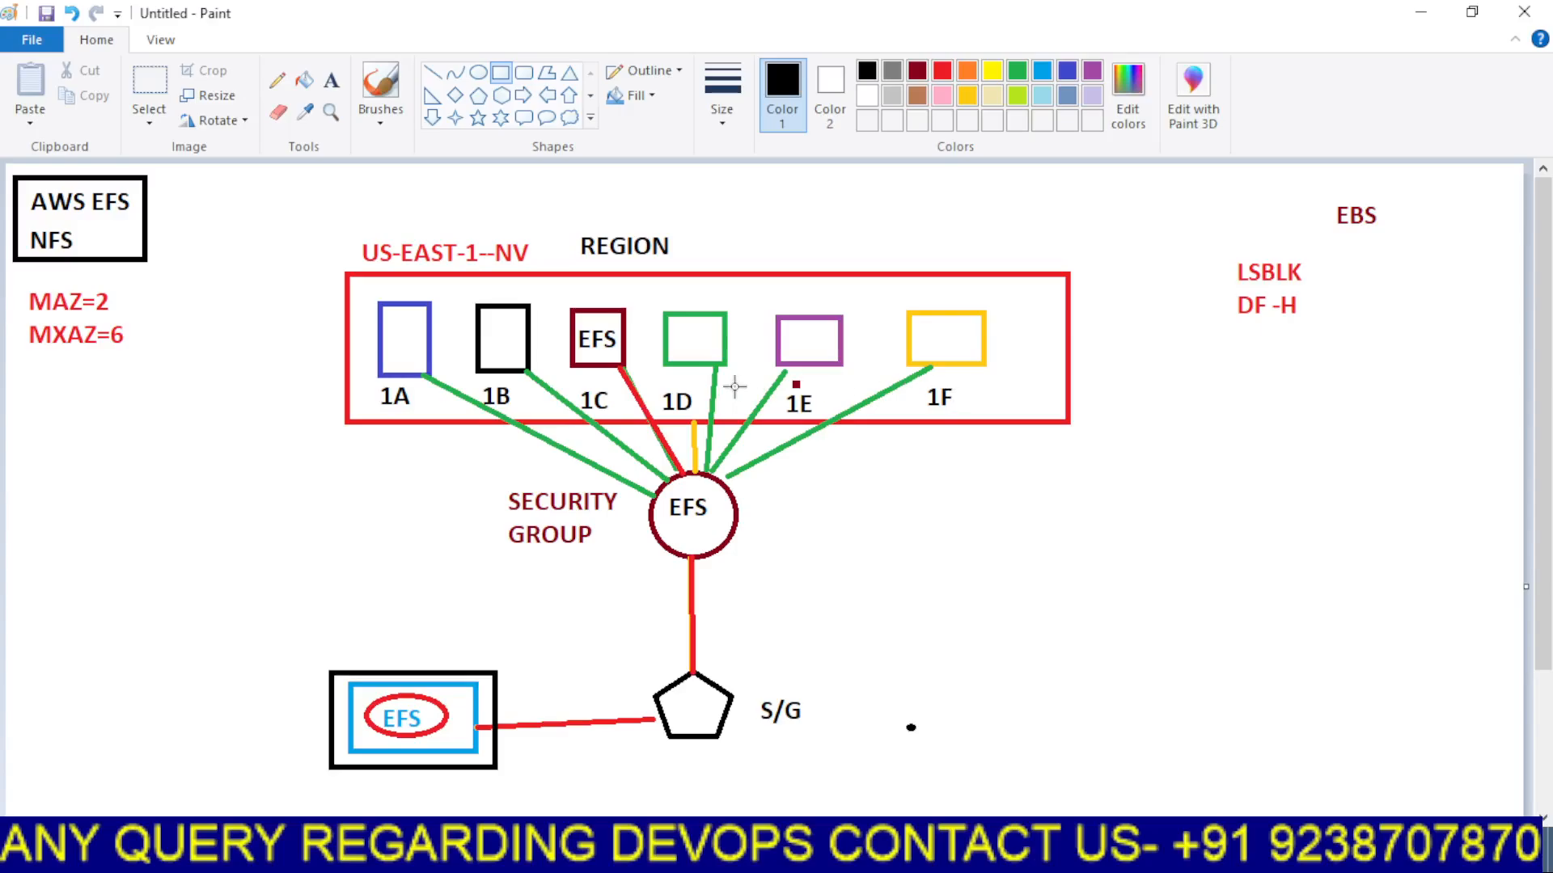
pyautogui.click(801, 857)
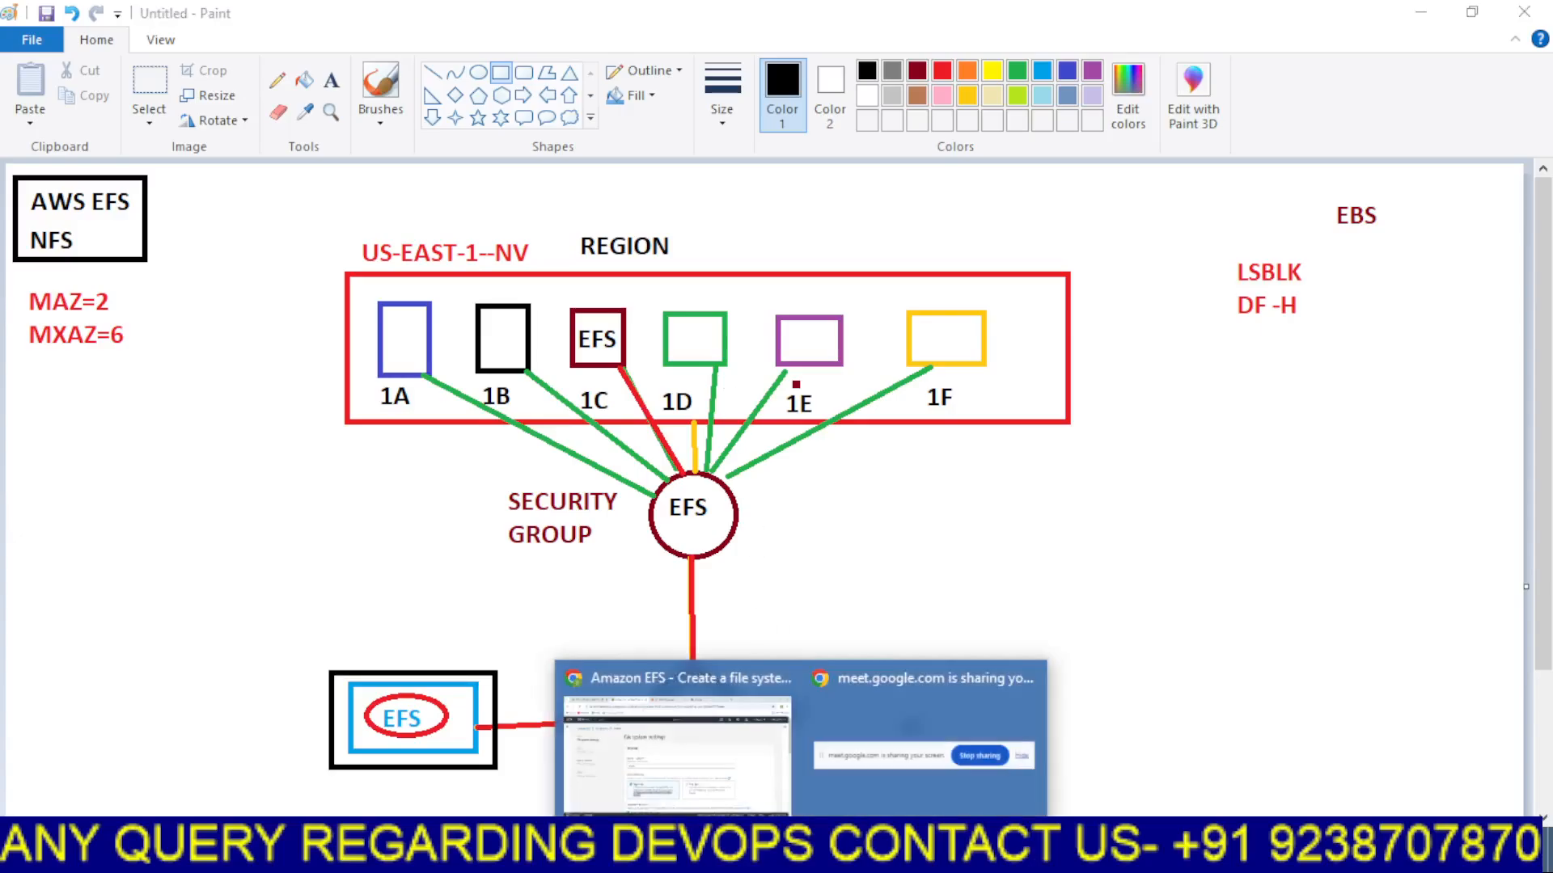
pyautogui.click(677, 728)
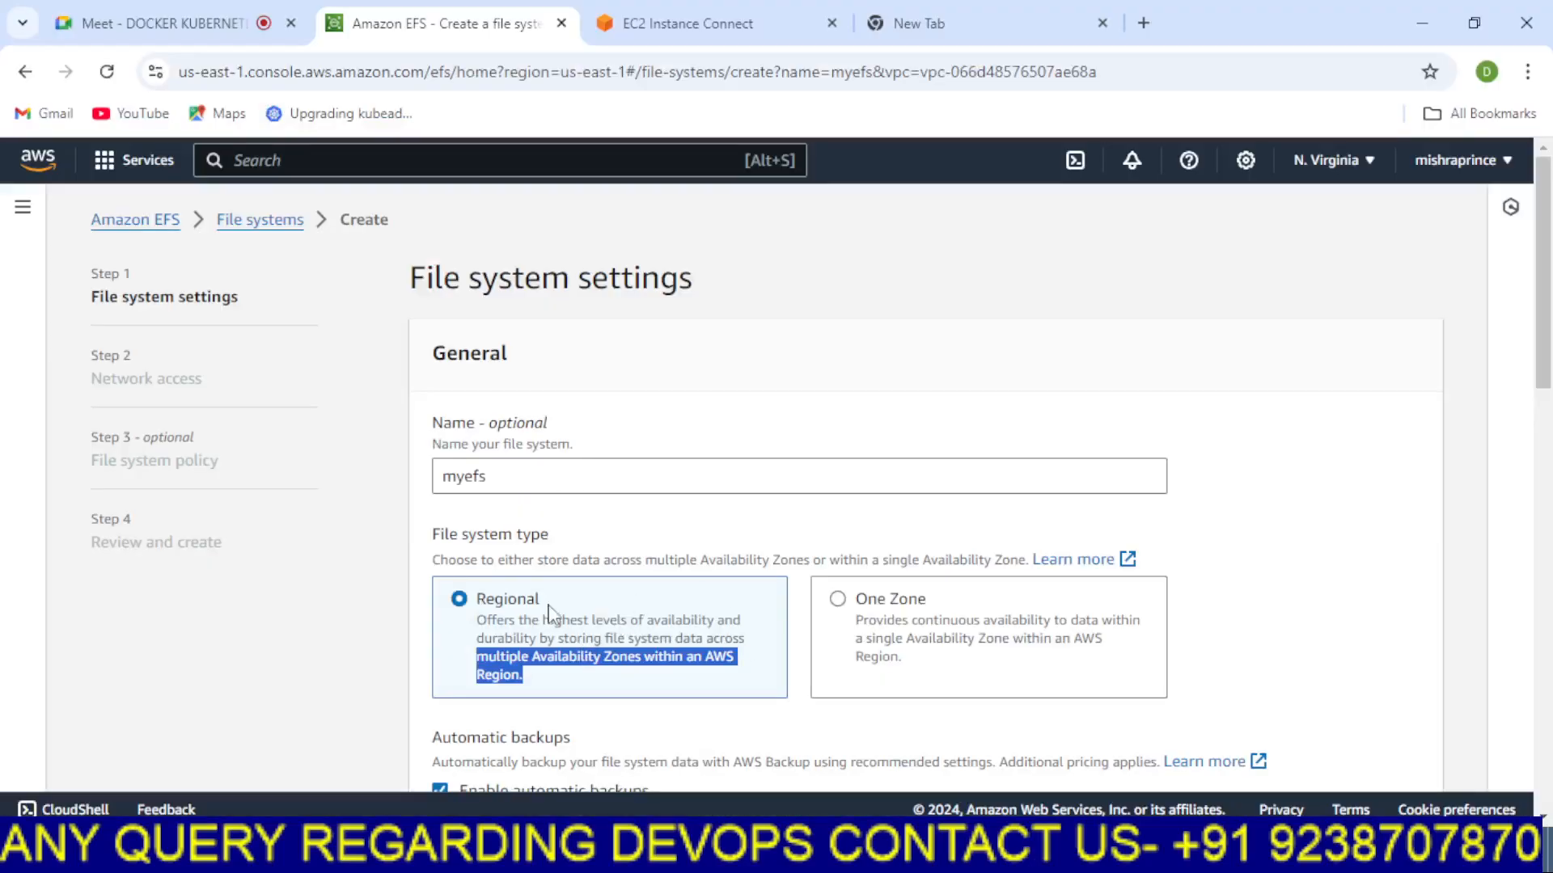
# Try the One Zone file system type and its Availability Zone list, then switch back to Regional
pyautogui.click(837, 602)
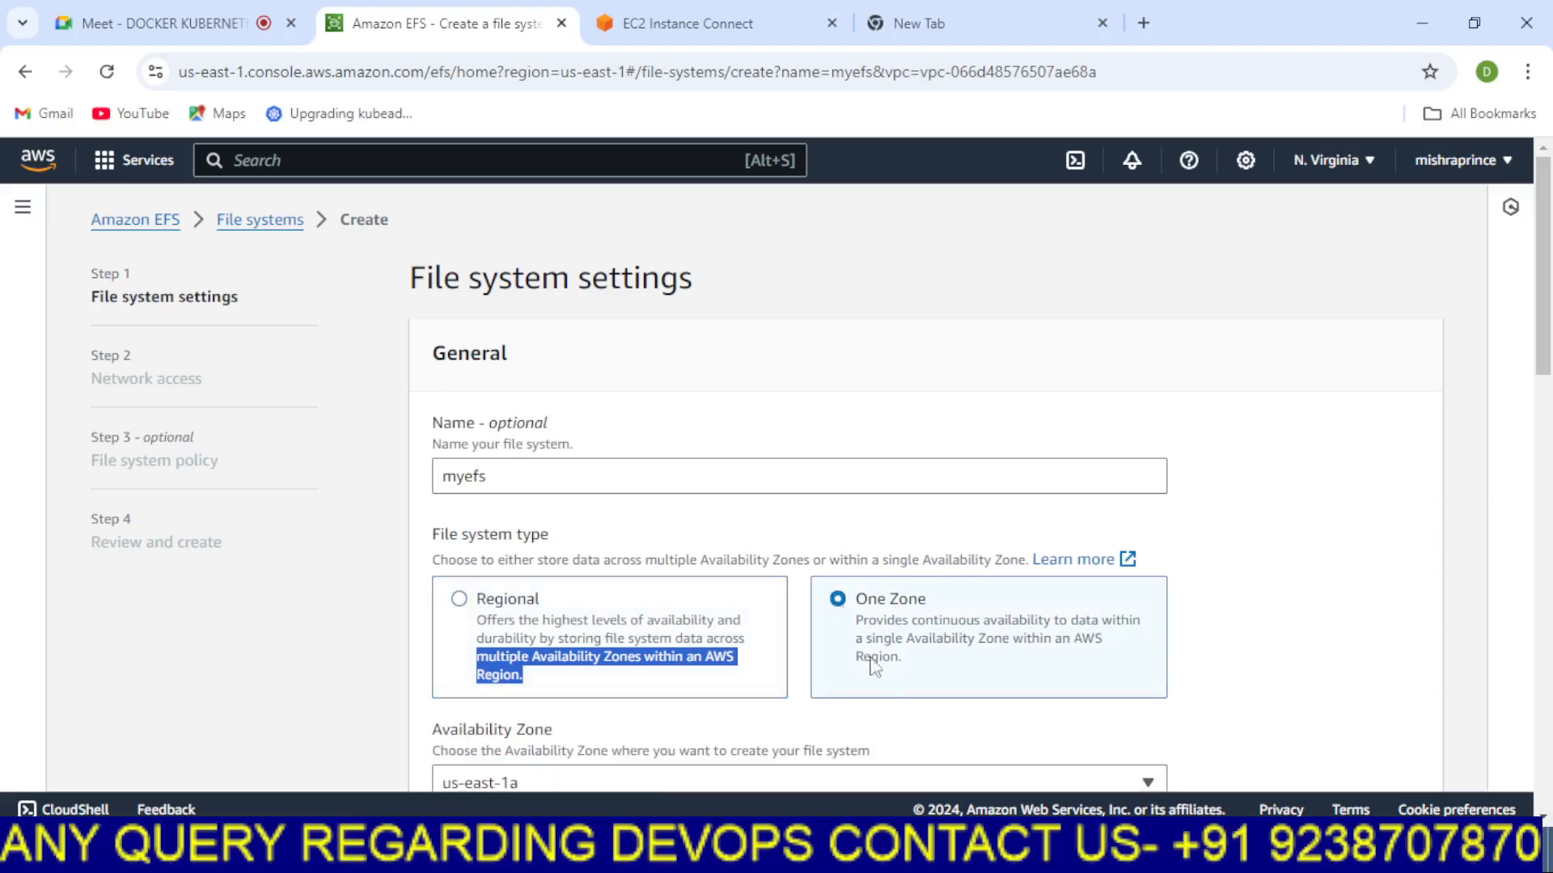
pyautogui.click(697, 849)
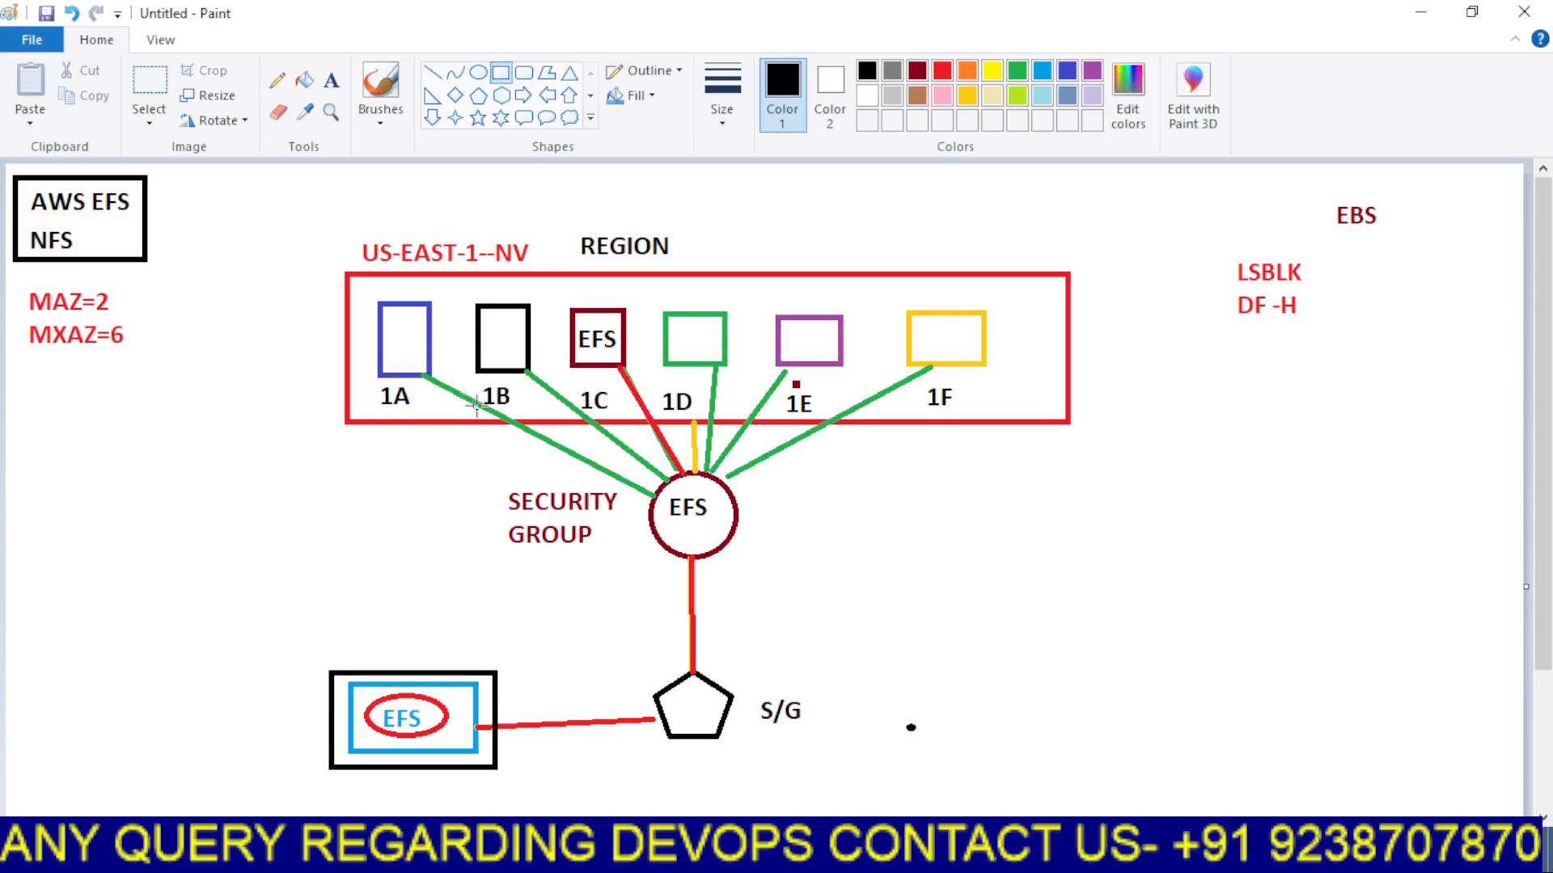
pyautogui.click(1420, 11)
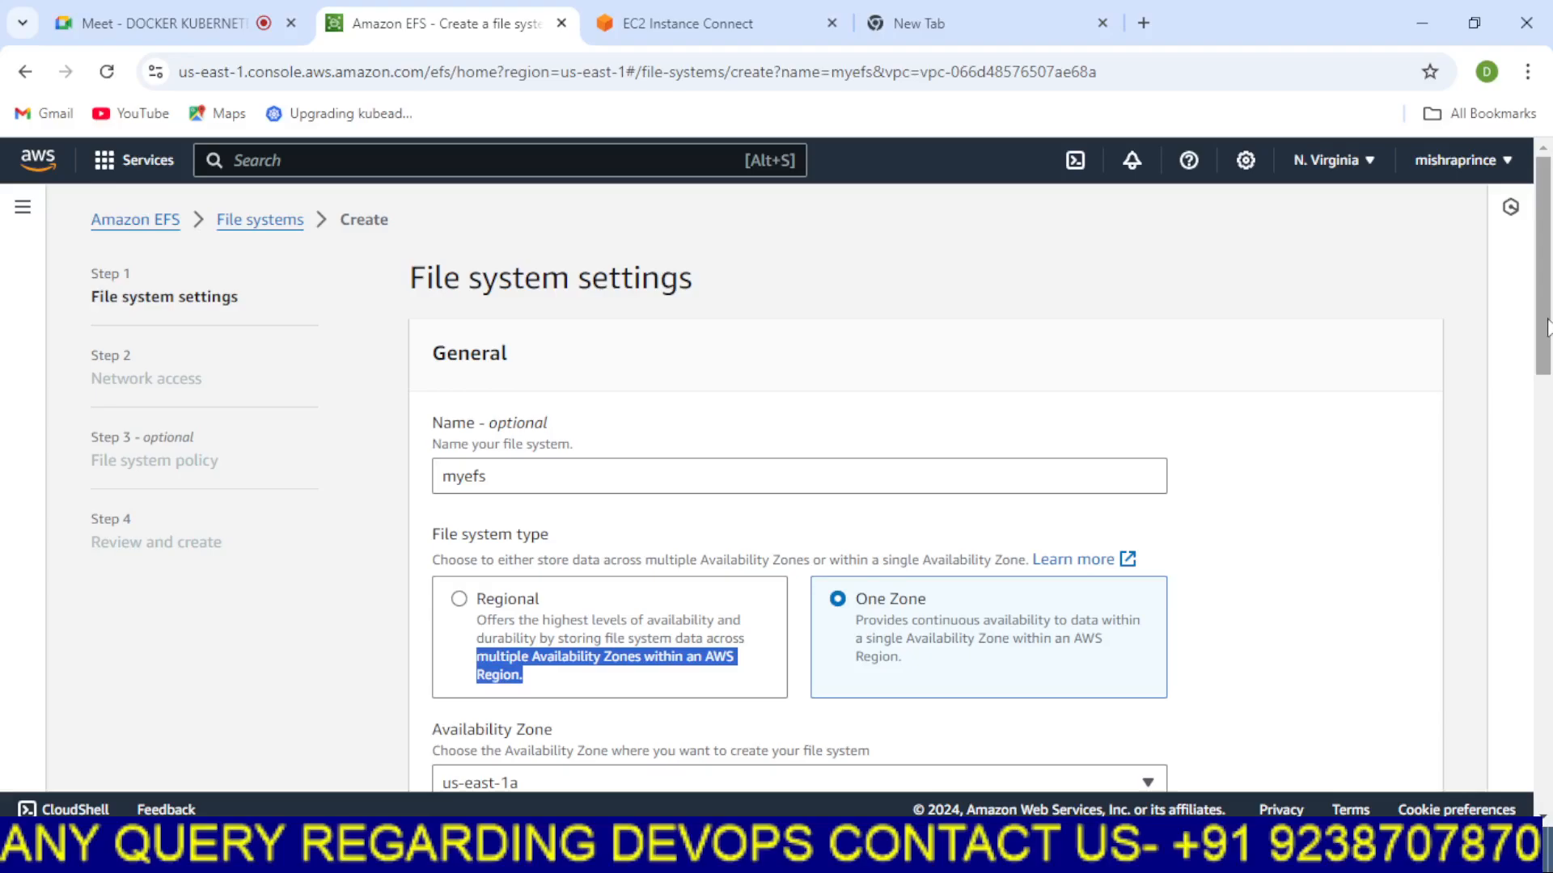
pyautogui.moveTo(1546, 328); pyautogui.dragTo(1549, 422)
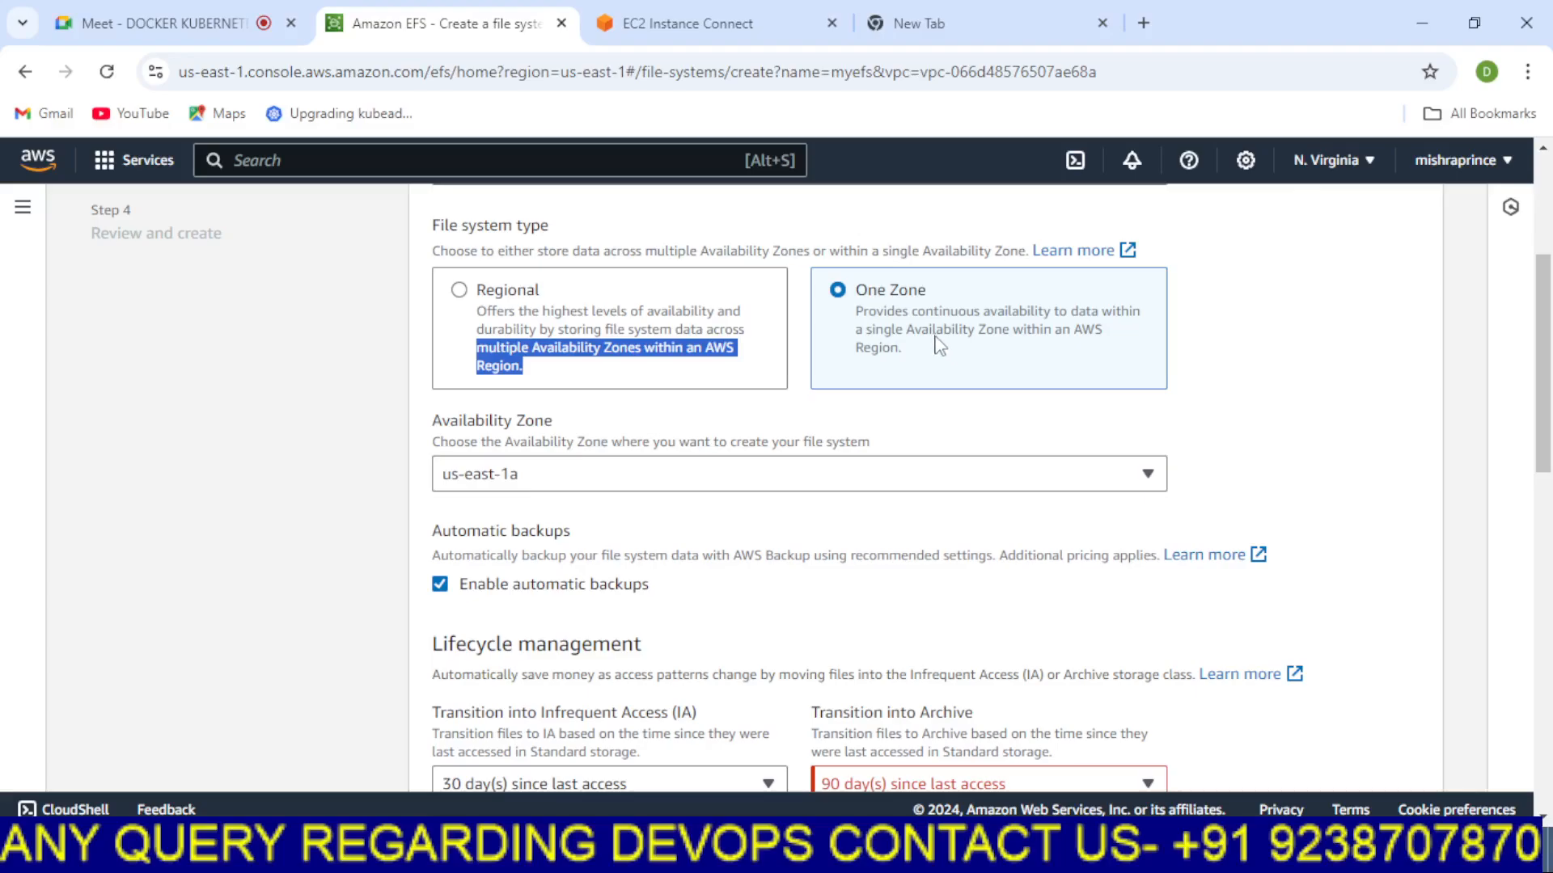
pyautogui.click(1085, 487)
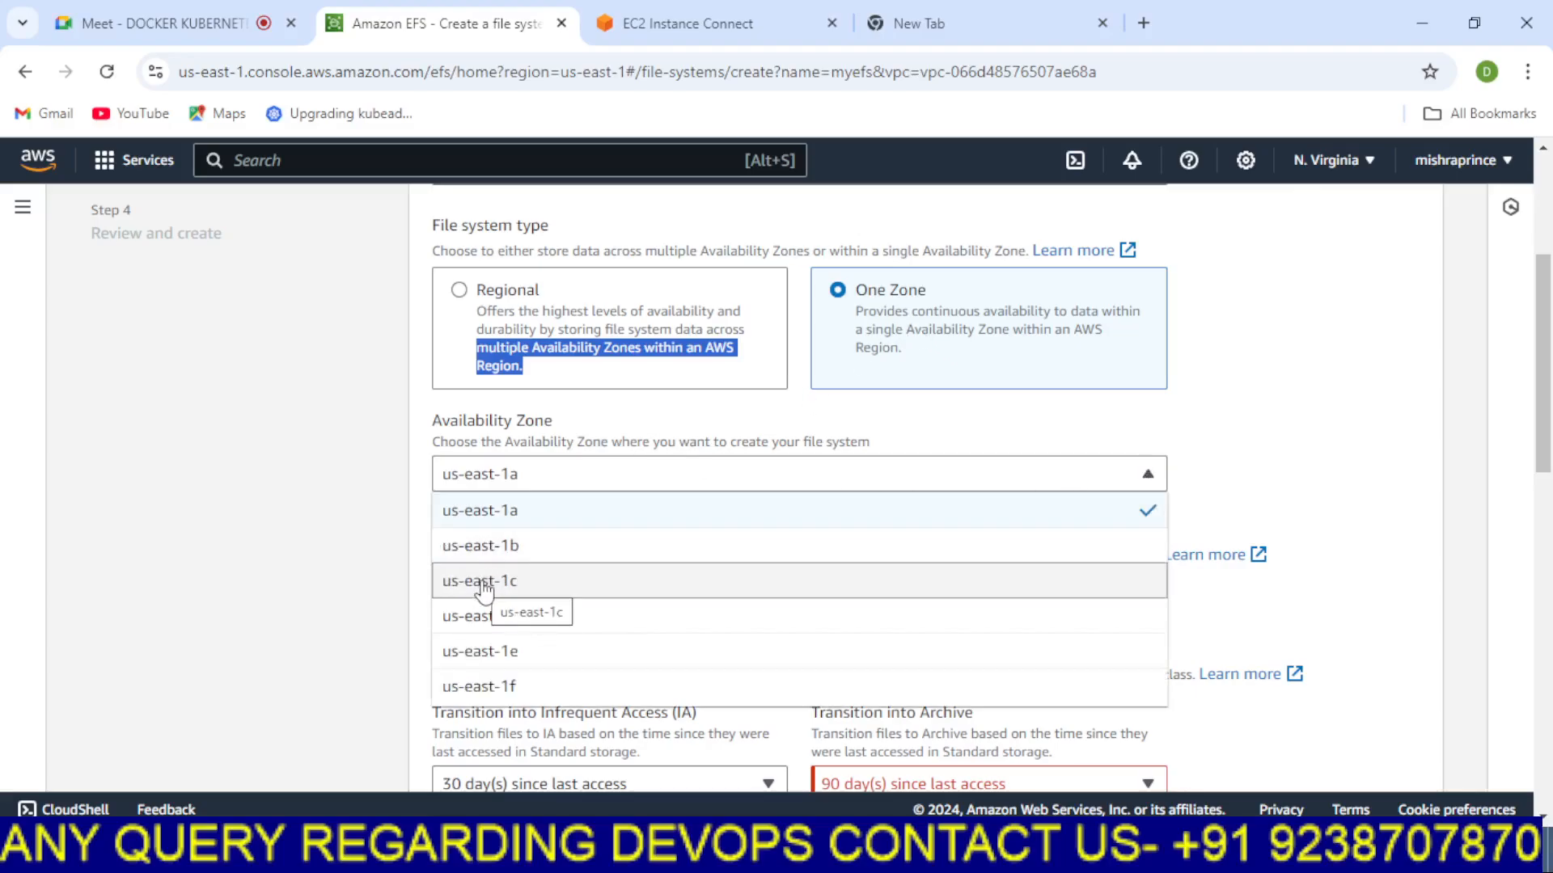
pyautogui.click(1265, 442)
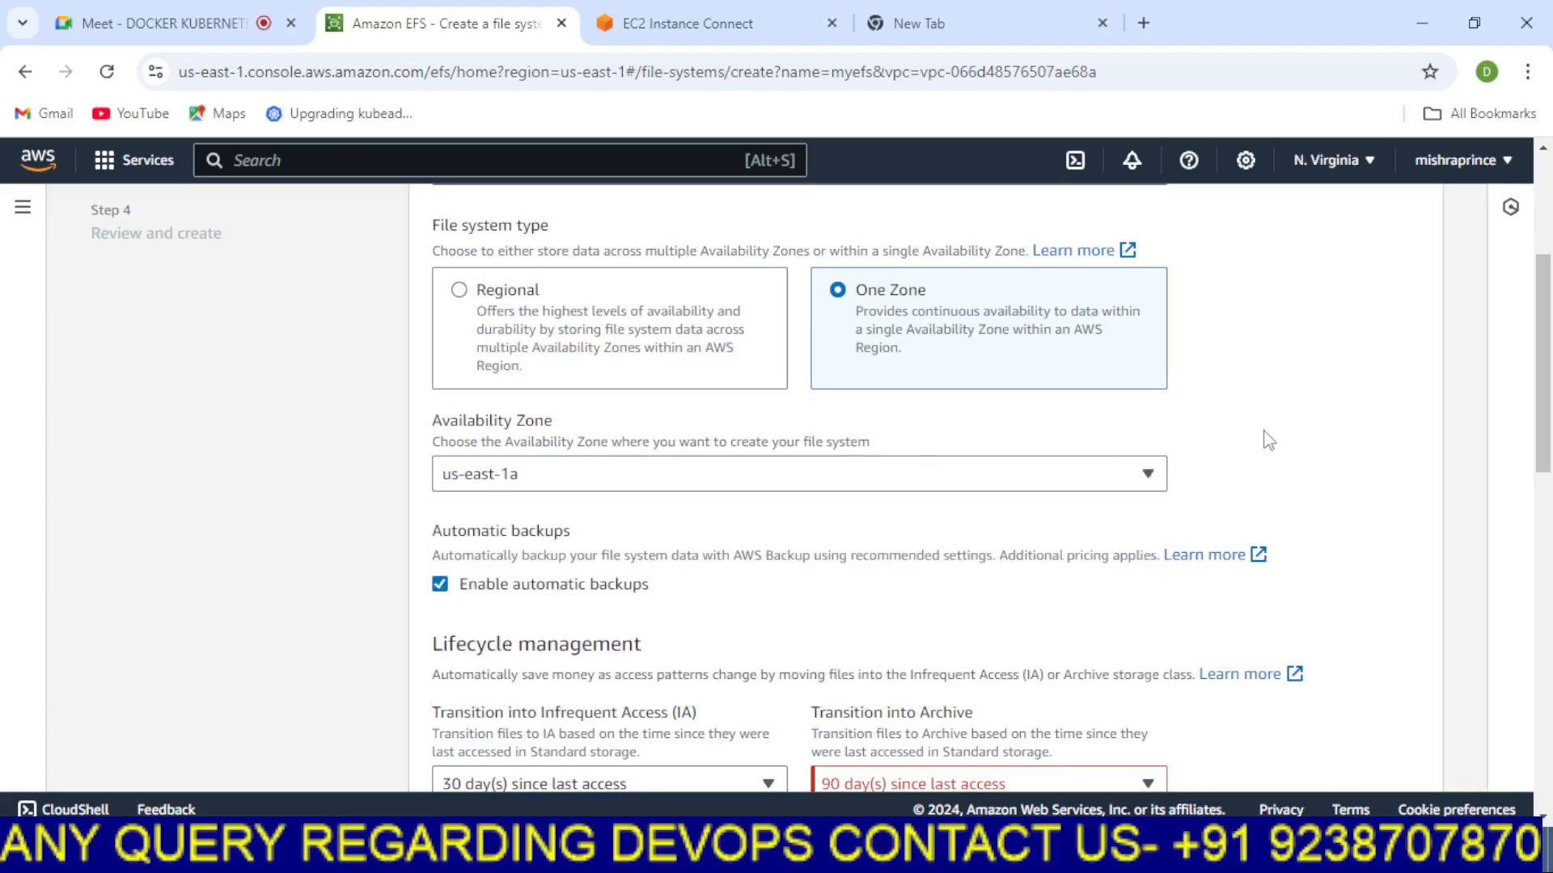
pyautogui.click(459, 291)
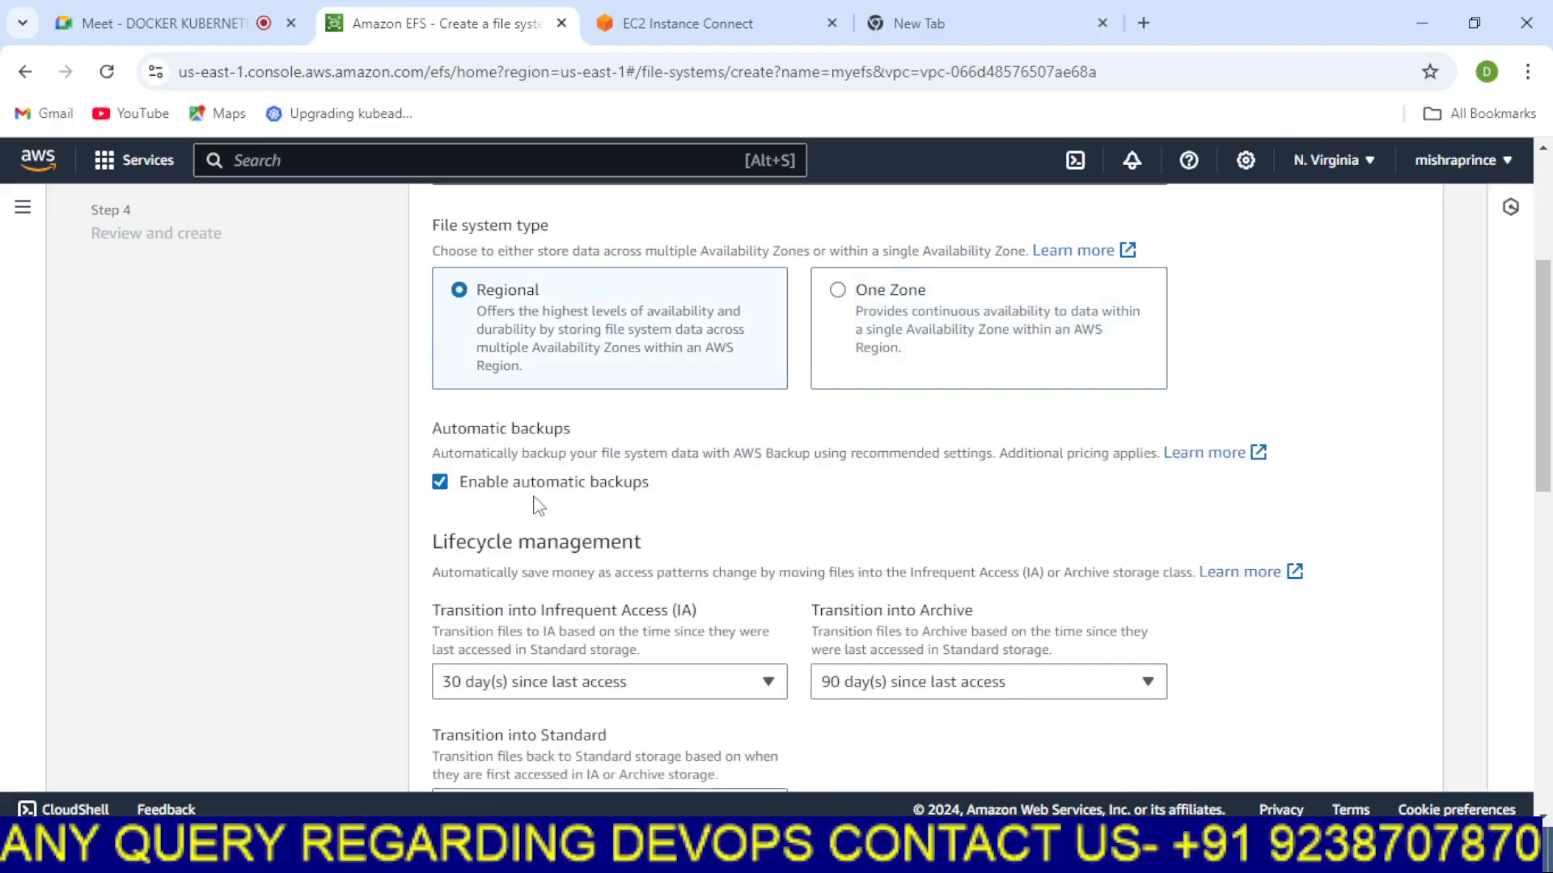
# Review the remaining file system settings, keeping the defaults, and continue to the network access step
pyautogui.moveTo(1546, 453); pyautogui.dragTo(1546, 485)
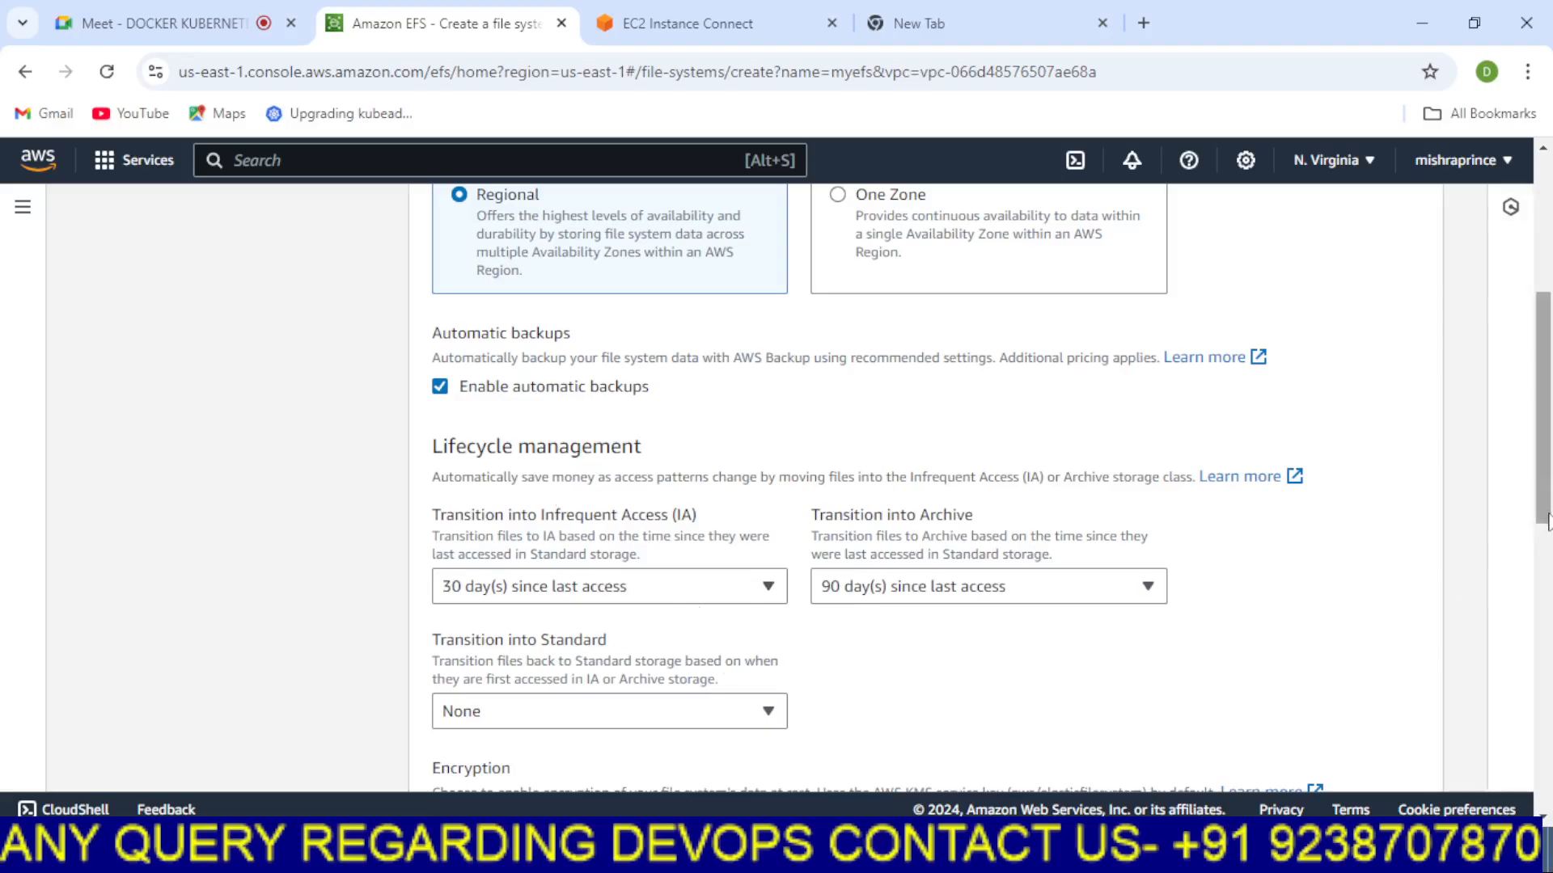
pyautogui.moveTo(1546, 521); pyautogui.dragTo(1551, 711)
pyautogui.moveTo(1550, 593); pyautogui.dragTo(1550, 315)
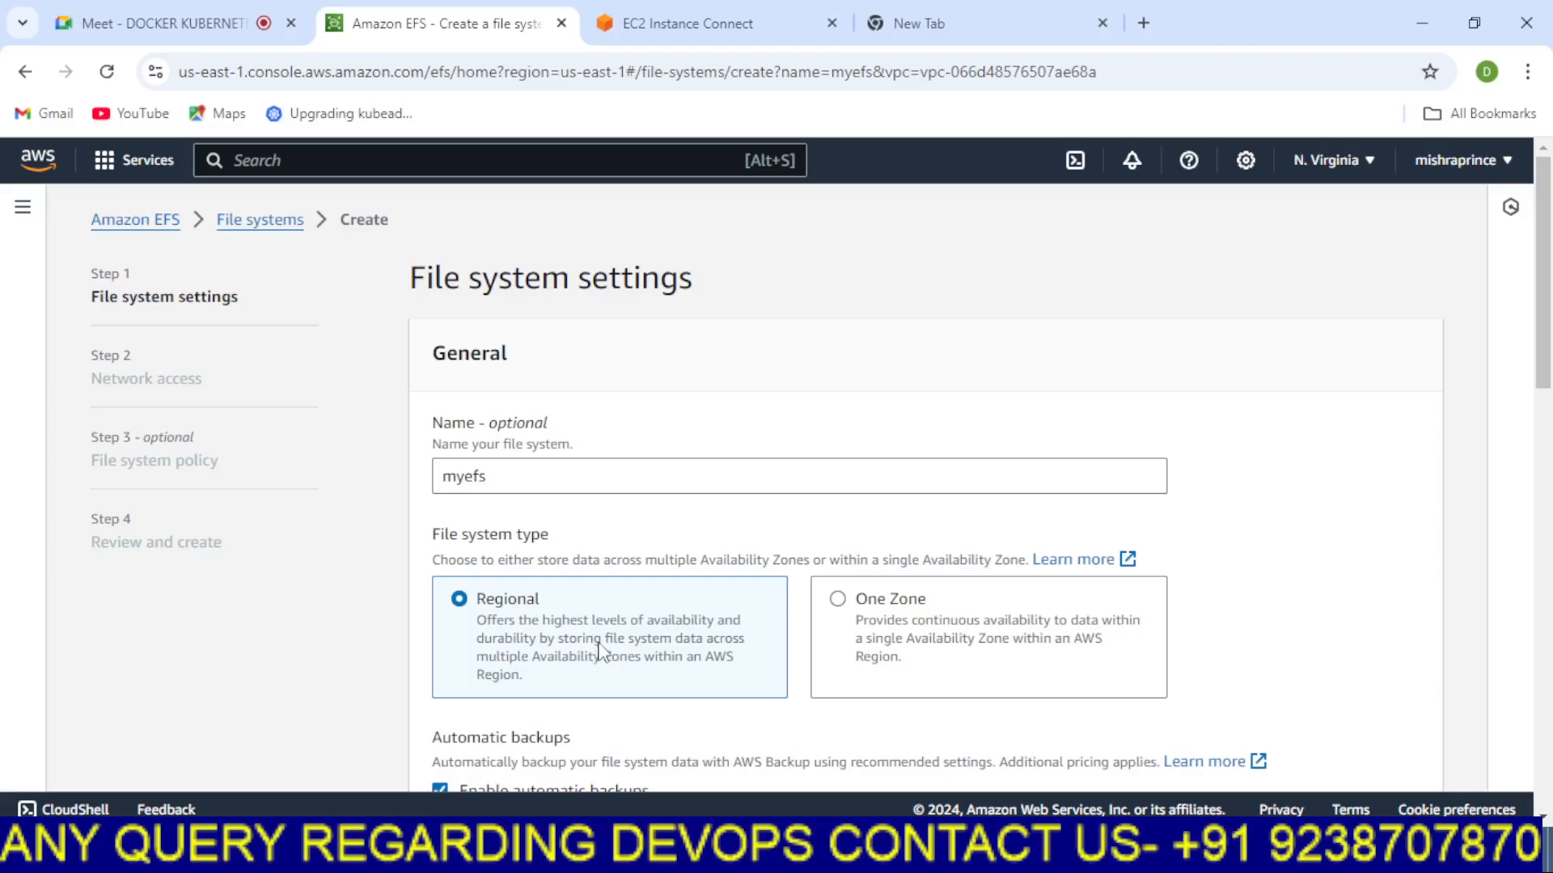
pyautogui.scroll(-15, 1005, 565)
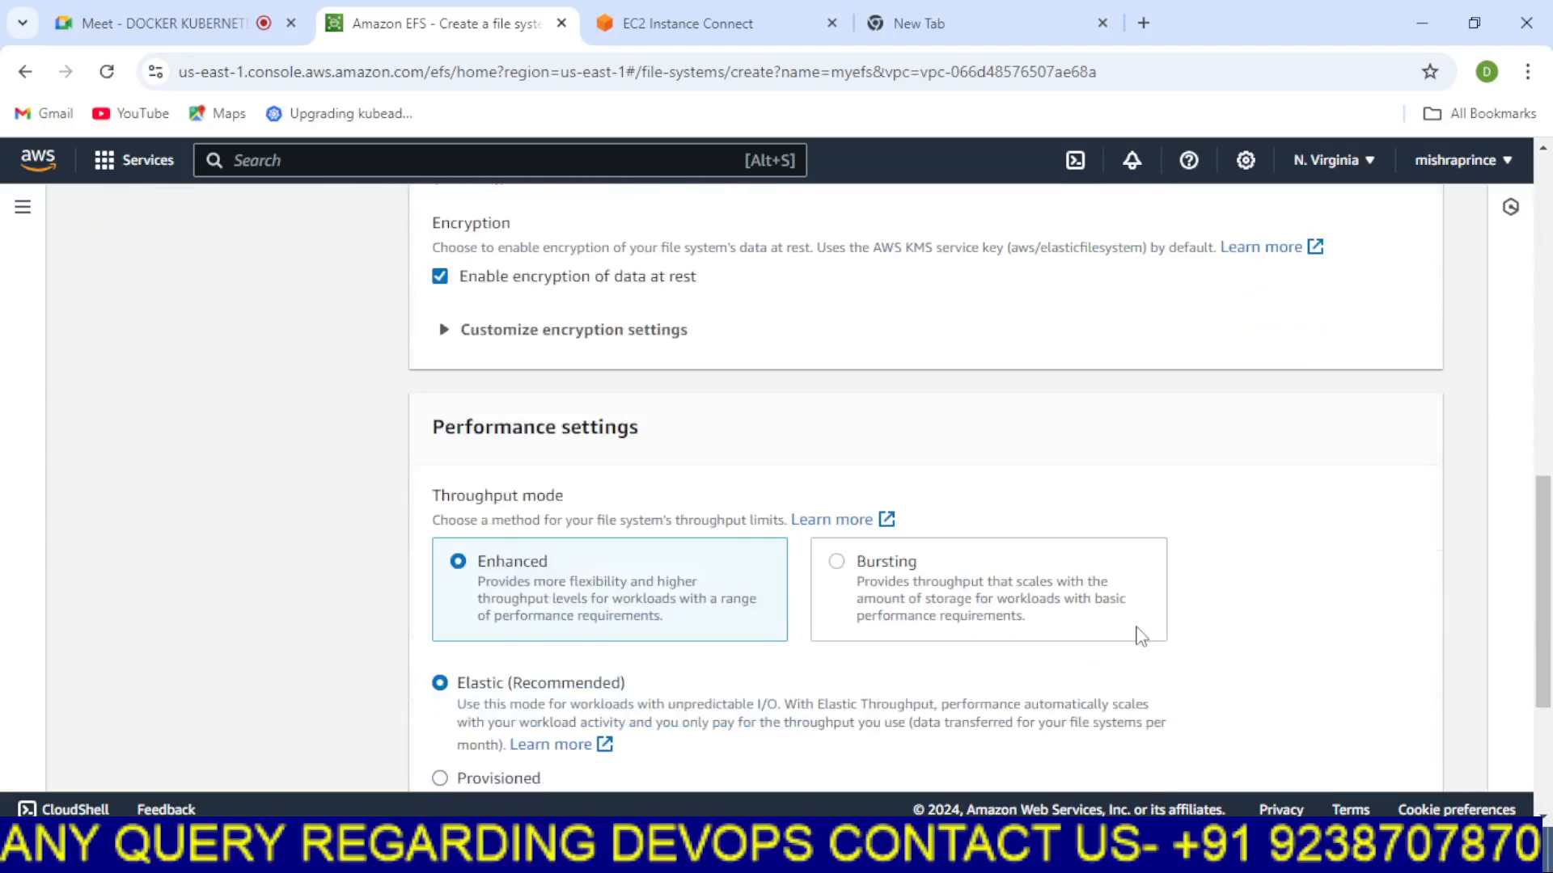
pyautogui.scroll(-3, 1213, 718)
pyautogui.click(1413, 756)
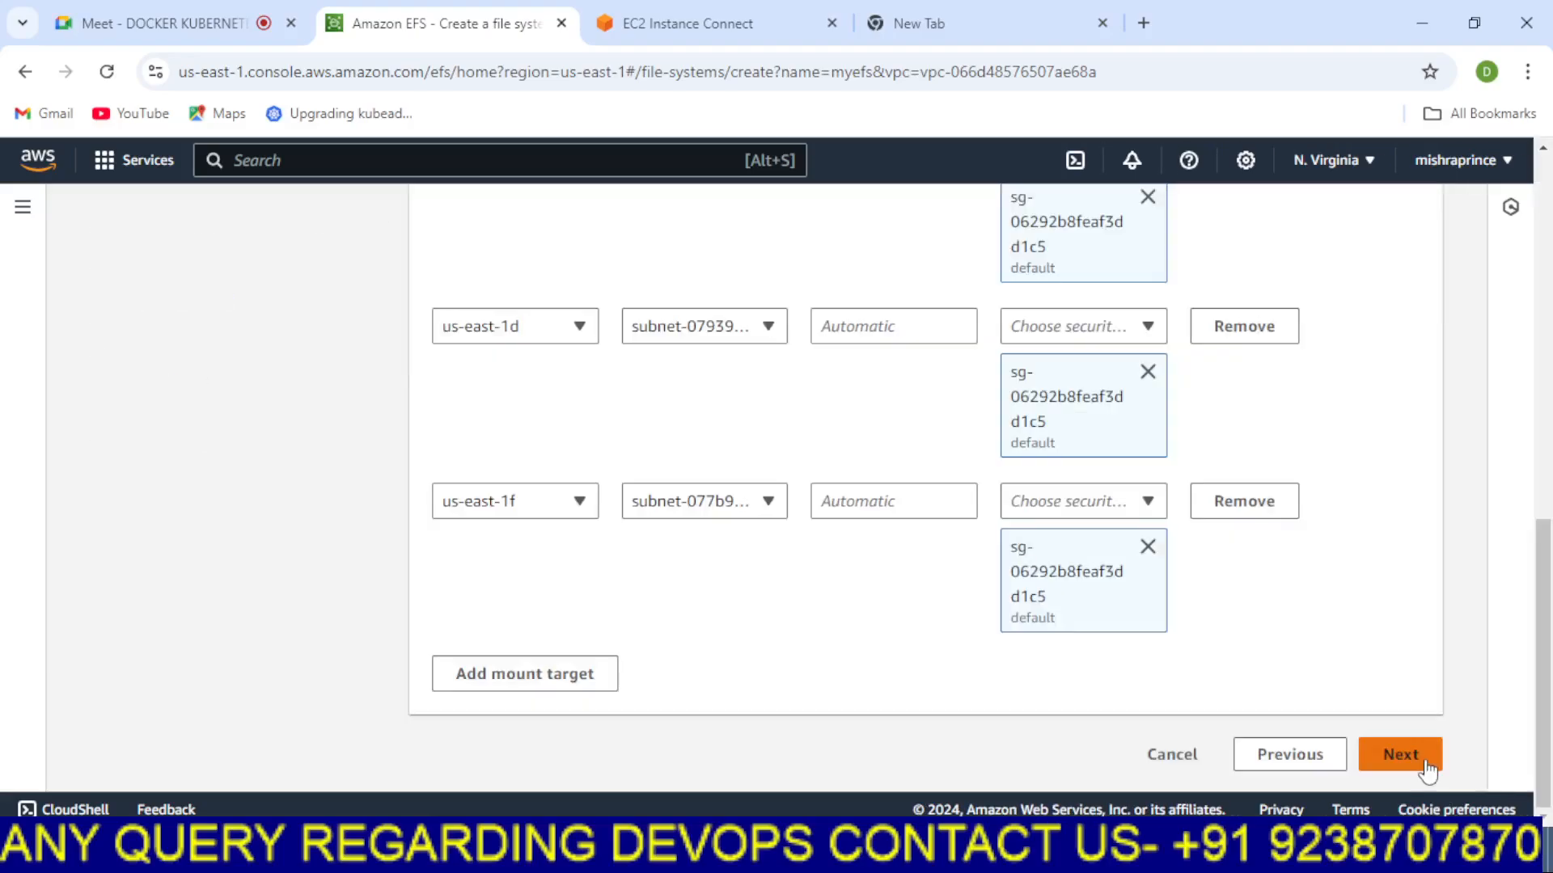
# Review the default VPC's mount targets across the availability zones and continue to the file system policy step
pyautogui.scroll(5, 1302, 648)
pyautogui.scroll(5, 1303, 647)
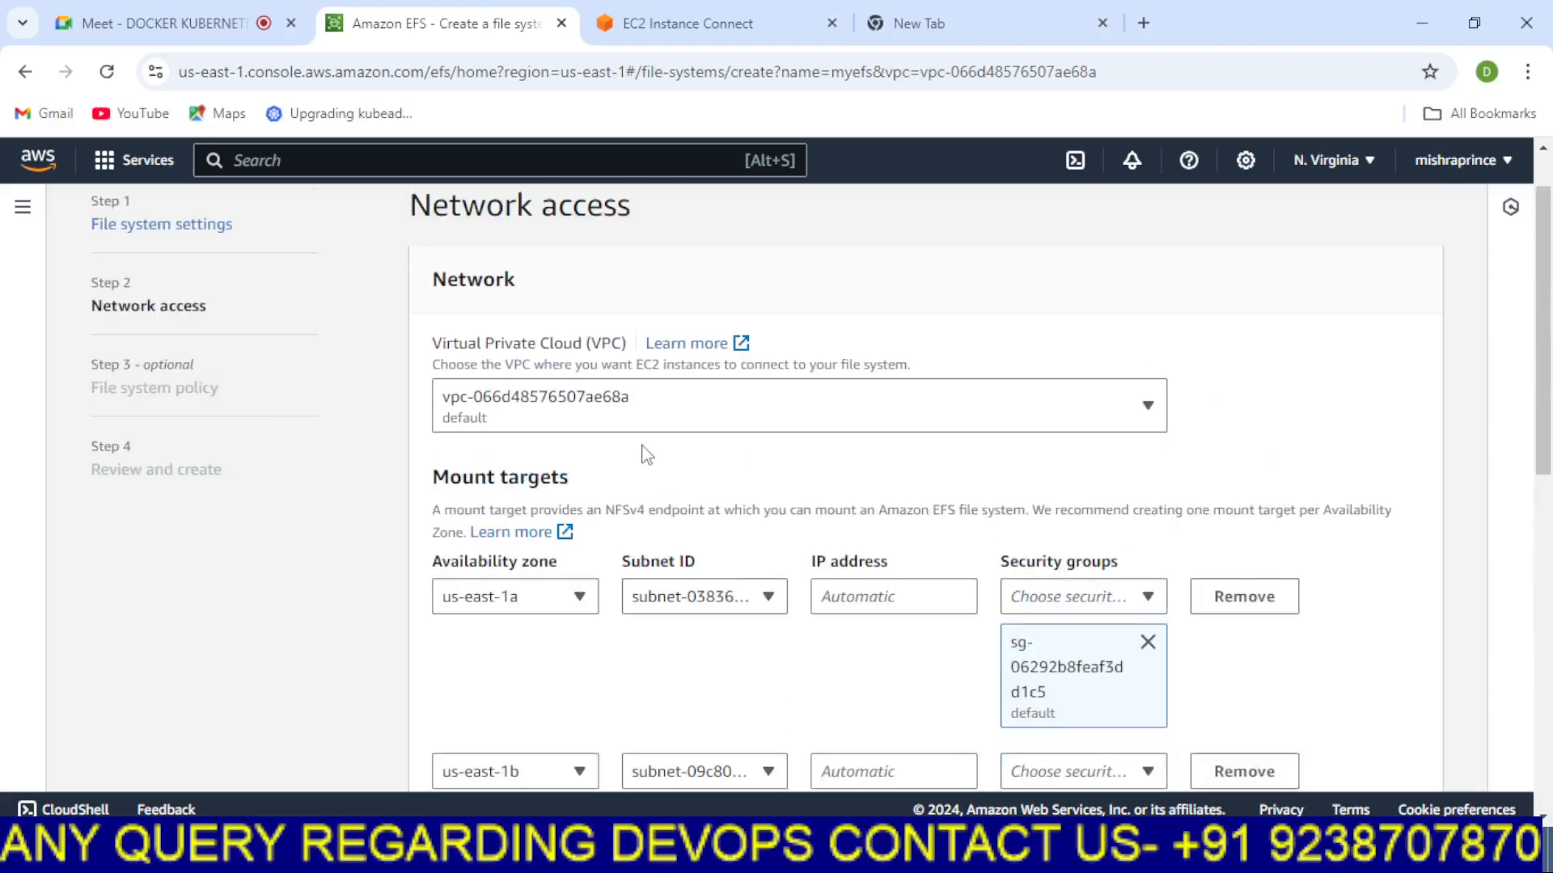
pyautogui.scroll(-4, 655, 450)
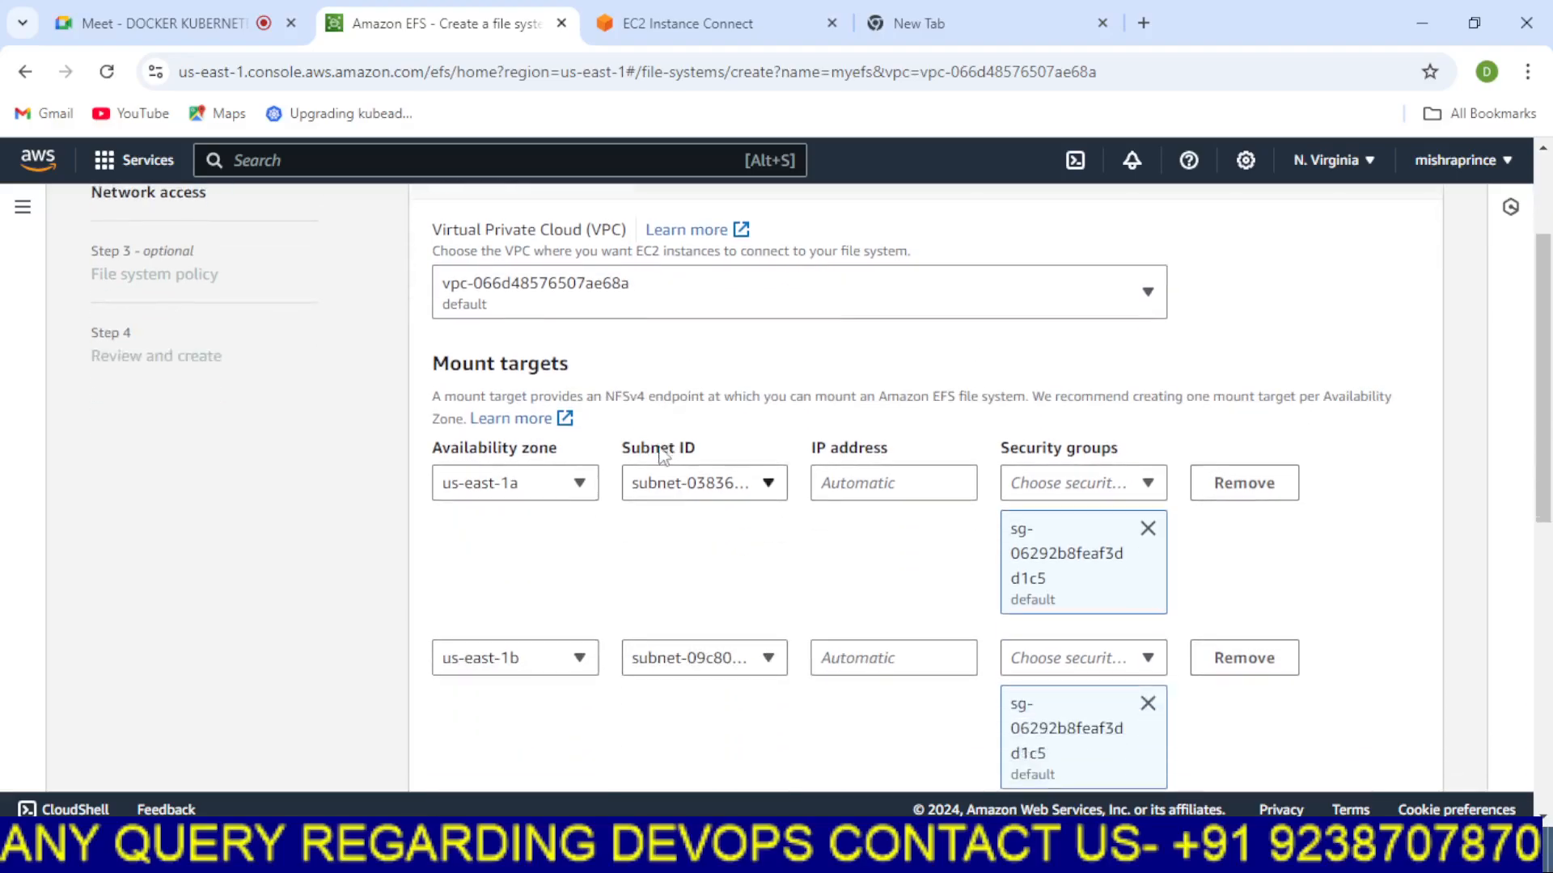
pyautogui.scroll(-4, 550, 597)
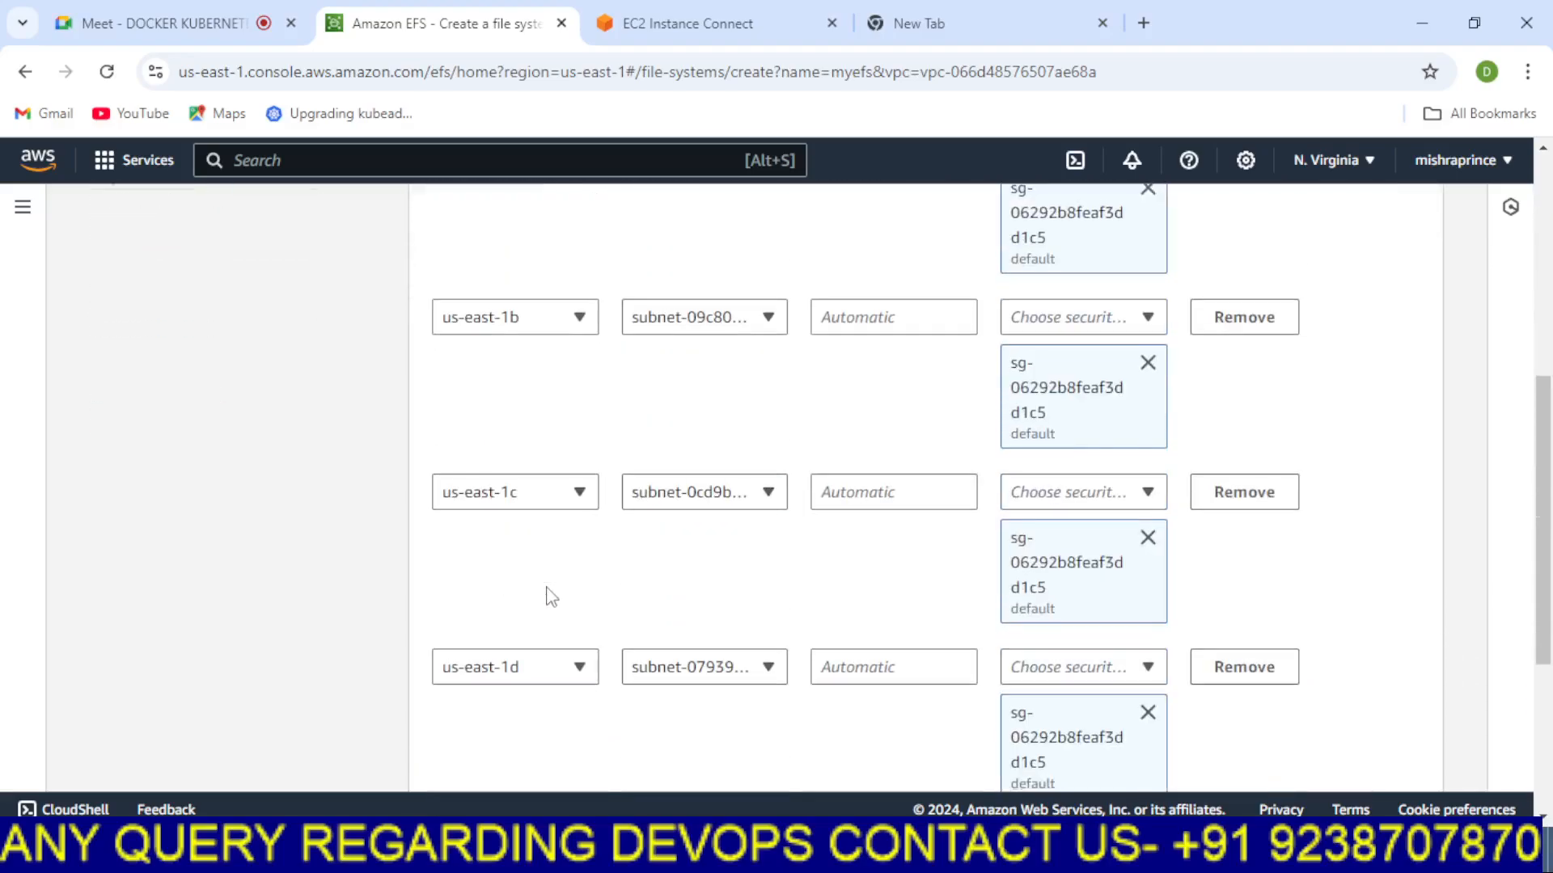
pyautogui.scroll(-1, 550, 600)
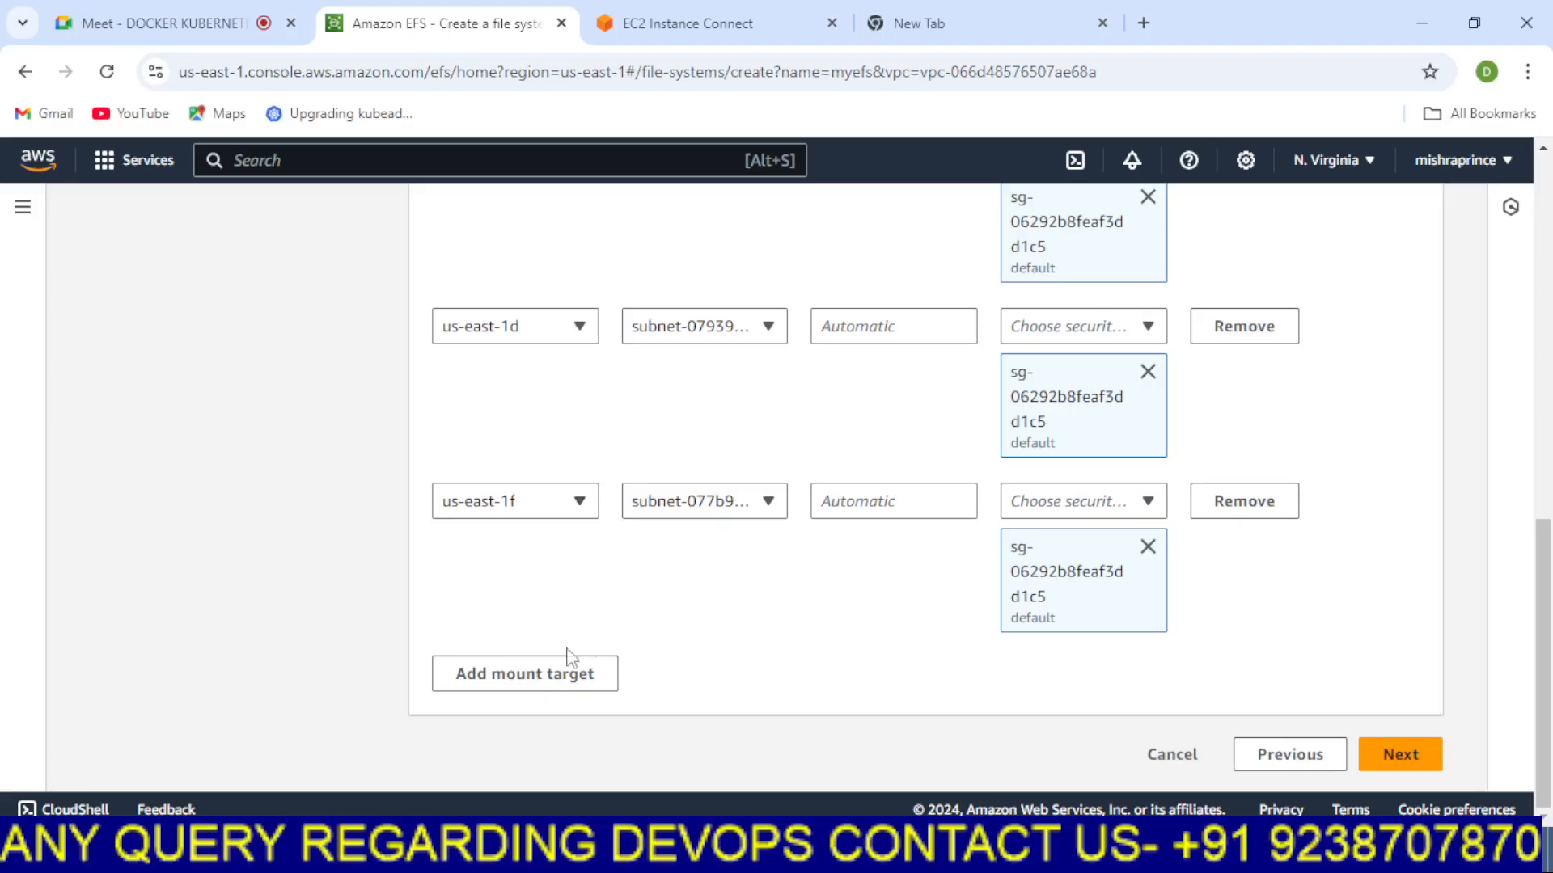
pyautogui.scroll(1, 605, 591)
pyautogui.scroll(4, 602, 582)
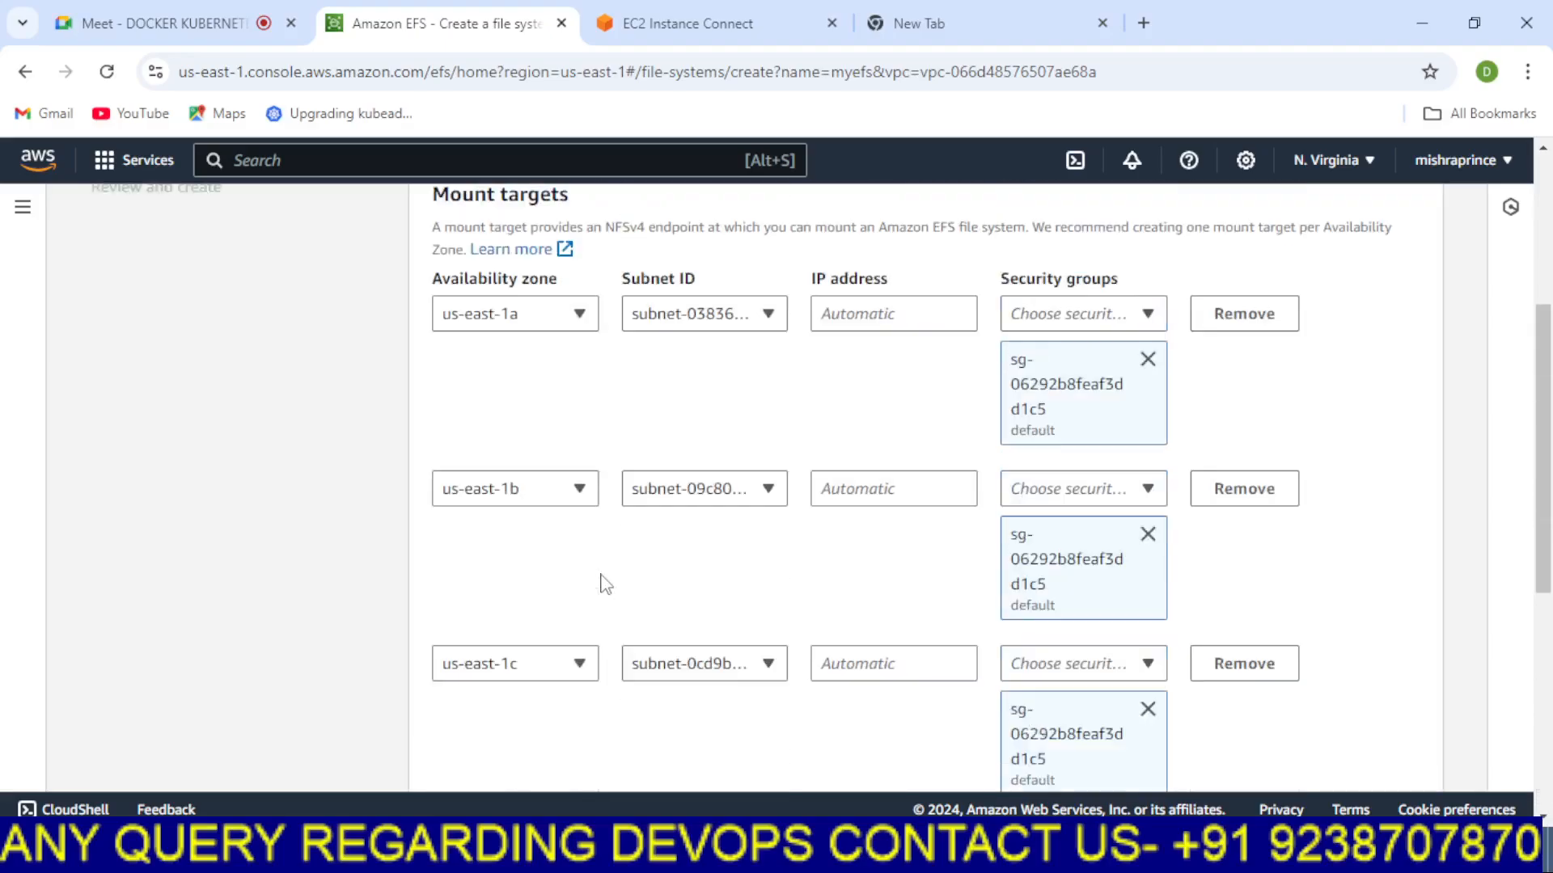
pyautogui.scroll(-5, 602, 582)
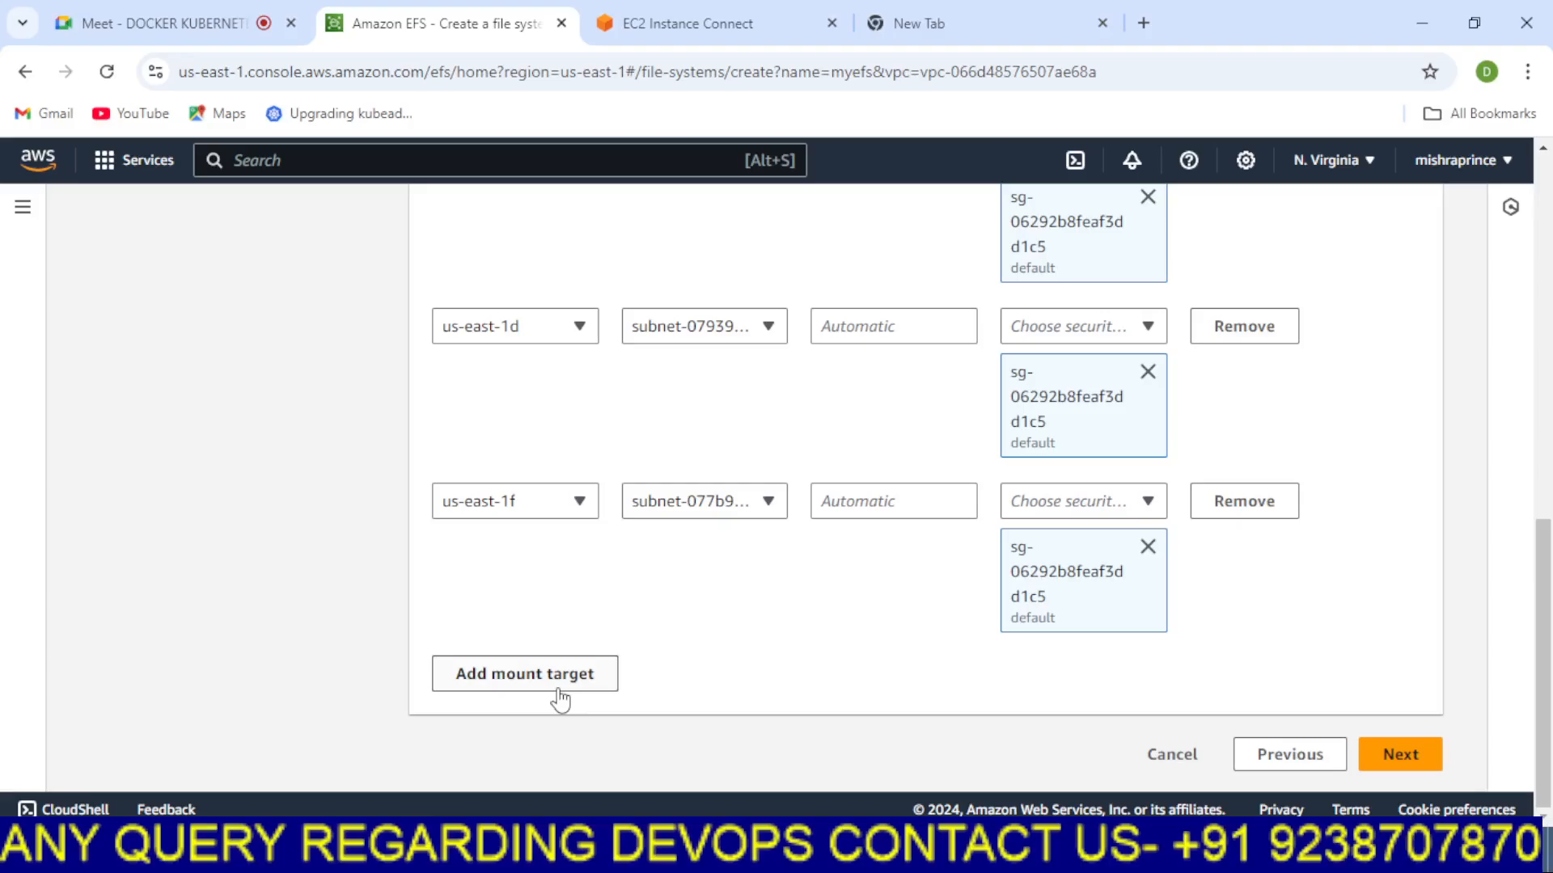
pyautogui.click(1396, 757)
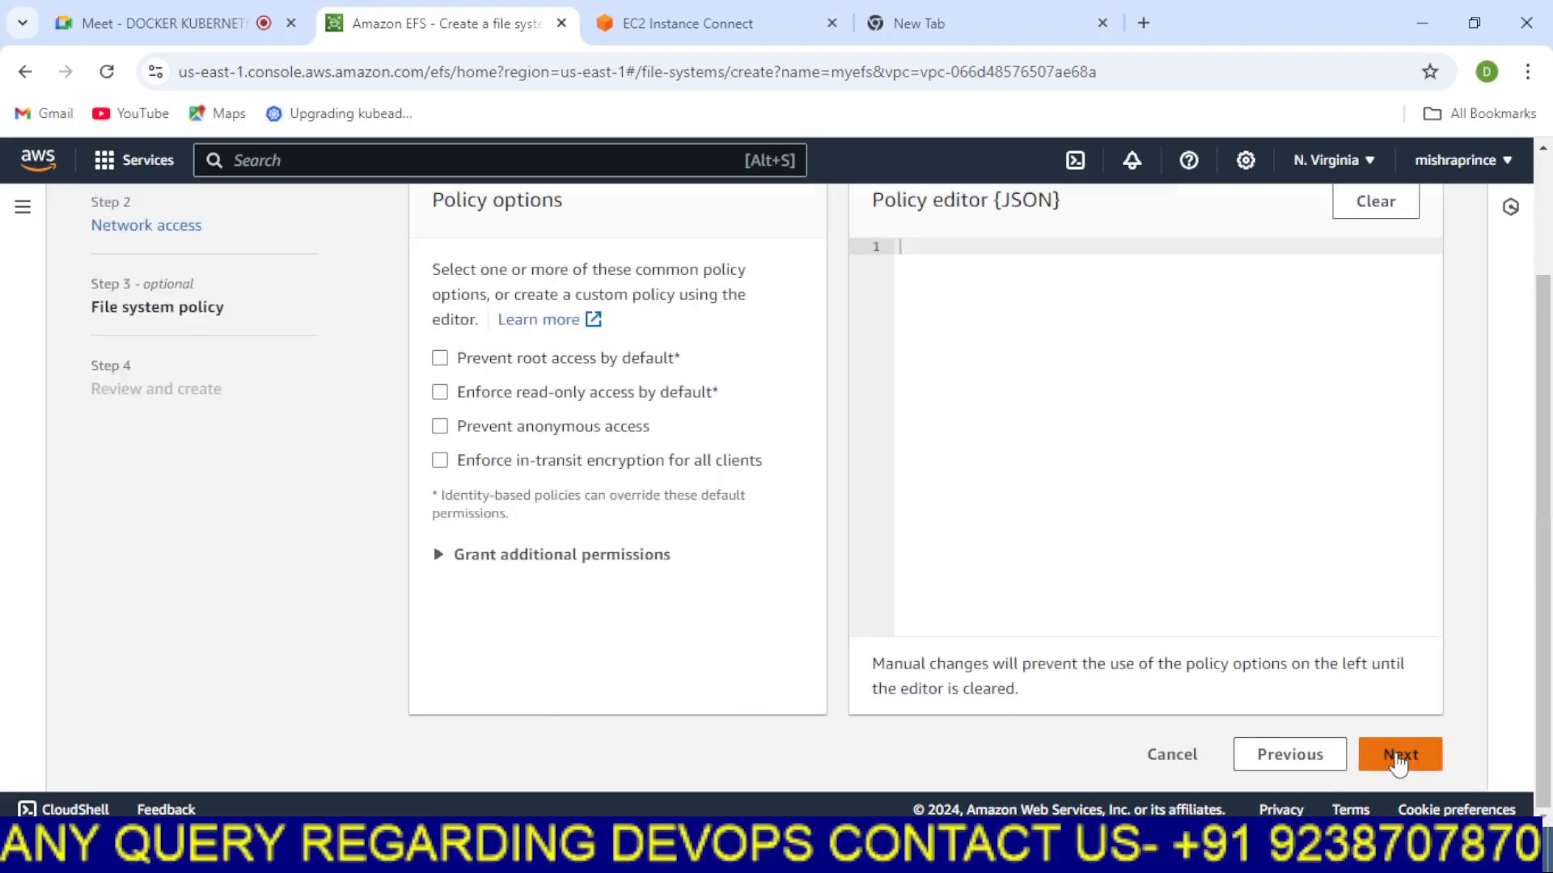
# Skip the optional file system policy and continue to the review step
pyautogui.scroll(3, 814, 533)
pyautogui.scroll(-3, 895, 537)
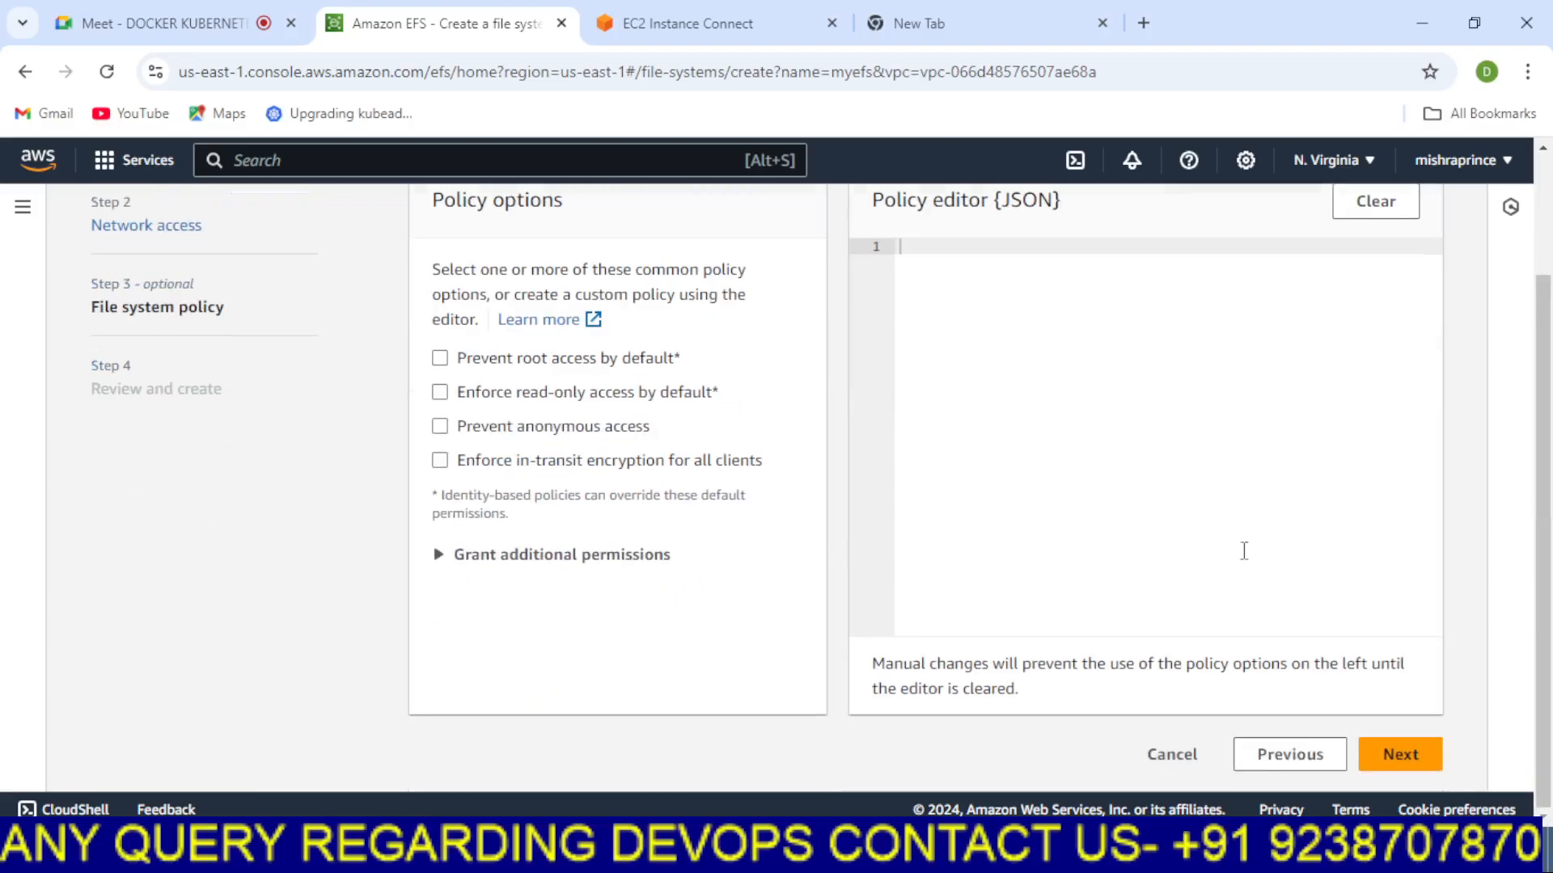
pyautogui.click(1395, 760)
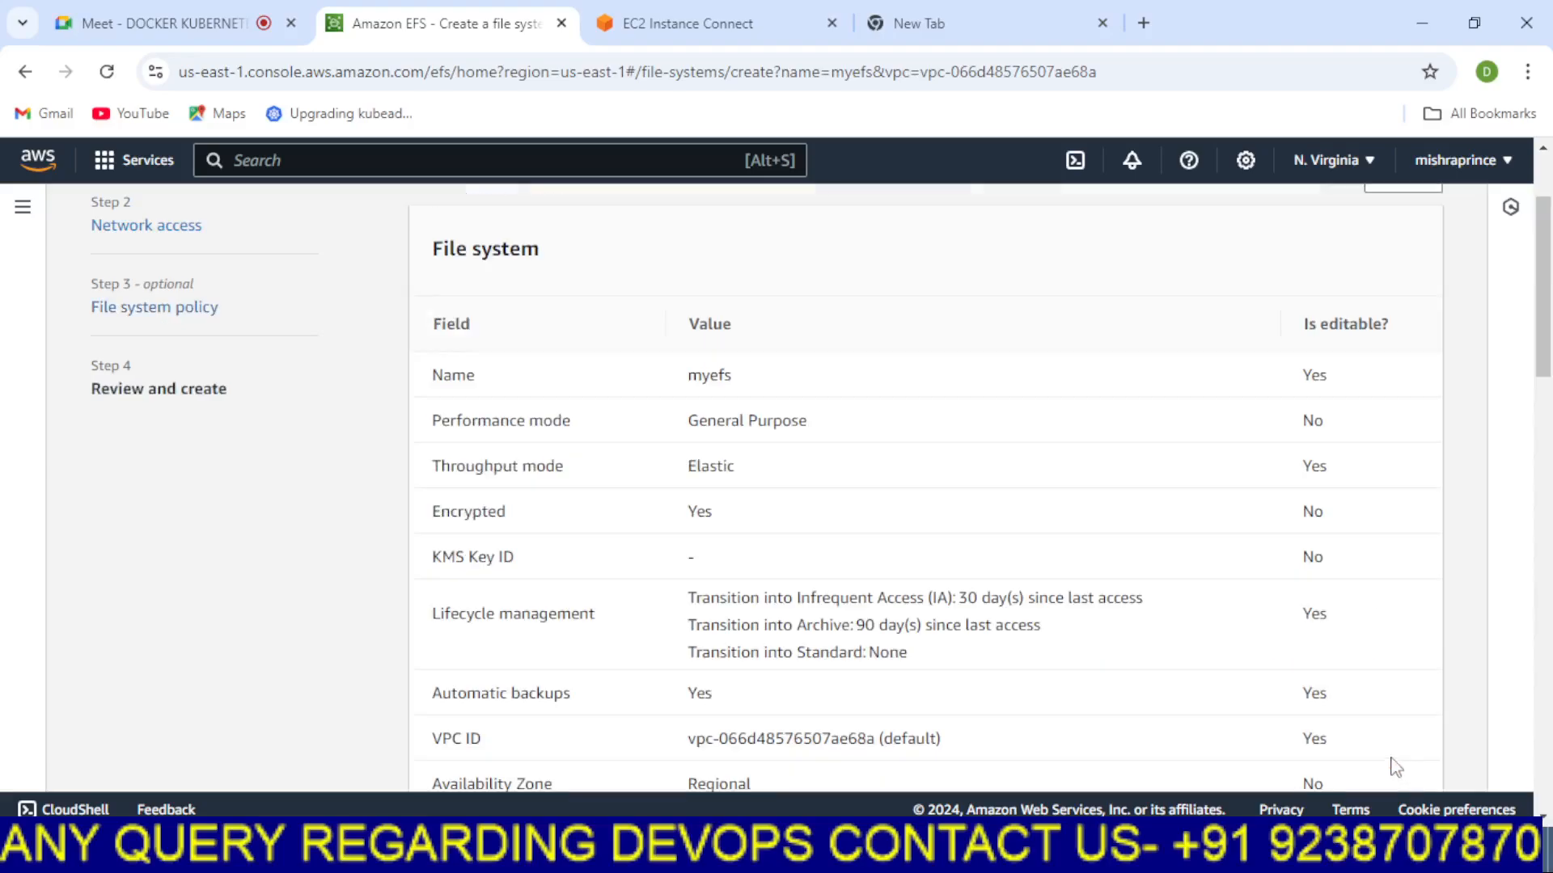
# Review the file system summary and mount targets, then create the myefs file system
pyautogui.scroll(-2, 873, 527)
pyautogui.scroll(-15, 872, 528)
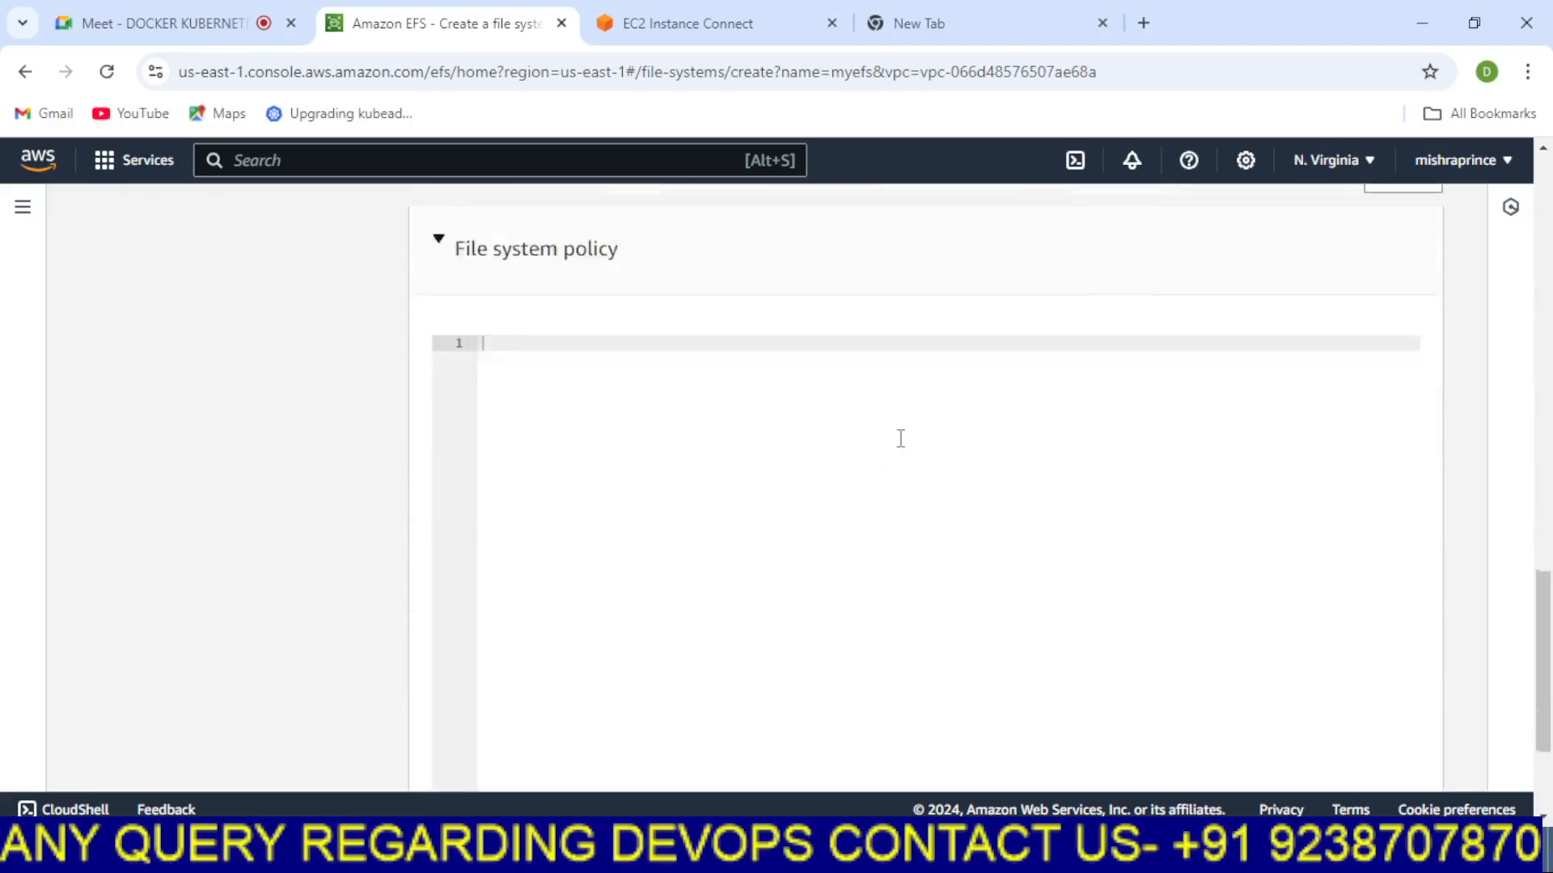
pyautogui.scroll(7, 881, 444)
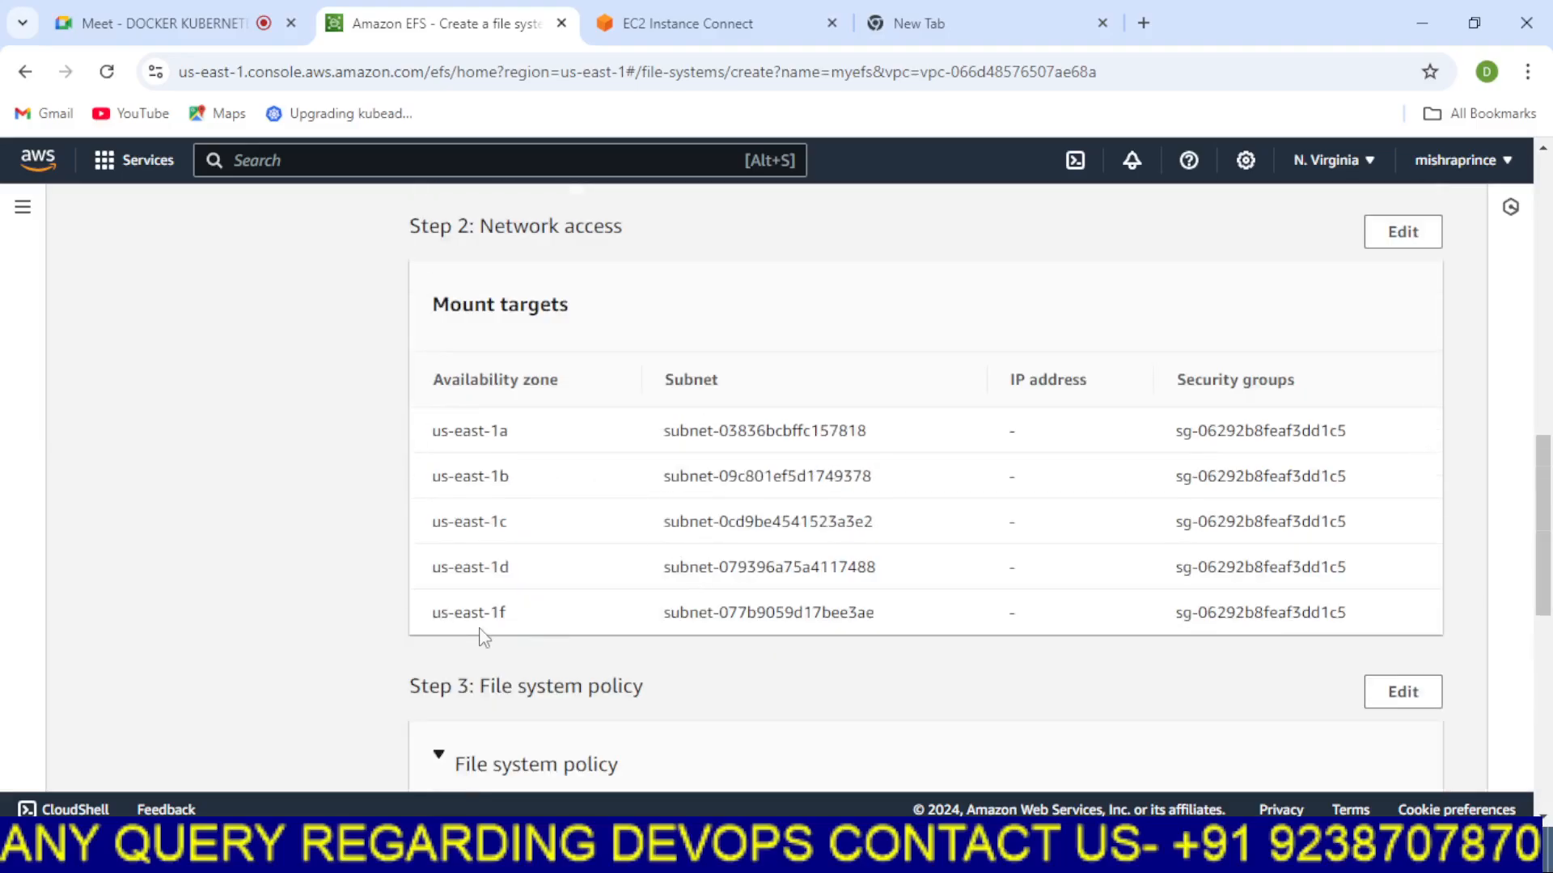
pyautogui.scroll(-1, 1049, 589)
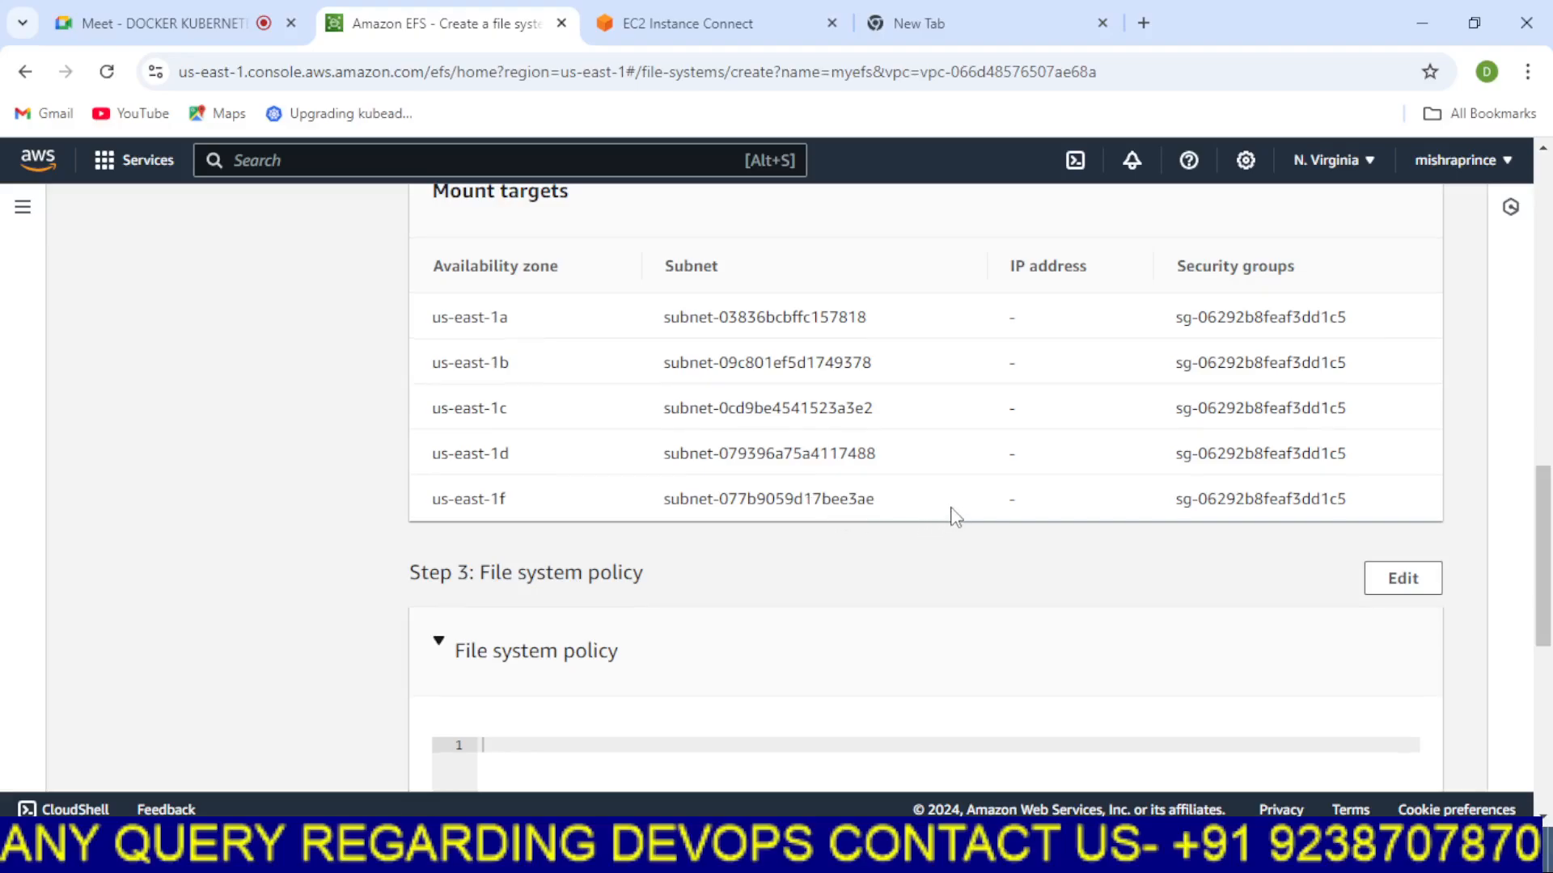
pyautogui.scroll(-5, 954, 515)
pyautogui.click(1405, 753)
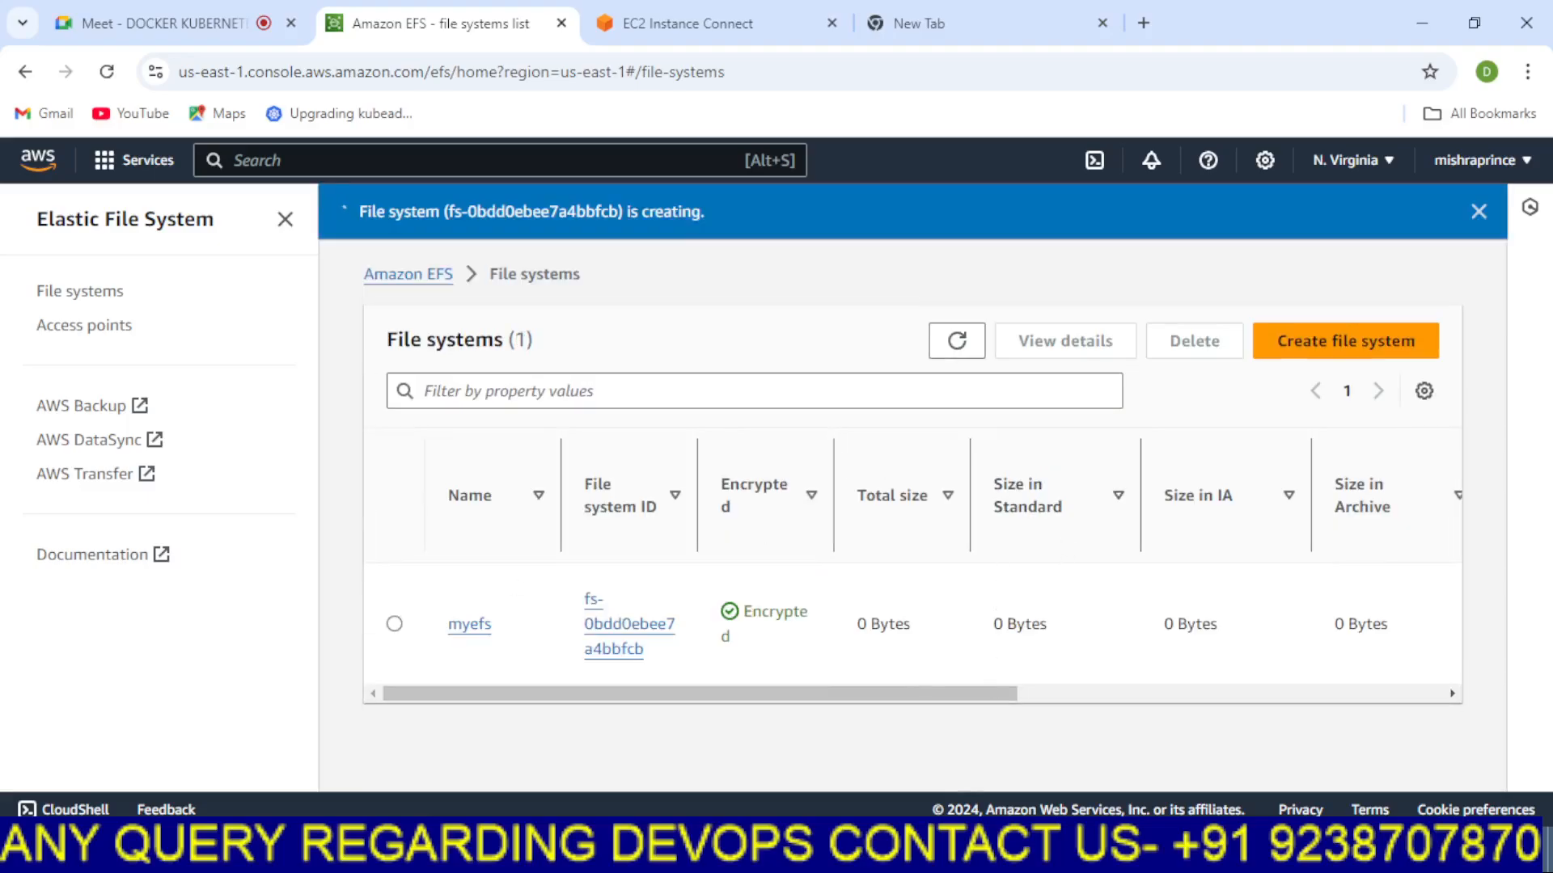
# Switch to Paint and add the text label muliaz beside the boxed EFS icon in the diagram
pyautogui.click(712, 851)
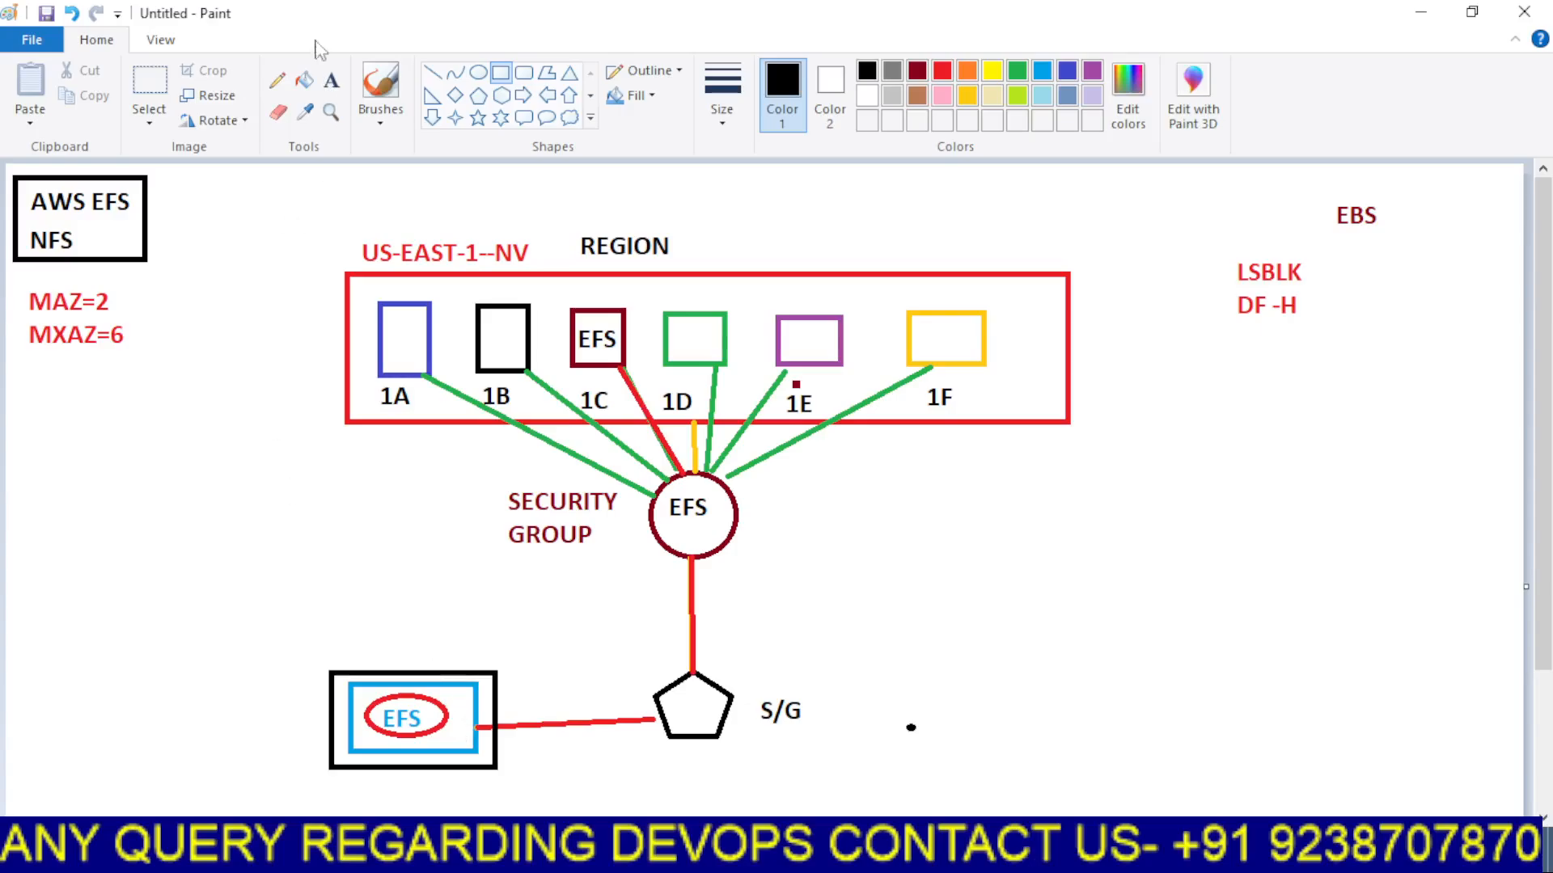
pyautogui.click(331, 80)
pyautogui.moveTo(255, 750); pyautogui.dragTo(257, 751)
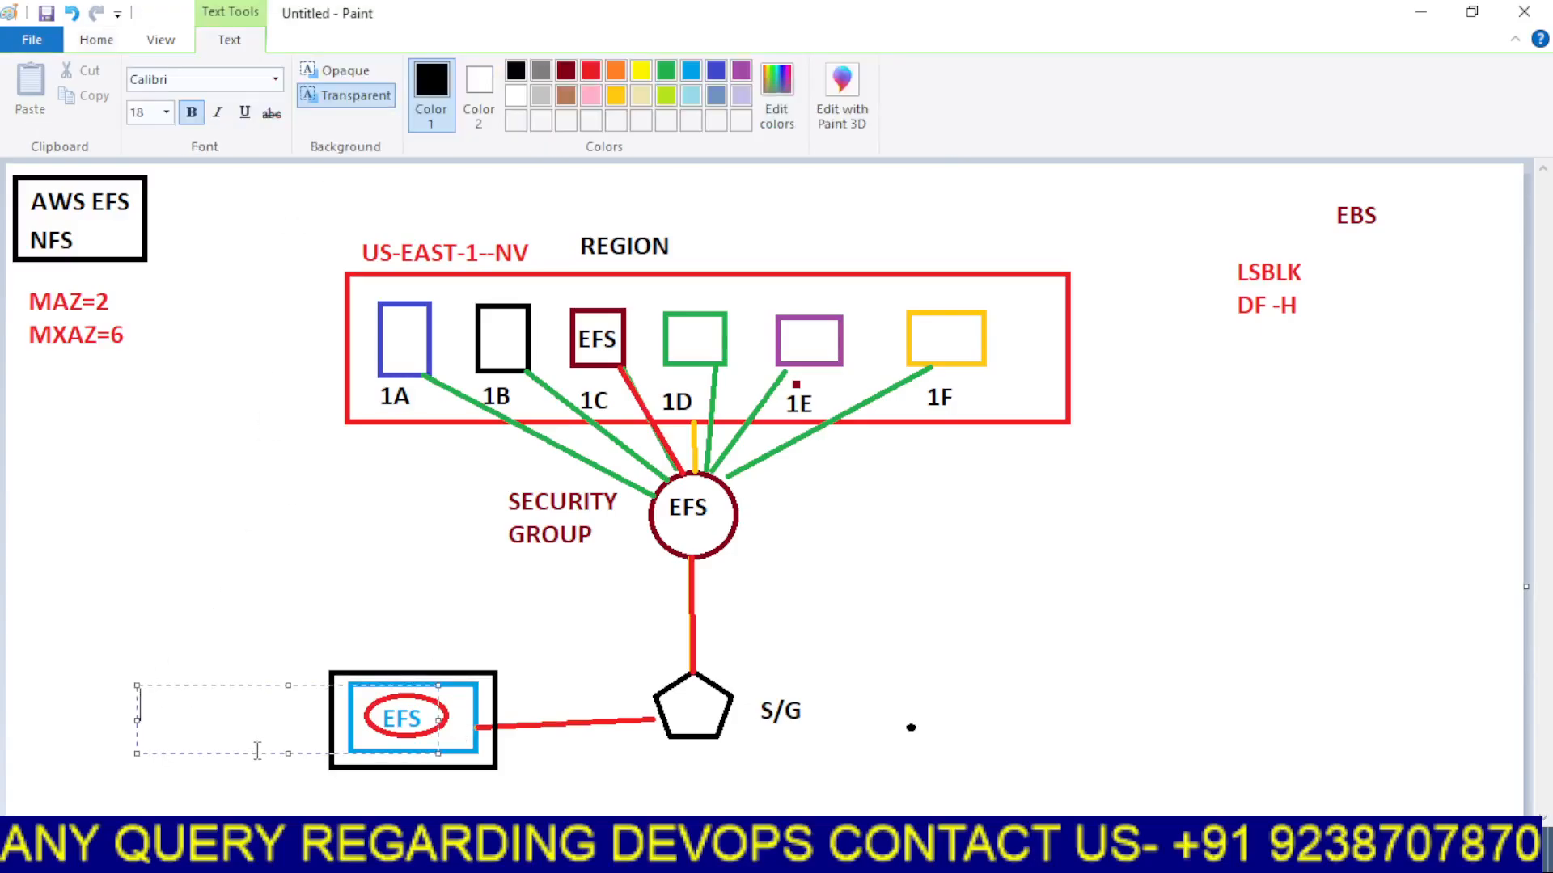
pyautogui.write('muliaz')
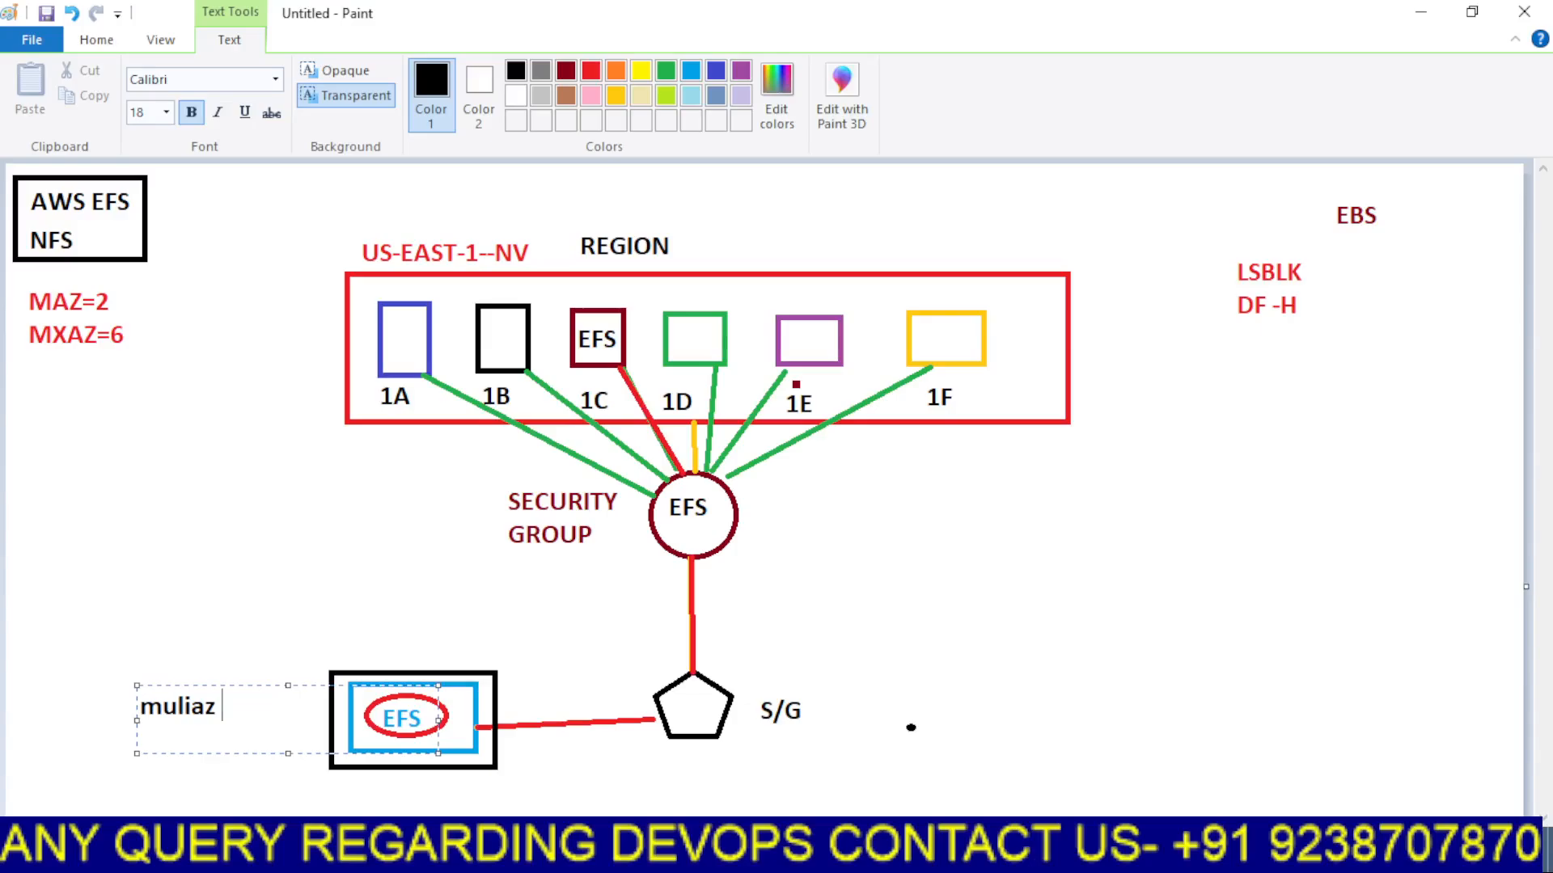
pyautogui.click(780, 652)
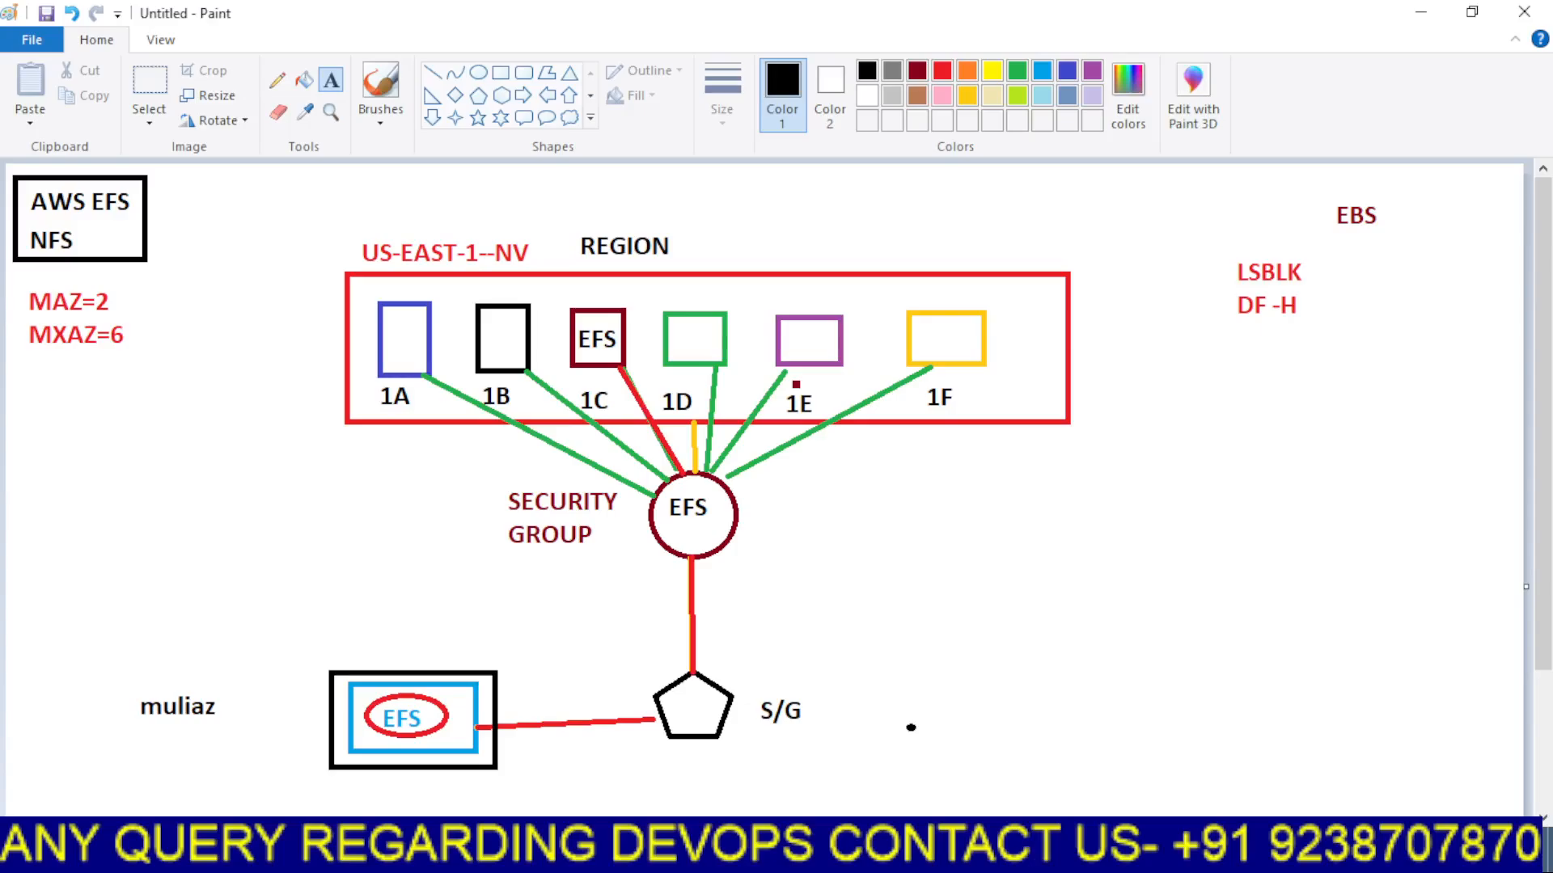
# Return to the browser and open the myefs file system's details page
pyautogui.moveTo(801, 856)
pyautogui.click(701, 748)
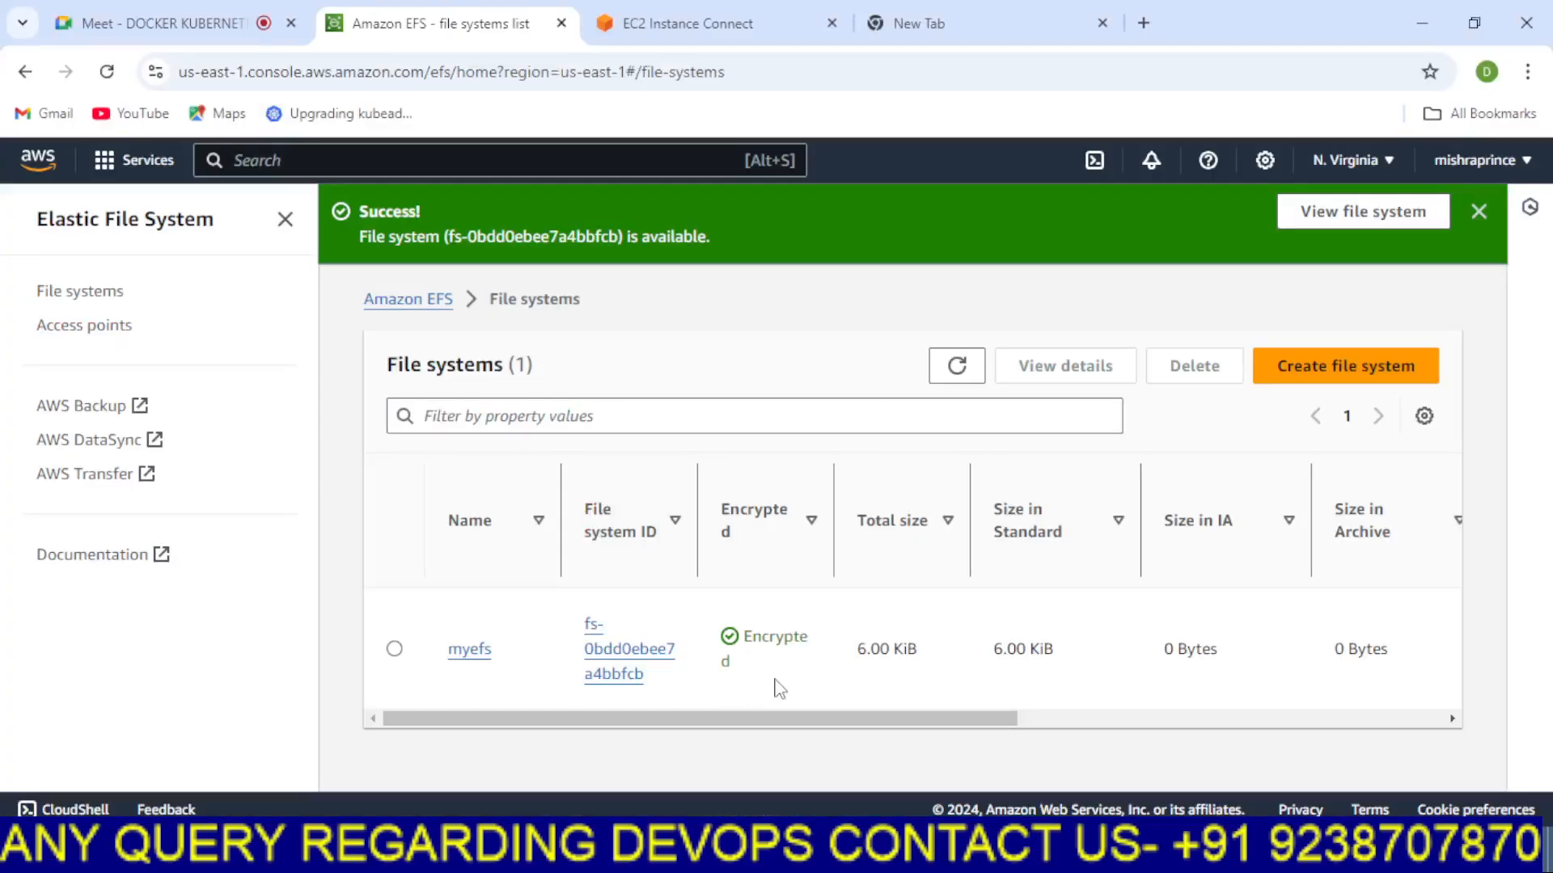
pyautogui.moveTo(841, 720); pyautogui.dragTo(715, 717)
pyautogui.click(455, 652)
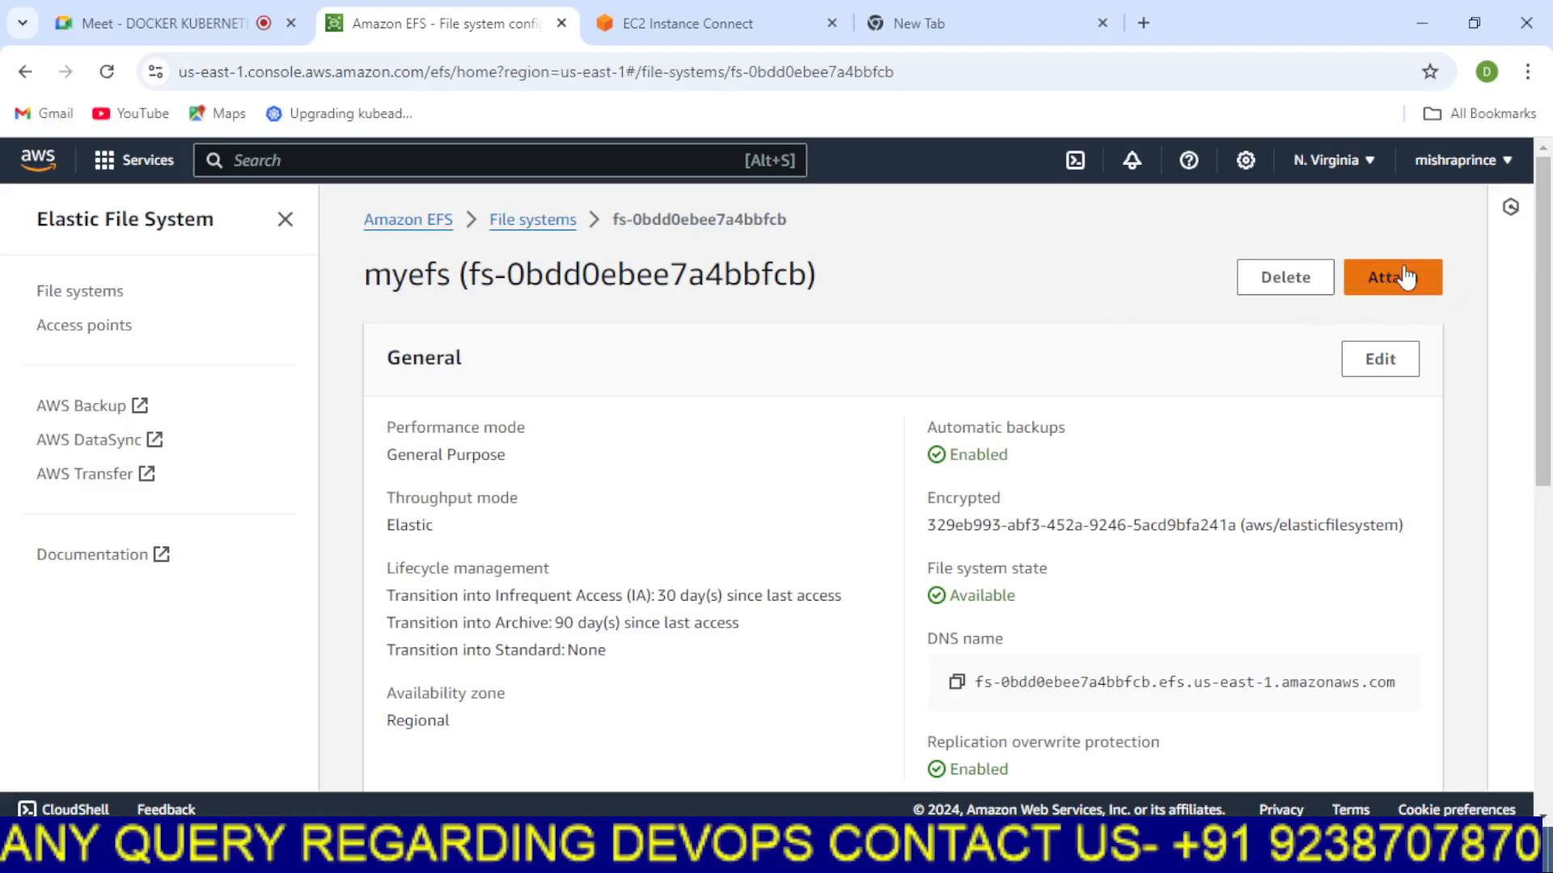
# Examine the myefs file system's general settings, state, DNS name and detail tabs
pyautogui.moveTo(1545, 378)
pyautogui.mouseDown()
pyautogui.moveTo(1548, 709)
pyautogui.moveTo(1548, 399)
pyautogui.mouseUp()
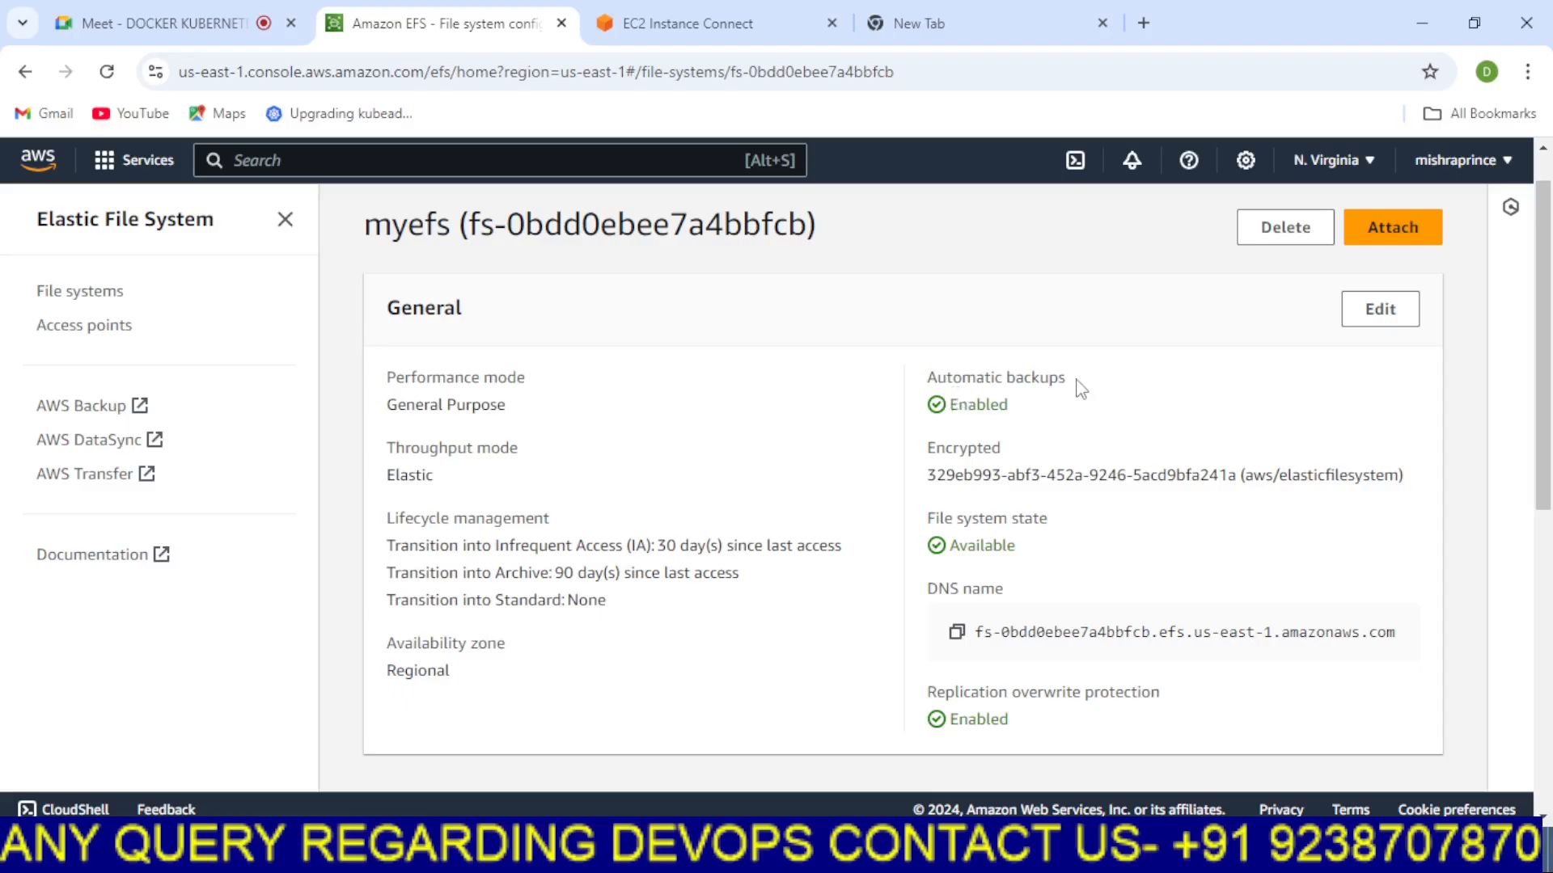
pyautogui.moveTo(1078, 388); pyautogui.dragTo(911, 394)
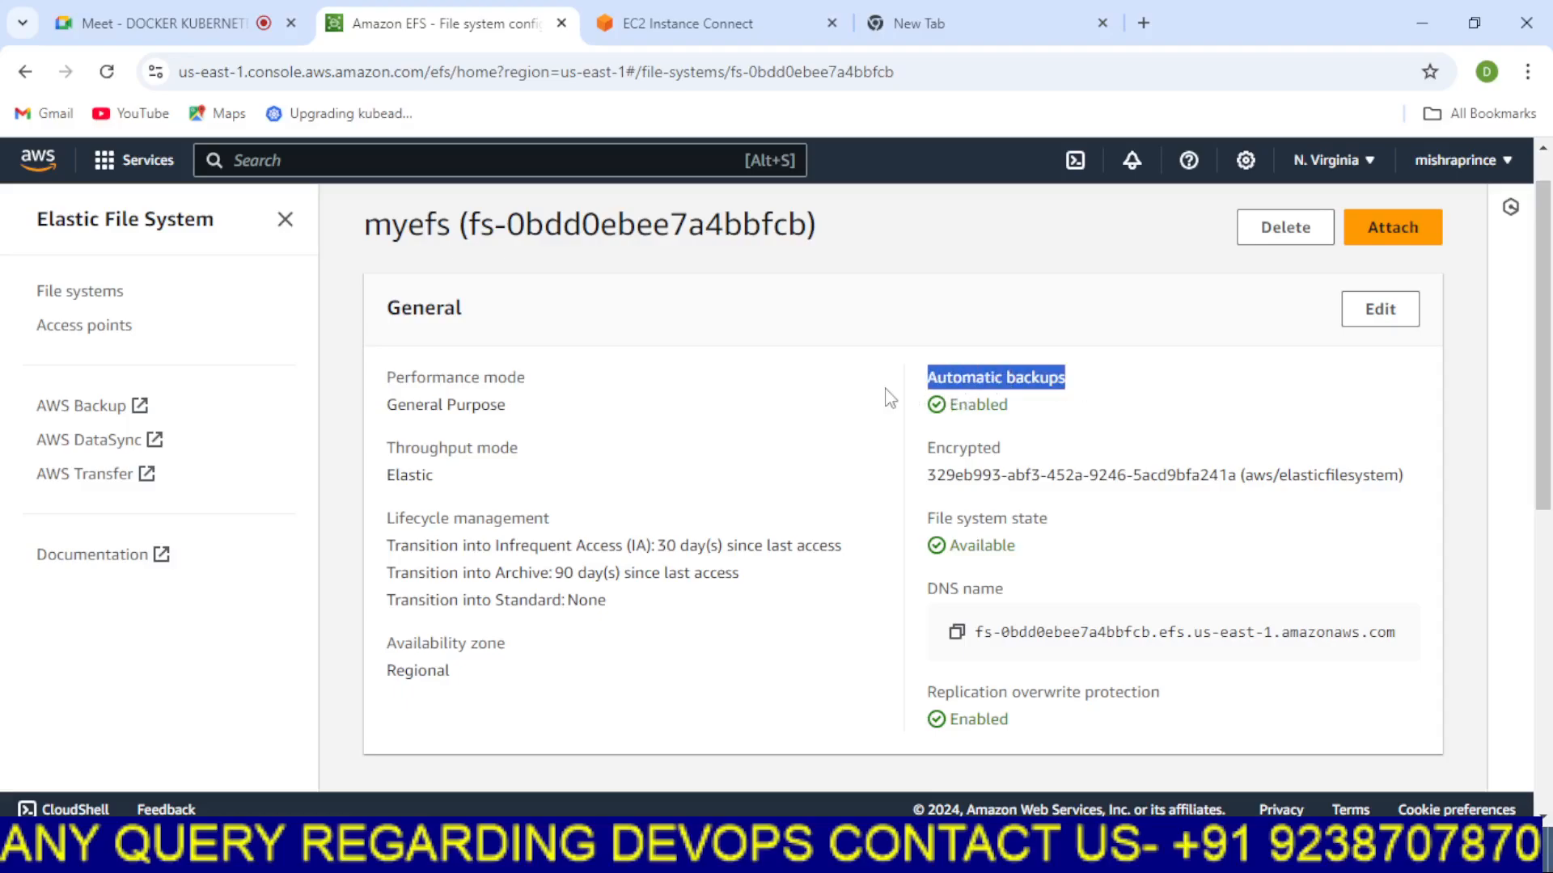
pyautogui.moveTo(1021, 552); pyautogui.dragTo(942, 551)
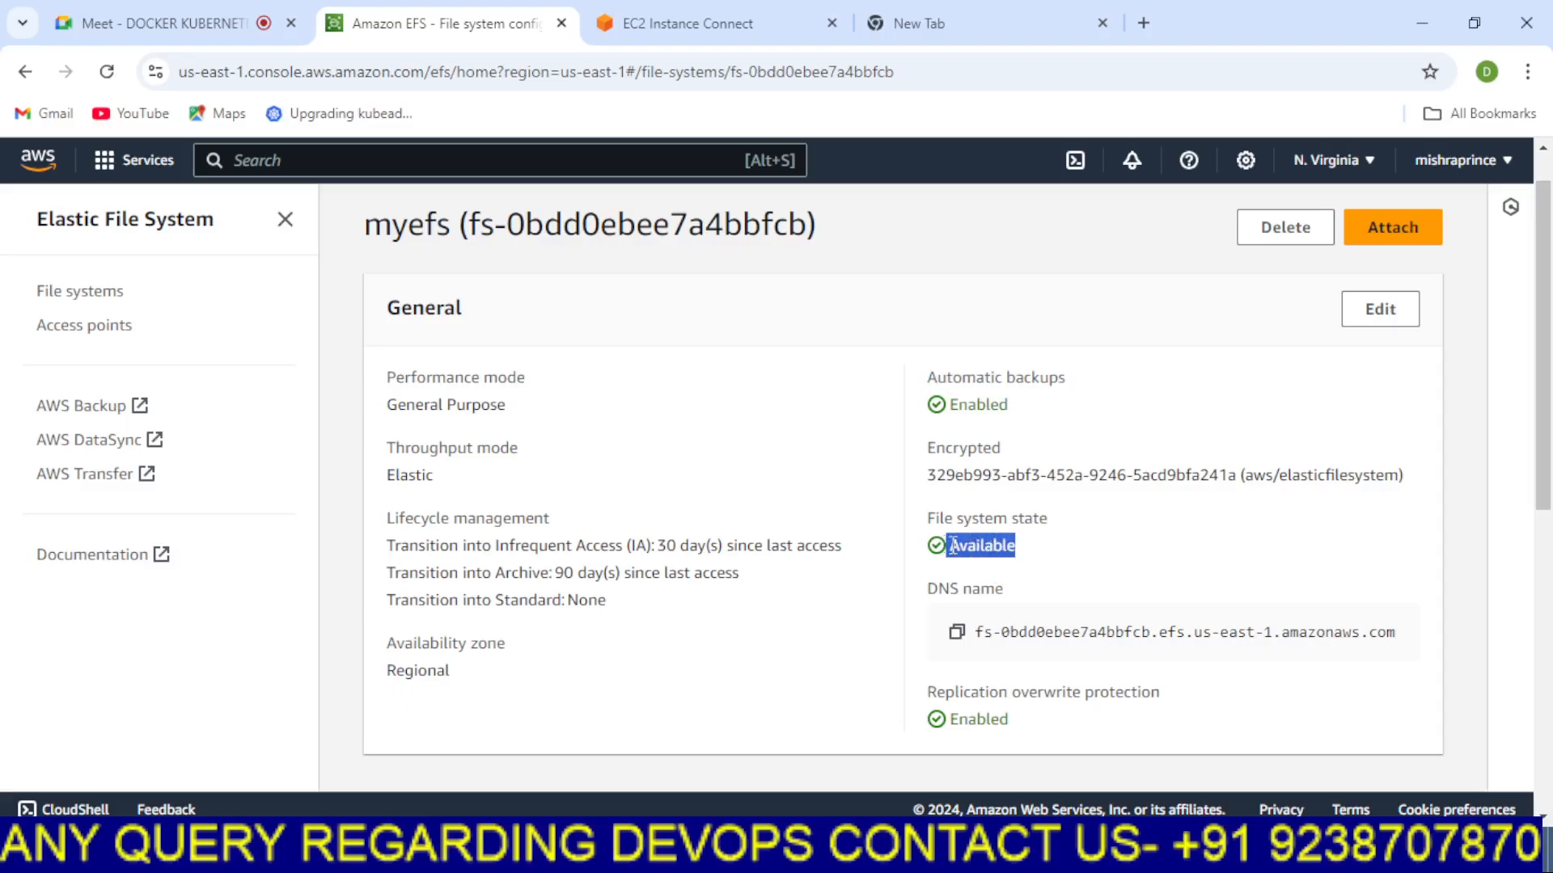
pyautogui.moveTo(507, 406); pyautogui.dragTo(388, 420)
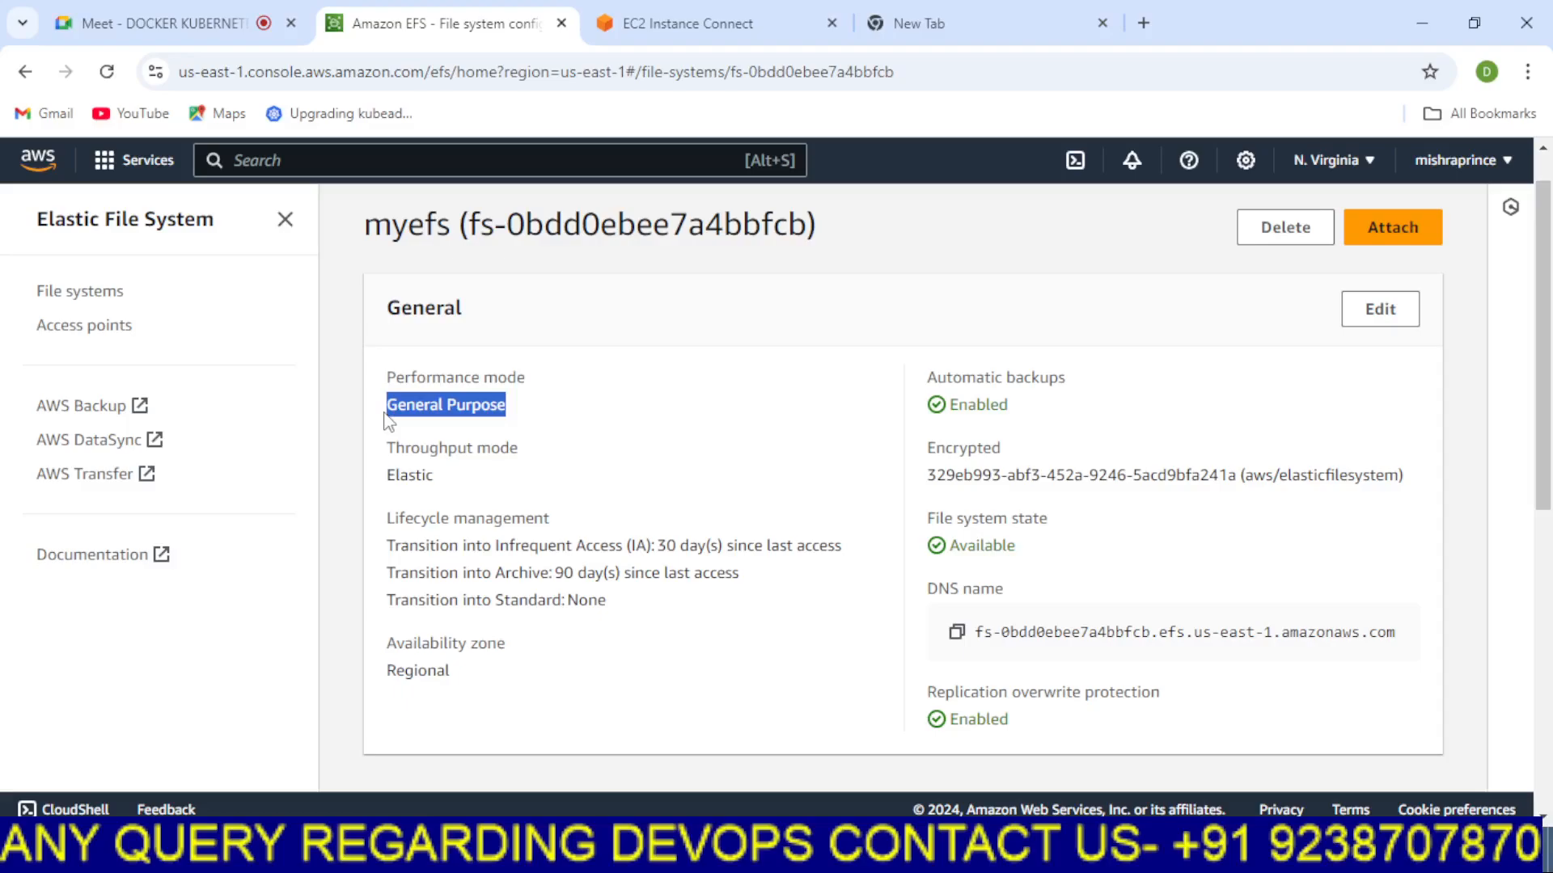
pyautogui.click(543, 446)
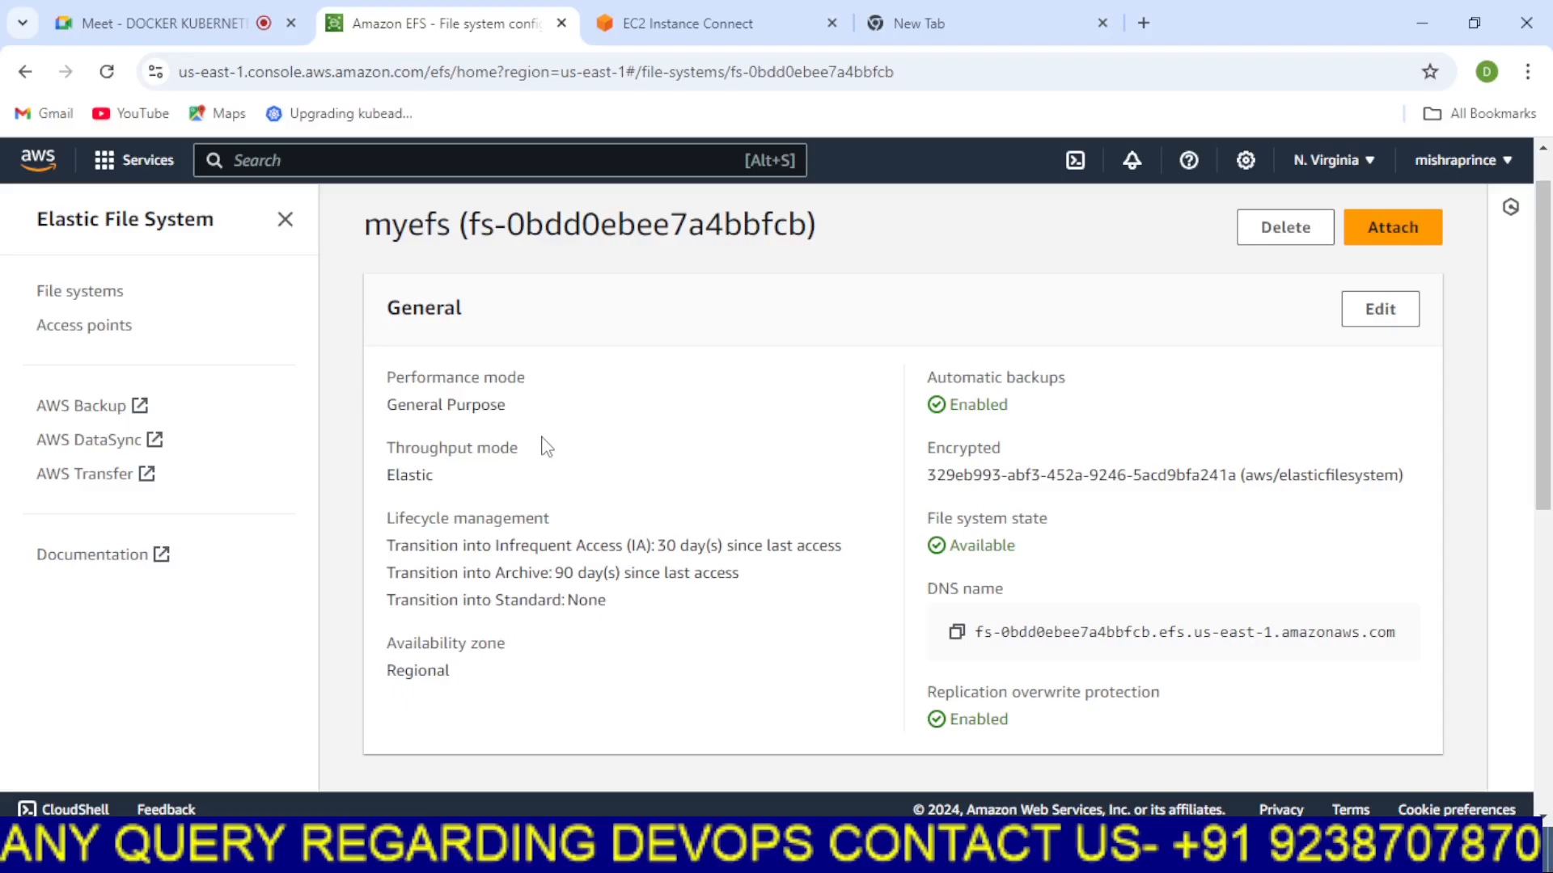
pyautogui.moveTo(507, 405)
pyautogui.mouseDown()
pyautogui.moveTo(406, 406)
pyautogui.moveTo(565, 410)
pyautogui.moveTo(487, 410)
pyautogui.mouseUp()
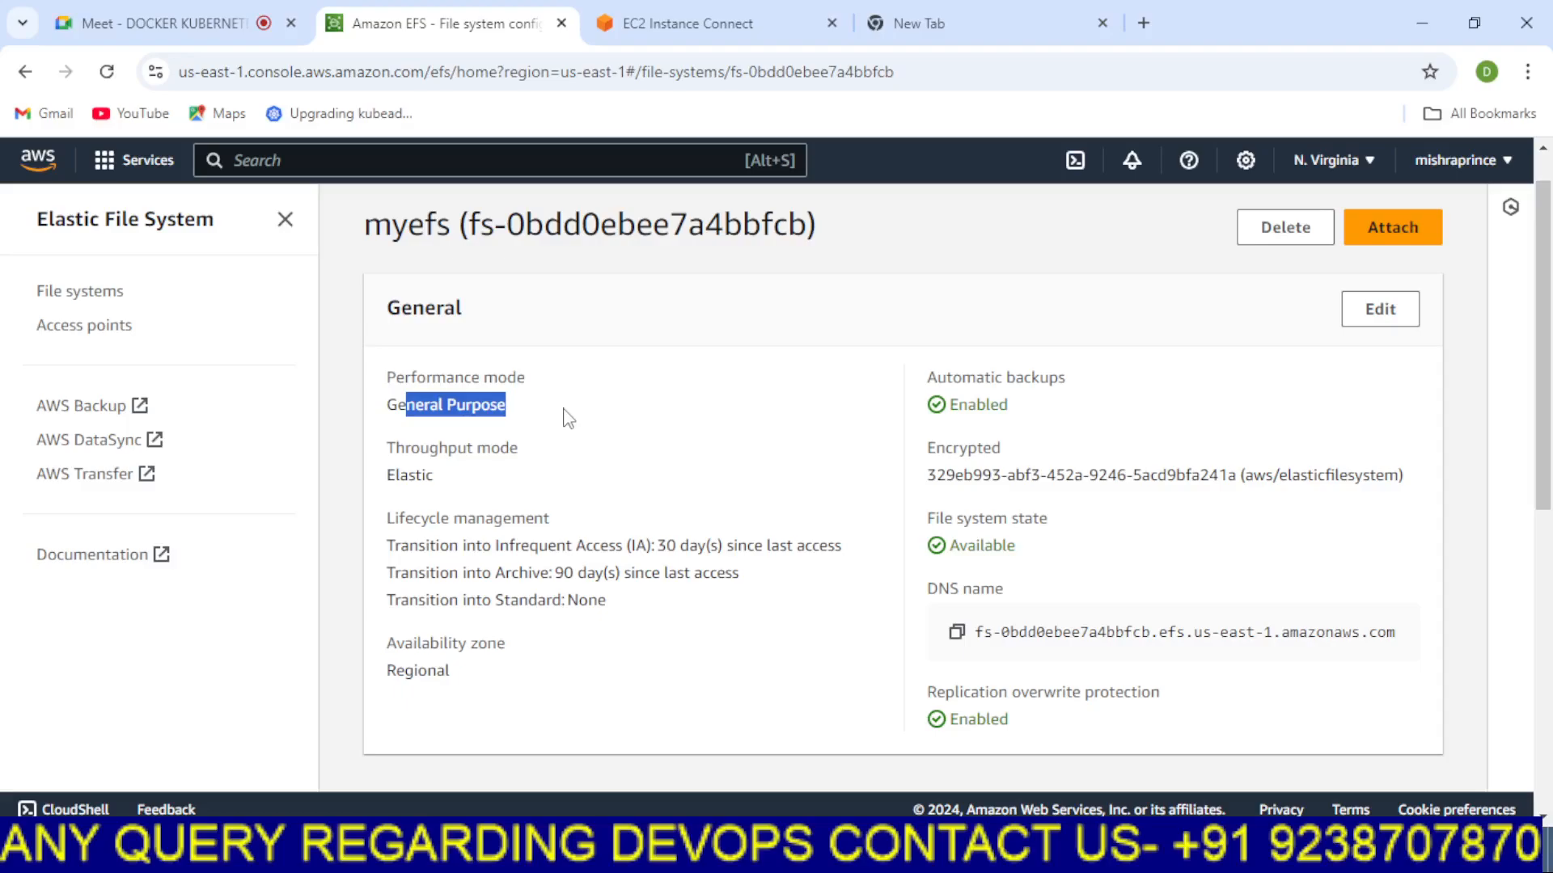
pyautogui.click(549, 410)
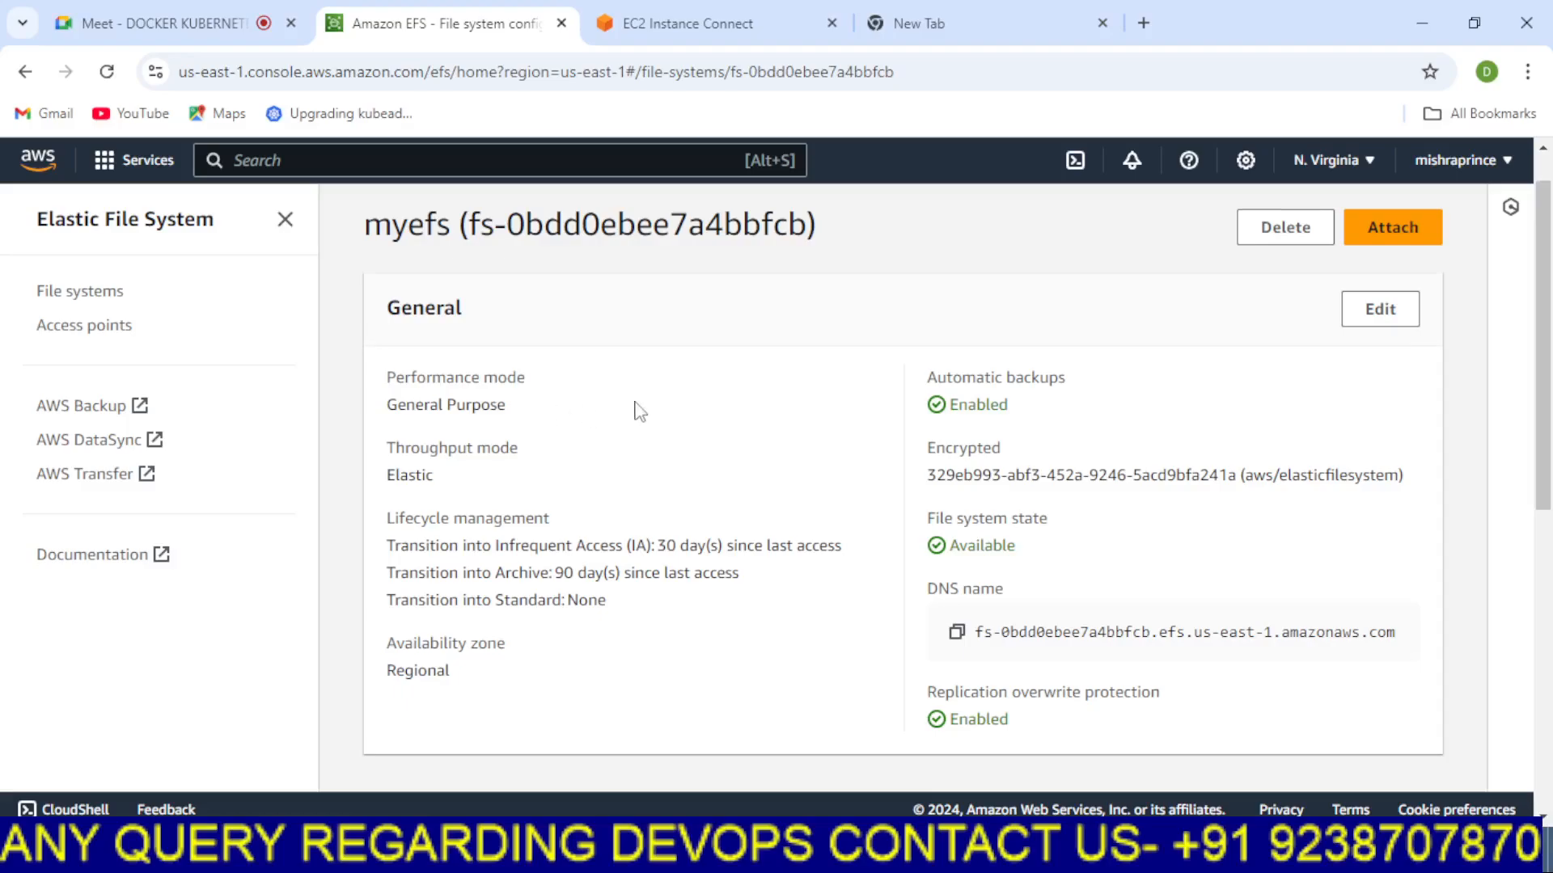
pyautogui.scroll(-4, 634, 409)
pyautogui.scroll(-1, 646, 598)
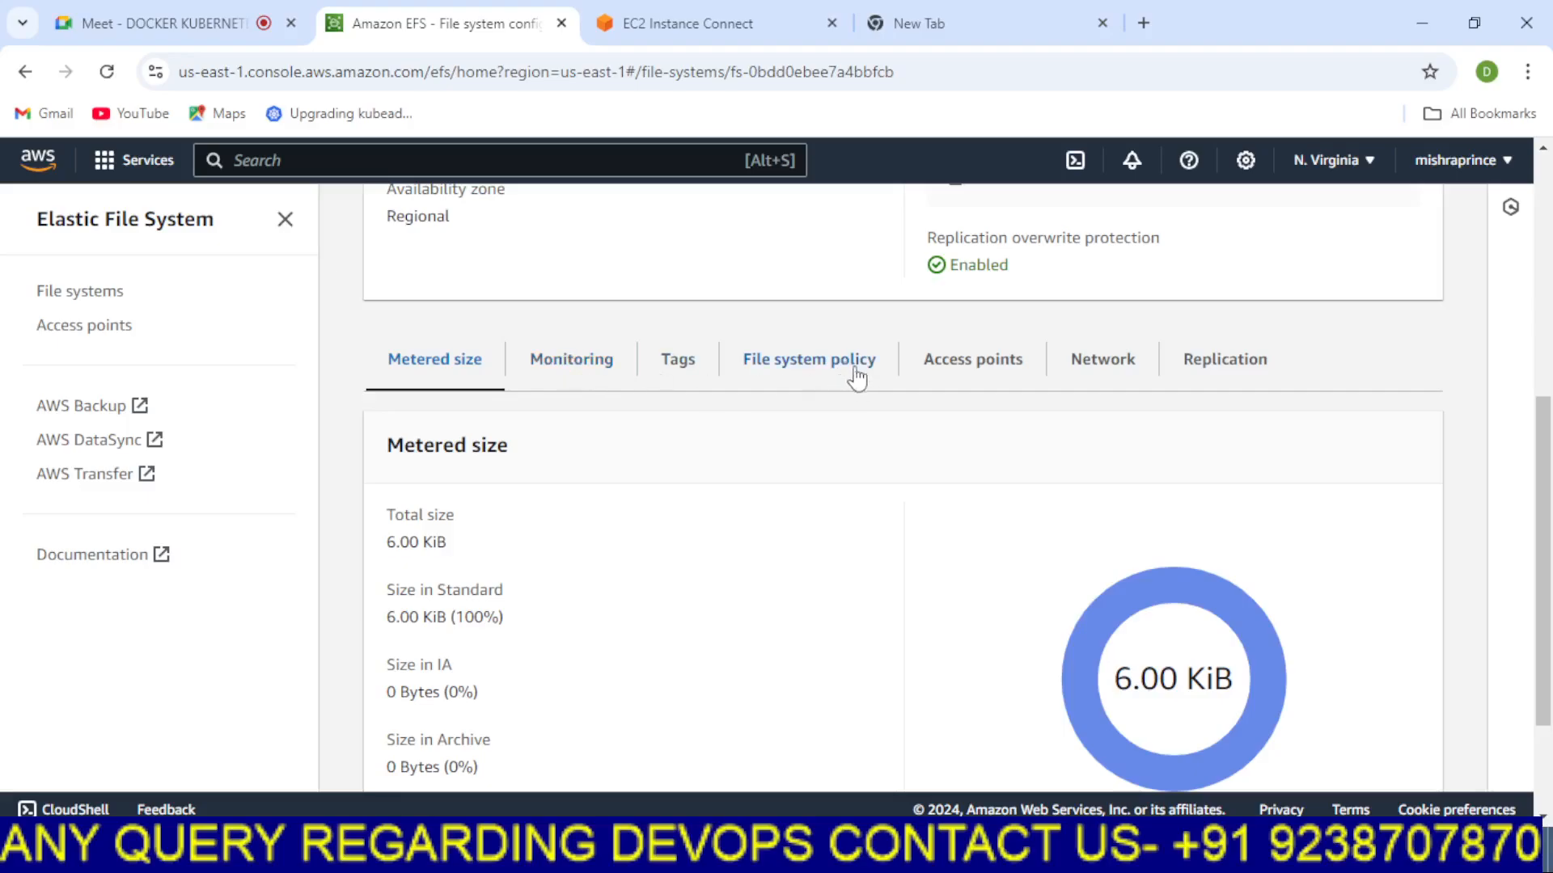
pyautogui.scroll(-2, 1132, 441)
pyautogui.scroll(7, 1123, 439)
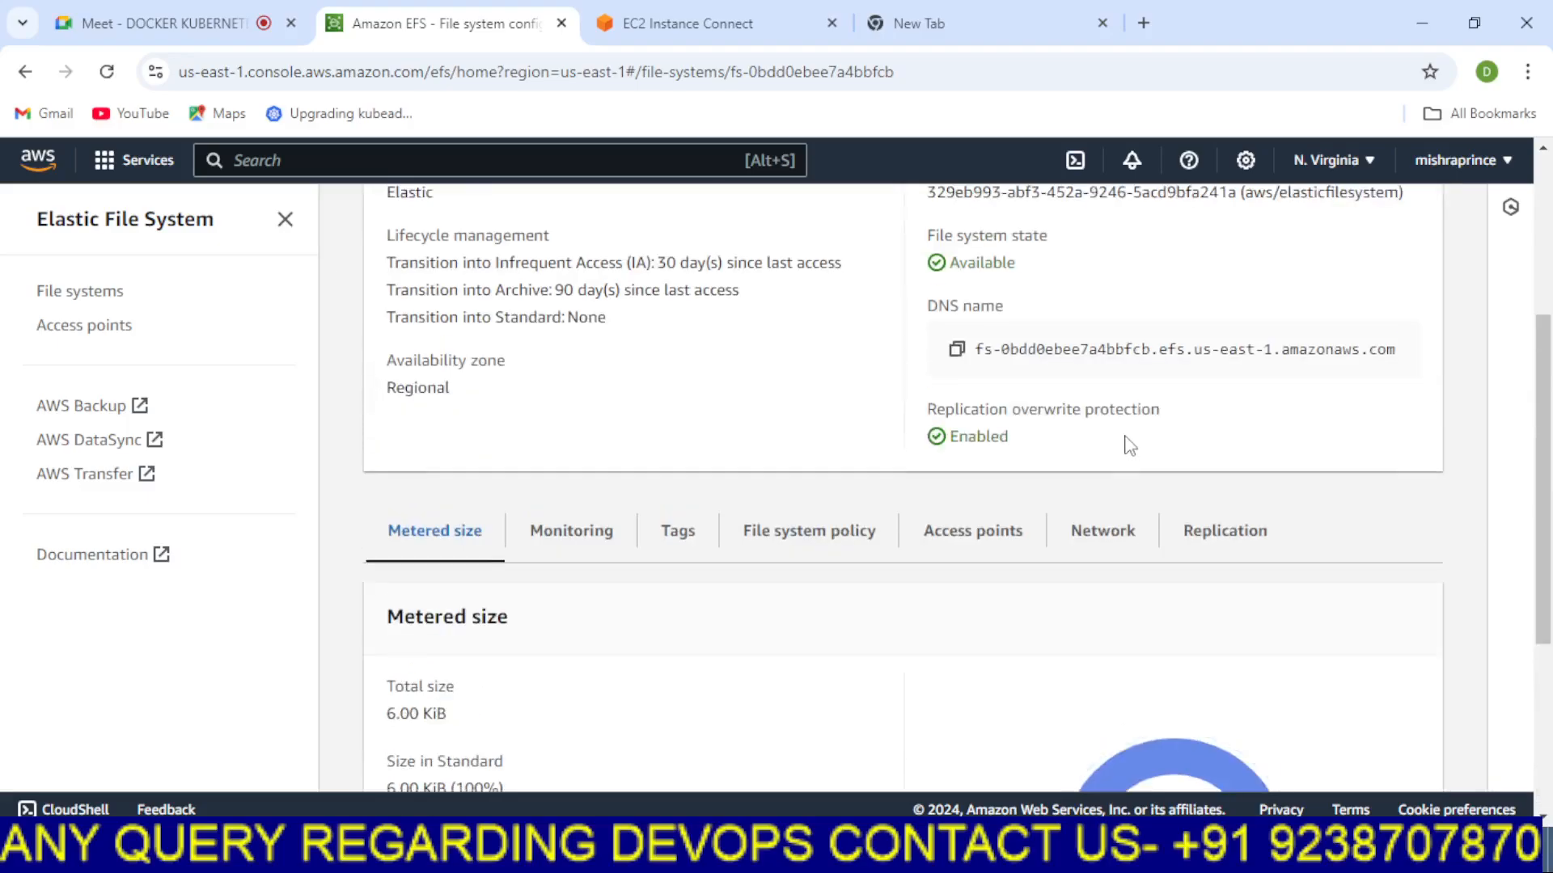
pyautogui.scroll(2, 960, 516)
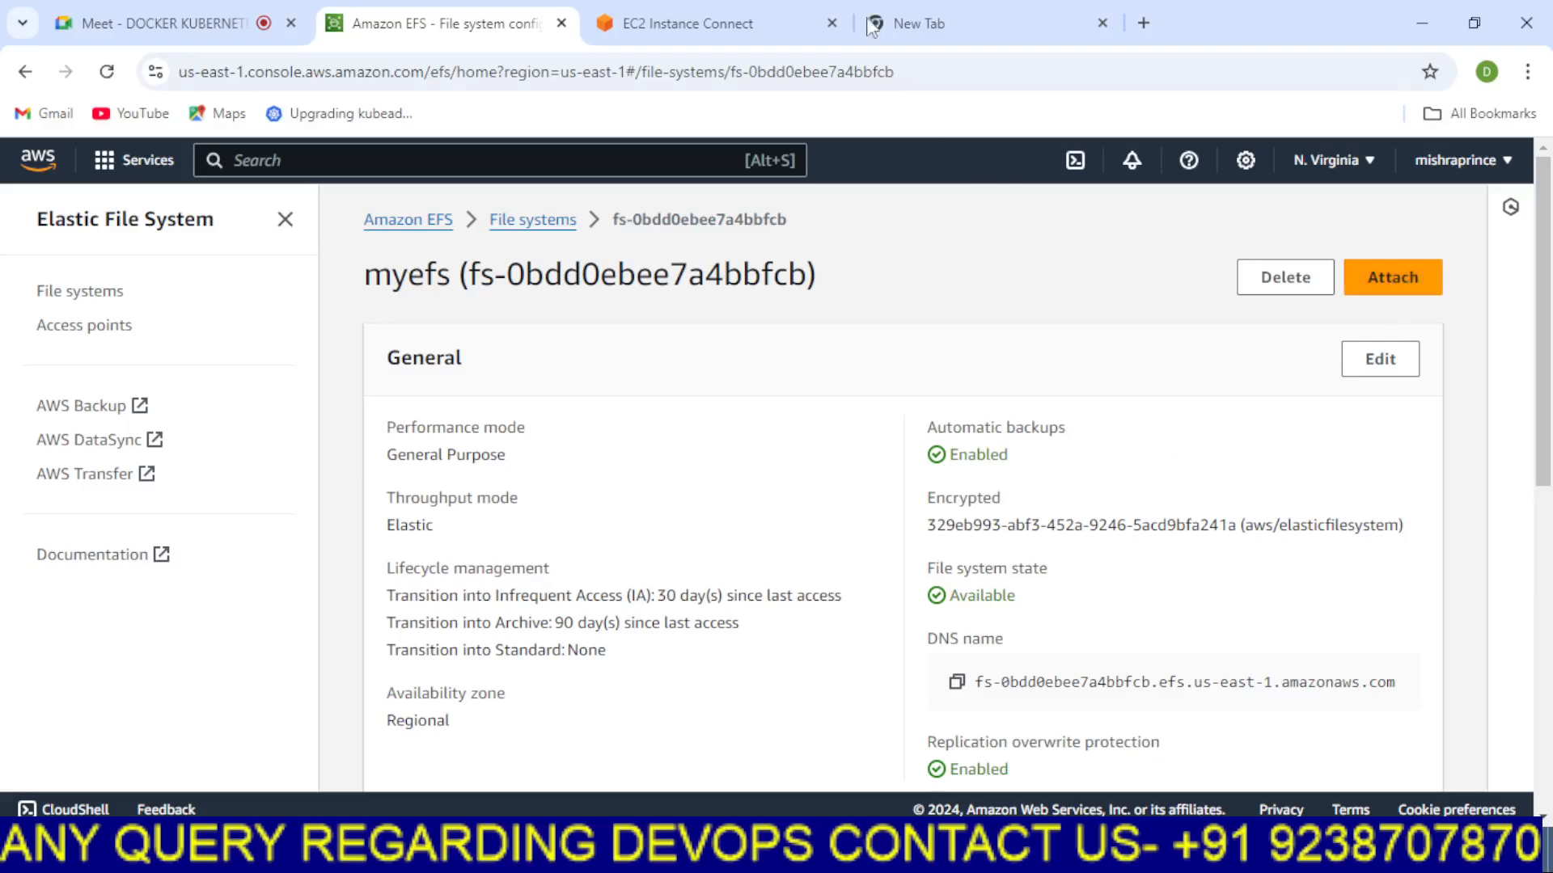
# Reload the EC2 Instance Connect terminal session for the EFS-SERVER instance
pyautogui.click(688, 22)
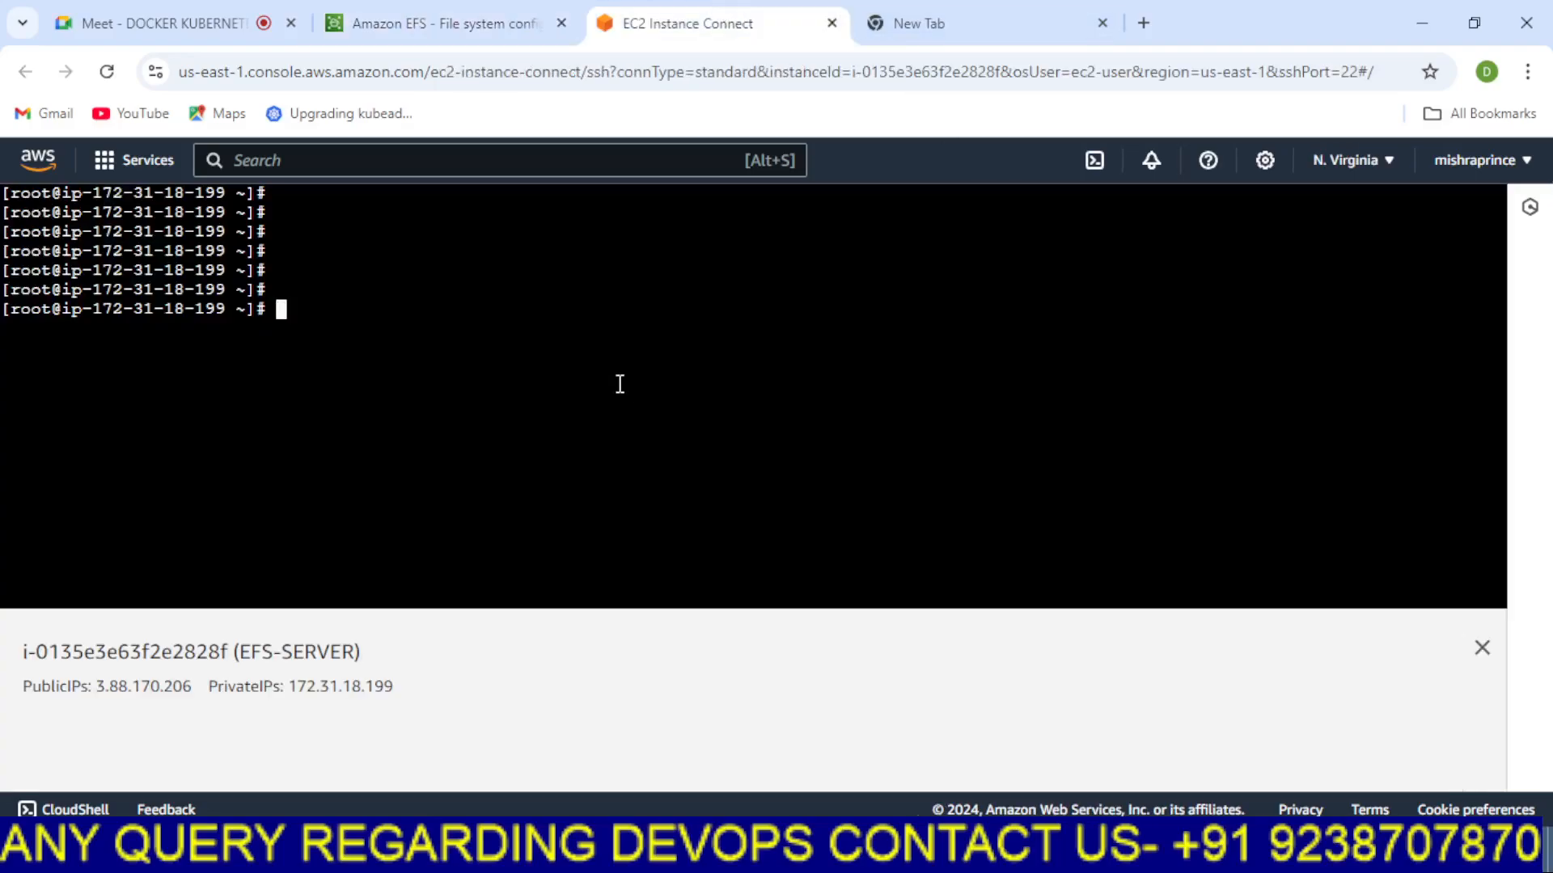
pyautogui.click(107, 74)
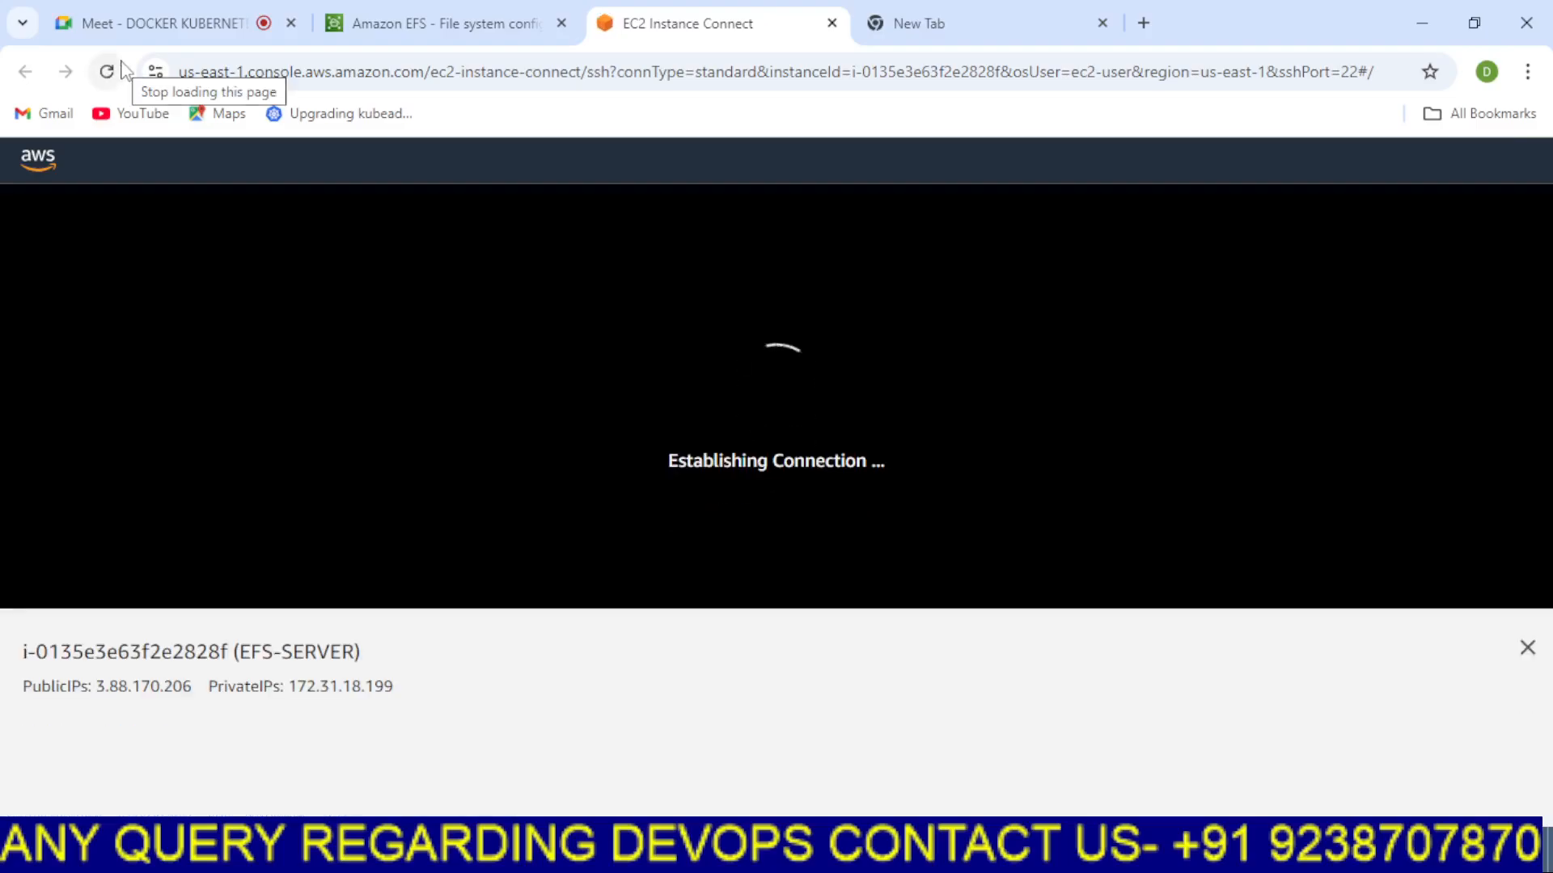
# Search the web for efs utils install and open the Amazon EFS client manual installation guide
pyautogui.click(922, 22)
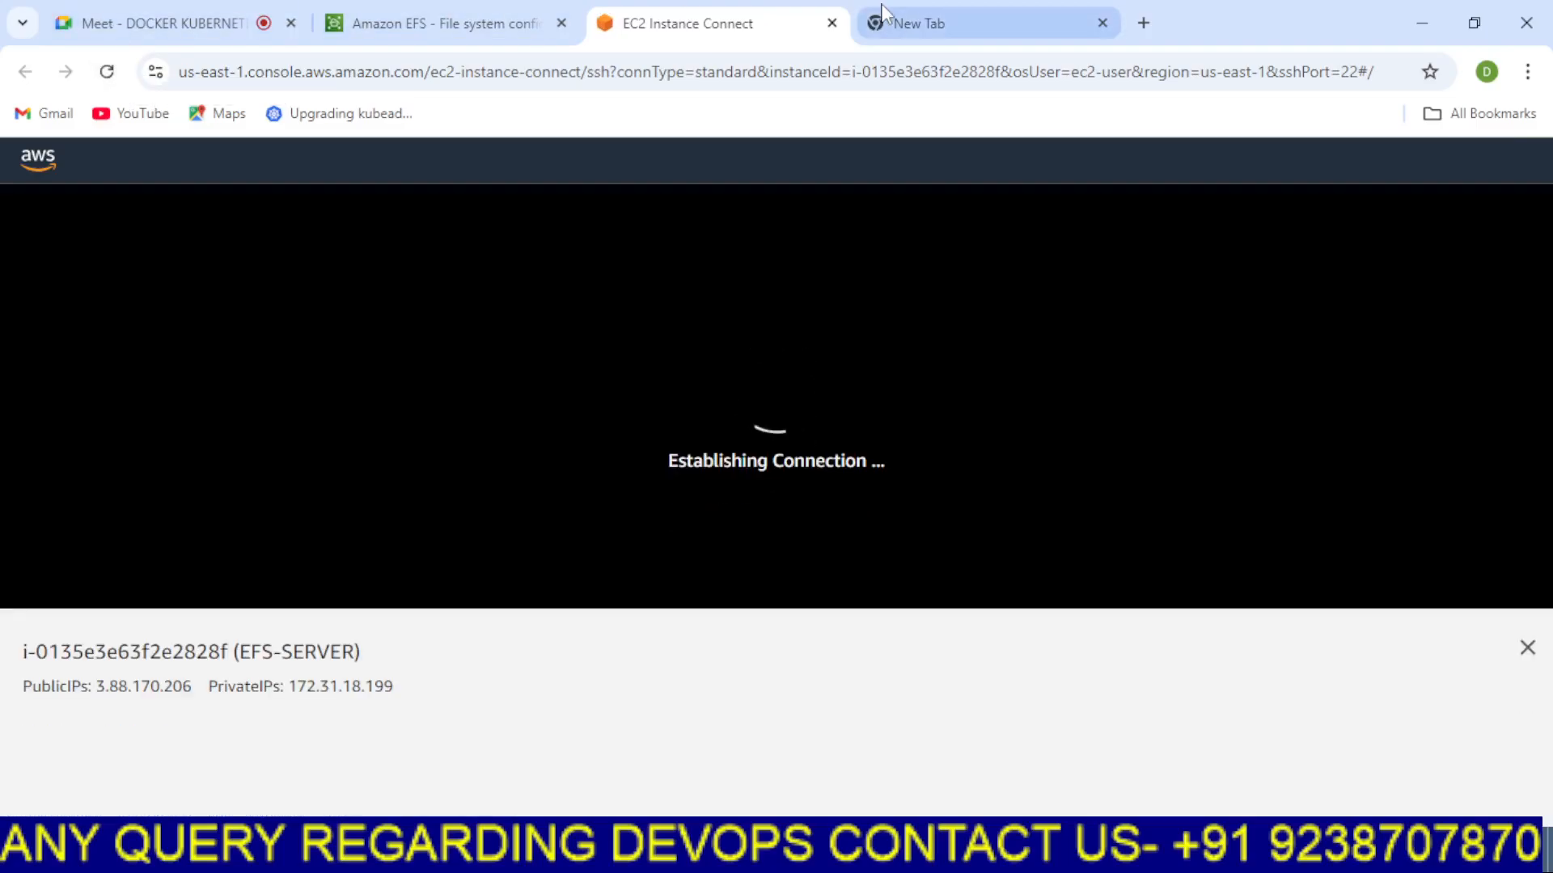
pyautogui.write('efs utils')
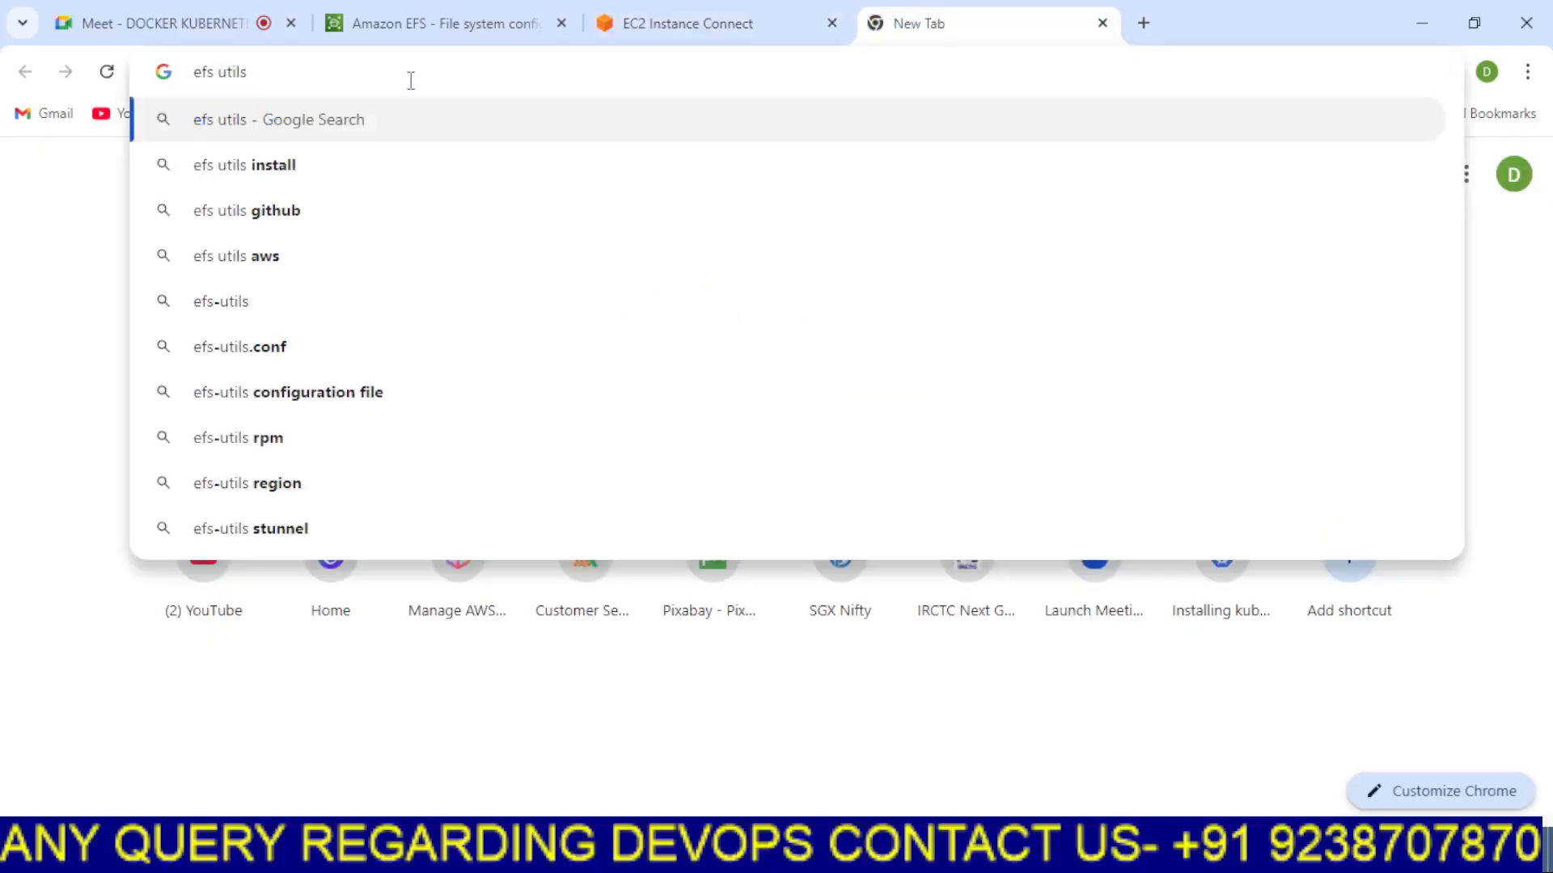
pyautogui.press('Down')
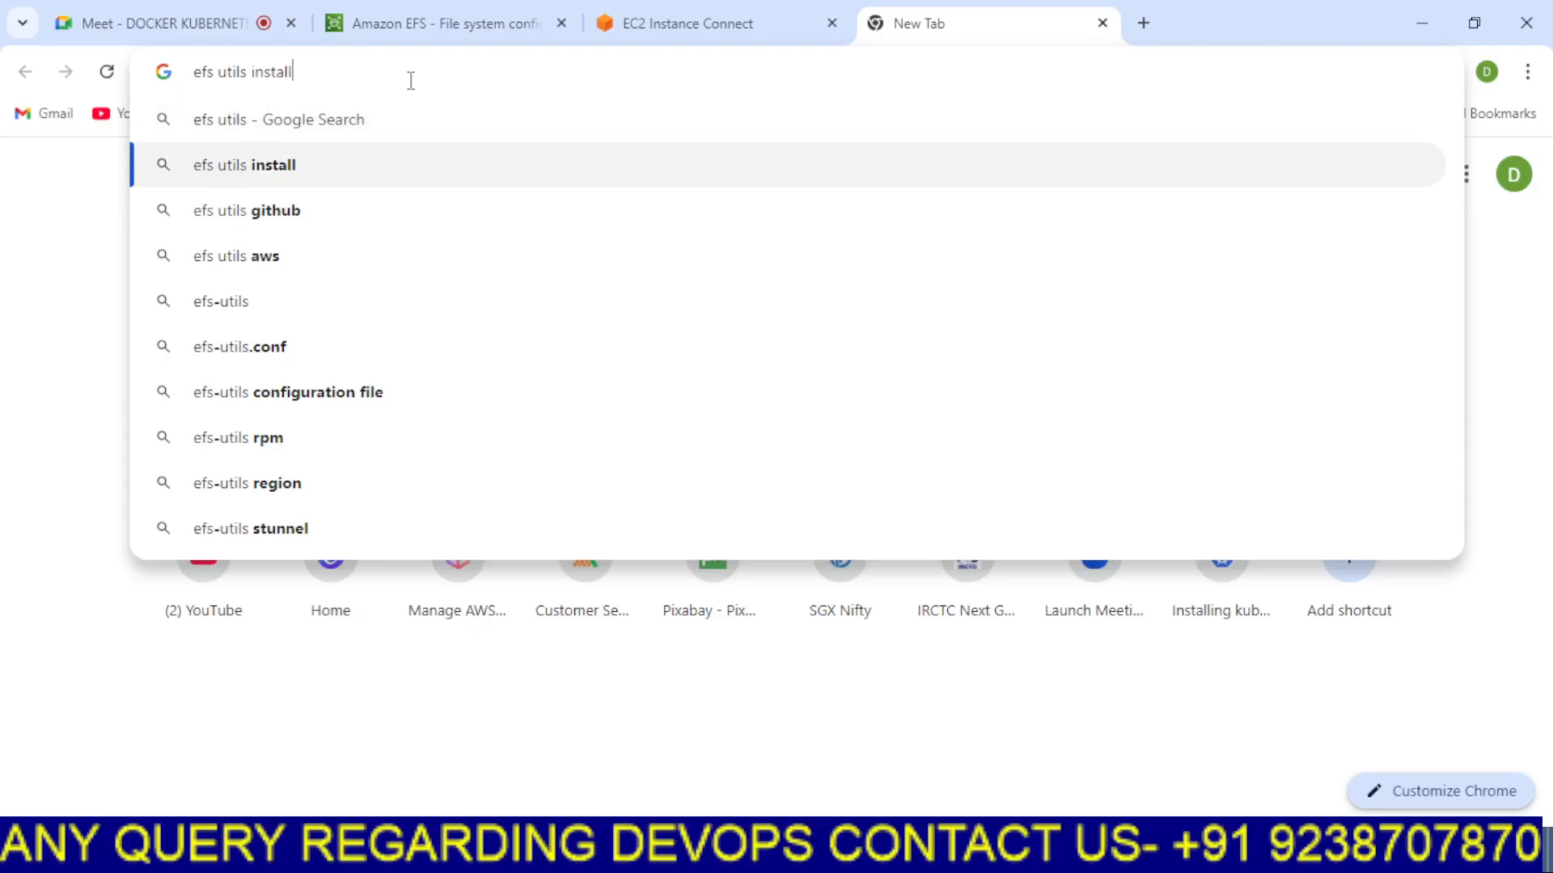
pyautogui.press('Return')
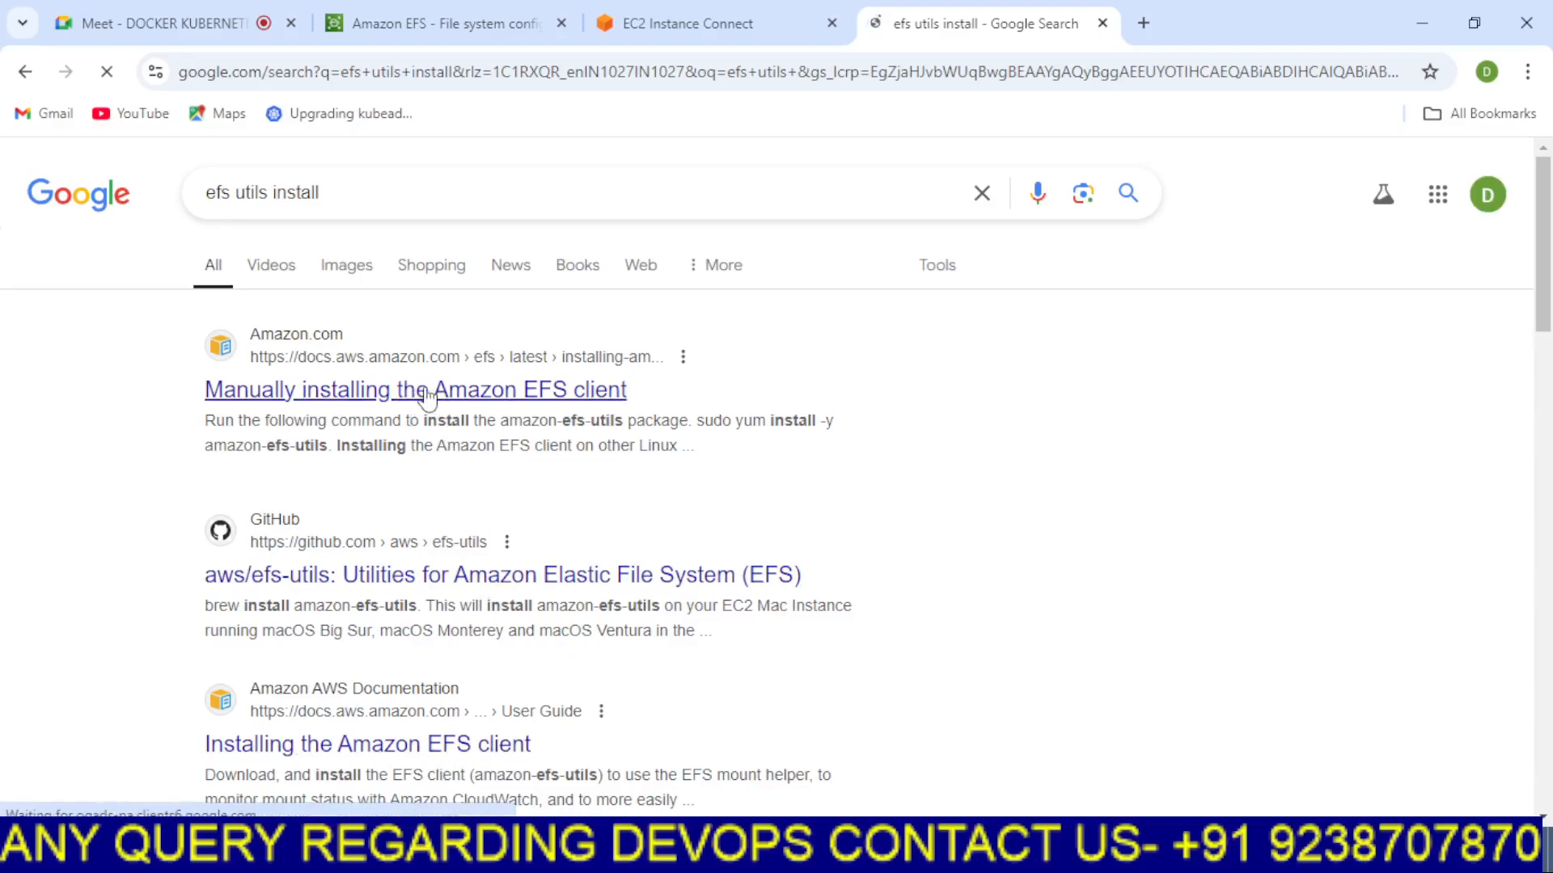
pyautogui.click(428, 391)
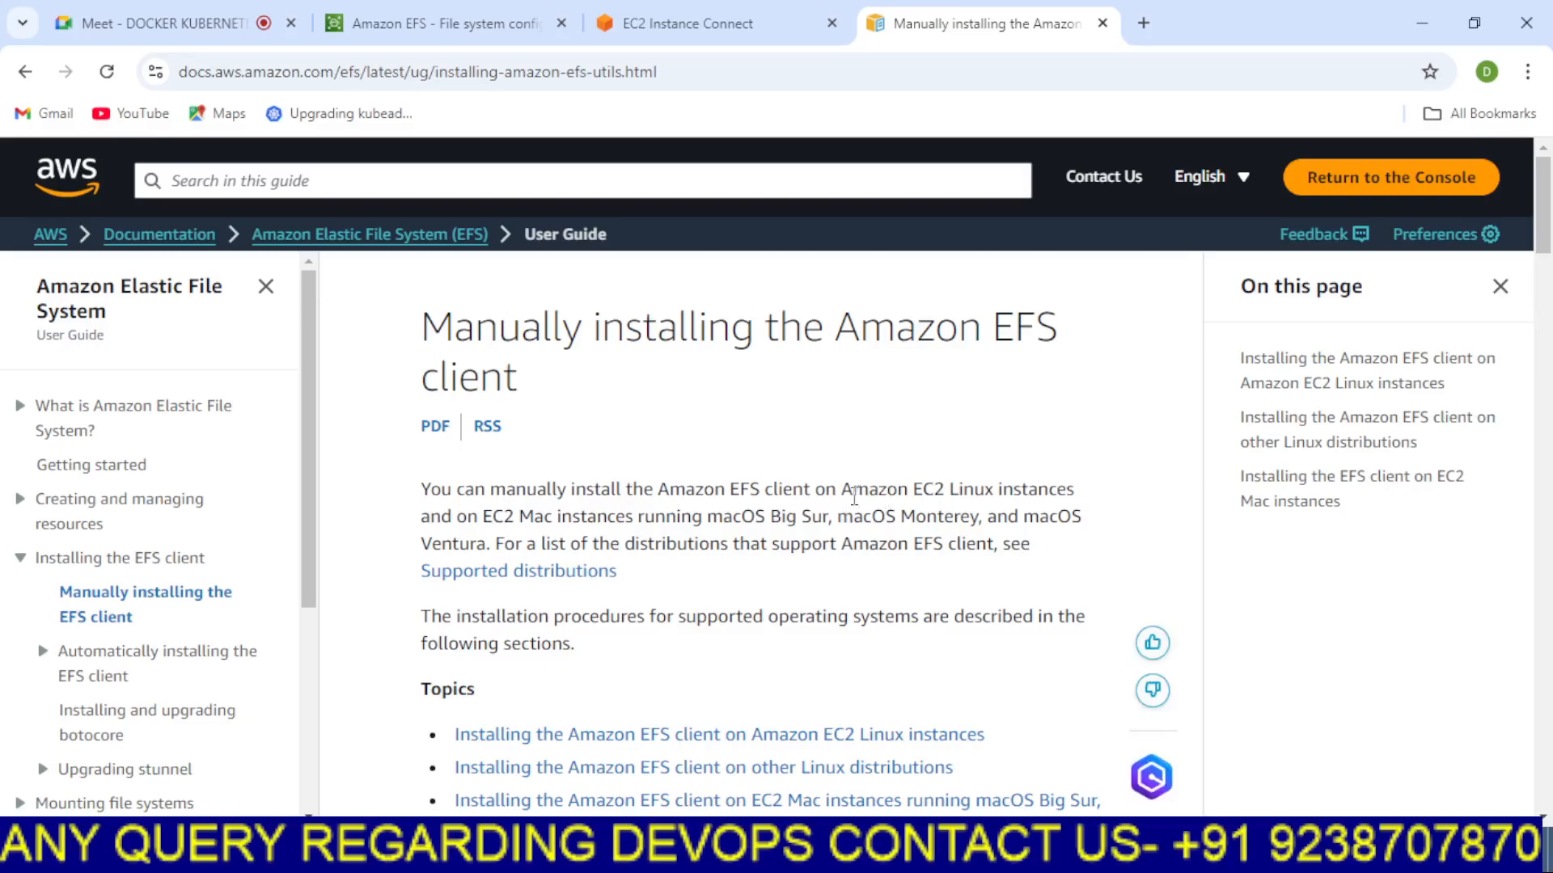
# Copy the yum install -y amazon-efs-utils command from the guide's Amazon Linux section
pyautogui.scroll(-6, 854, 497)
pyautogui.scroll(-10, 846, 507)
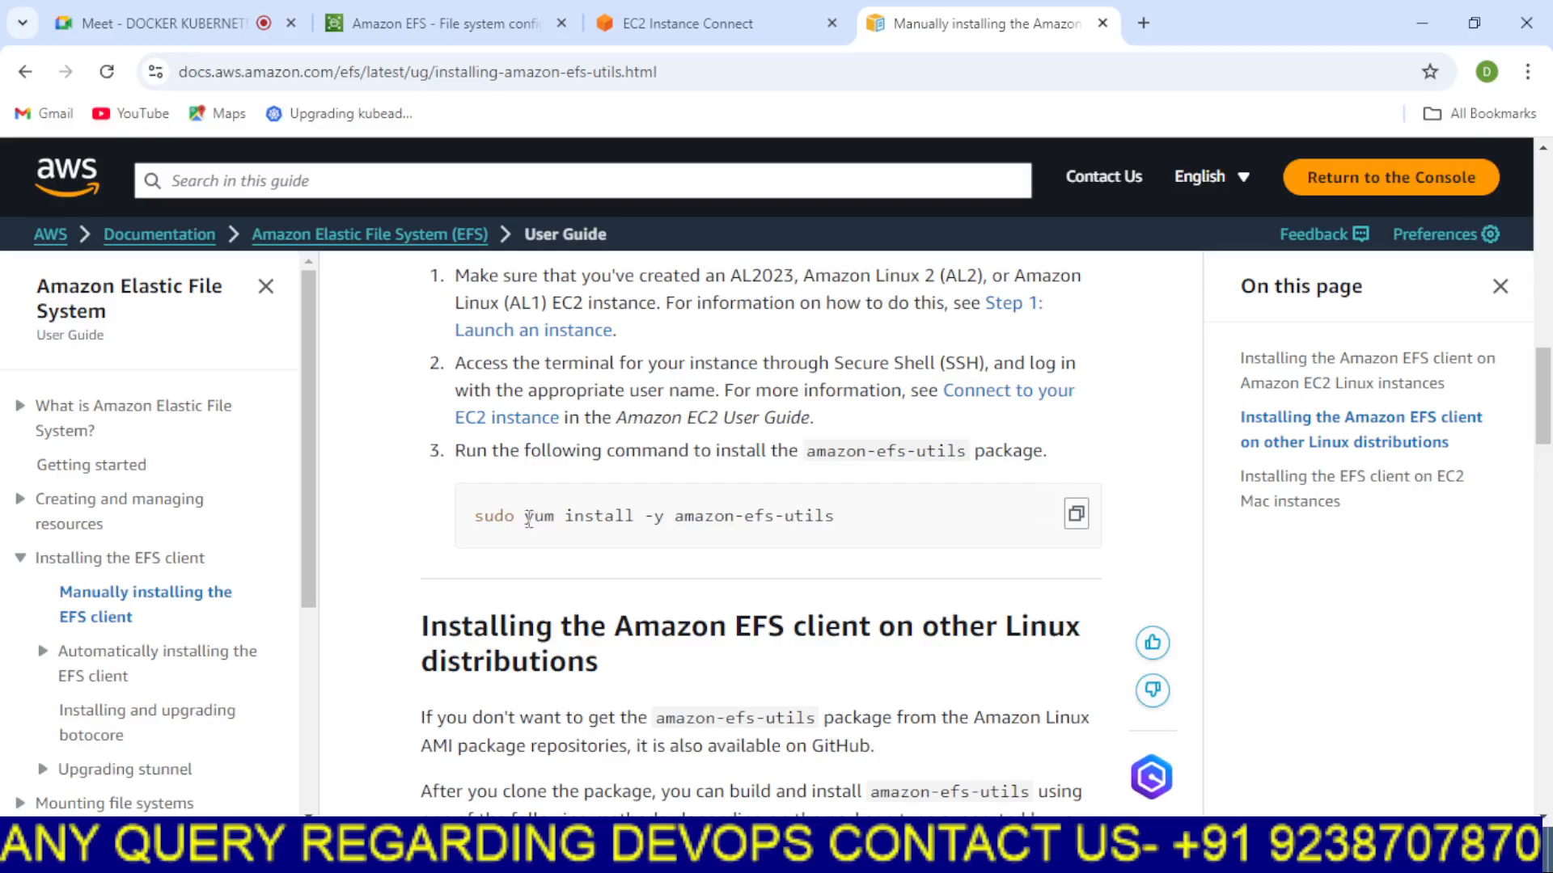
pyautogui.moveTo(528, 518); pyautogui.dragTo(860, 530)
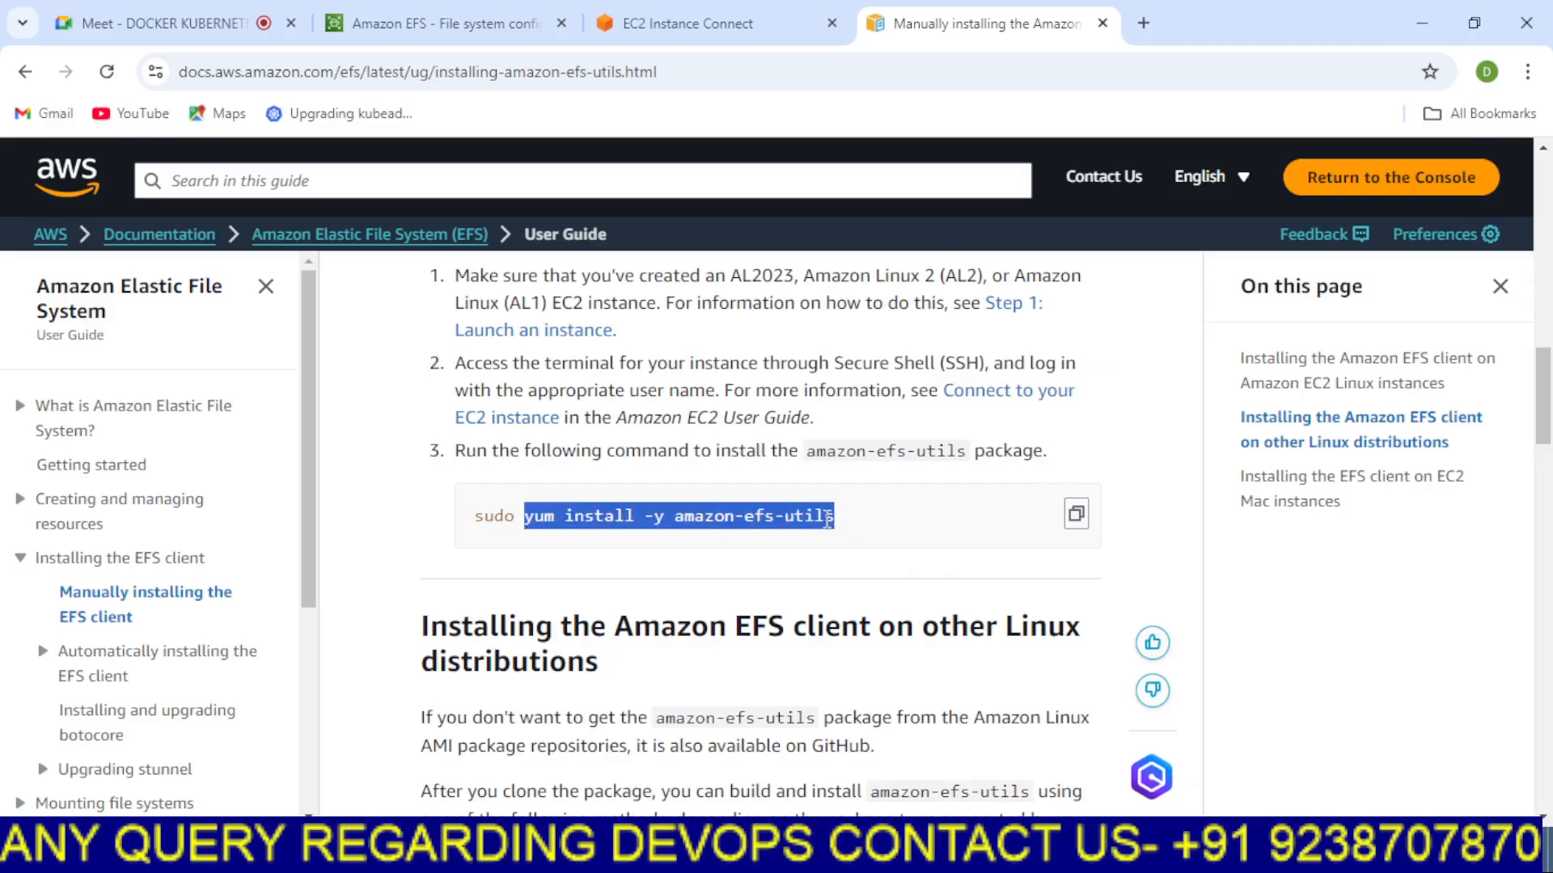
pyautogui.rightClick(847, 524)
pyautogui.click(869, 543)
# Switch to the EFS-SERVER terminal and become root with sudo -i
pyautogui.click(692, 23)
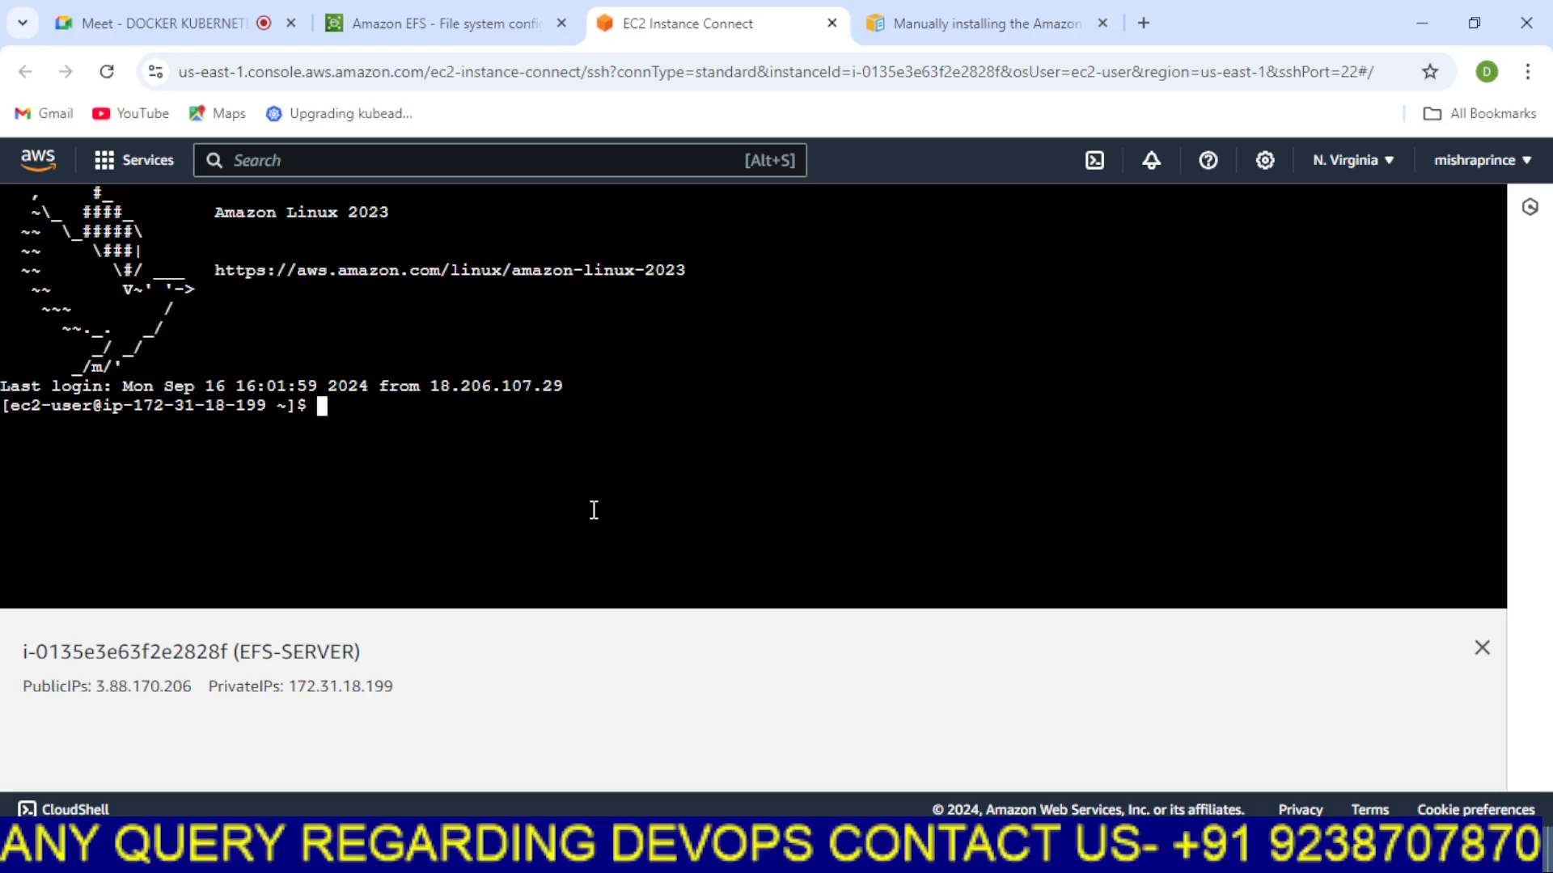
pyautogui.write('sudo -i')
pyautogui.press('Return')
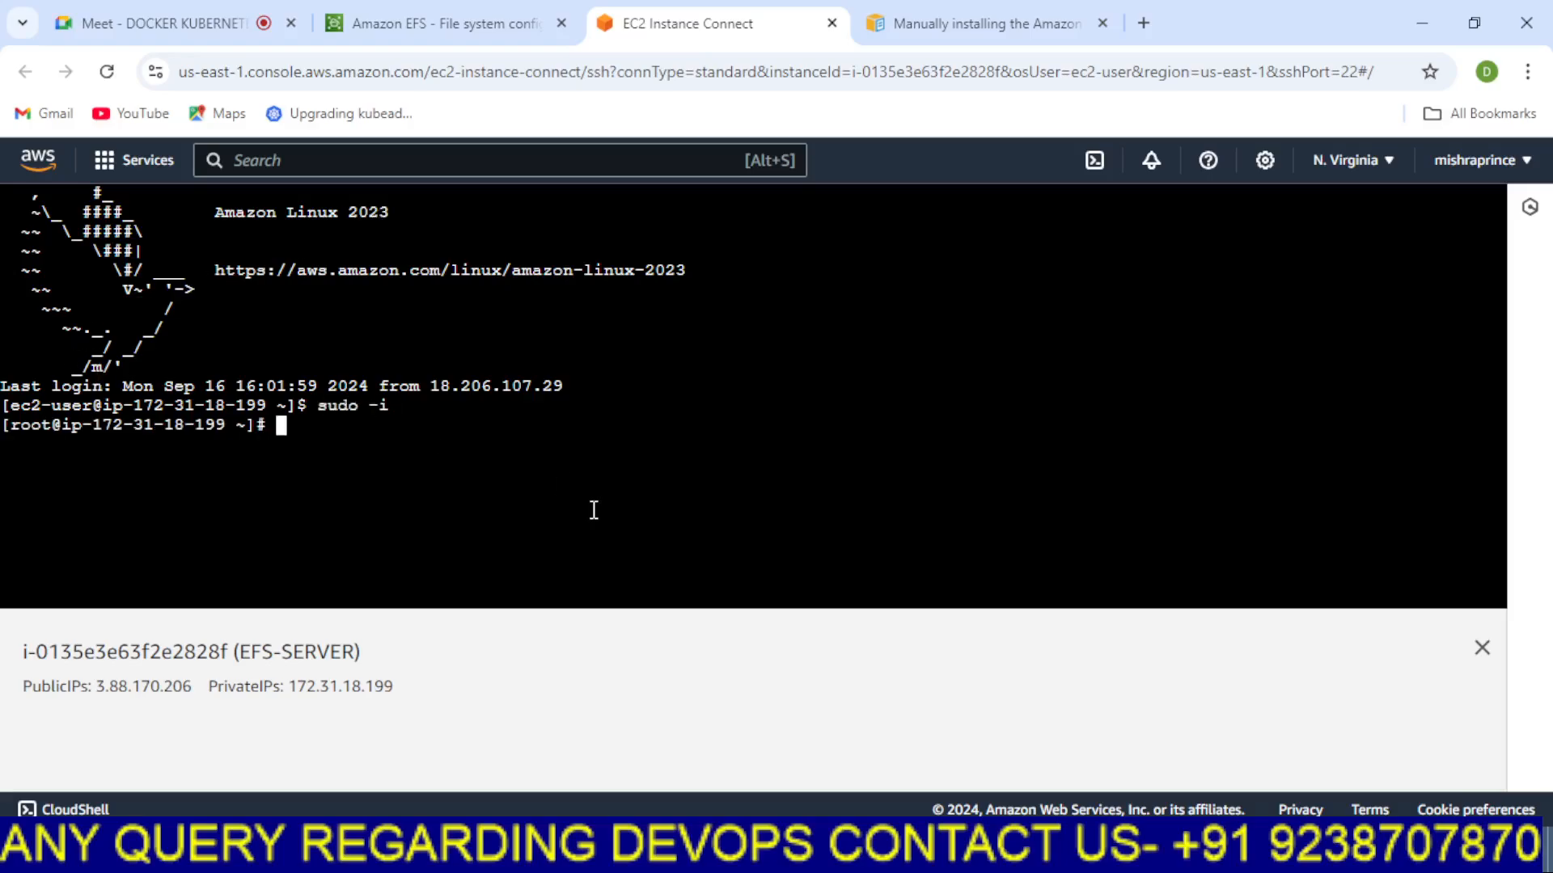
# Clear the terminal and run the copied yum install -y amazon-efs-utils command to install the EFS client
pyautogui.press('Return')
pyautogui.press('Return')
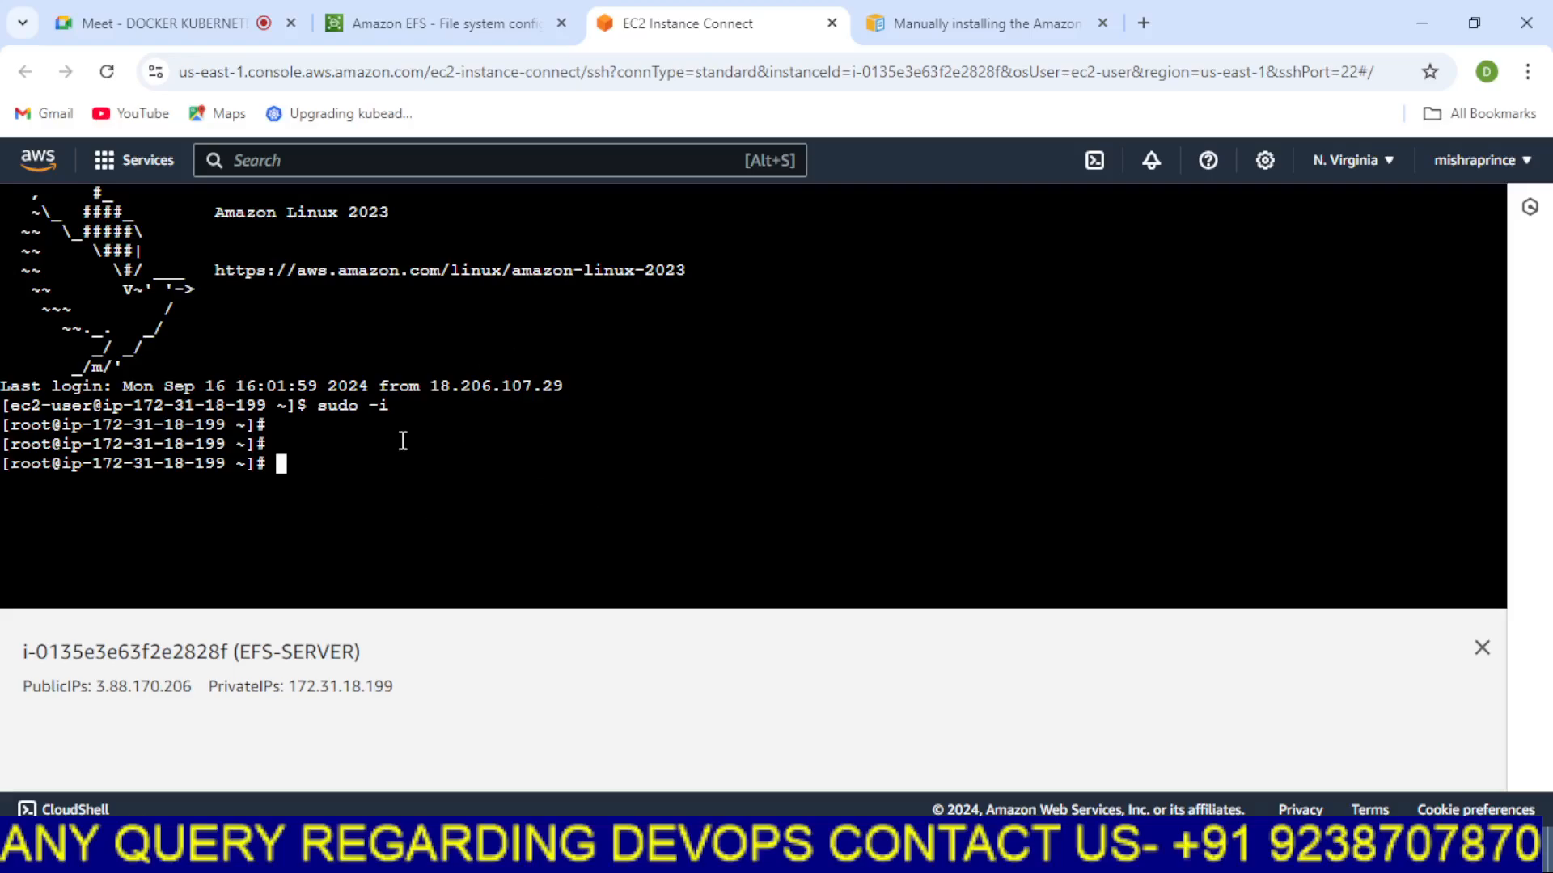
pyautogui.hotkey('ctrl', 'l')
pyautogui.press('Return')
pyautogui.press('Return')
pyautogui.press('Return')
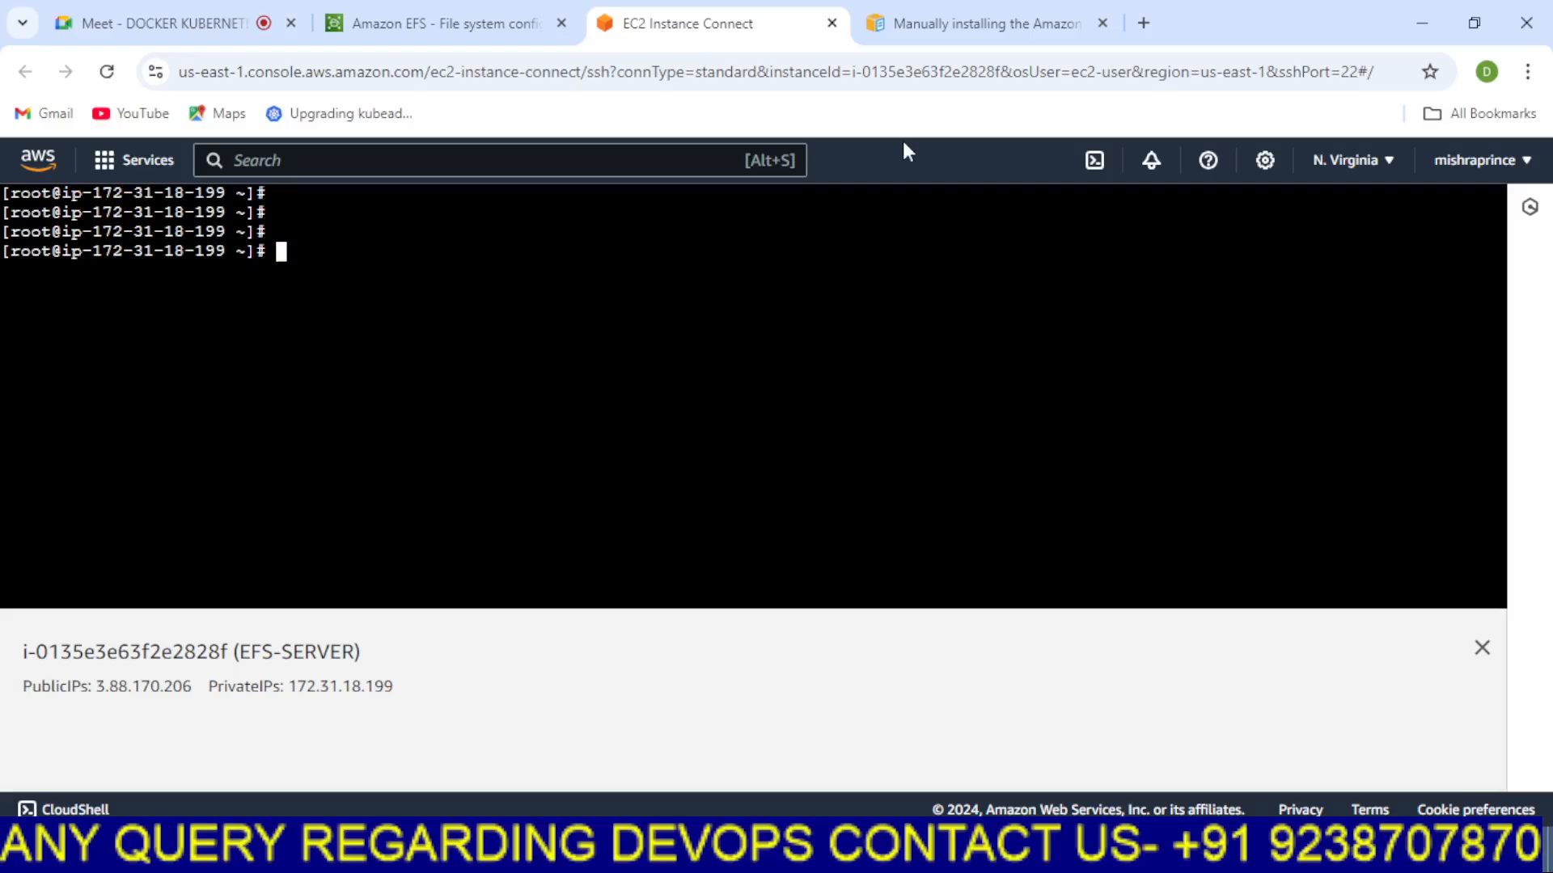
pyautogui.rightClick(658, 303)
pyautogui.click(710, 547)
pyautogui.press('Return')
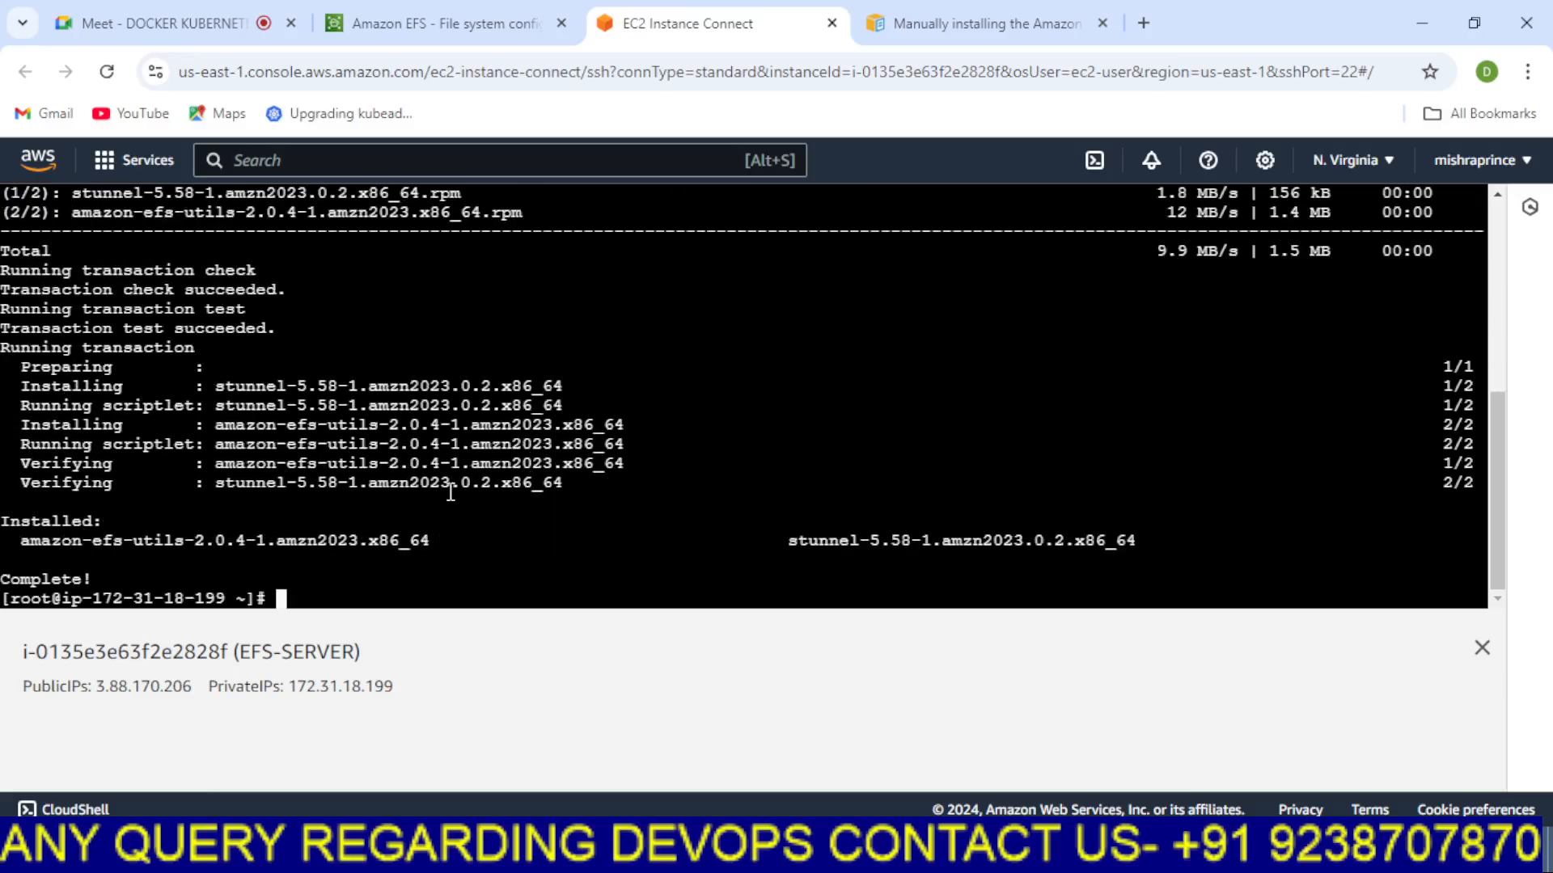
# Open the myefs Attach dialog and compare the Mount via IP and Mount via DNS commands
pyautogui.click(445, 23)
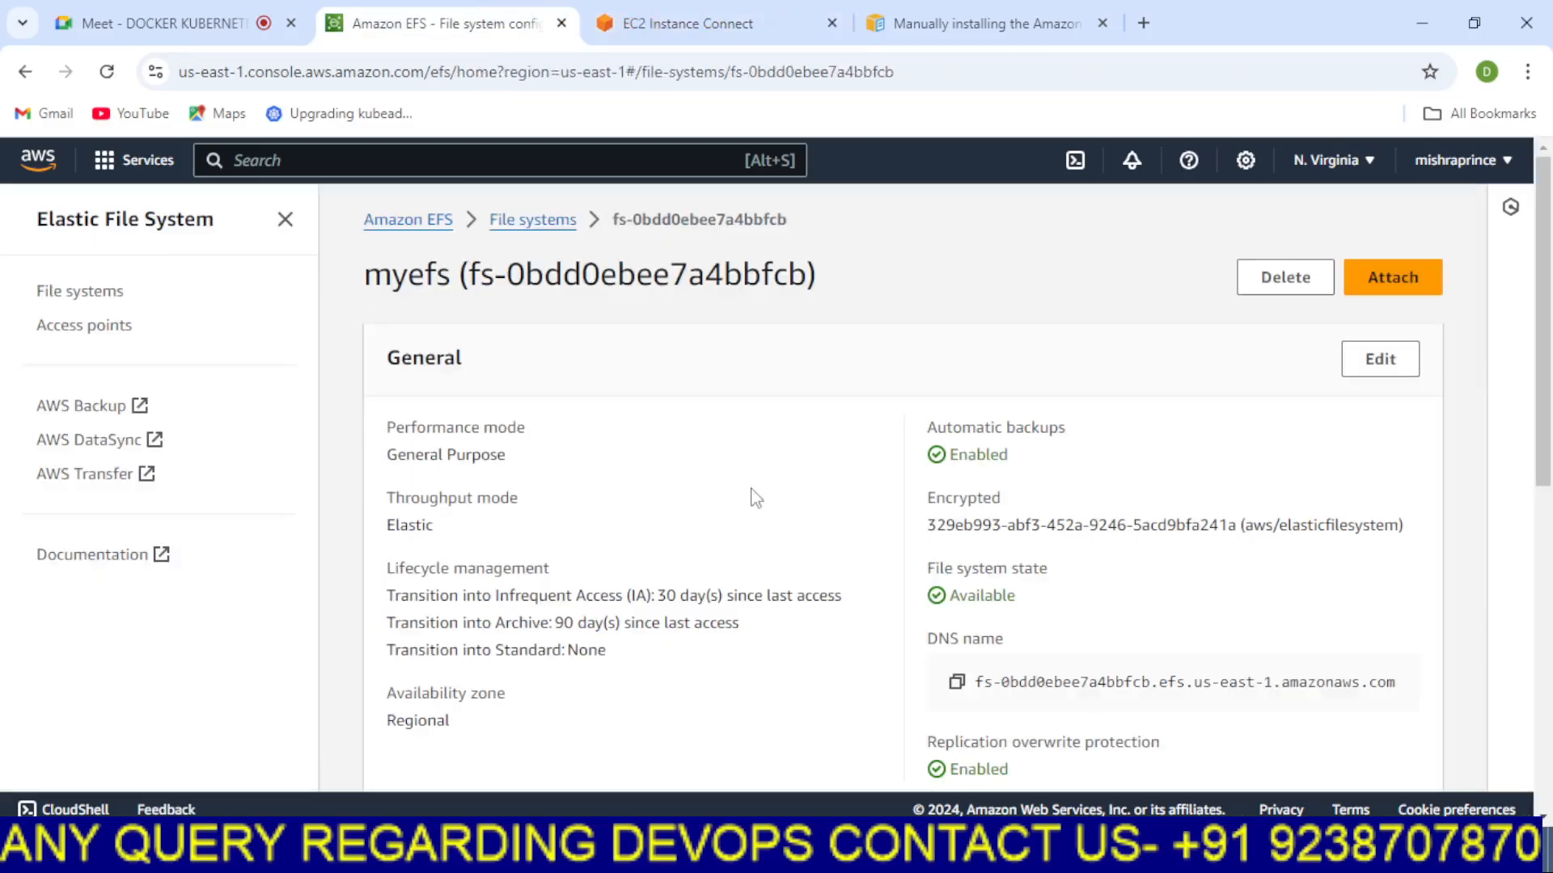
pyautogui.click(1407, 279)
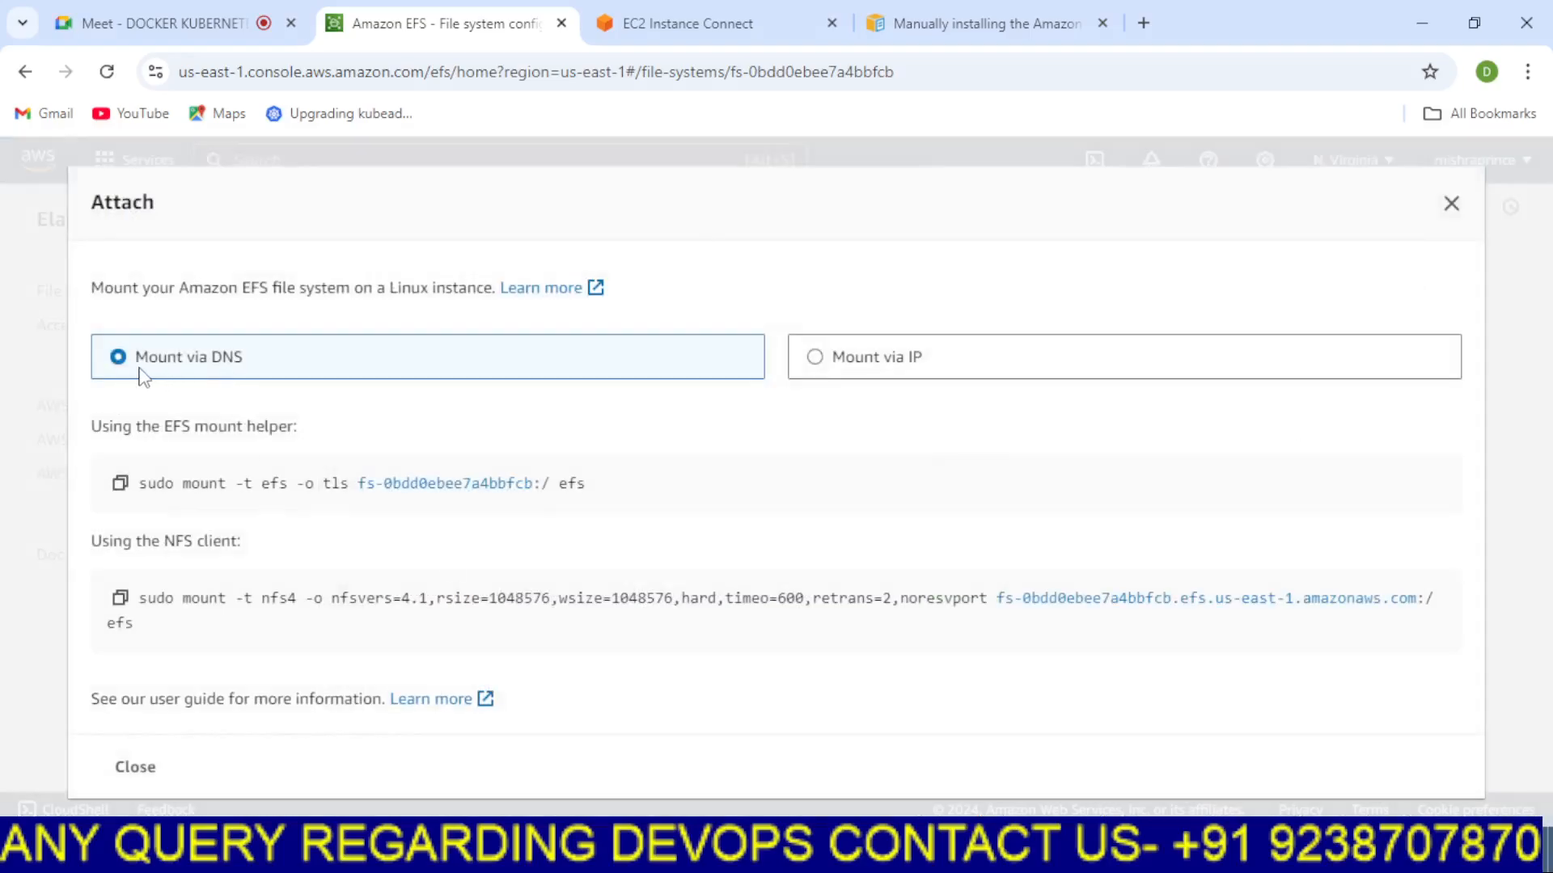
pyautogui.click(816, 364)
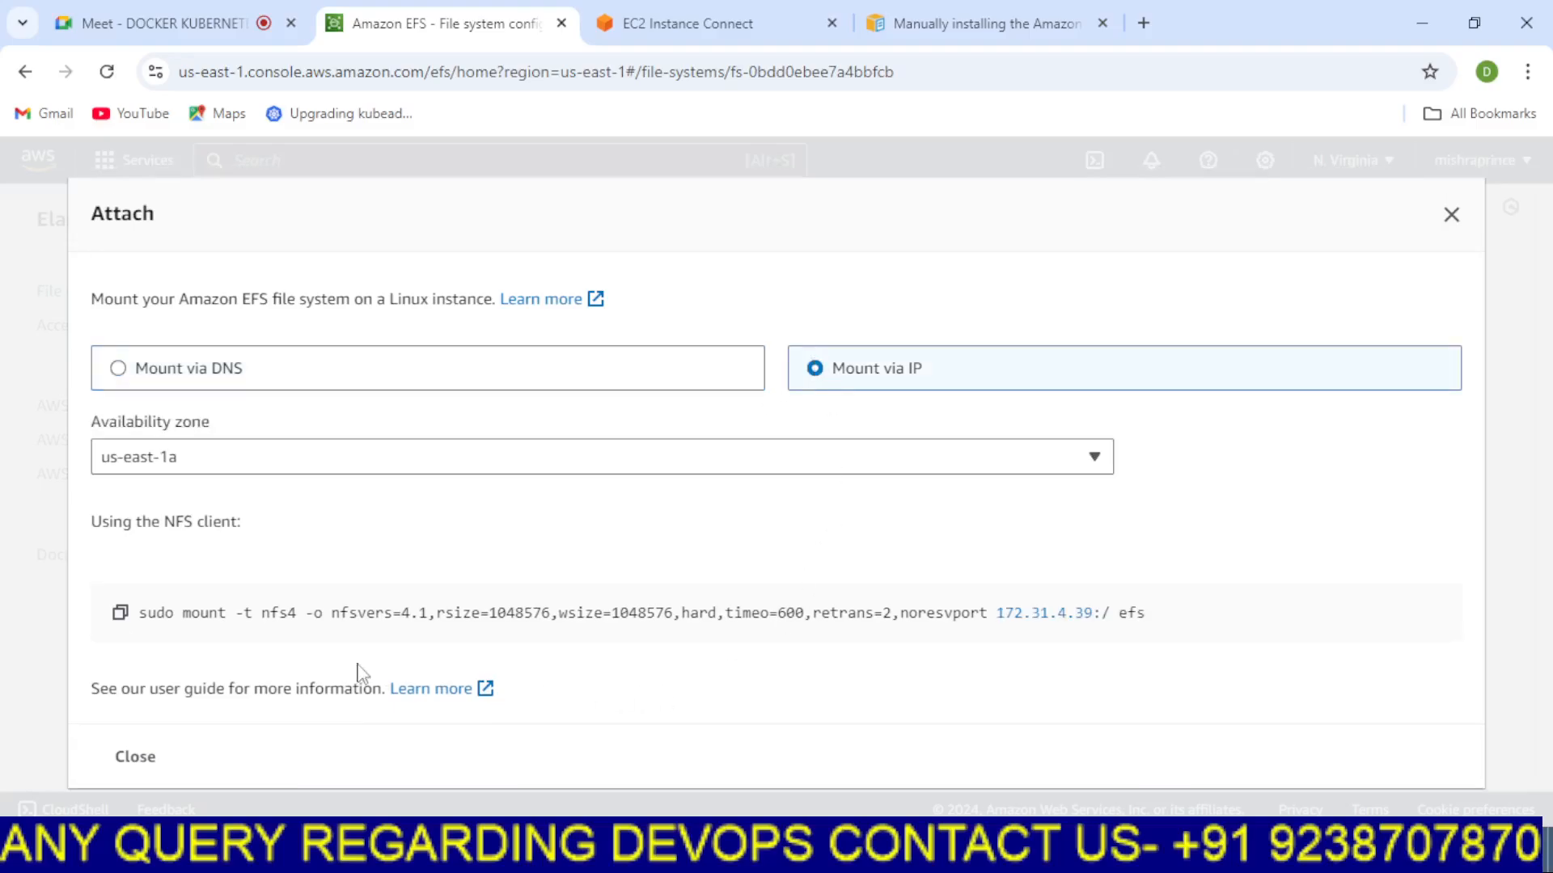
pyautogui.click(118, 368)
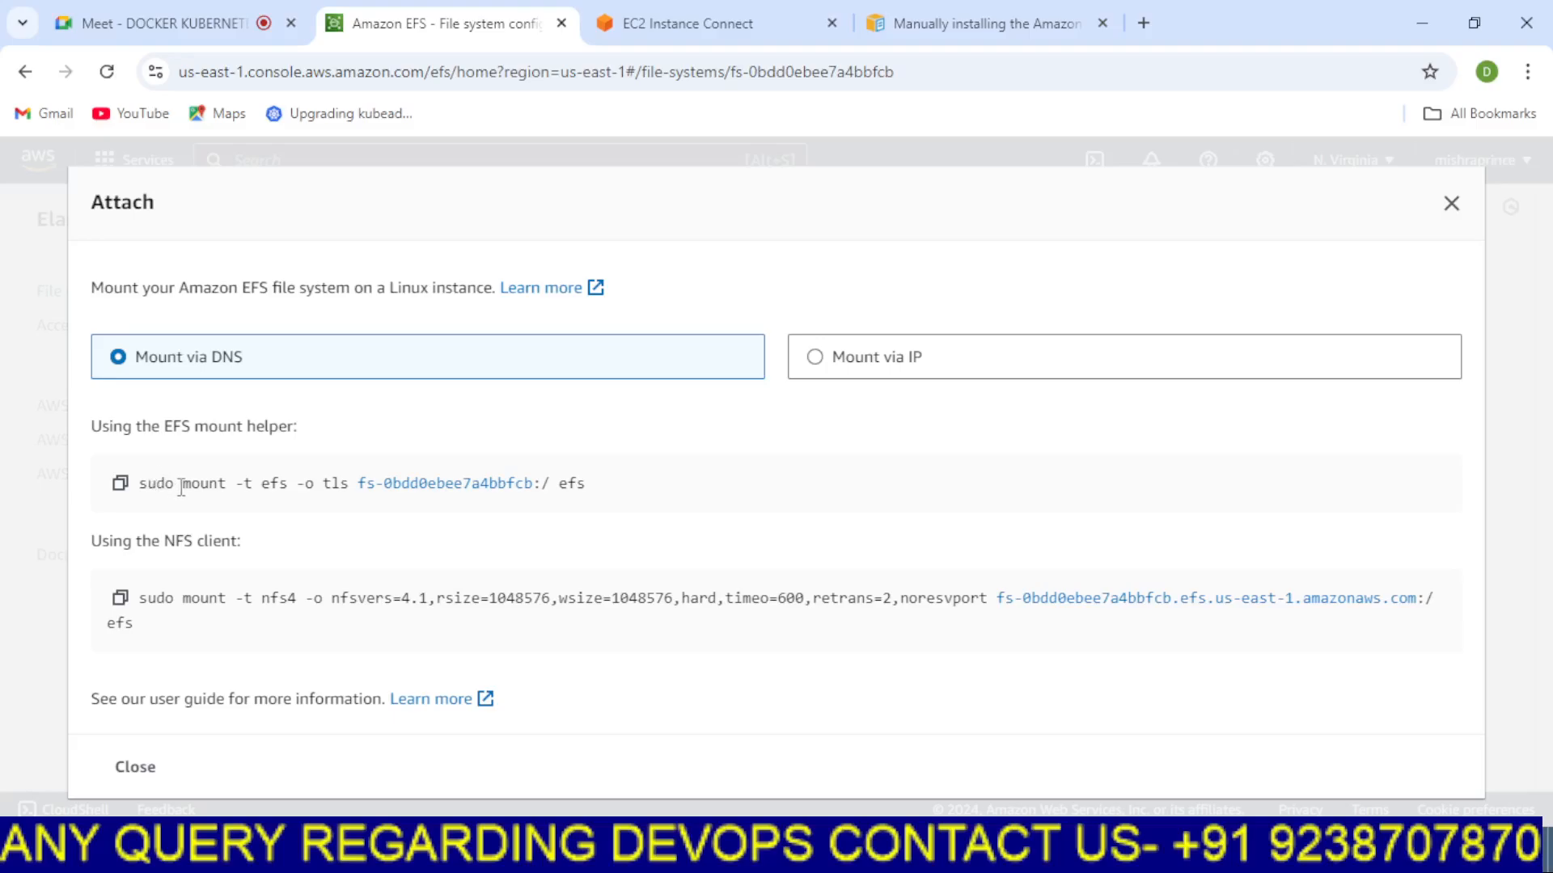
pyautogui.moveTo(181, 486); pyautogui.dragTo(610, 484)
pyautogui.click(772, 469)
# In Paint, add the text note mkdir /efs below LSBLK and DF -H
pyautogui.click(776, 849)
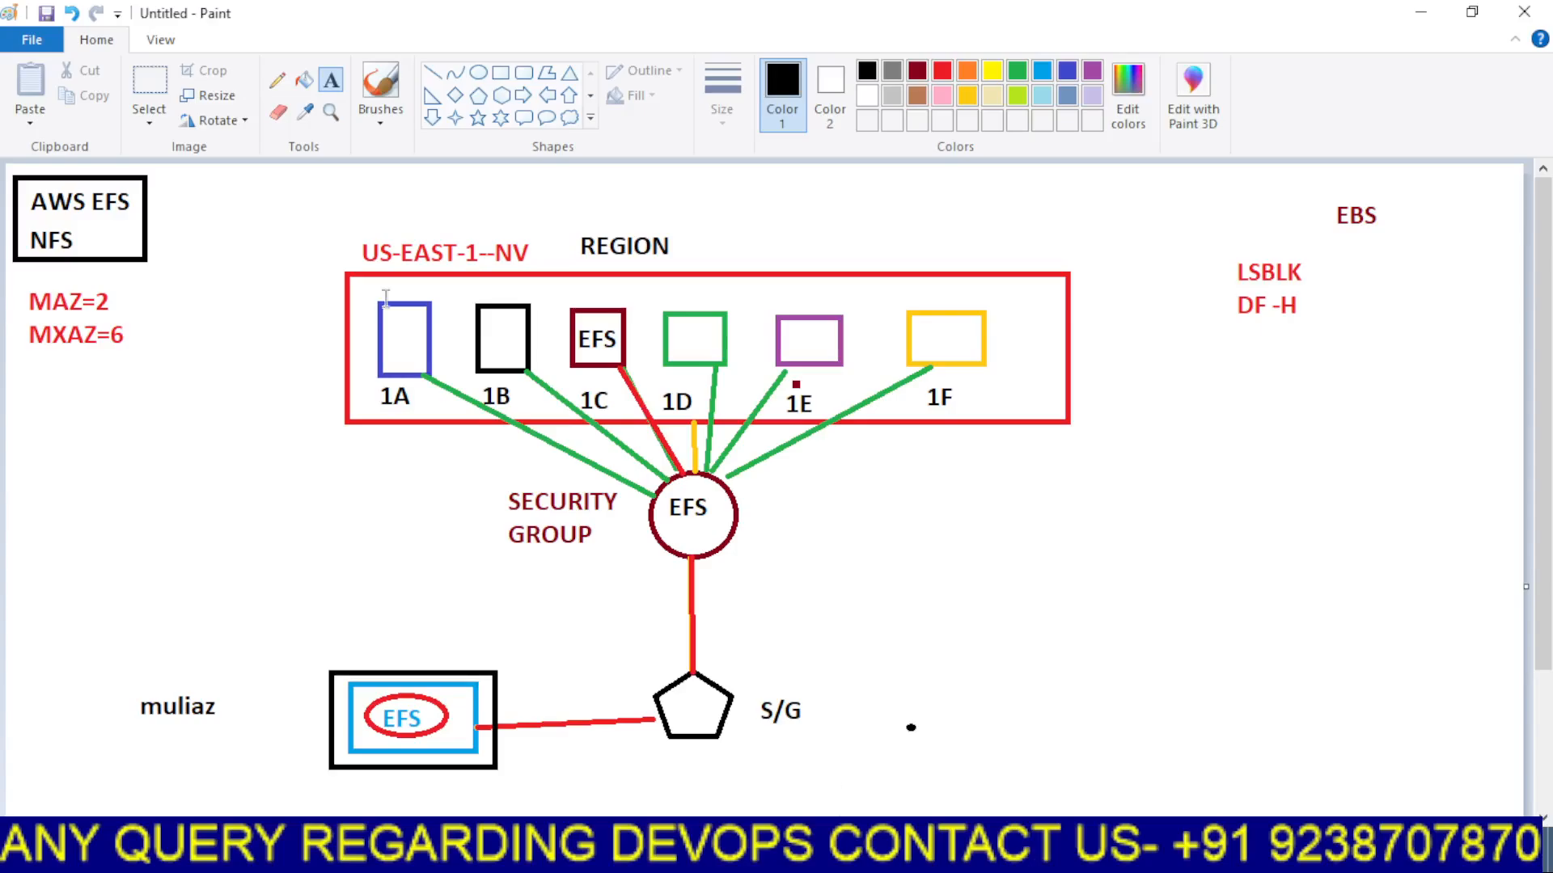
pyautogui.moveTo(1206, 365); pyautogui.dragTo(1359, 421)
pyautogui.write('mkdi')
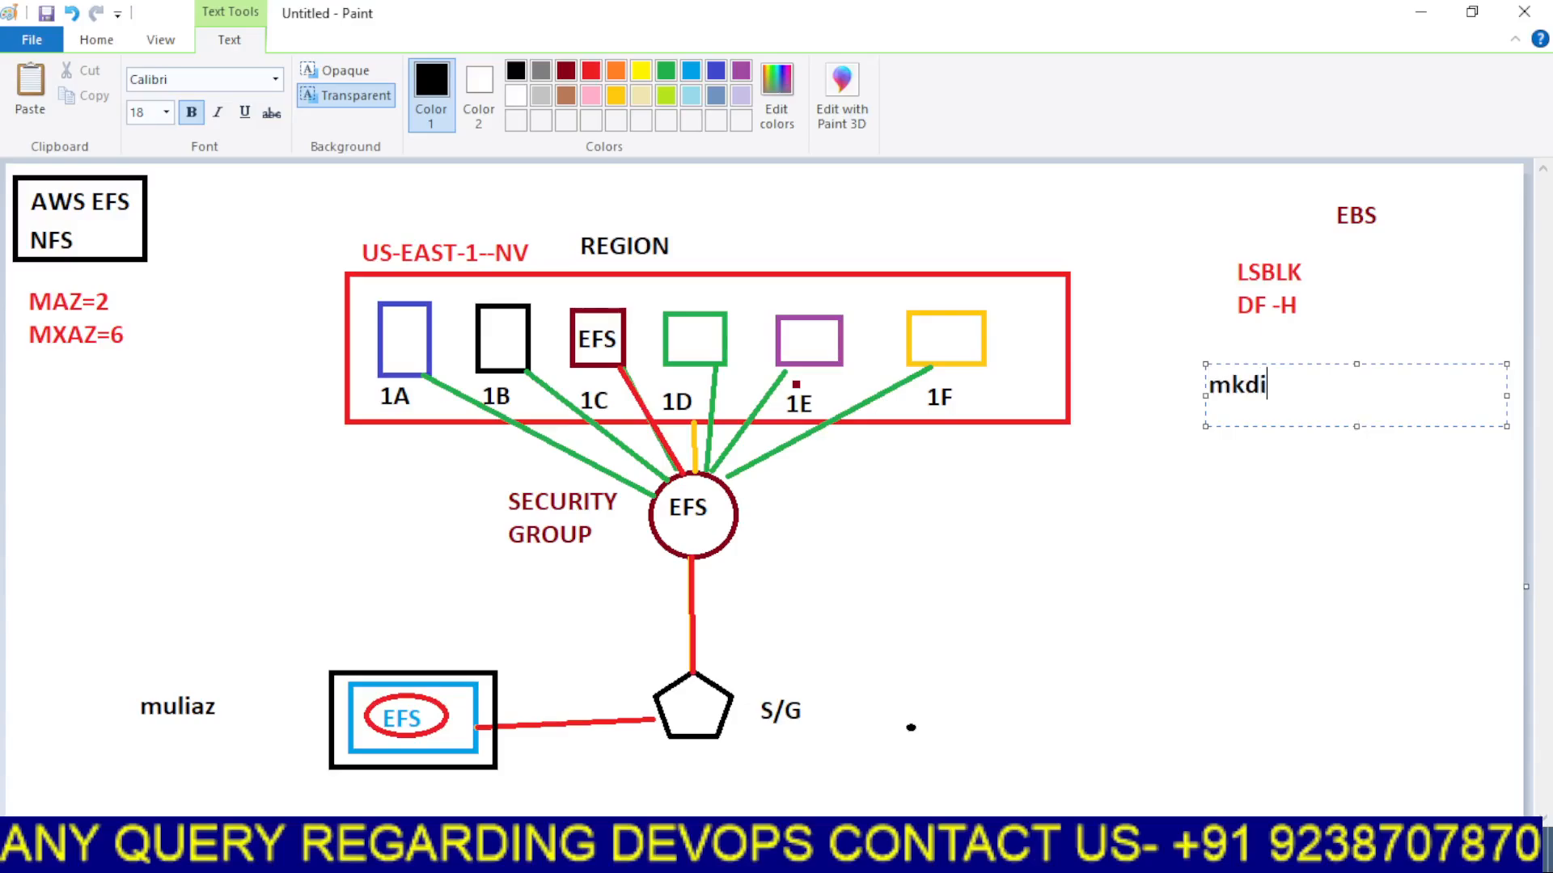
pyautogui.write('r /efs')
pyautogui.press('Return')
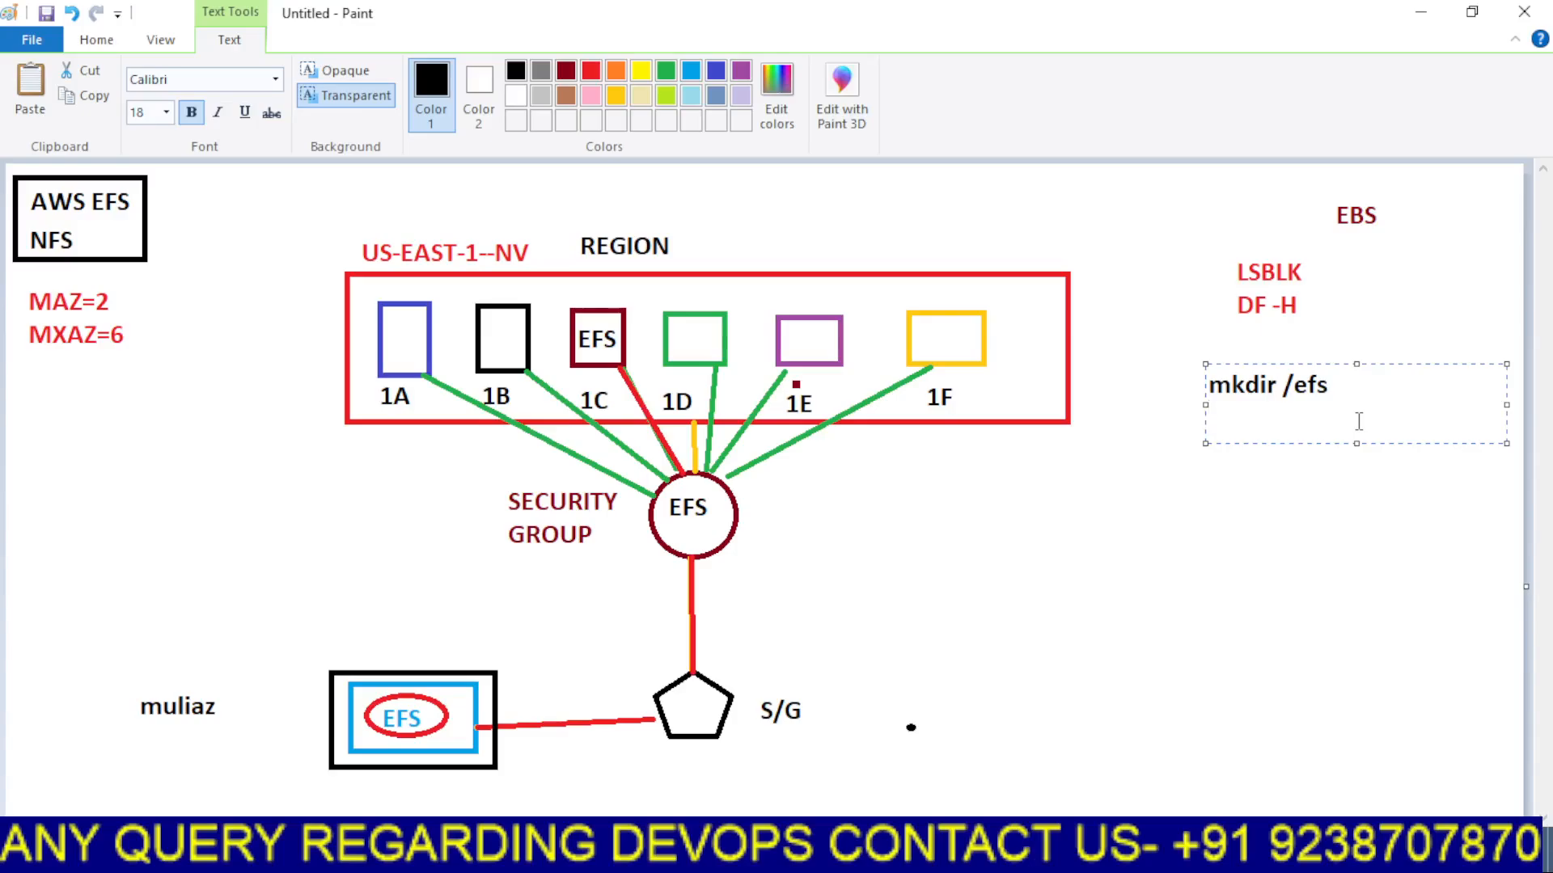
pyautogui.click(1291, 505)
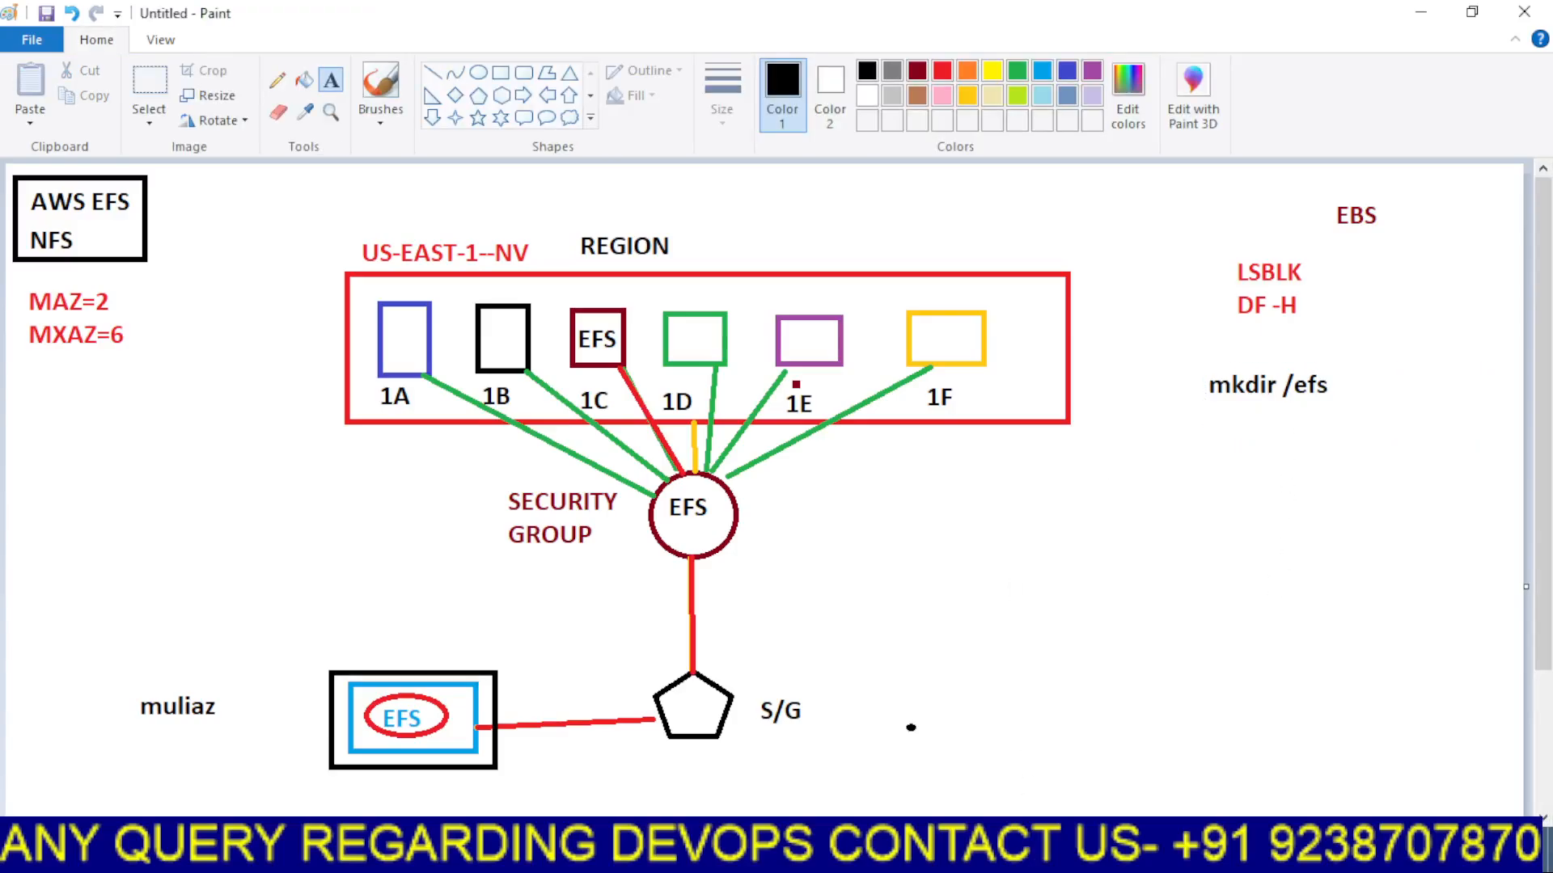
# Return to the EFS-SERVER terminal, clear it, and create the directory with mkdir /efs
pyautogui.click(795, 851)
pyautogui.click(702, 775)
pyautogui.click(686, 8)
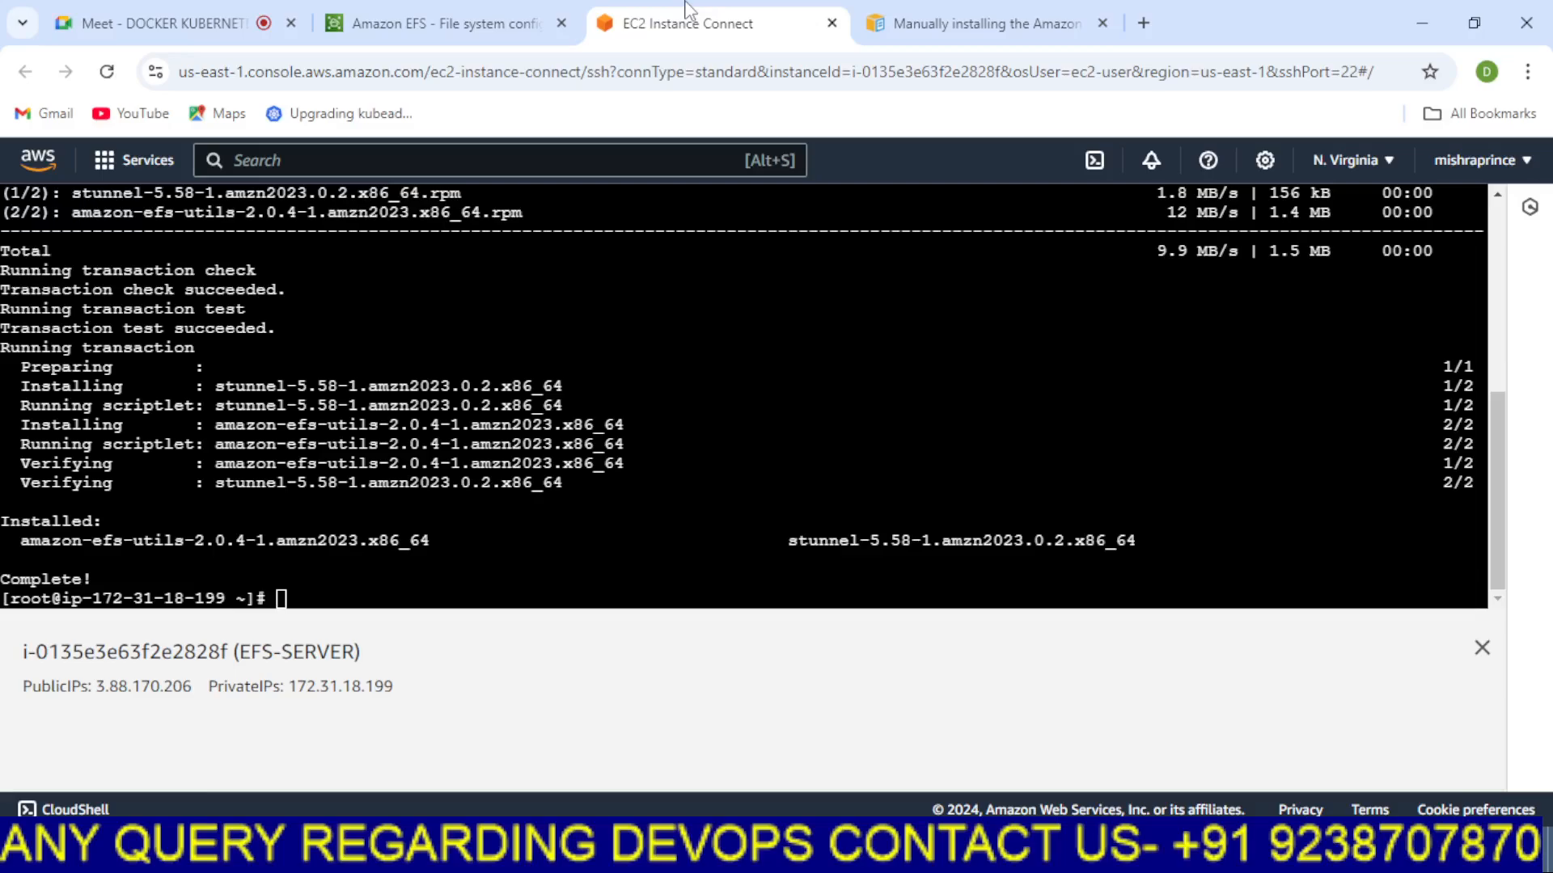
pyautogui.hotkey('ctrl', 'l')
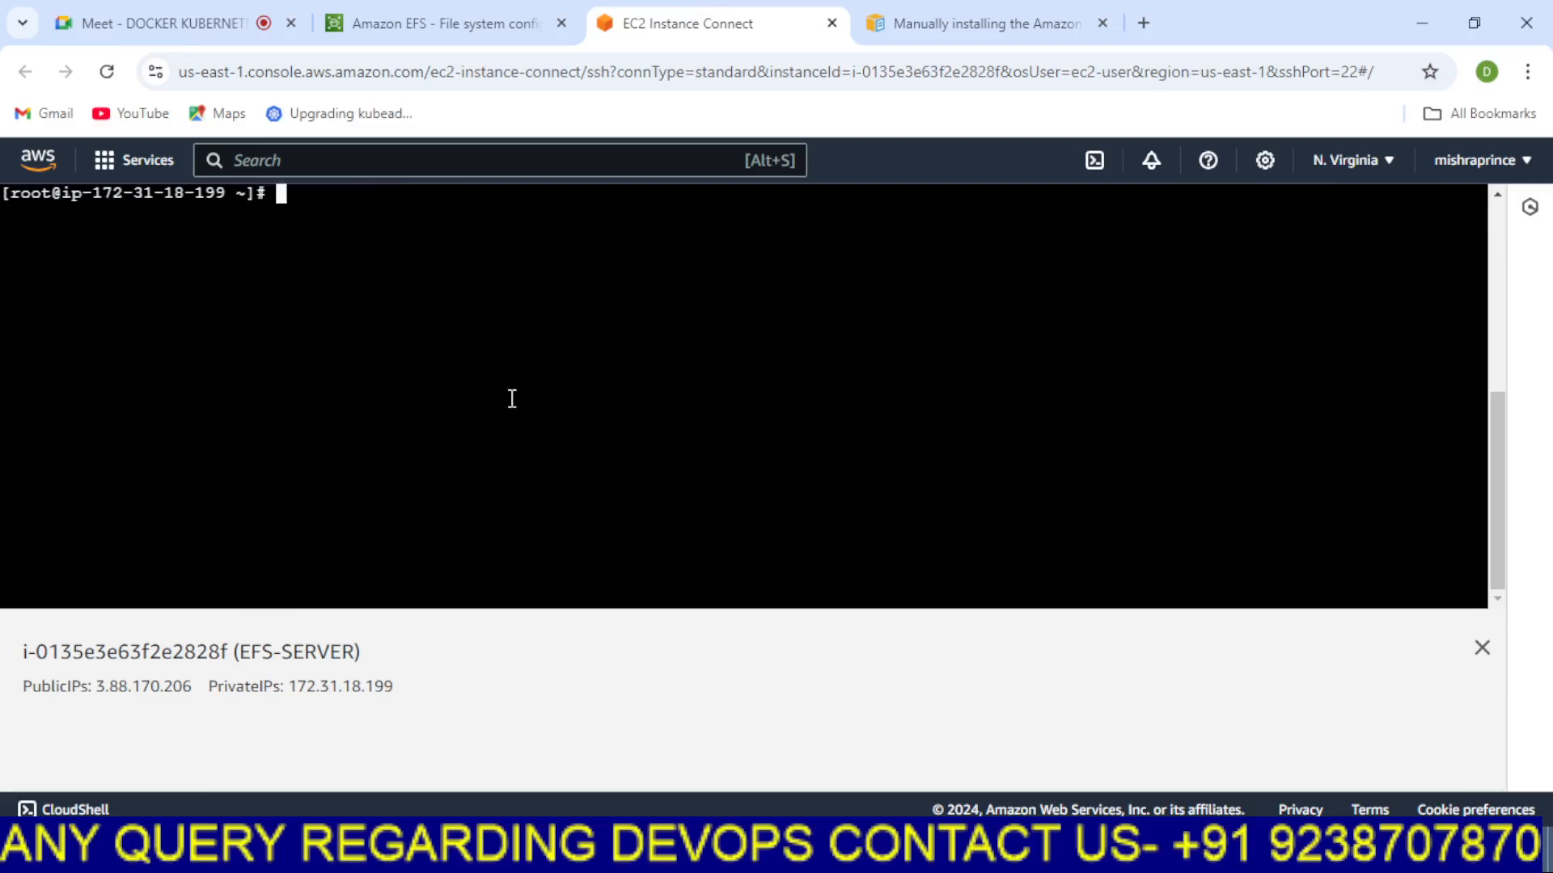
pyautogui.press('Return')
pyautogui.press('Return')
pyautogui.write('mk')
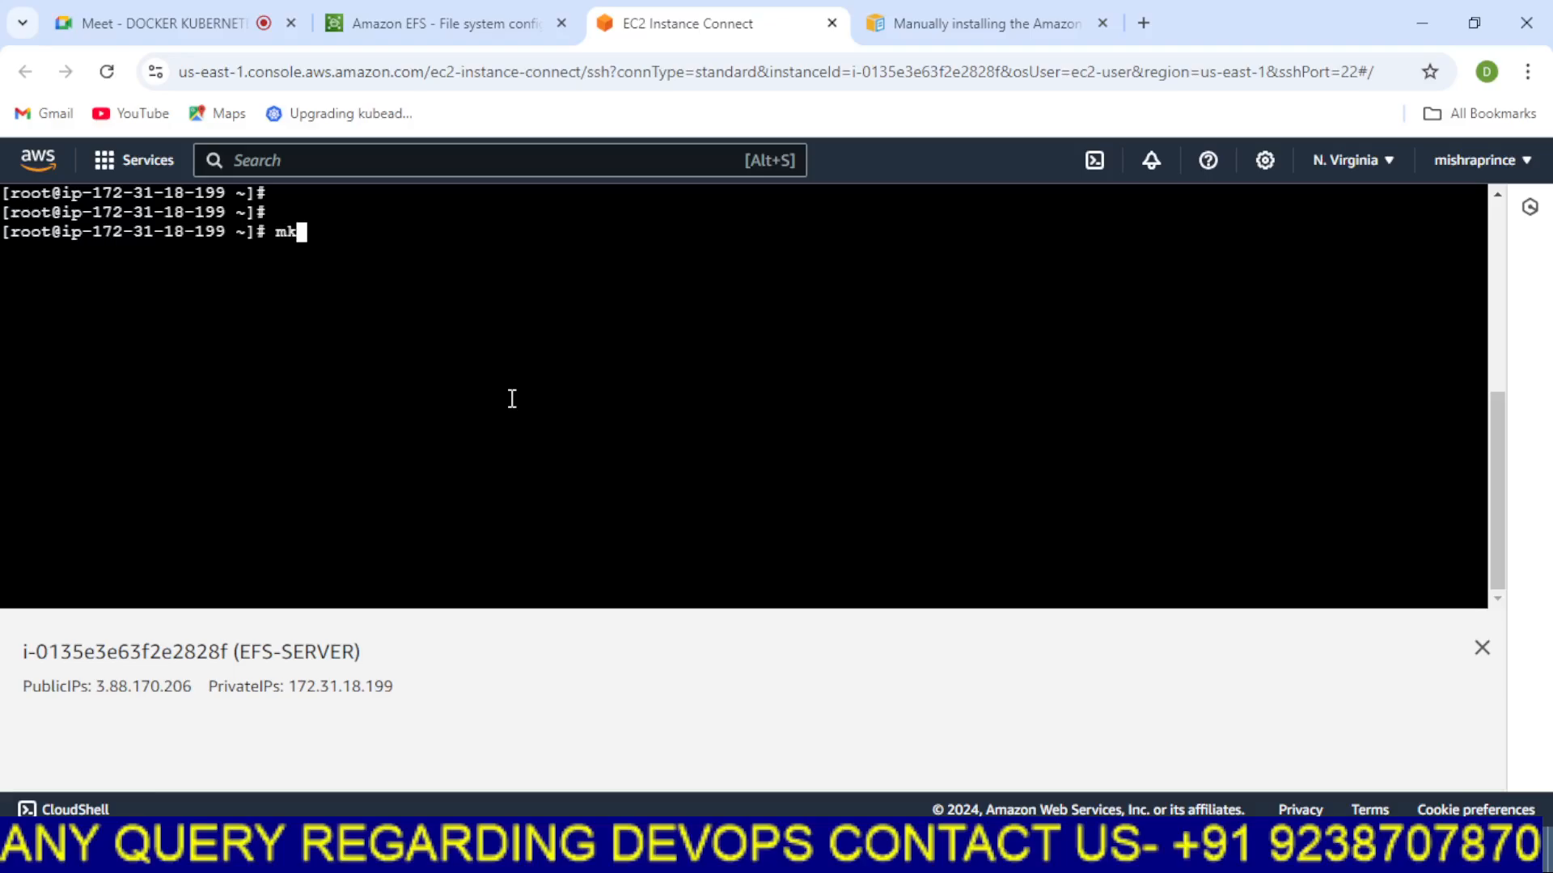
pyautogui.write('dir /efs')
pyautogui.press('Return')
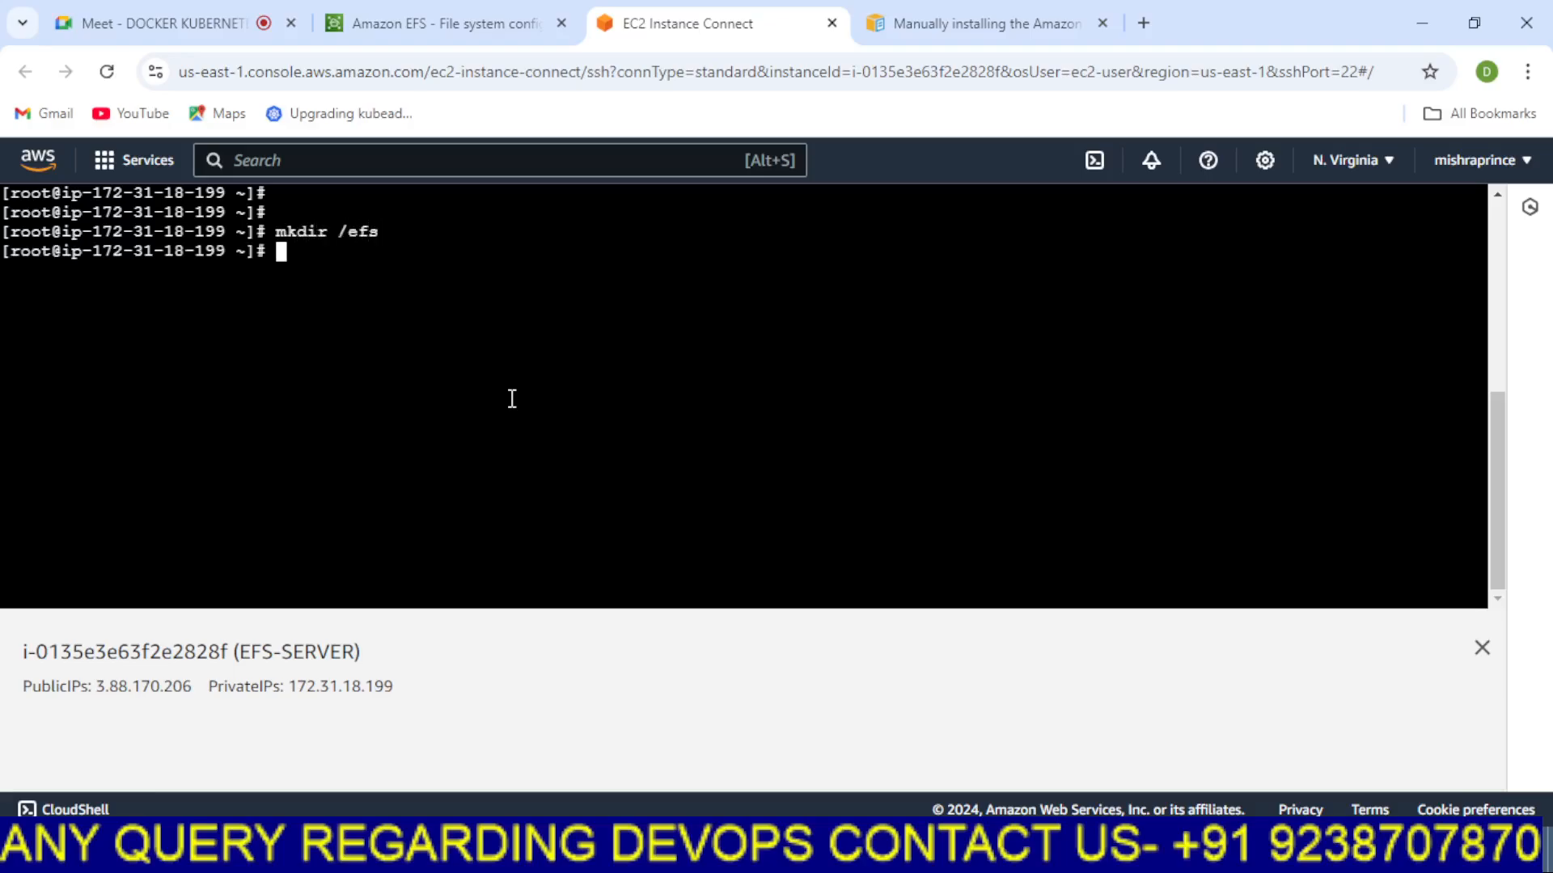
# Copy the EFS mount helper command mount -t efs -o tls fs-0bdd0ebee7a4bbfcb:/ efs and paste it into the terminal
pyautogui.click(364, 23)
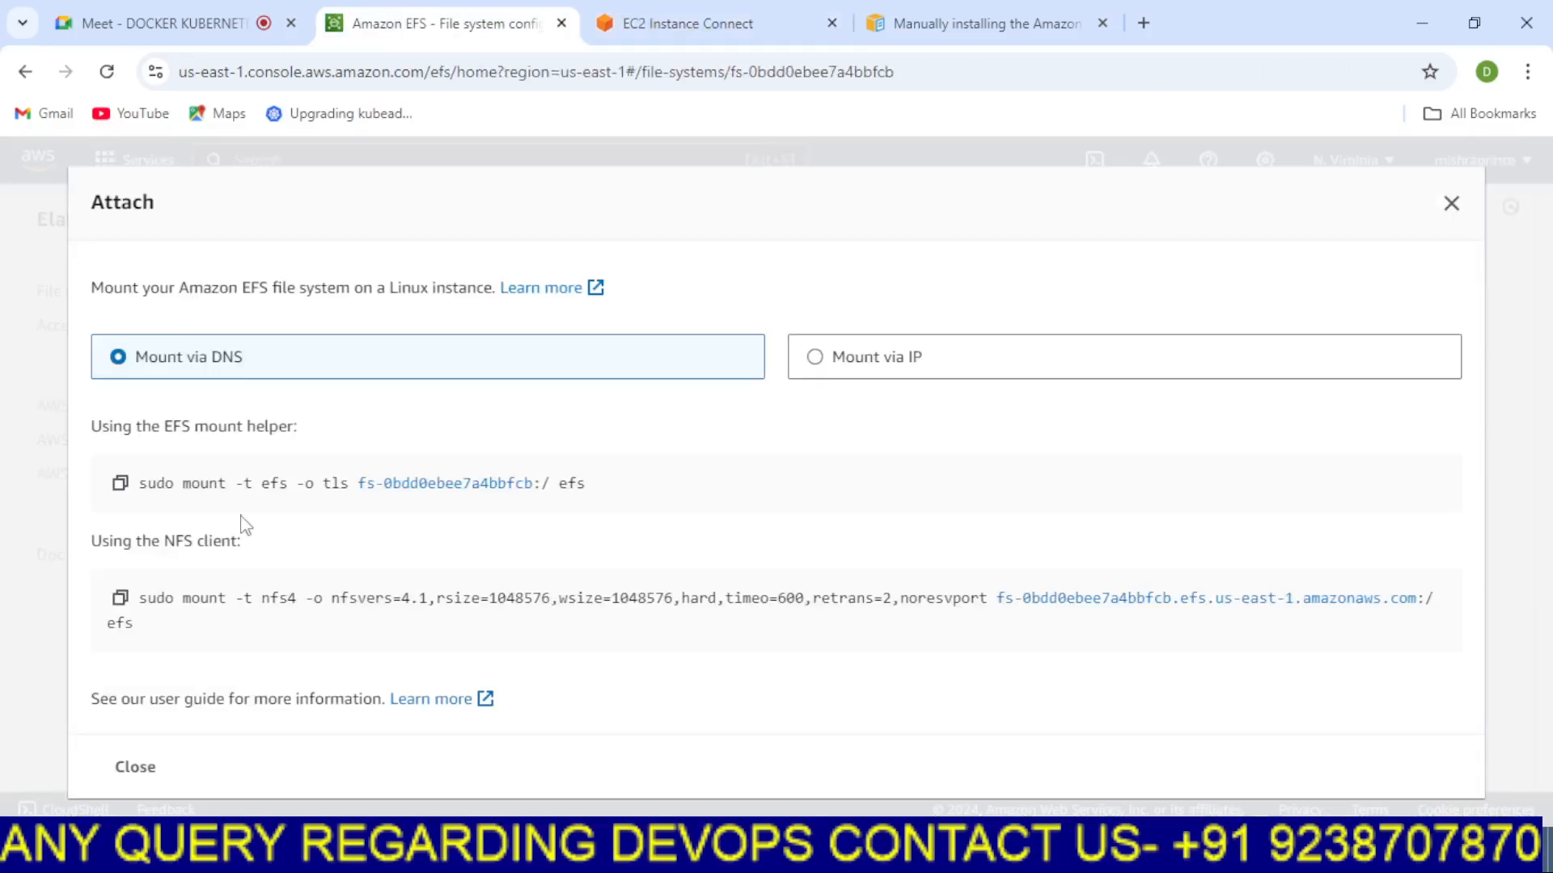
pyautogui.moveTo(180, 483); pyautogui.dragTo(219, 482)
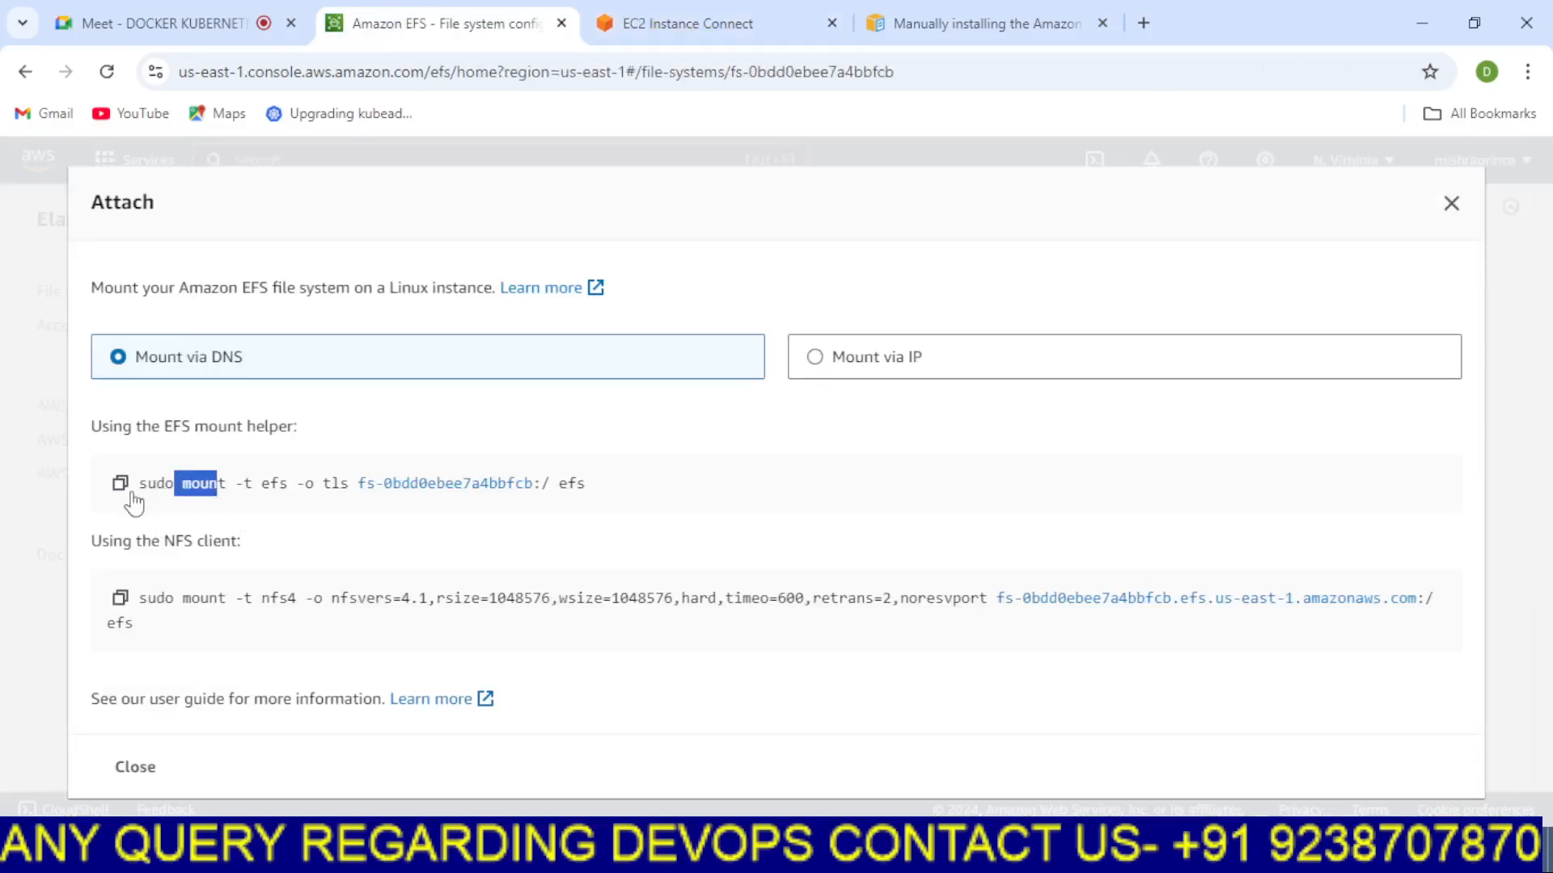
pyautogui.click(732, 558)
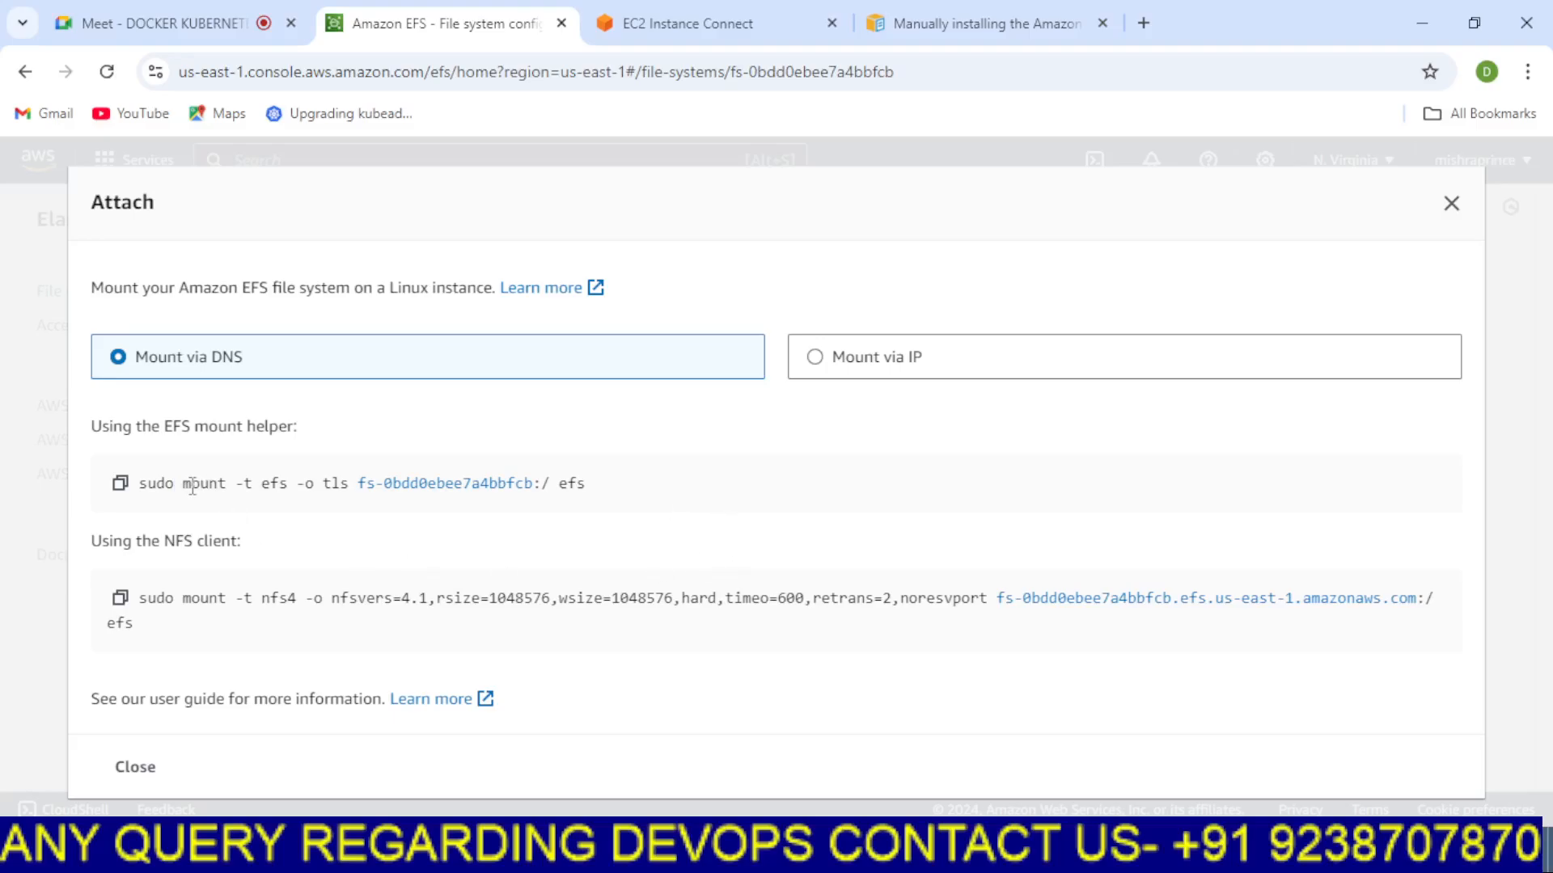
pyautogui.moveTo(183, 483); pyautogui.dragTo(602, 495)
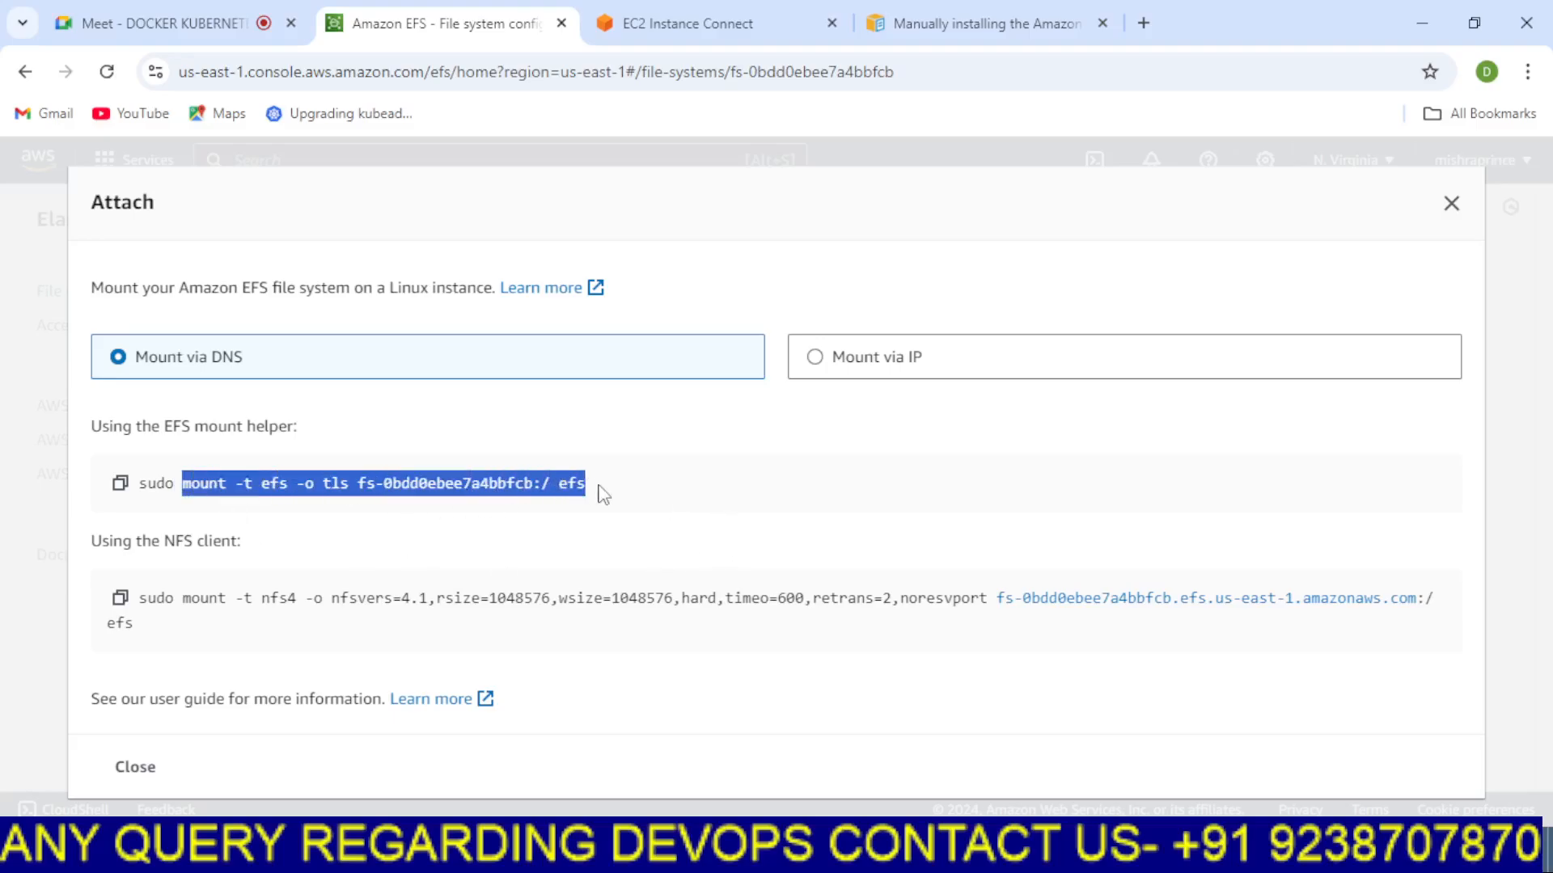
pyautogui.rightClick(587, 490)
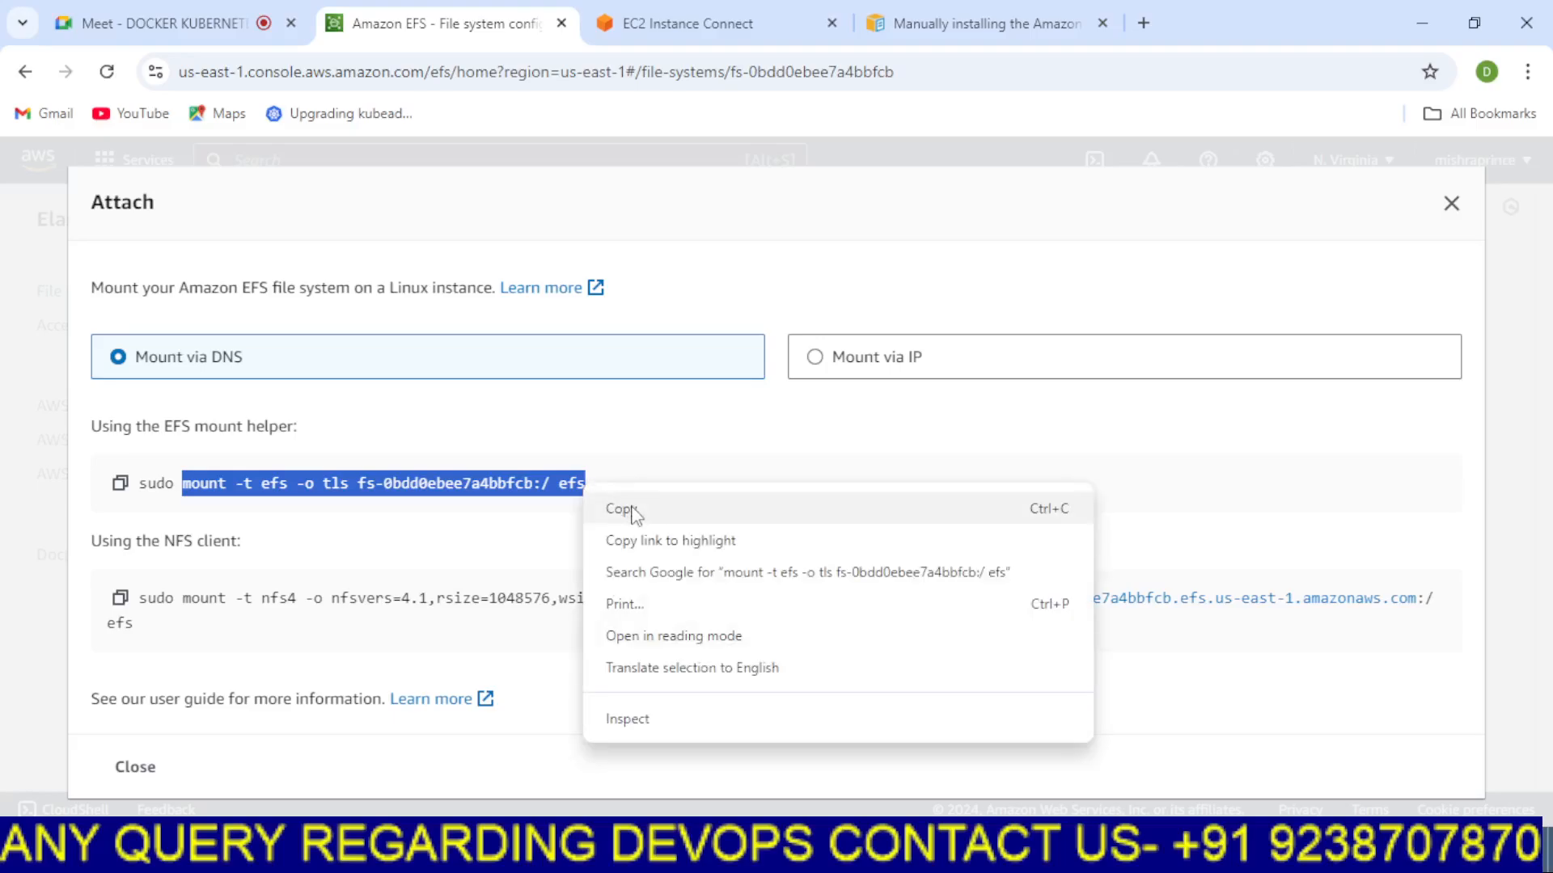
pyautogui.click(639, 514)
pyautogui.click(687, 18)
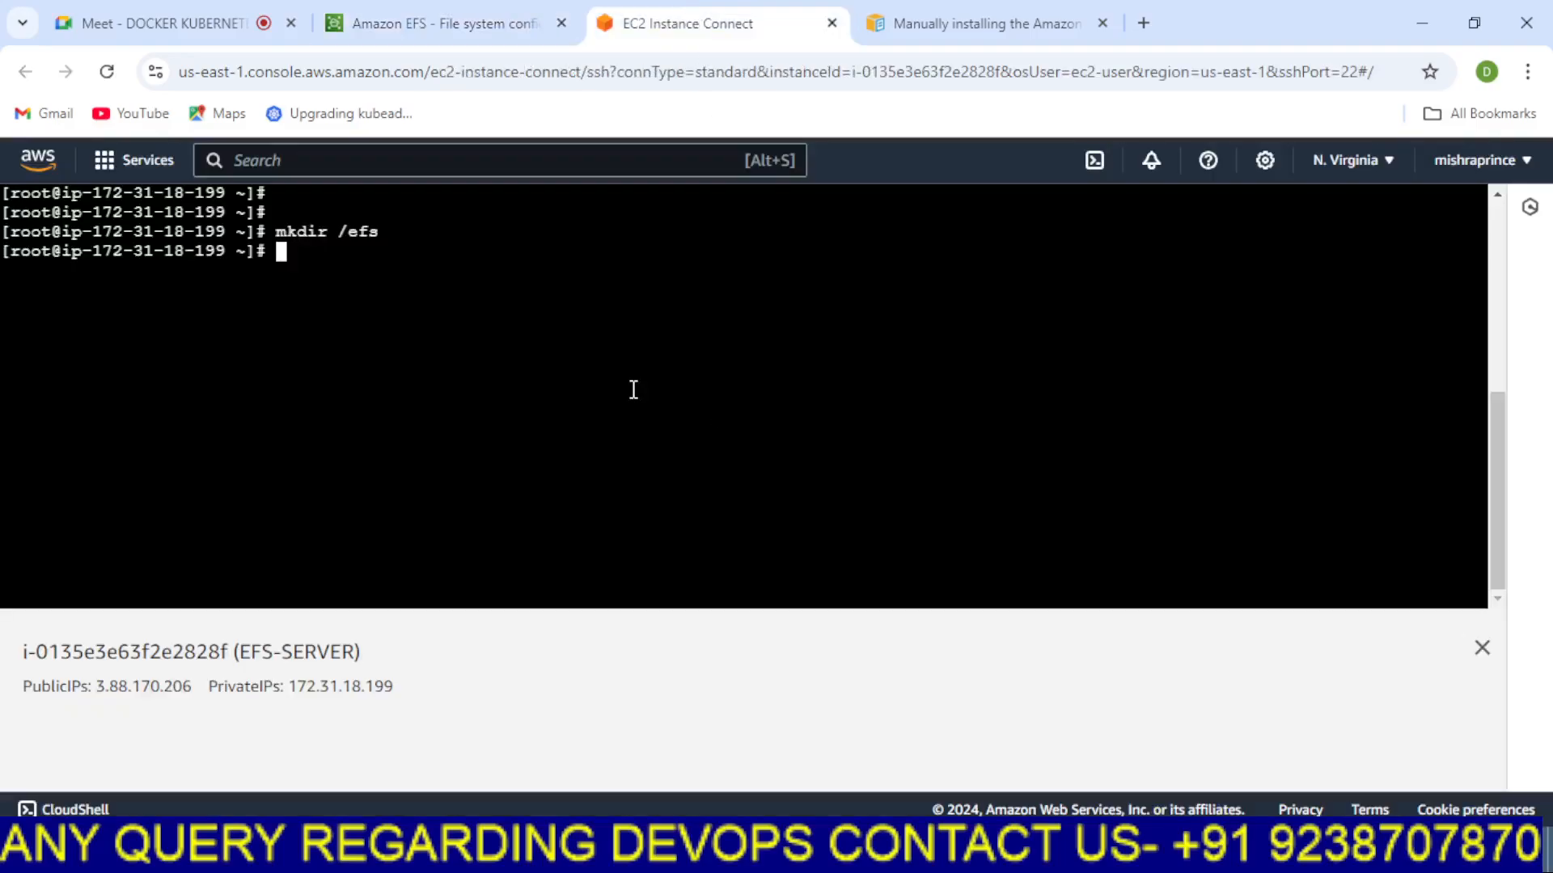
pyautogui.rightClick(527, 291)
pyautogui.click(579, 543)
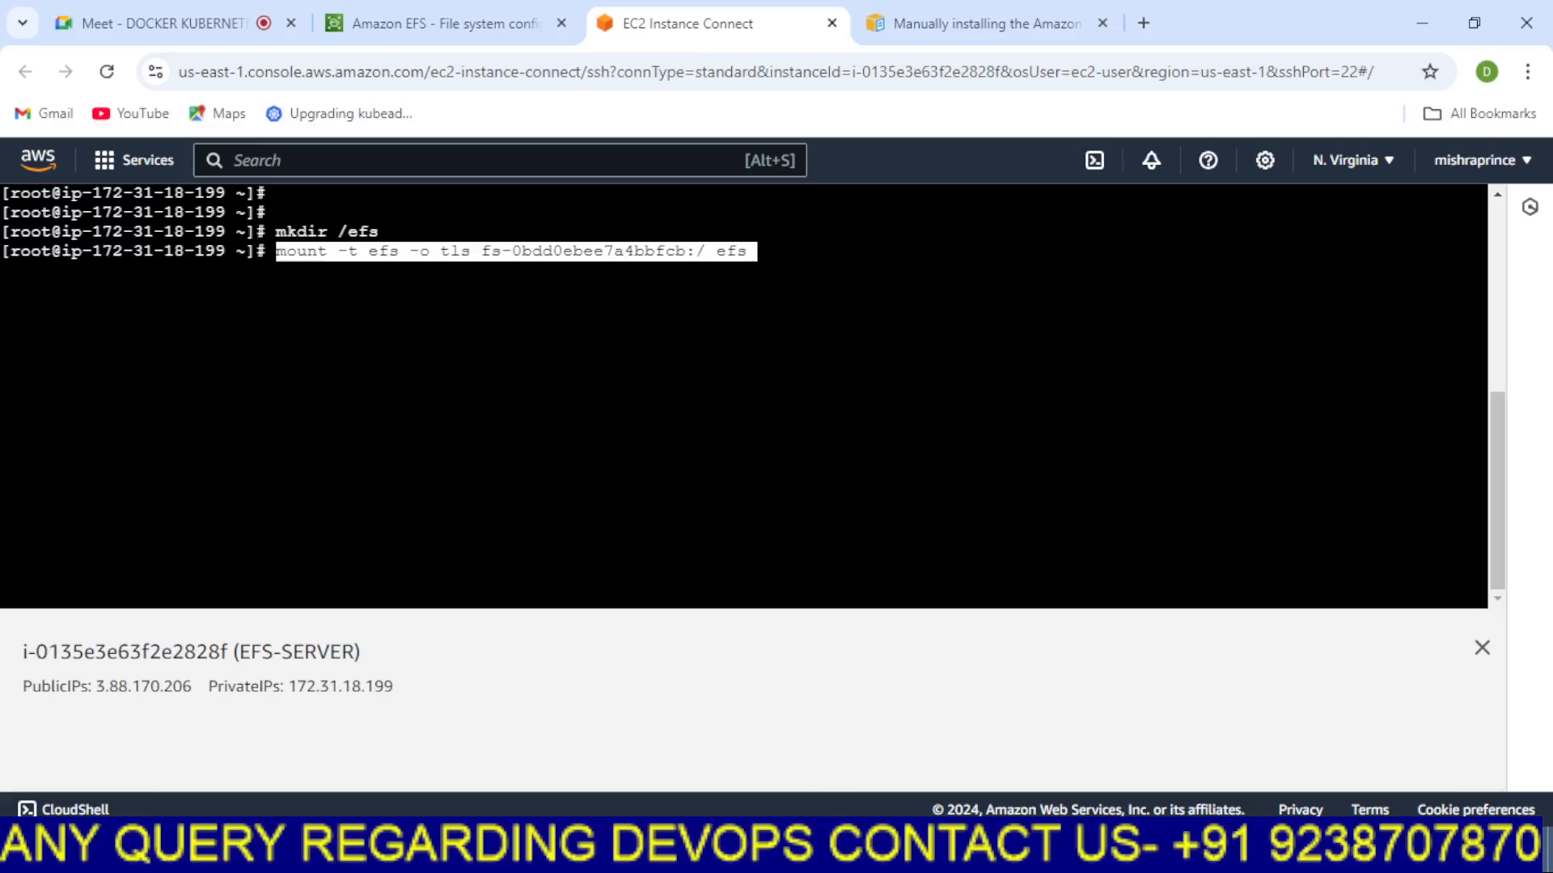
pyautogui.hotkey('alt', 'Tab')
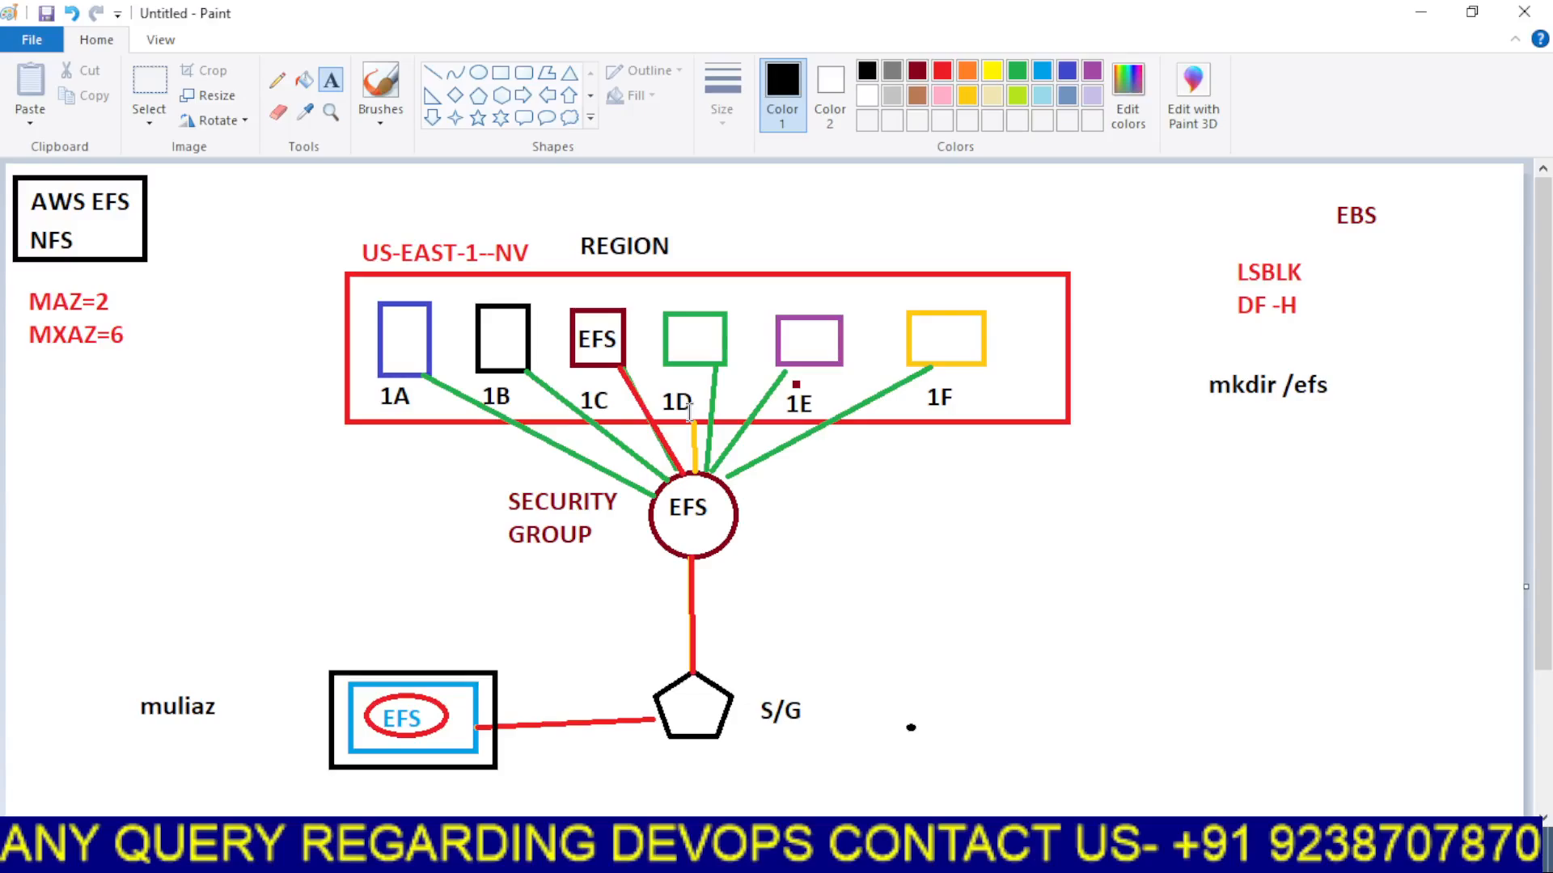
pyautogui.moveTo(803, 858)
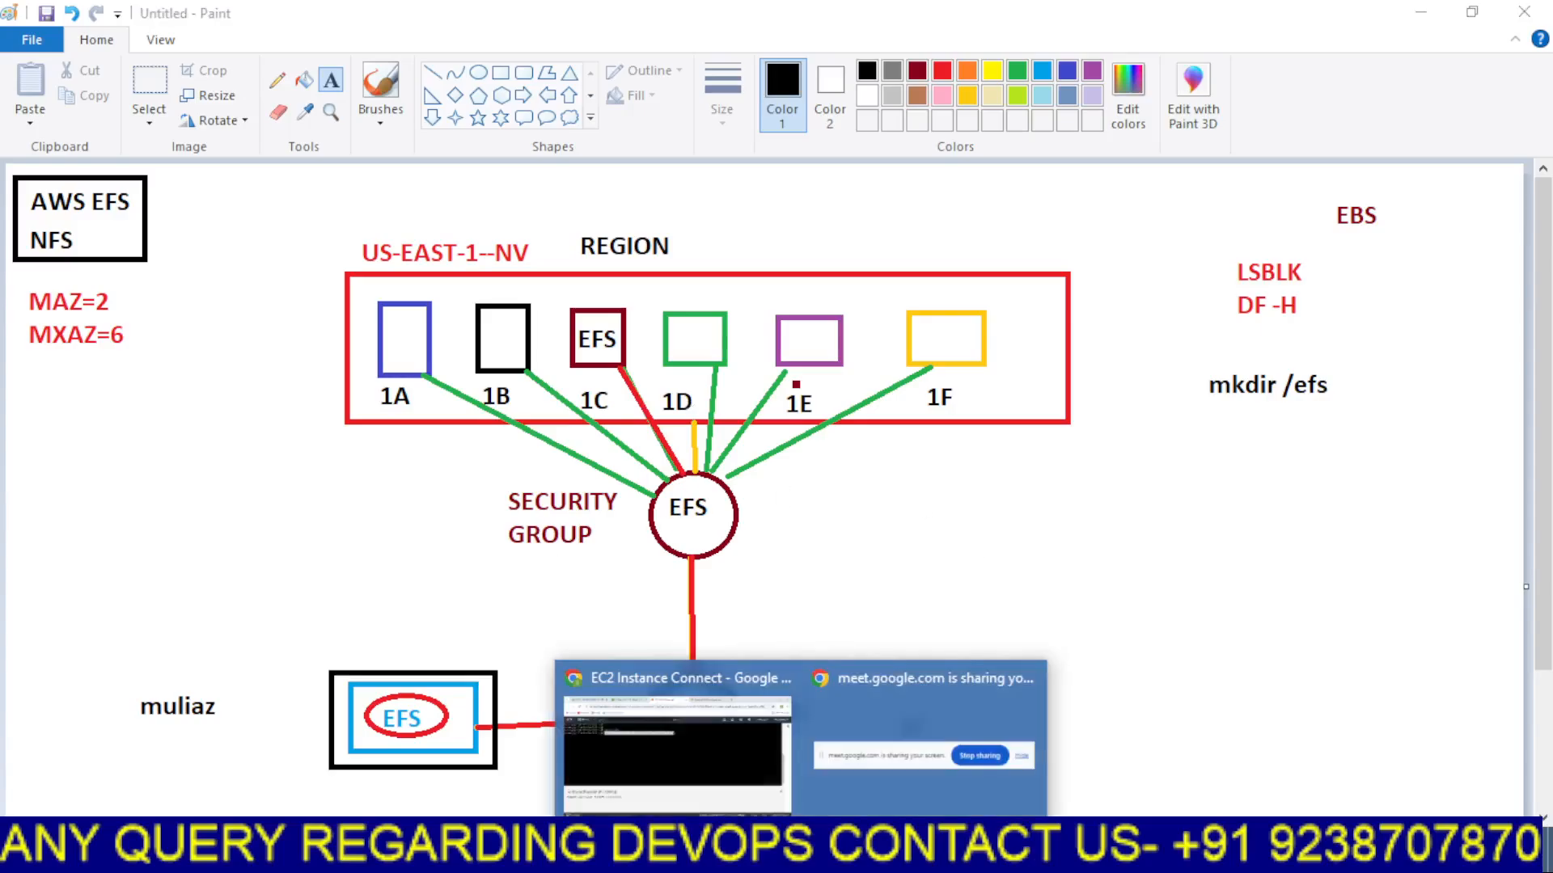
# Return to the EFS-SERVER terminal, correct the mount target to /efs and run the EFS mount helper command
pyautogui.click(706, 750)
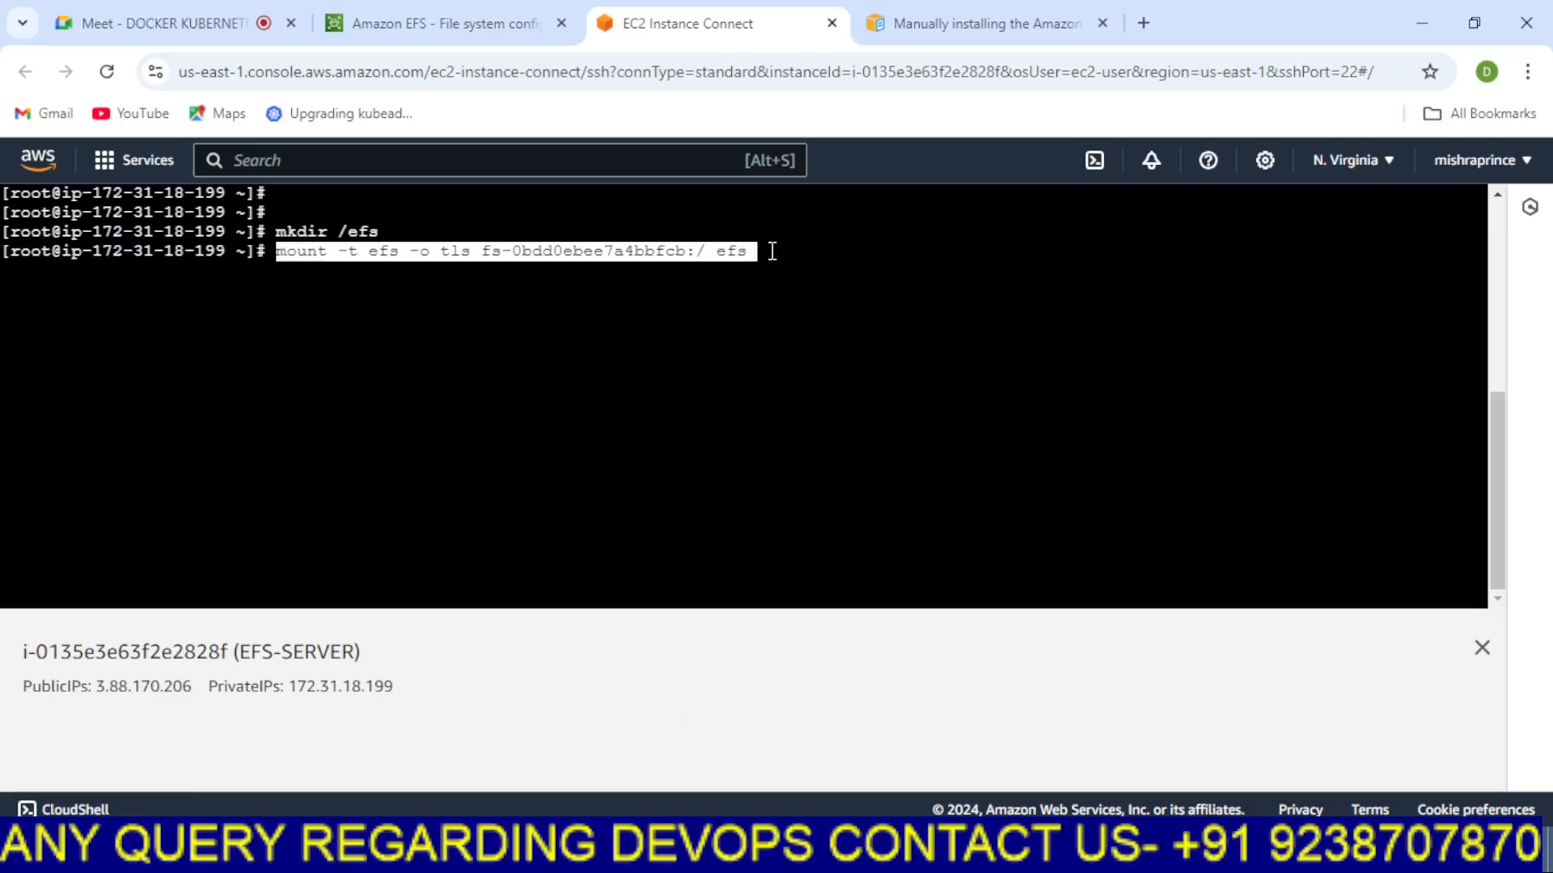
pyautogui.press('Left')
pyautogui.press('Left')
pyautogui.press('Left')
pyautogui.press('Left')
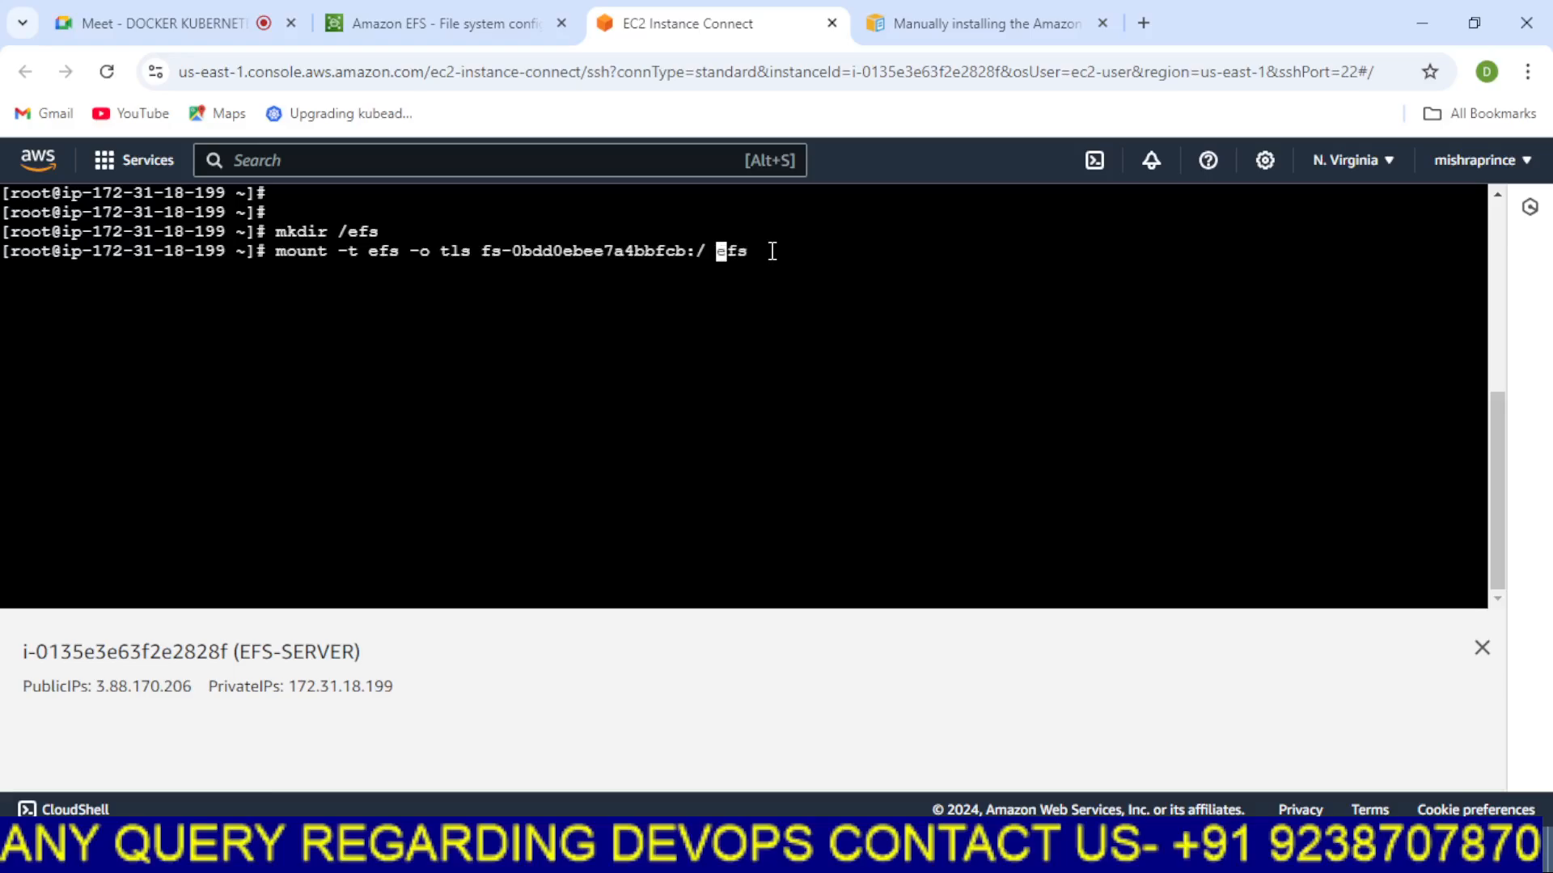
pyautogui.press('Left')
pyautogui.press('Left')
pyautogui.press('Left')
pyautogui.press('Left')
pyautogui.press('Right')
pyautogui.press('Right')
pyautogui.press('Right')
pyautogui.press('Right')
pyautogui.press('Right')
pyautogui.write('/')
pyautogui.press('Return')
# Examine the mount command's output in the terminal
pyautogui.click(784, 851)
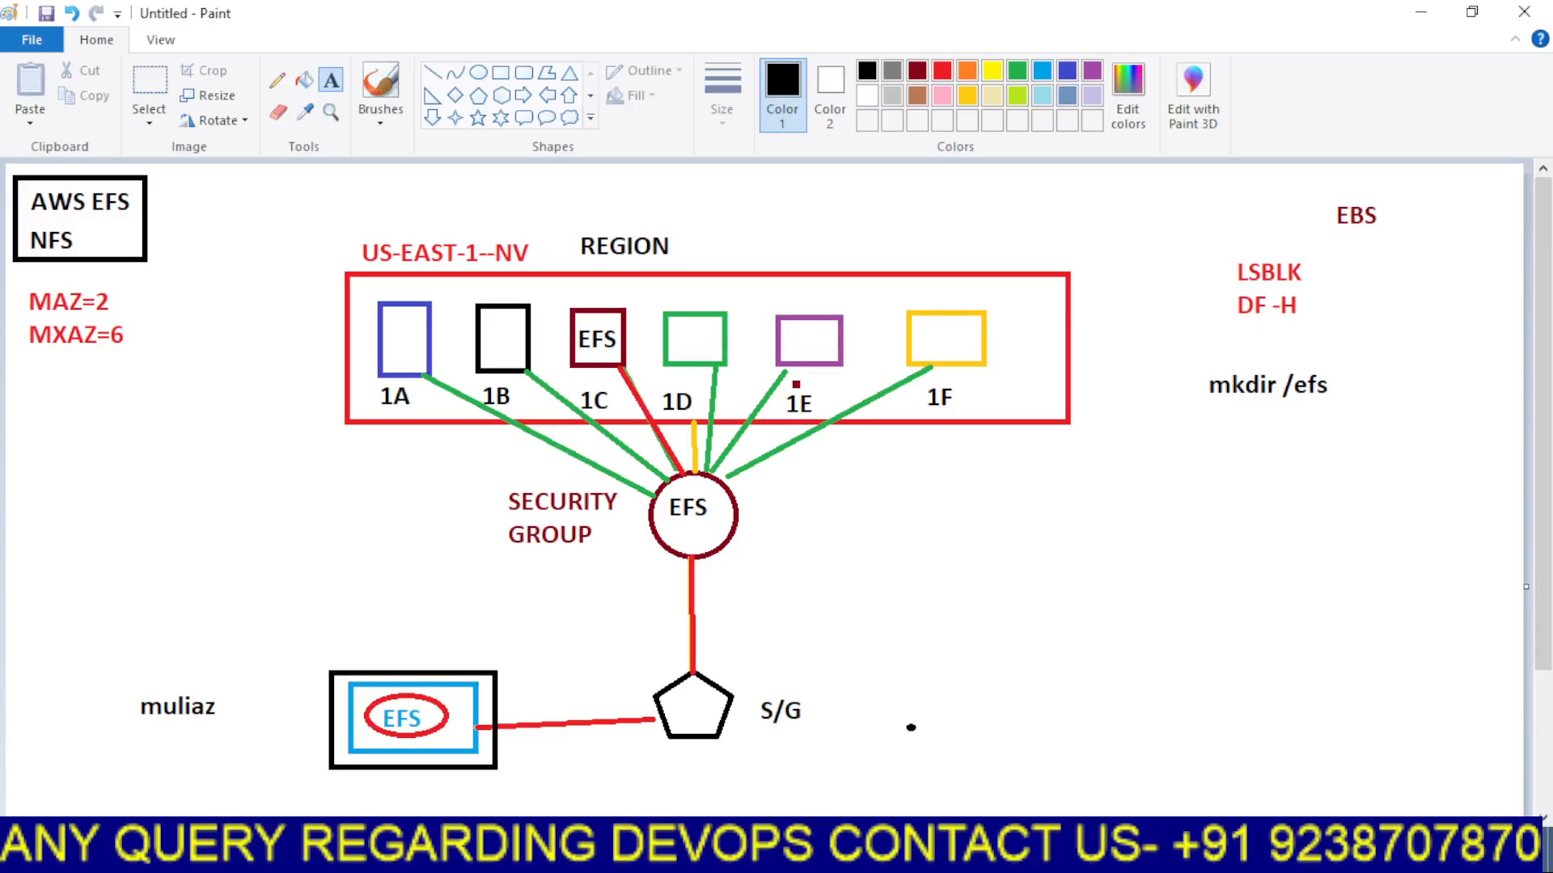
pyautogui.moveTo(803, 857)
pyautogui.click(716, 760)
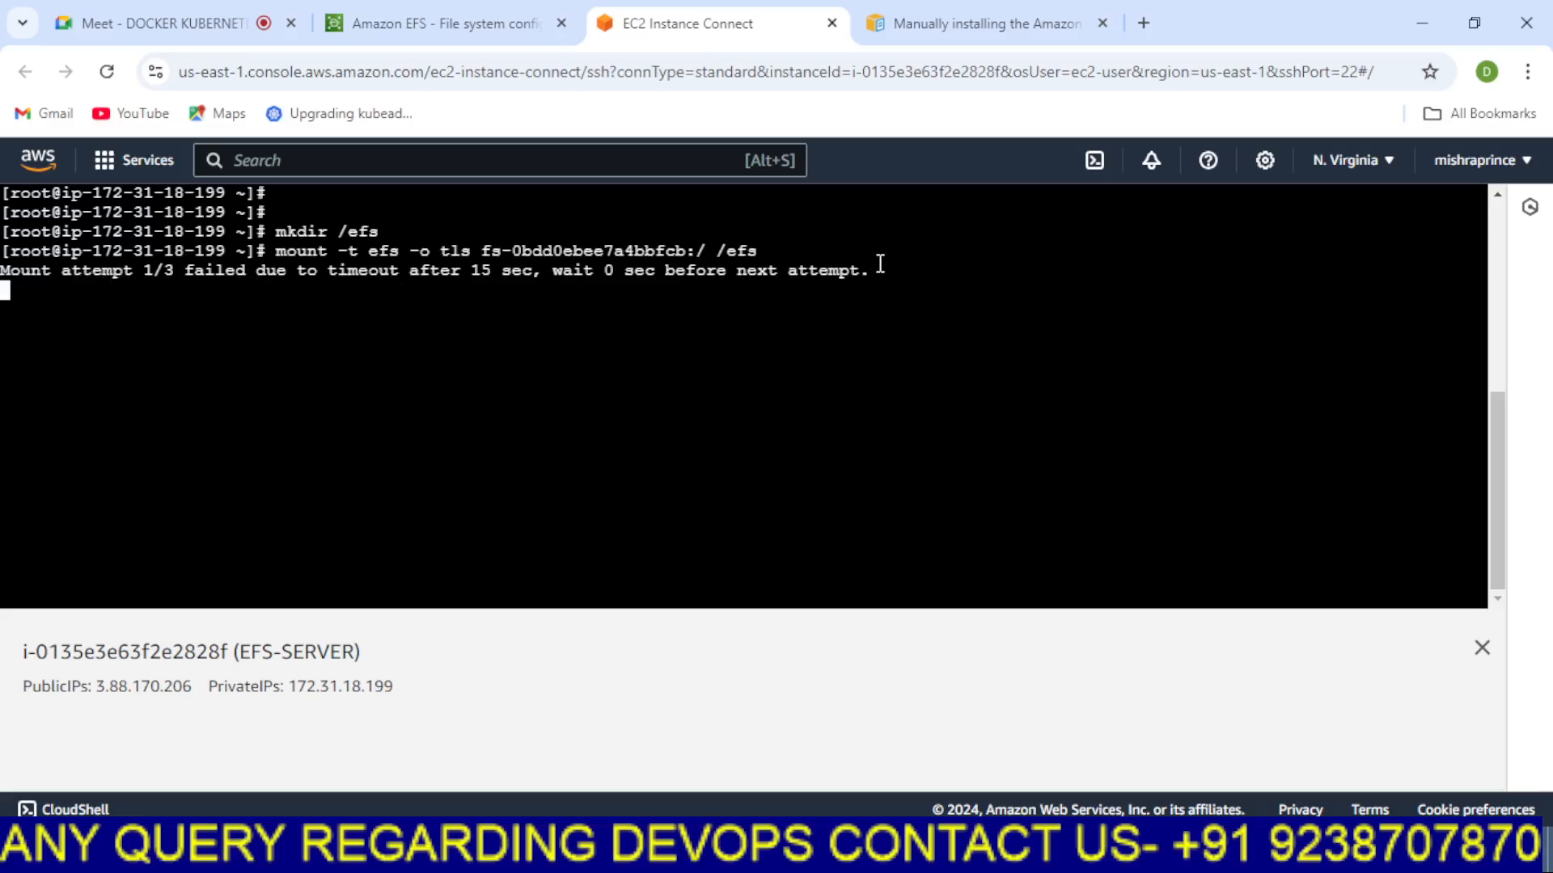
pyautogui.moveTo(880, 263); pyautogui.dragTo(285, 242)
pyautogui.click(873, 355)
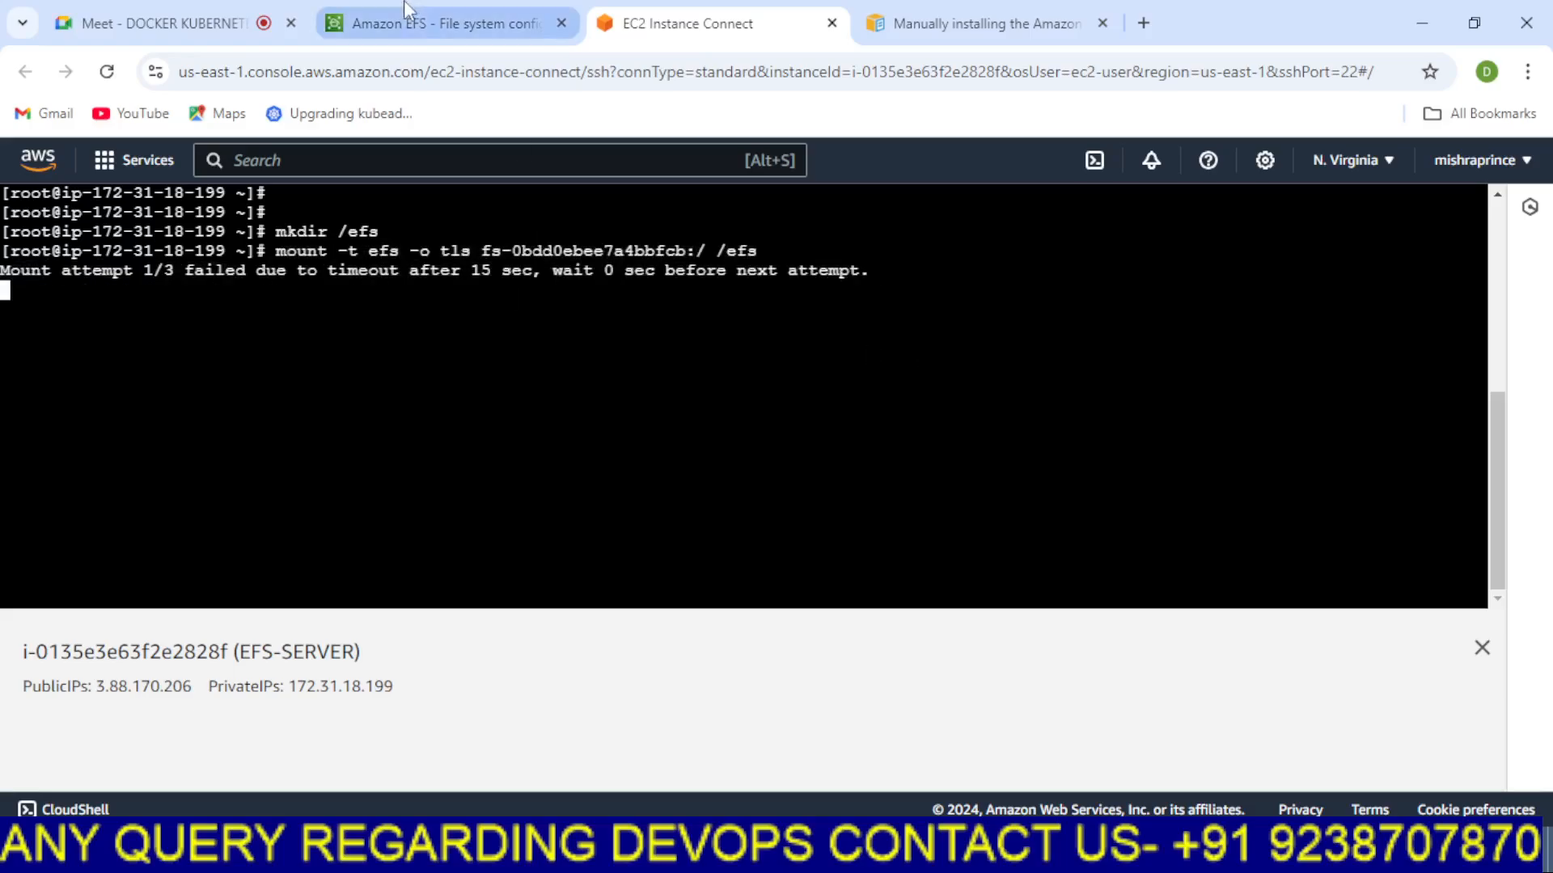
# Close the Attach dialog and open the file system's Network tab to review its mount targets
pyautogui.click(437, 23)
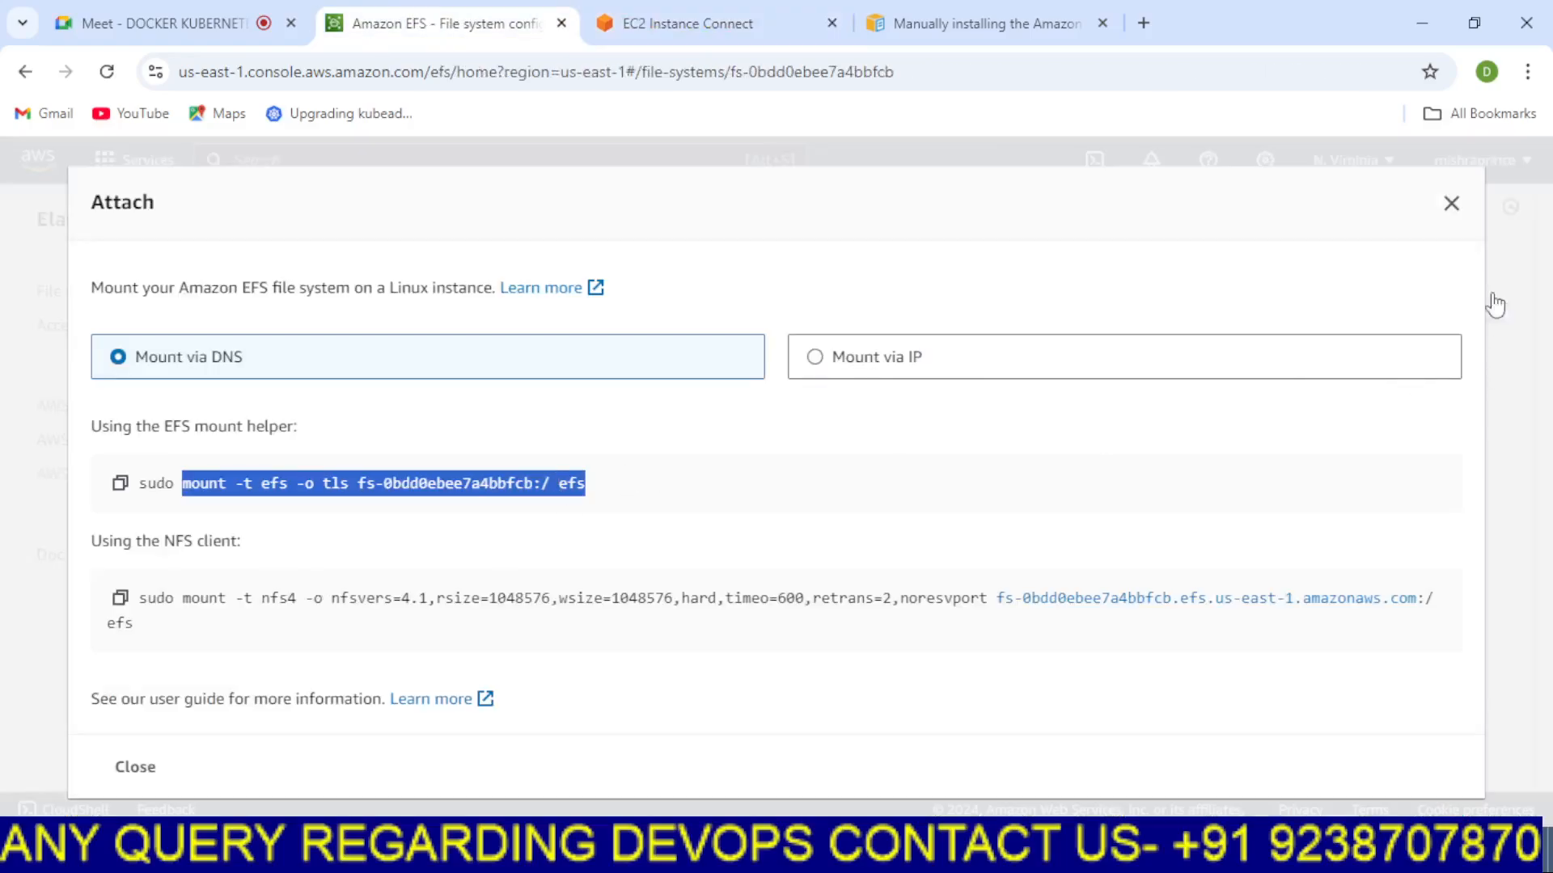
pyautogui.click(1452, 203)
pyautogui.scroll(-7, 1065, 471)
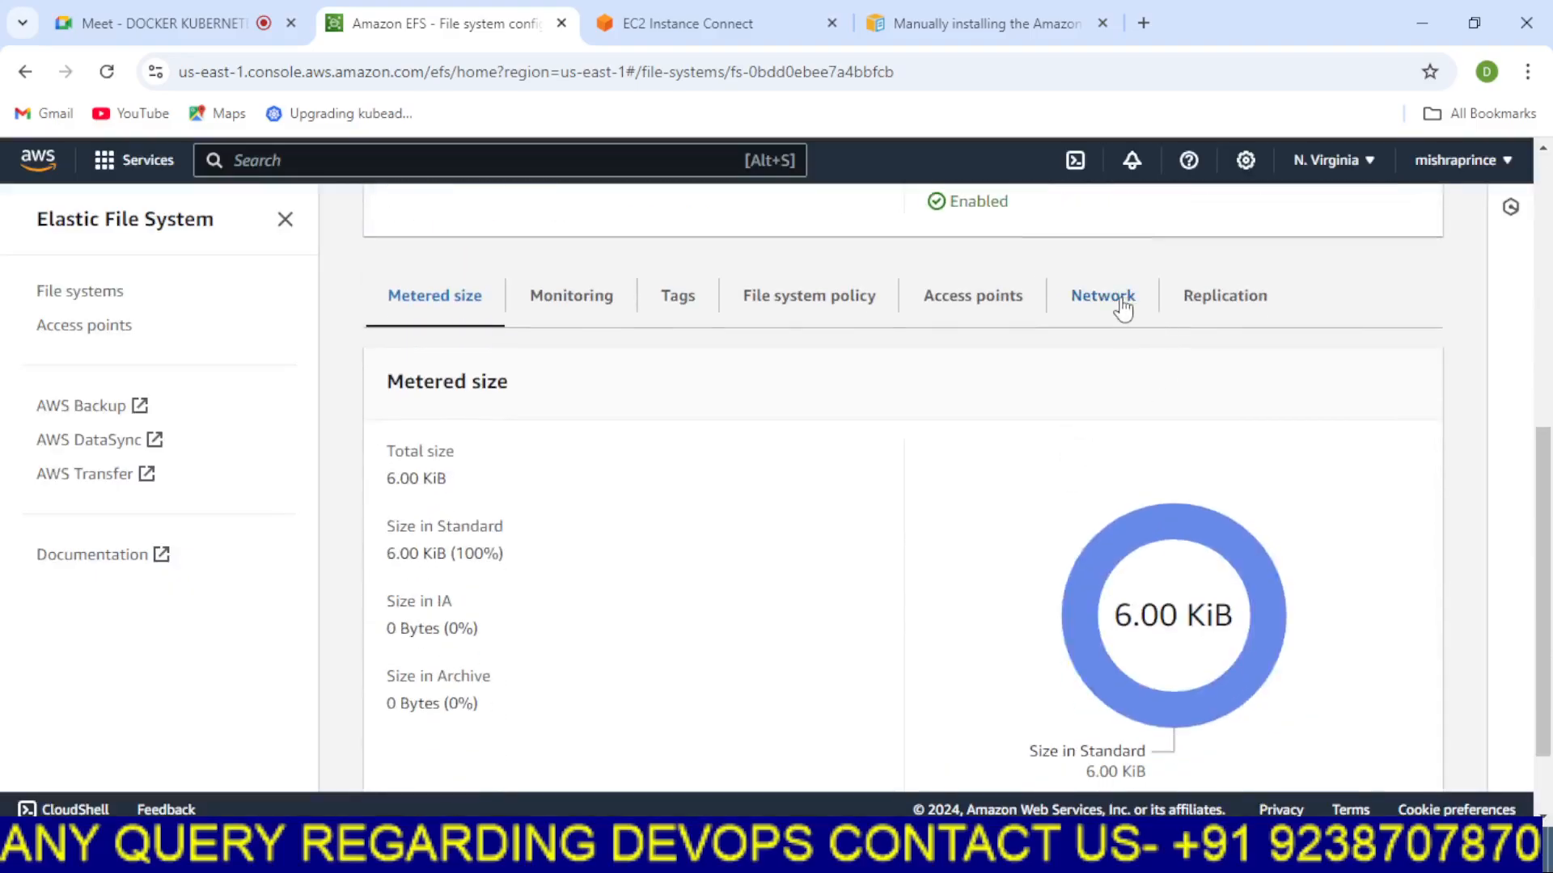
pyautogui.click(1123, 305)
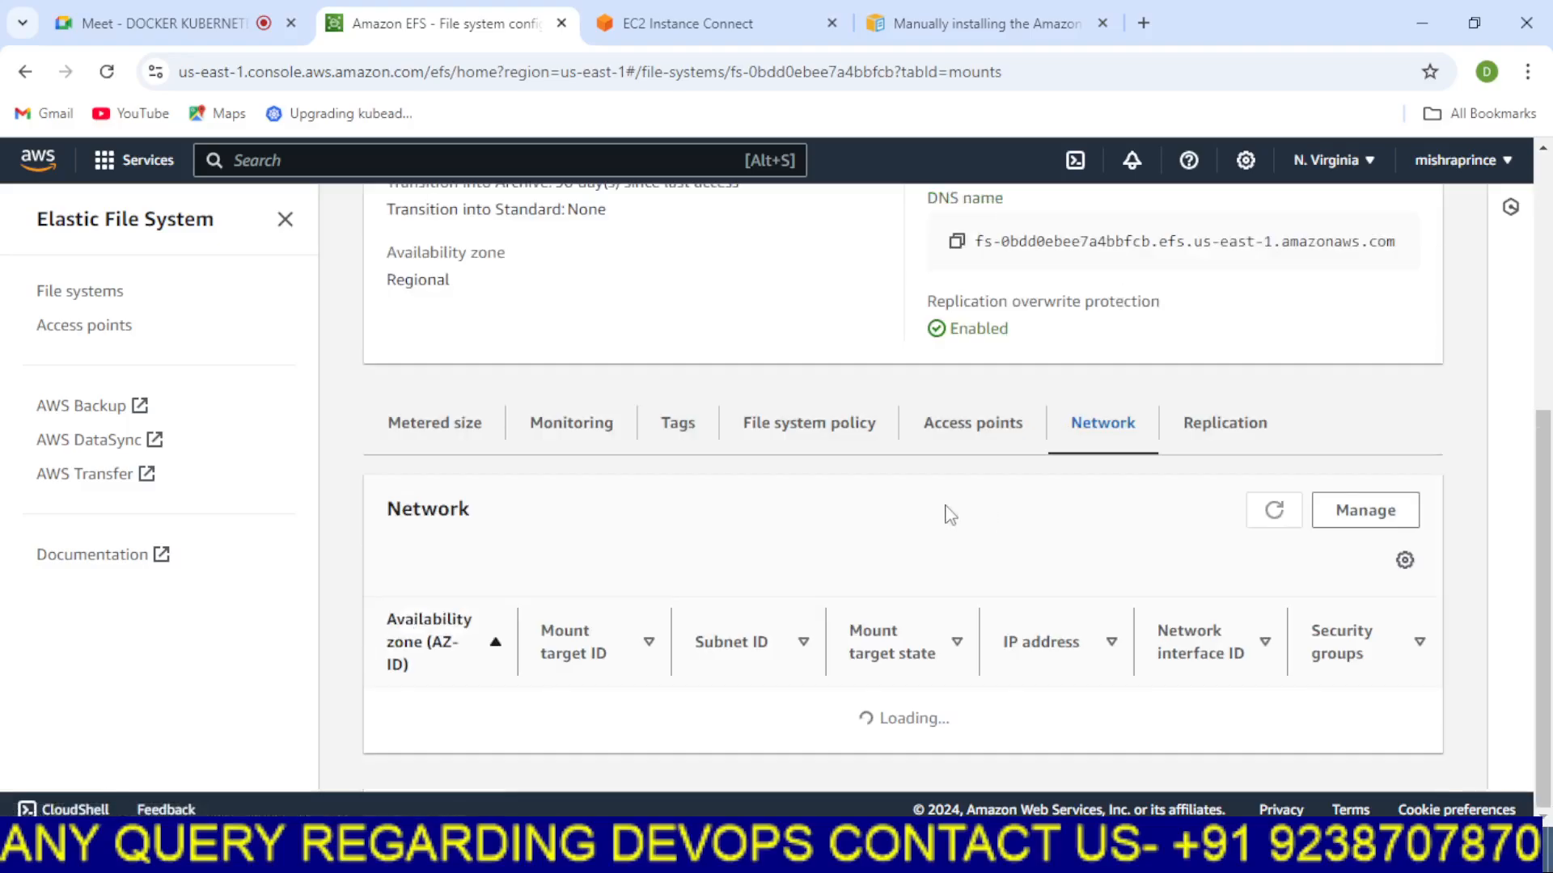
pyautogui.scroll(-5, 948, 514)
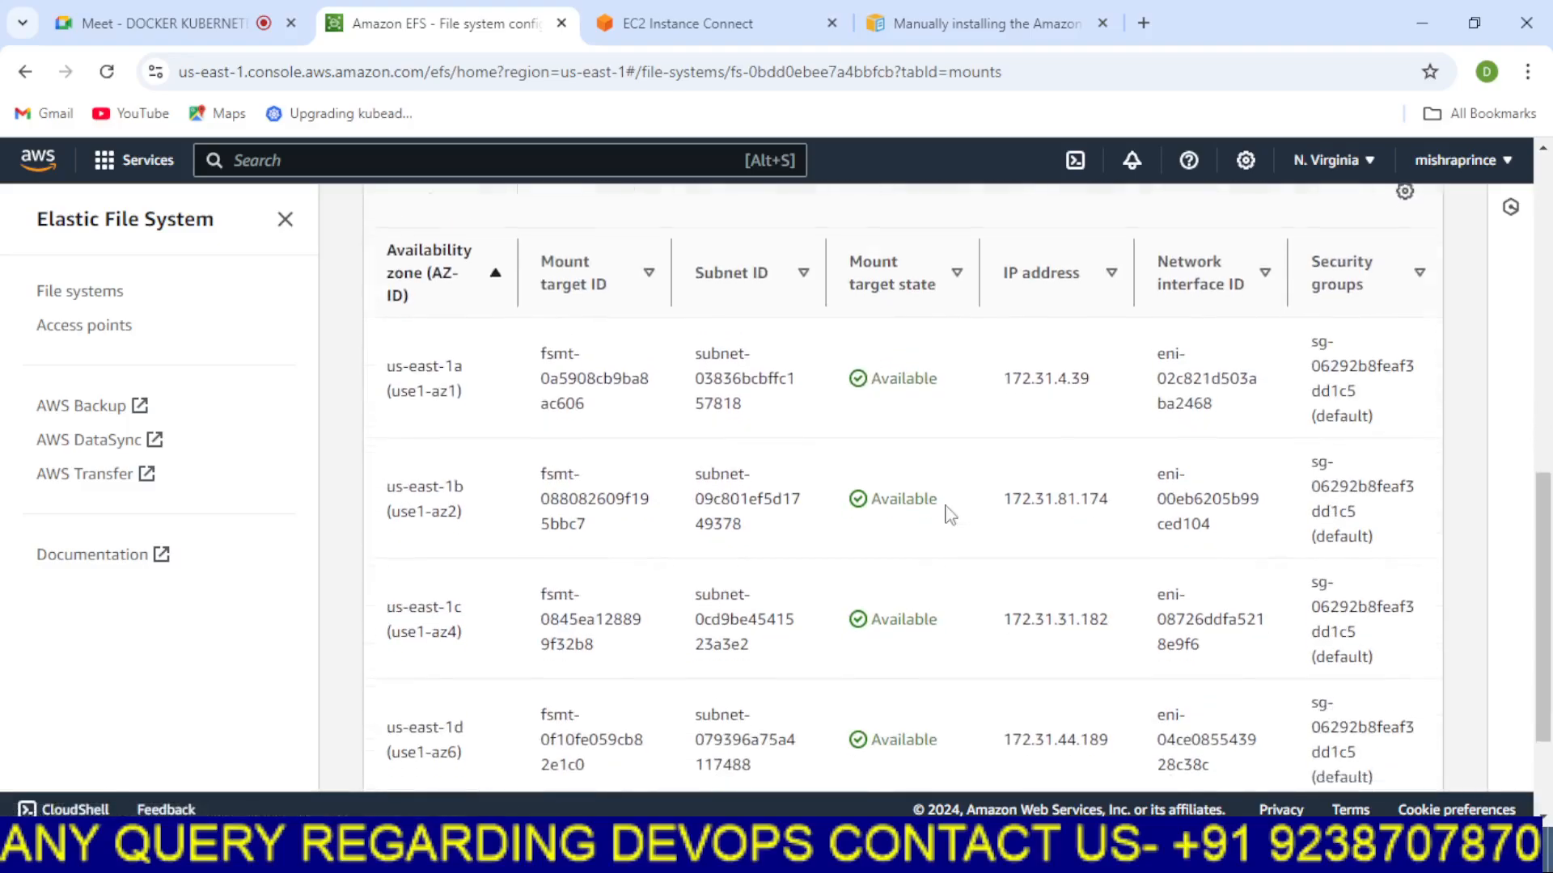
pyautogui.scroll(3, 946, 509)
# Manage network access, replace the us-east-1c mount target's default security group with the EFS security group, and save
pyautogui.click(1390, 392)
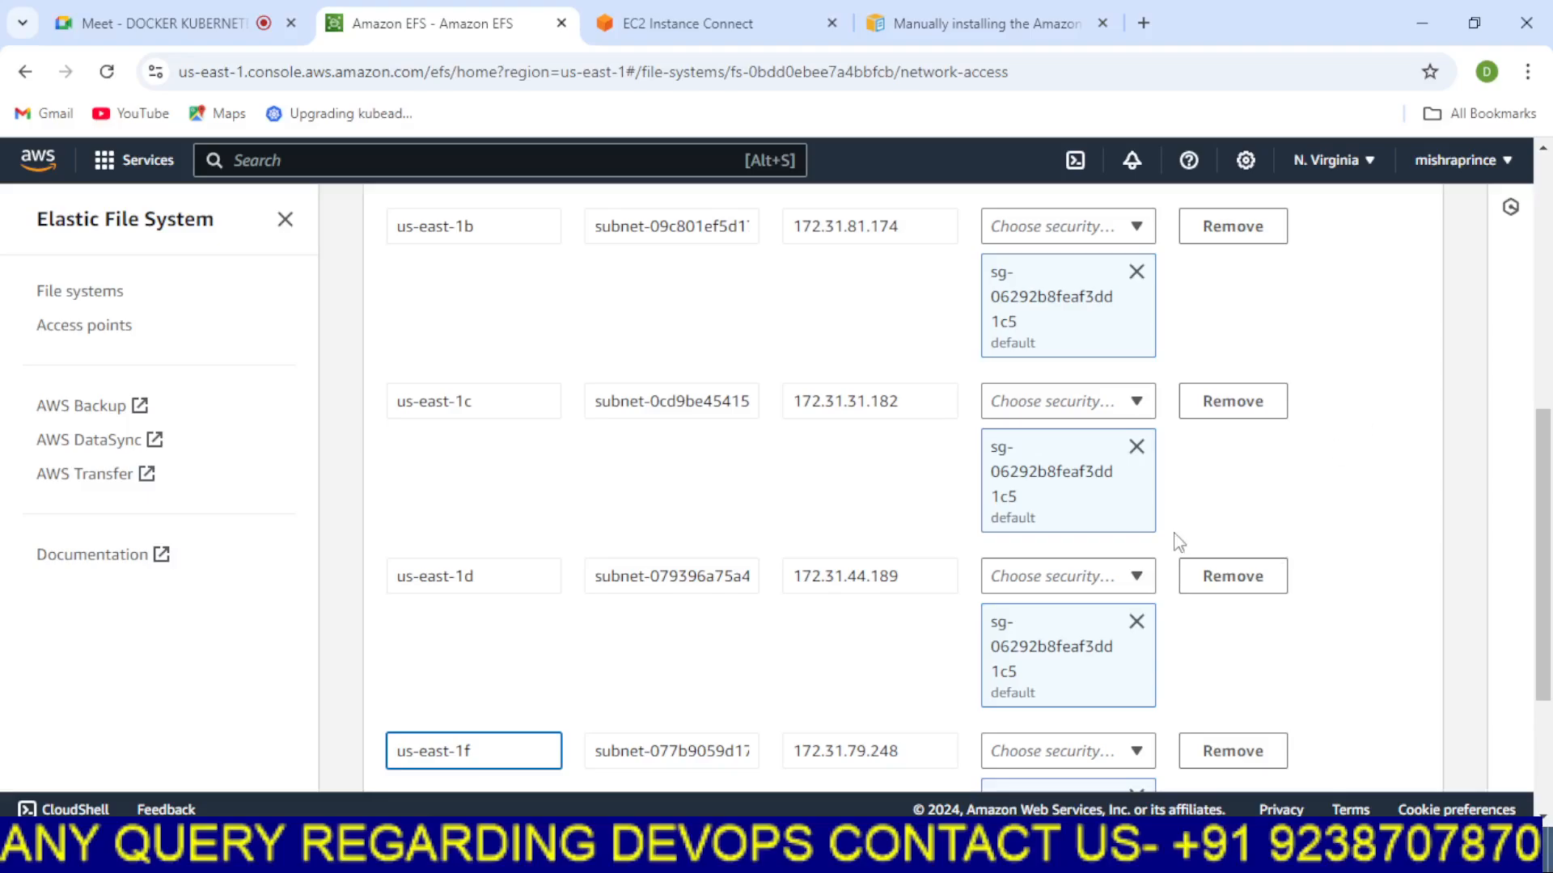
pyautogui.scroll(1, 550, 501)
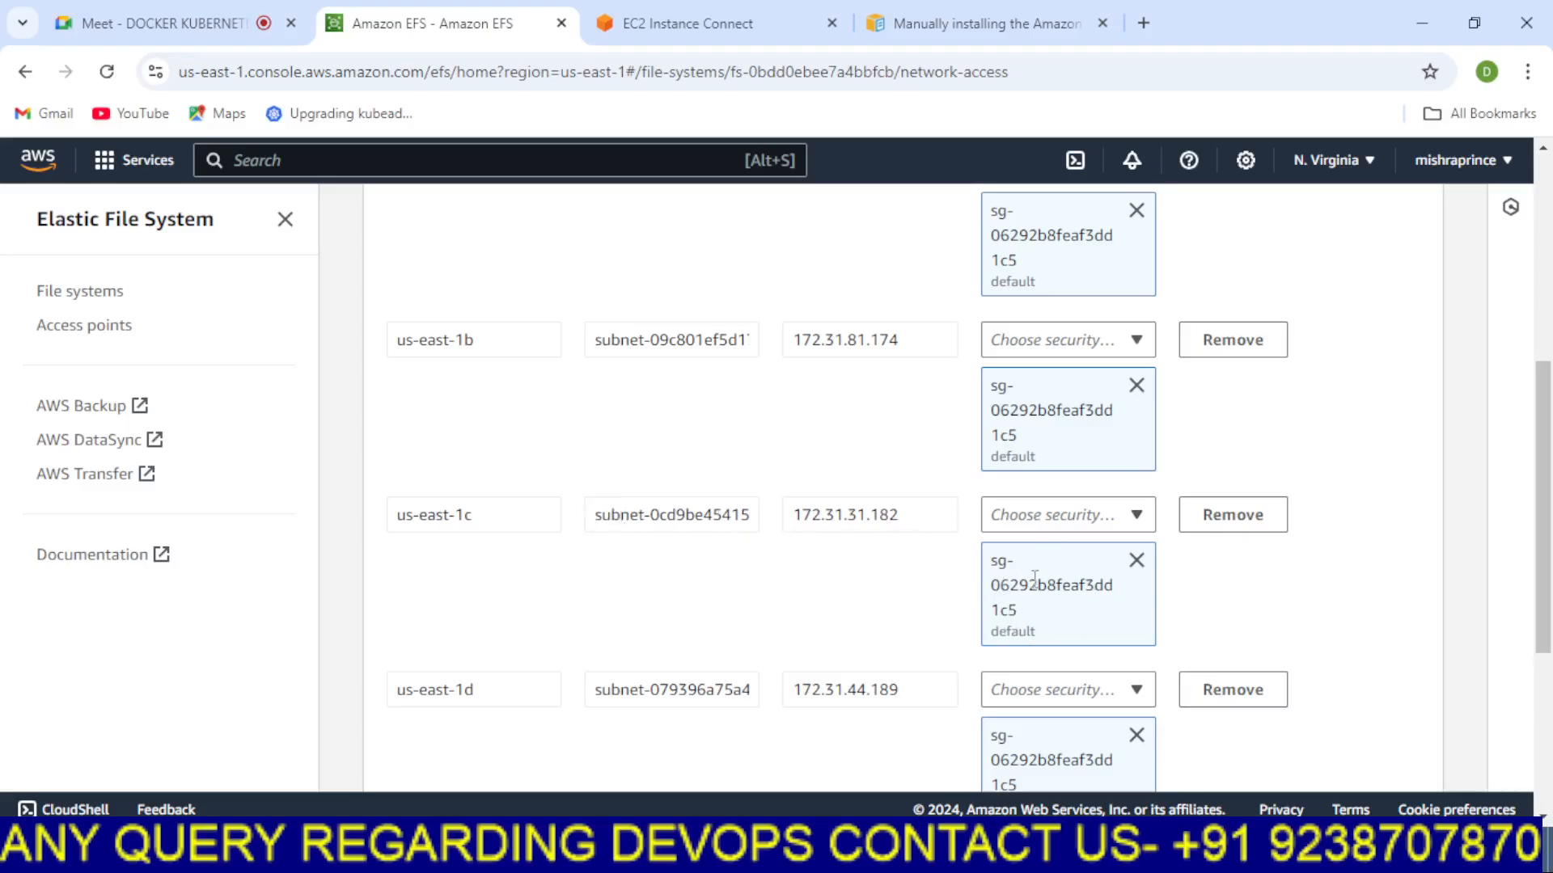
pyautogui.click(1137, 561)
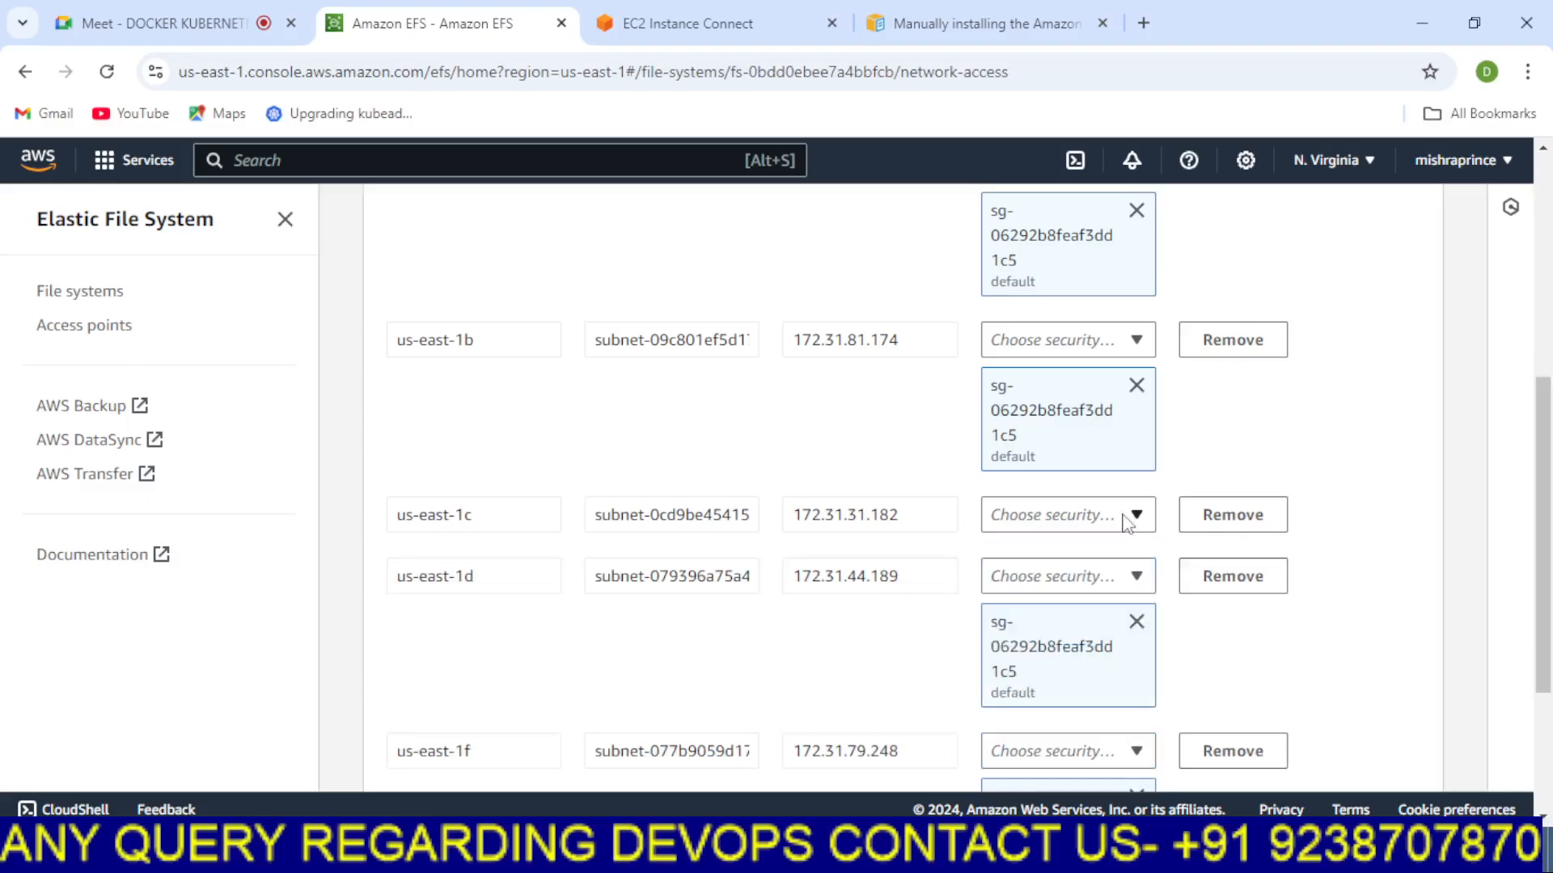
pyautogui.click(1126, 521)
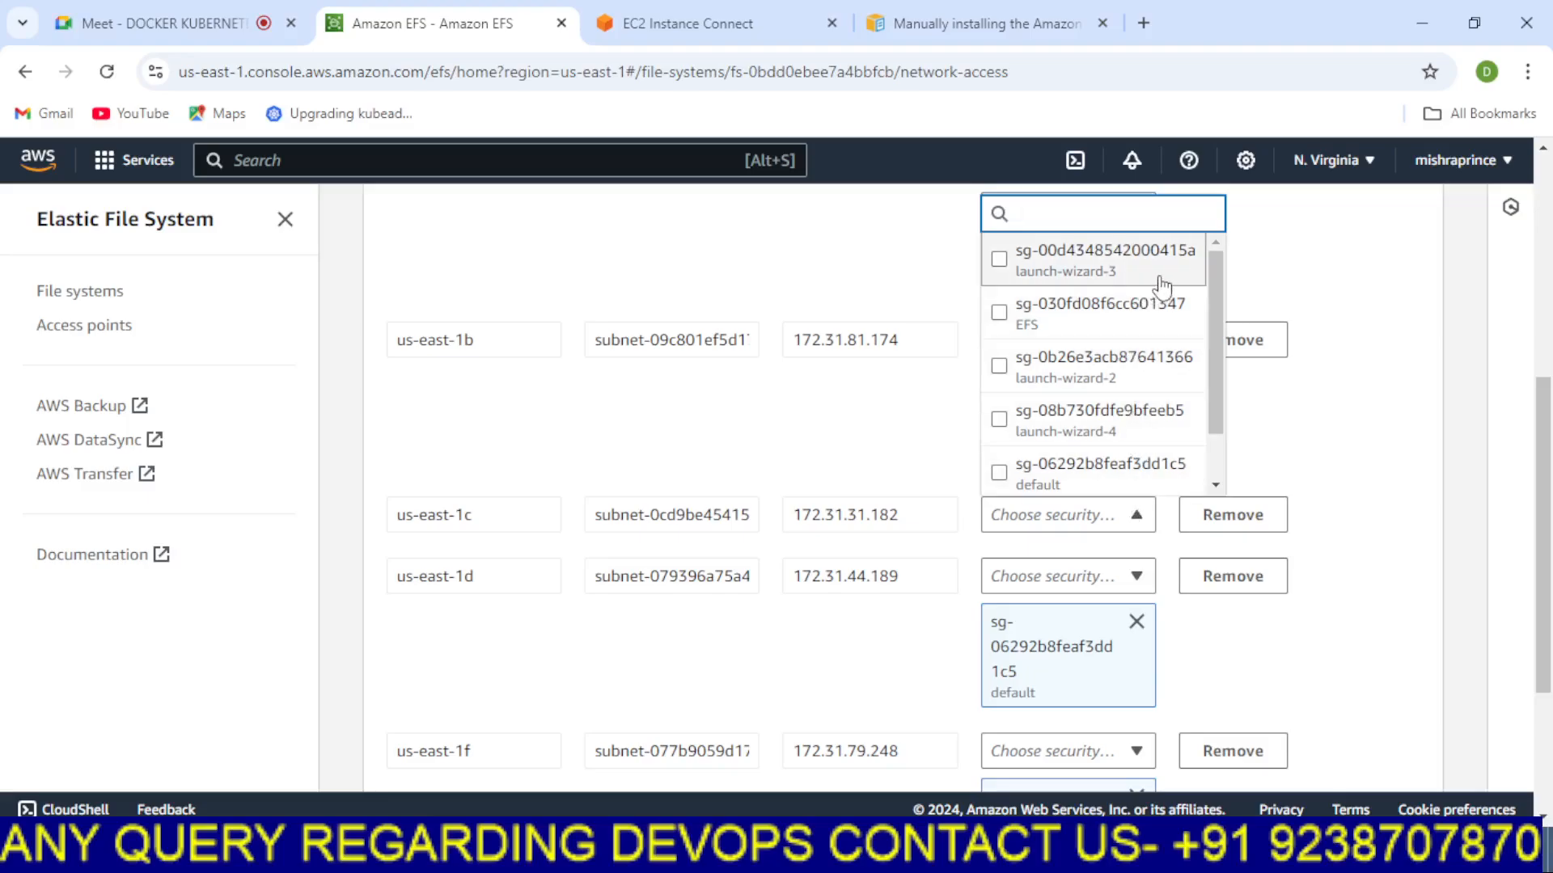
pyautogui.click(999, 313)
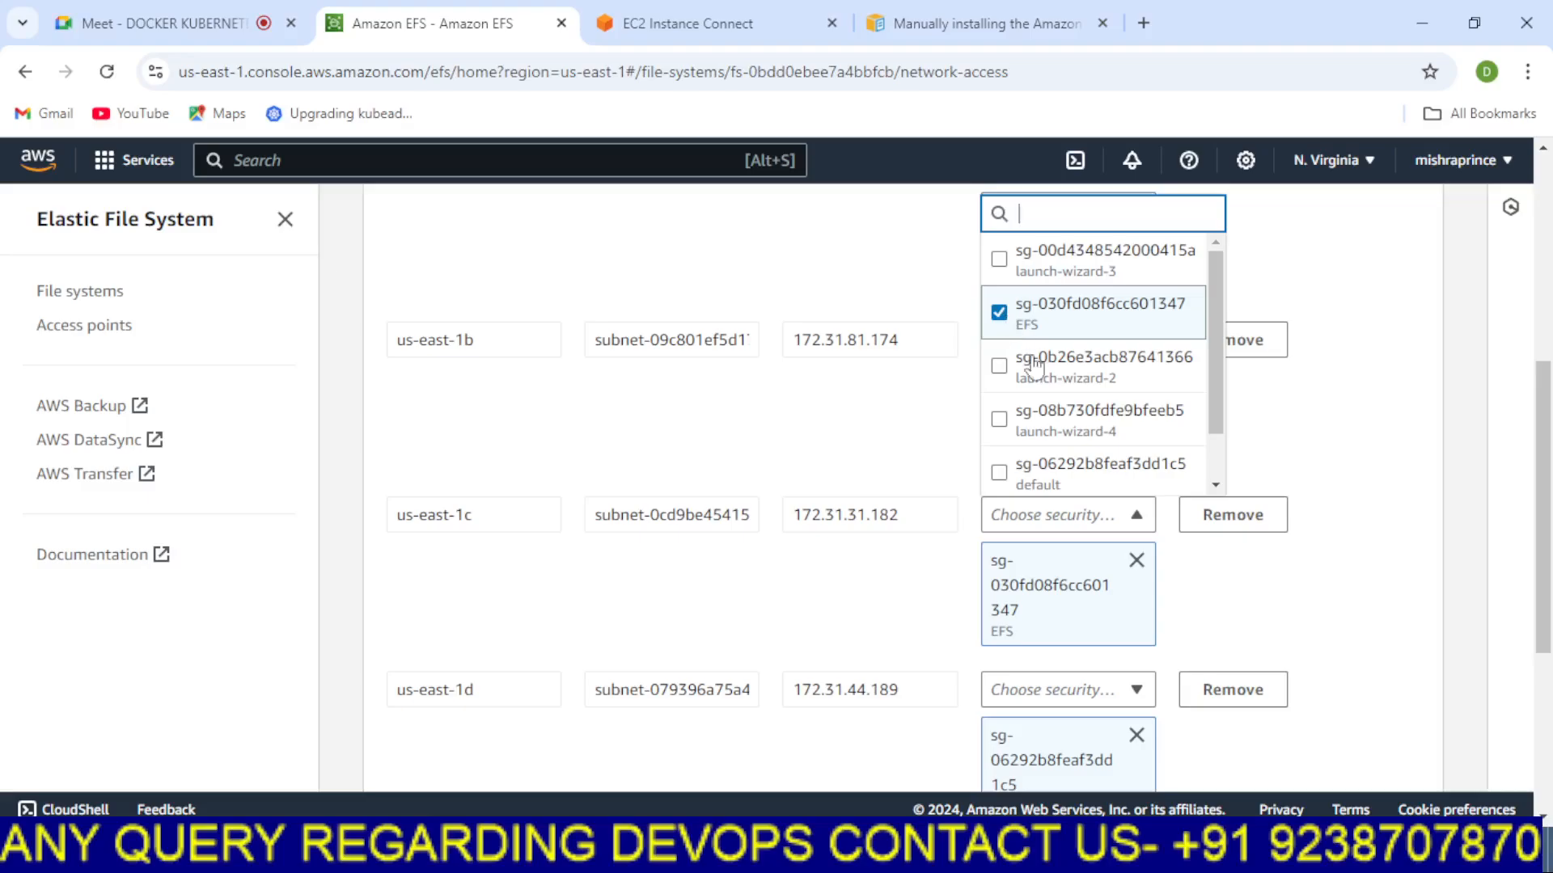
pyautogui.click(1300, 614)
pyautogui.scroll(-5, 1221, 590)
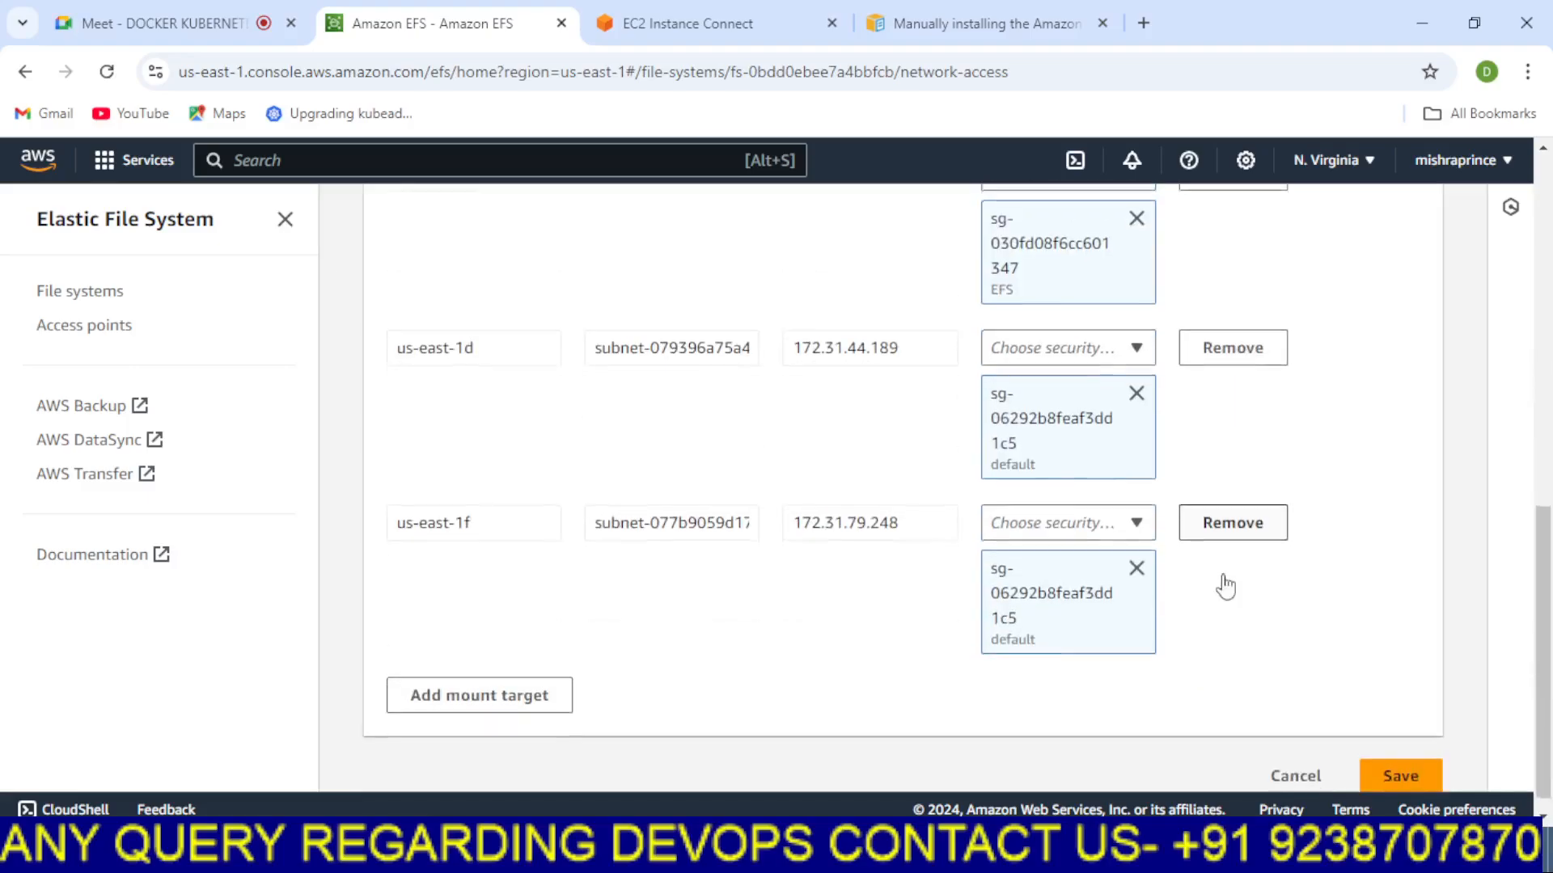
pyautogui.click(1407, 759)
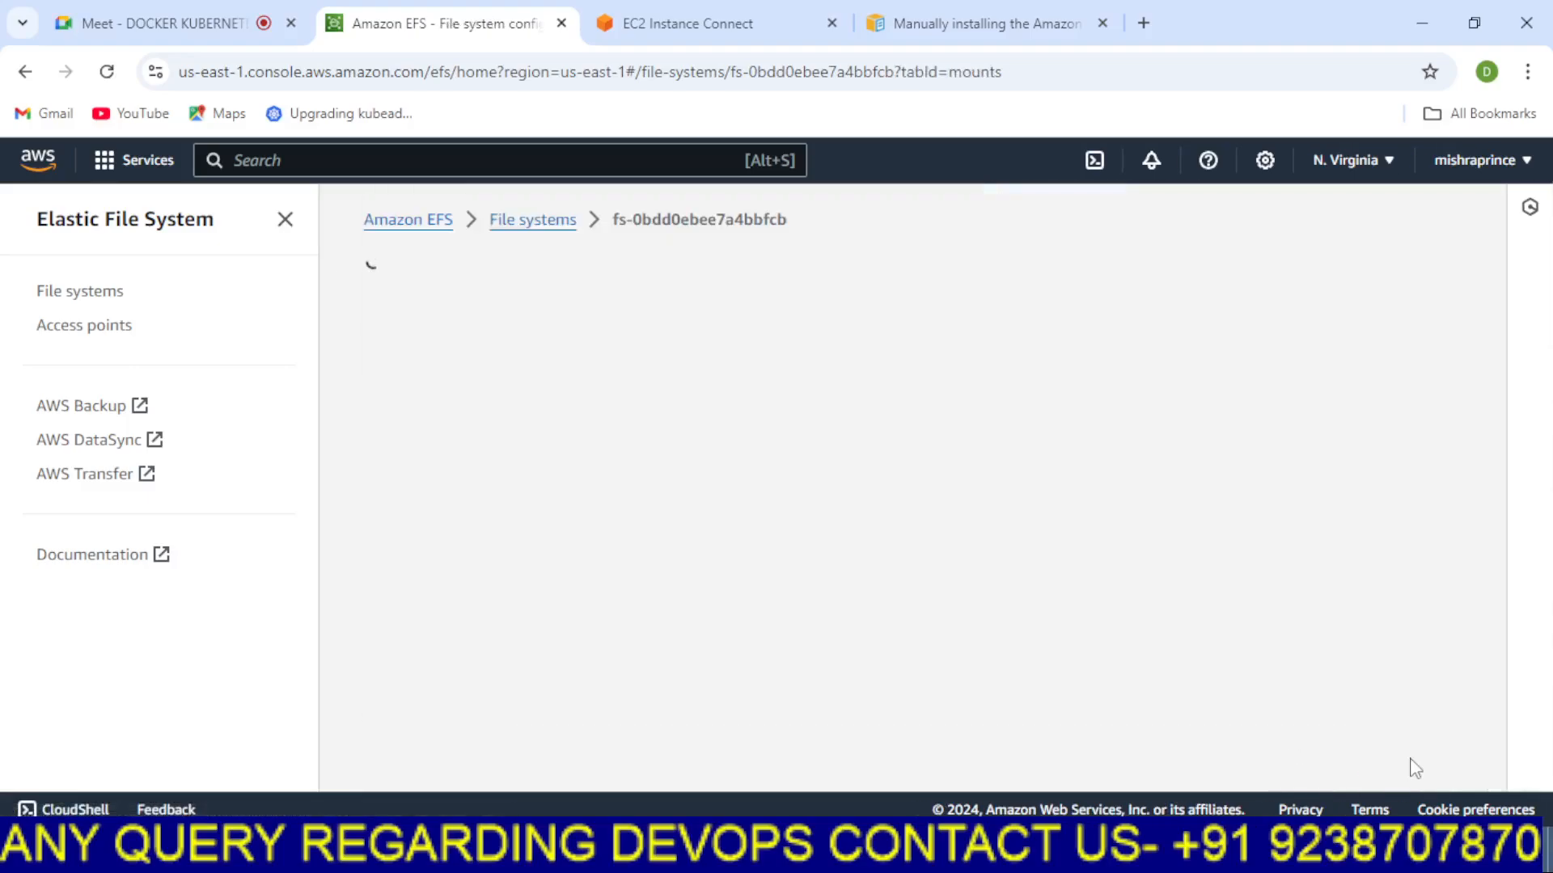
# Switch to the terminal and run df -h to check whether /efs is mounted
pyautogui.click(697, 19)
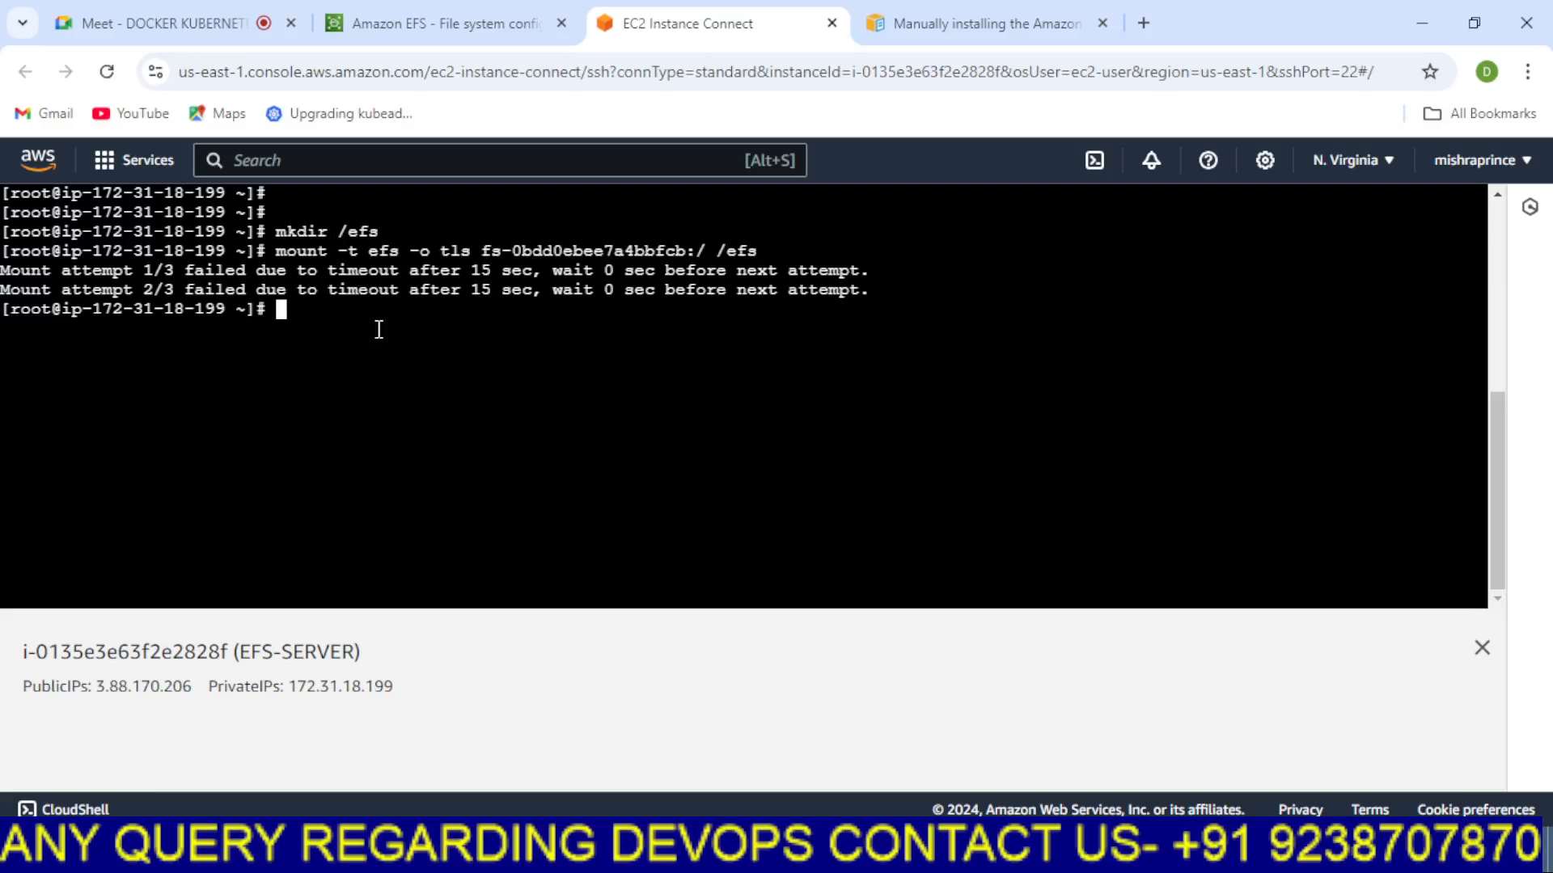
pyautogui.write('df -h')
pyautogui.press('Return')
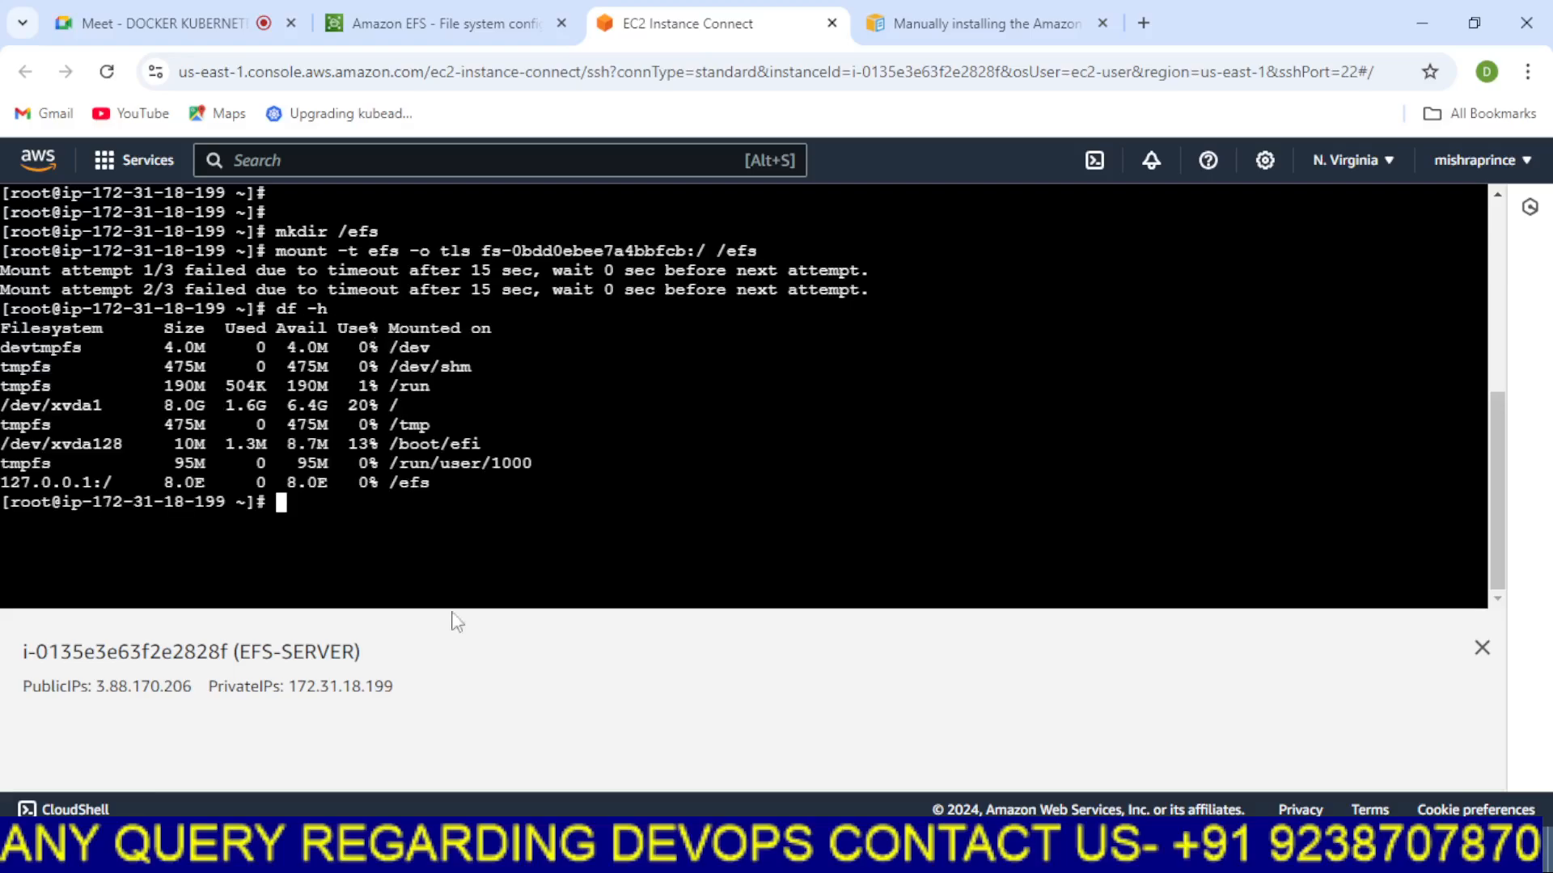
pyautogui.moveTo(441, 483); pyautogui.dragTo(2, 483)
pyautogui.click(750, 373)
pyautogui.hotkey('alt', 'Tab')
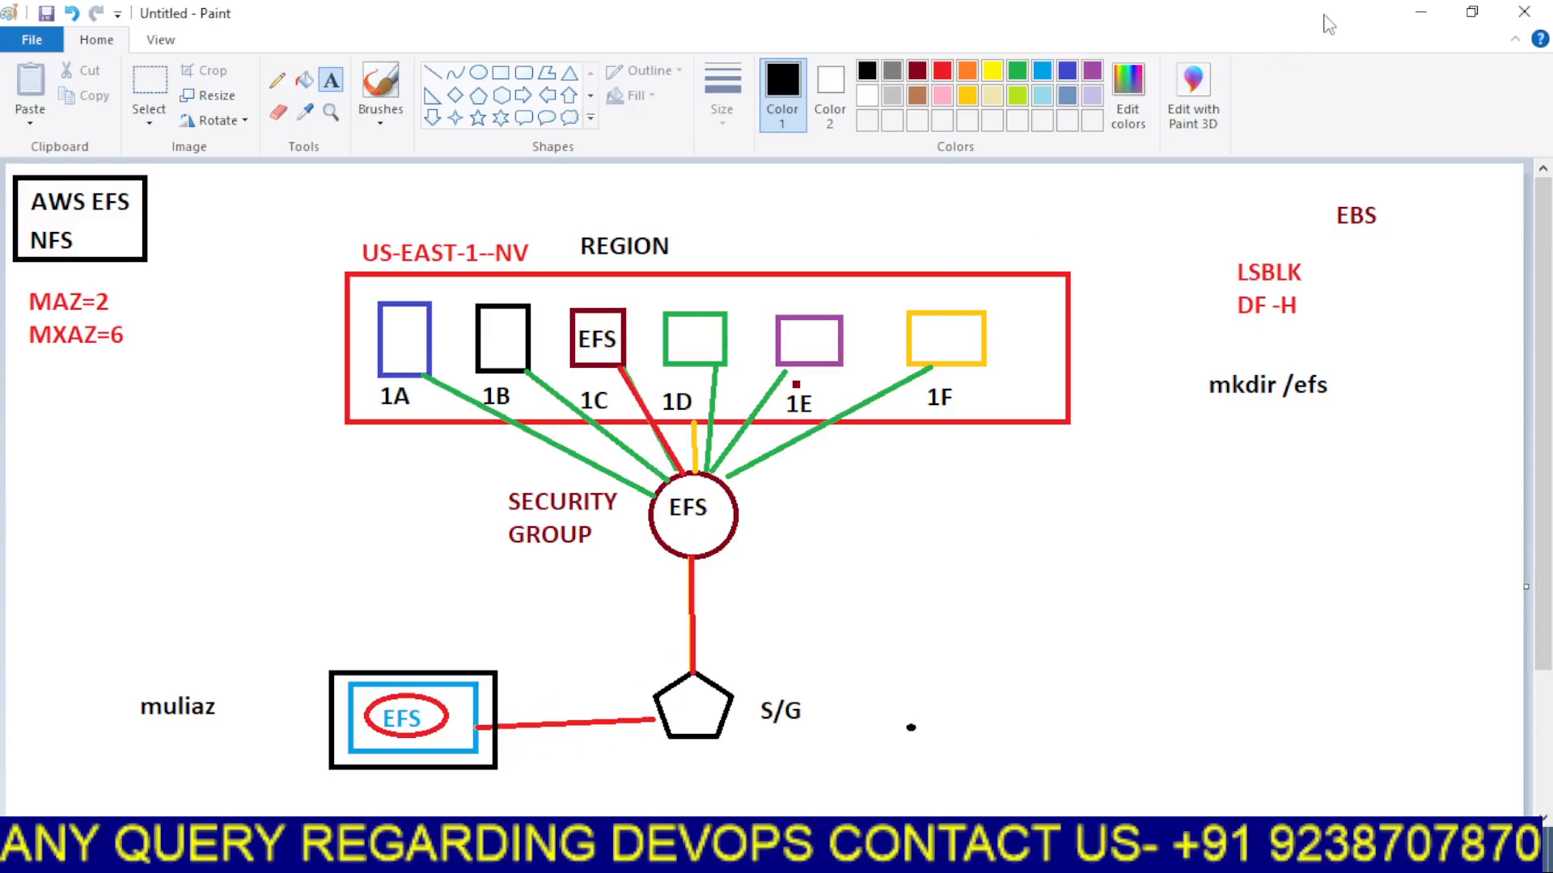
pyautogui.click(1420, 12)
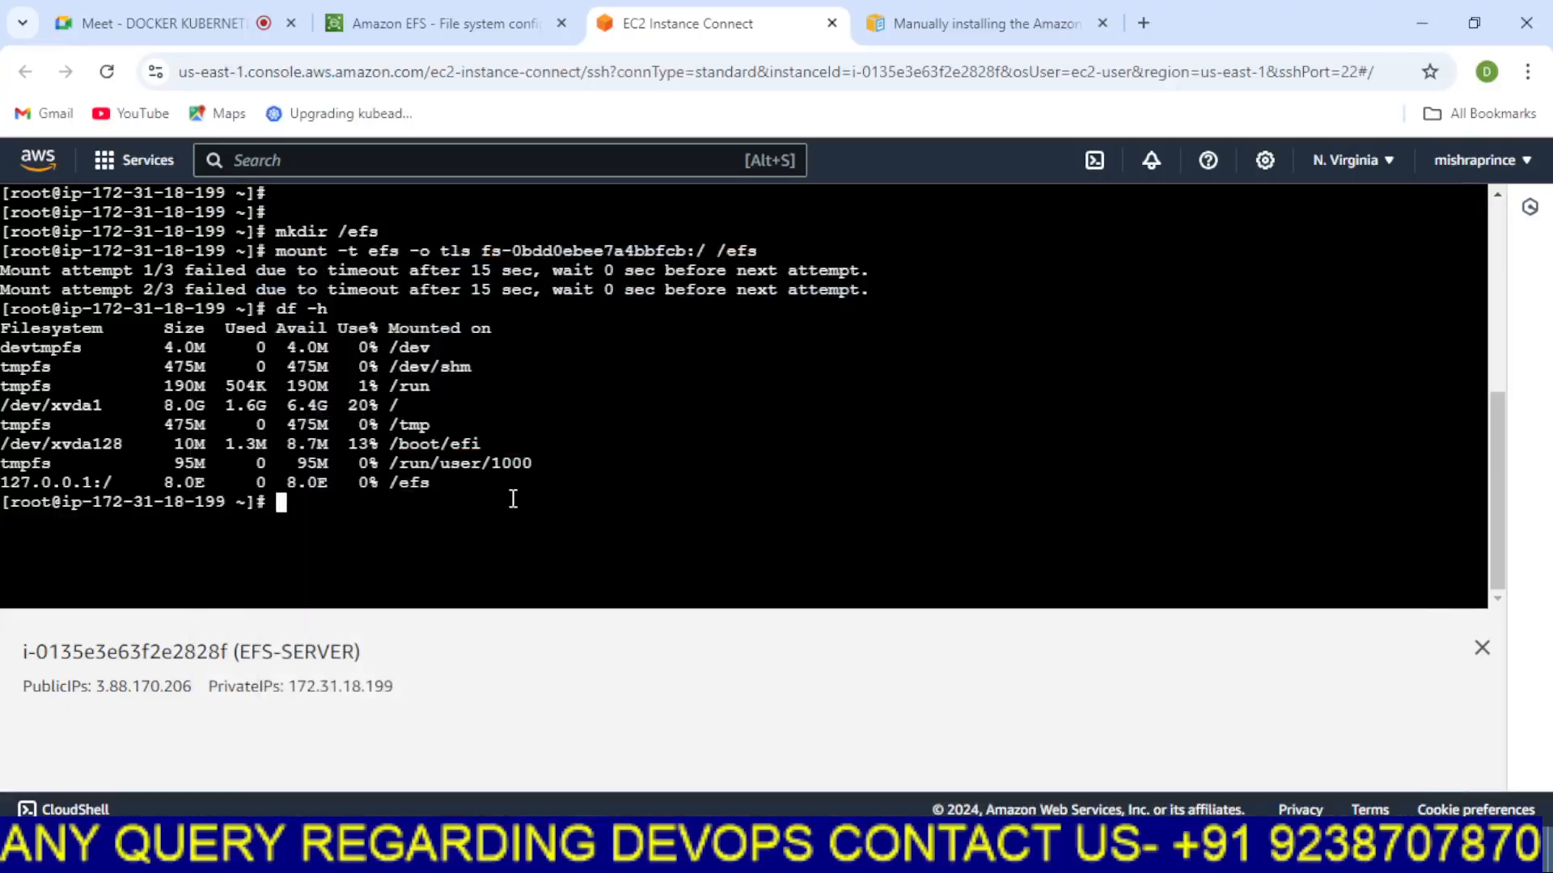
pyautogui.moveTo(461, 484); pyautogui.dragTo(281, 477)
# Change into /efs/, create files with touch abc{1..100}, and list them with ls
pyautogui.click(817, 475)
pyautogui.write('cd /efs/')
pyautogui.press('Return')
pyautogui.write('touch abc')
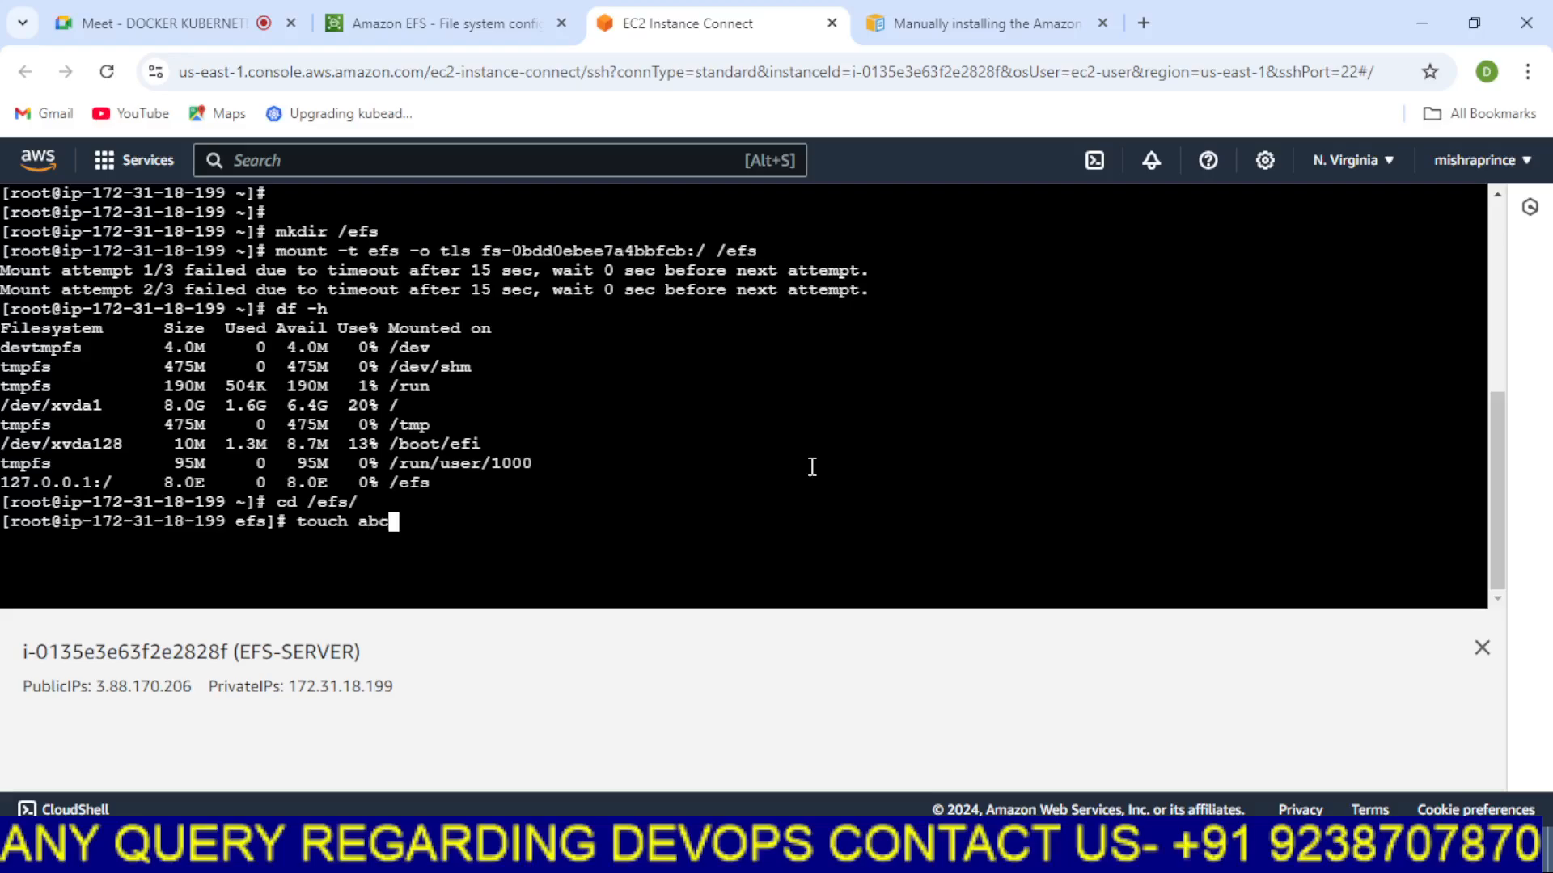
pyautogui.write('{1')
pyautogui.write('..100}')
pyautogui.press('Return')
pyautogui.write('ls')
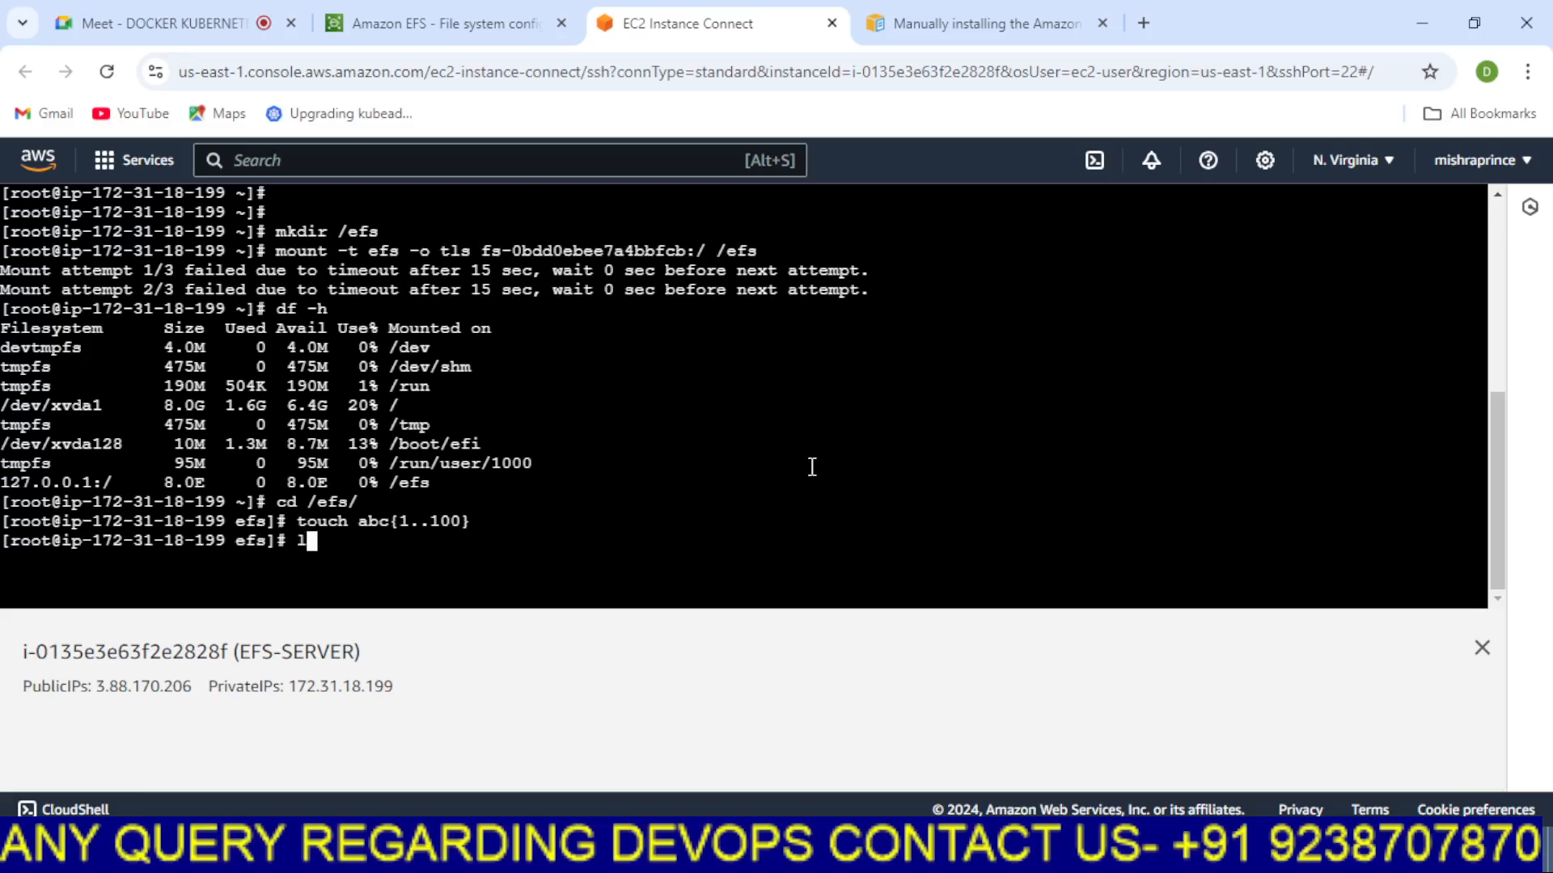
pyautogui.press('Return')
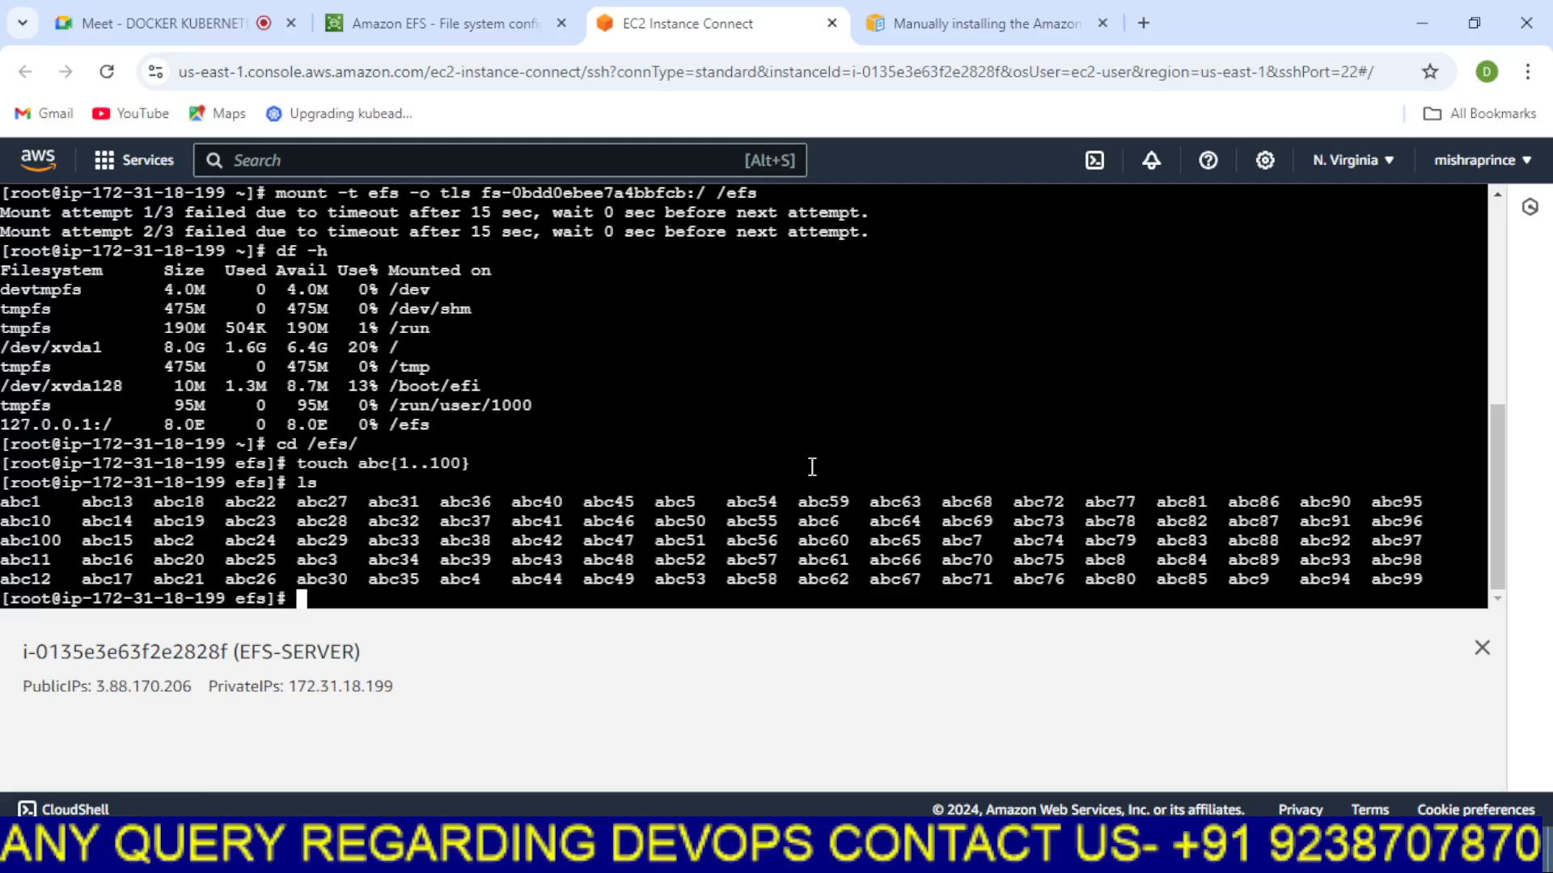
# Clear the terminal, return to the home directory, unmount with umount /efs, and check with df -h
pyautogui.hotkey('ctrl', 'l')
pyautogui.press('Return')
pyautogui.press('Return')
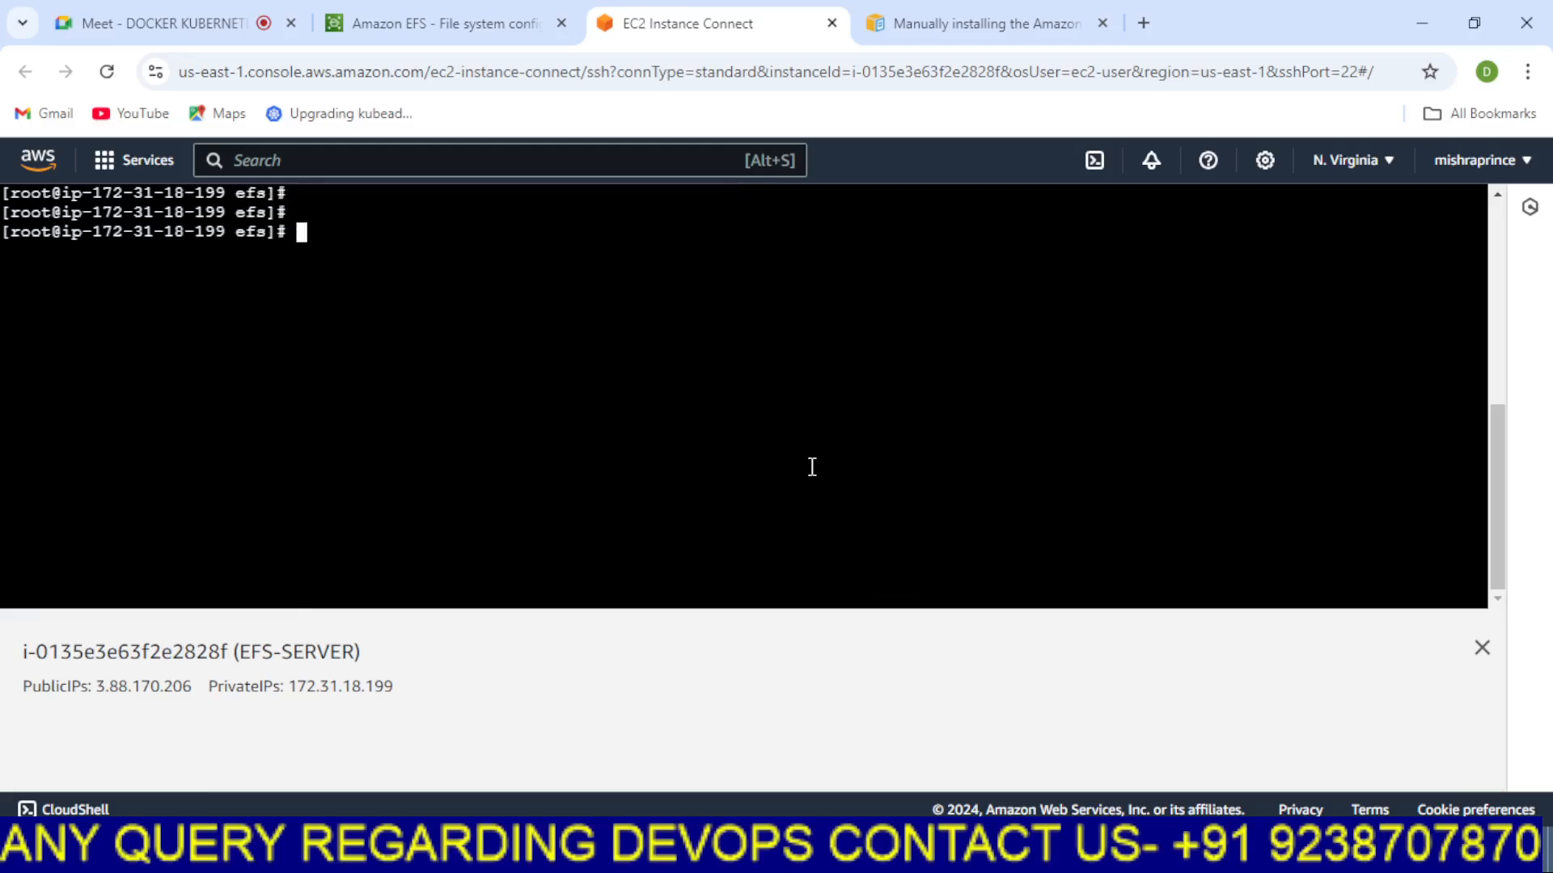
pyautogui.write('cd')
pyautogui.press('Return')
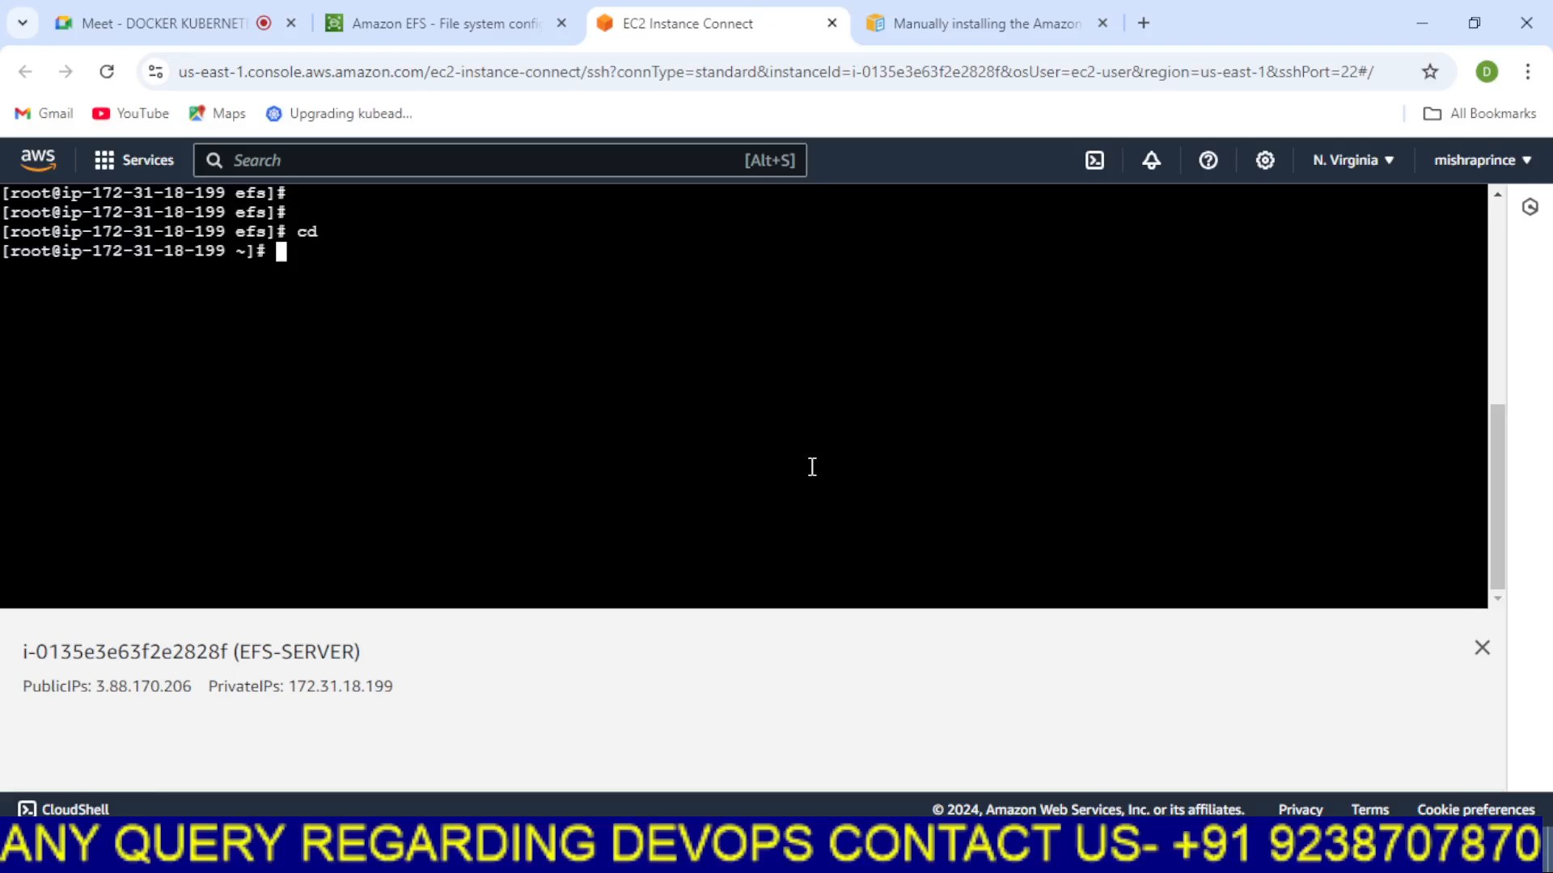
pyautogui.write('umount /efs')
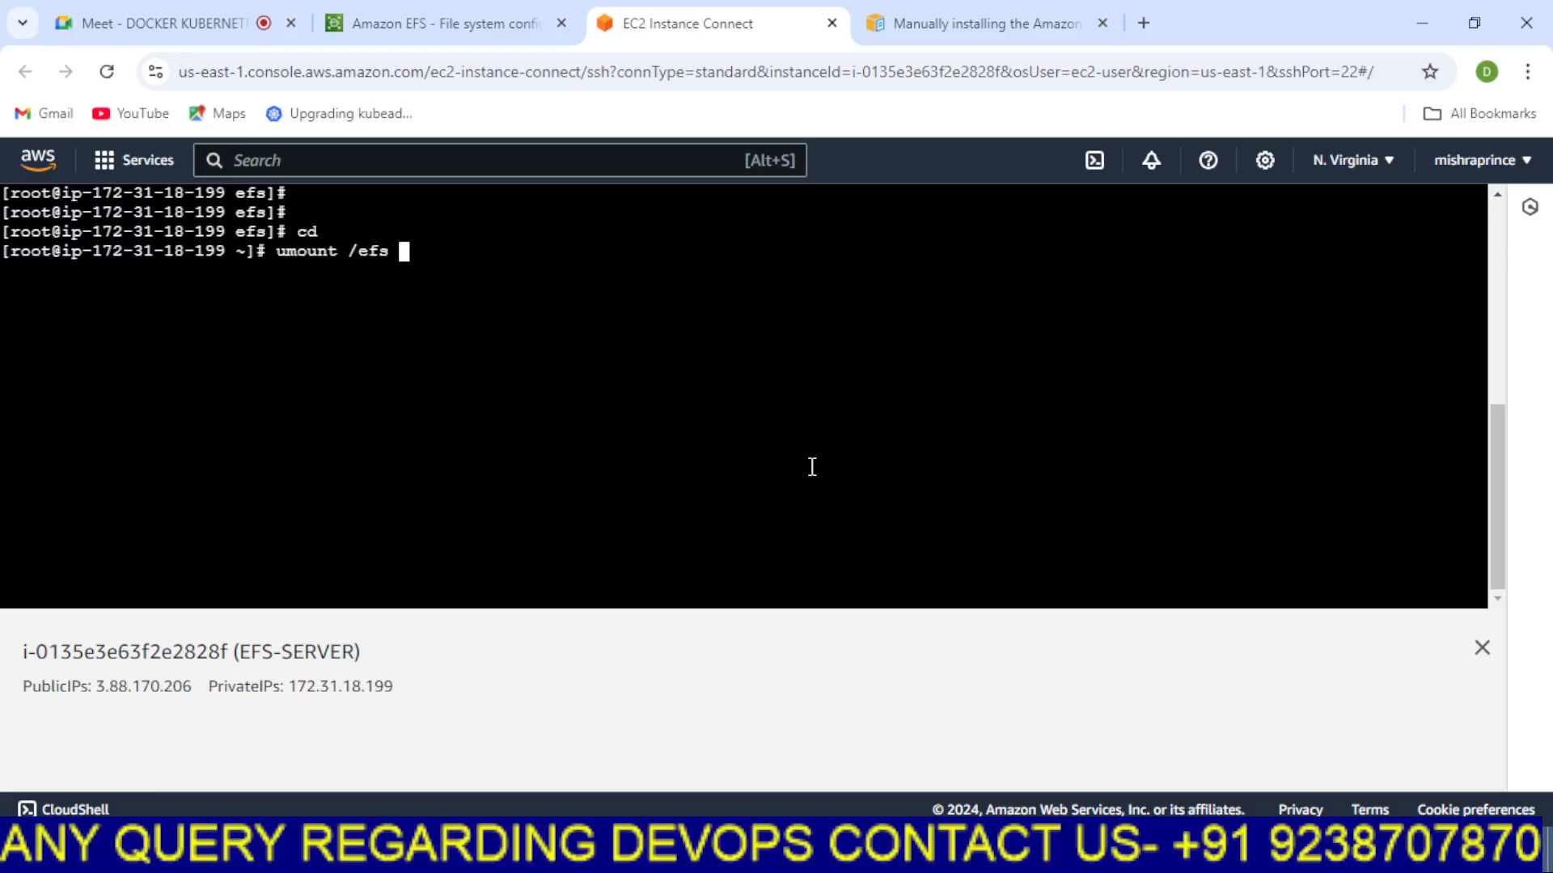
pyautogui.press('Return')
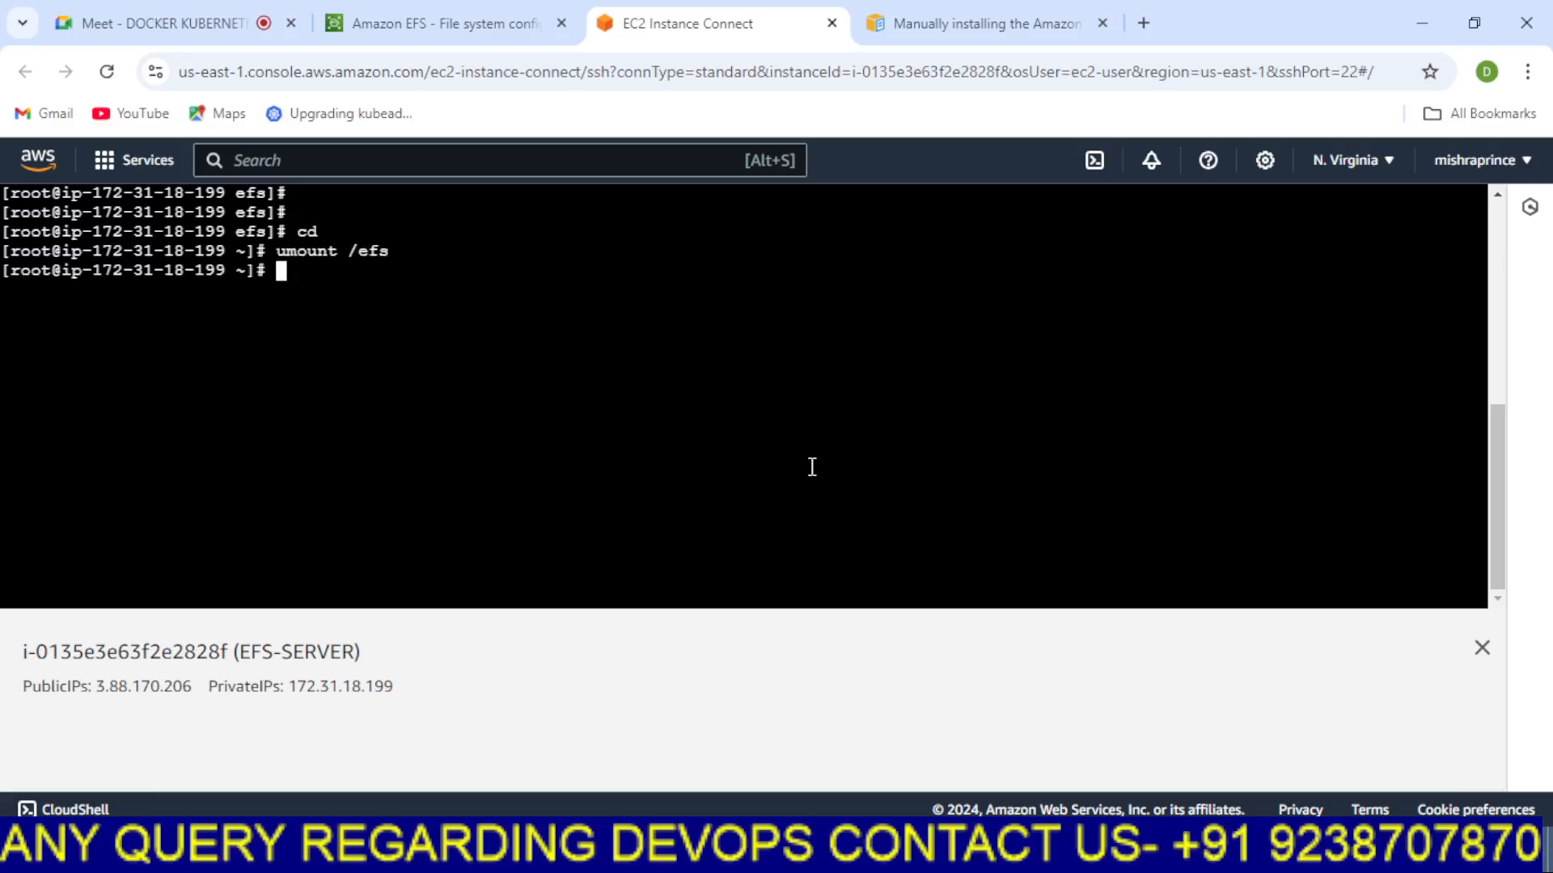
pyautogui.write('df -h')
pyautogui.press('Return')
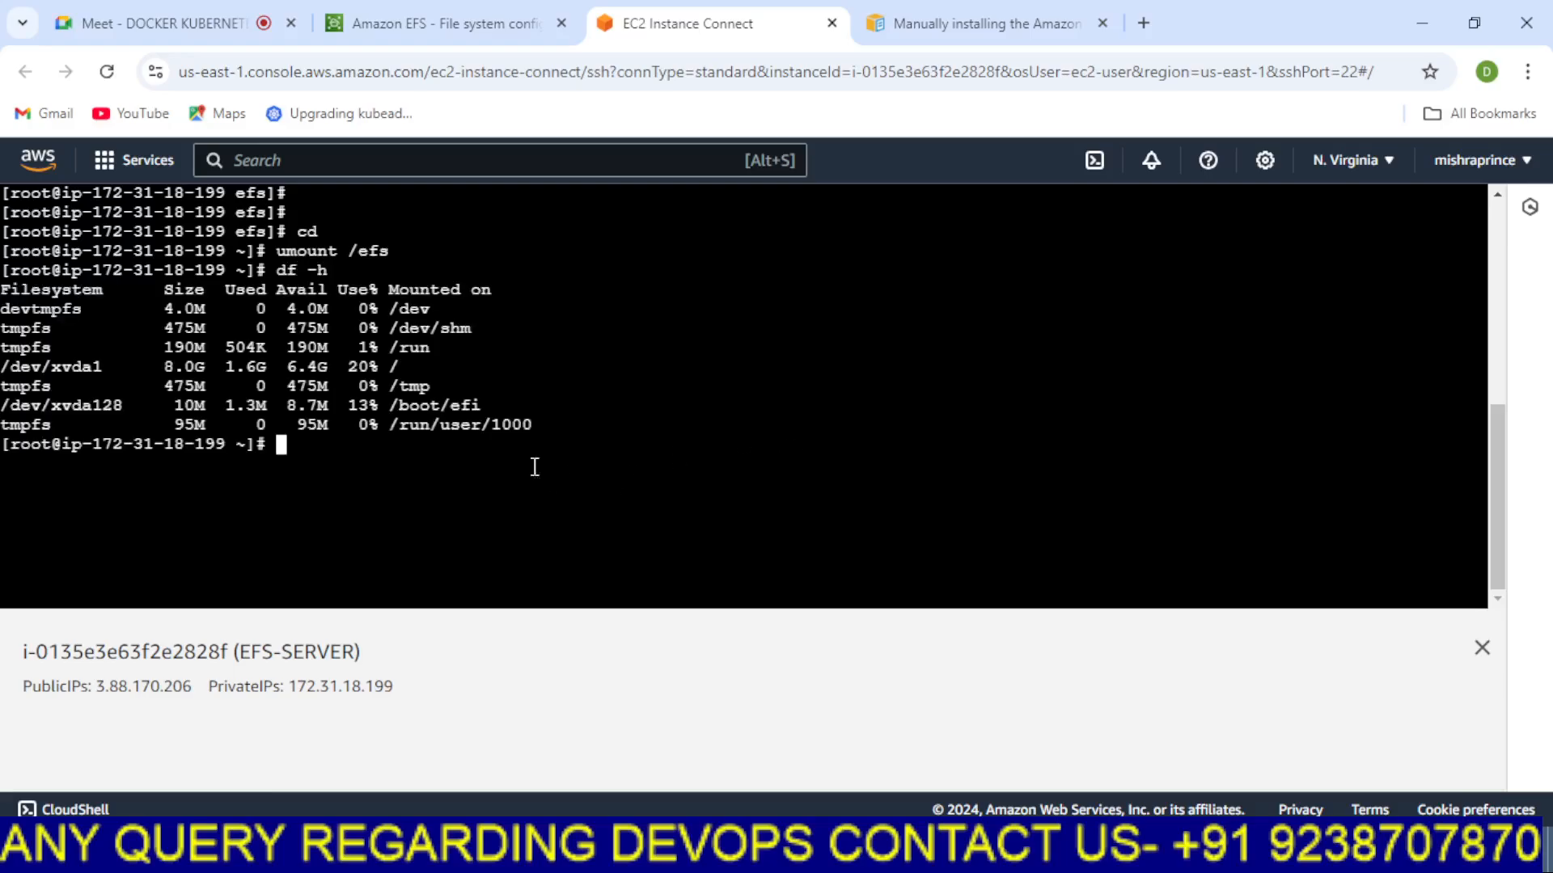
# Copy the NFS client mount command from the myefs Attach dialog
pyautogui.moveTo(581, 432); pyautogui.dragTo(300, 421)
pyautogui.click(583, 354)
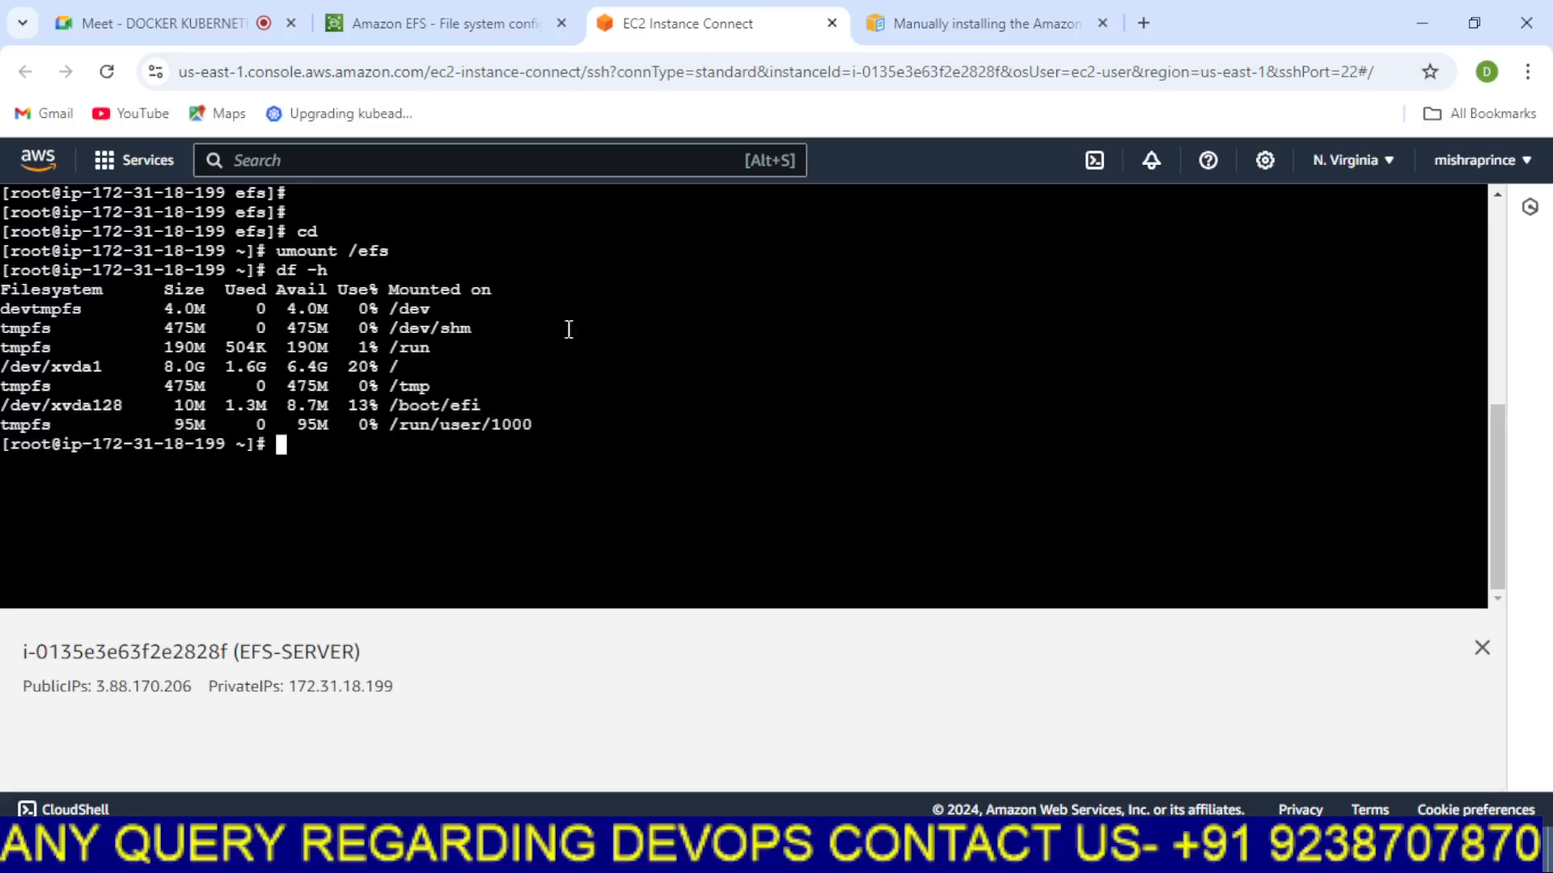
pyautogui.click(478, 18)
pyautogui.click(1410, 358)
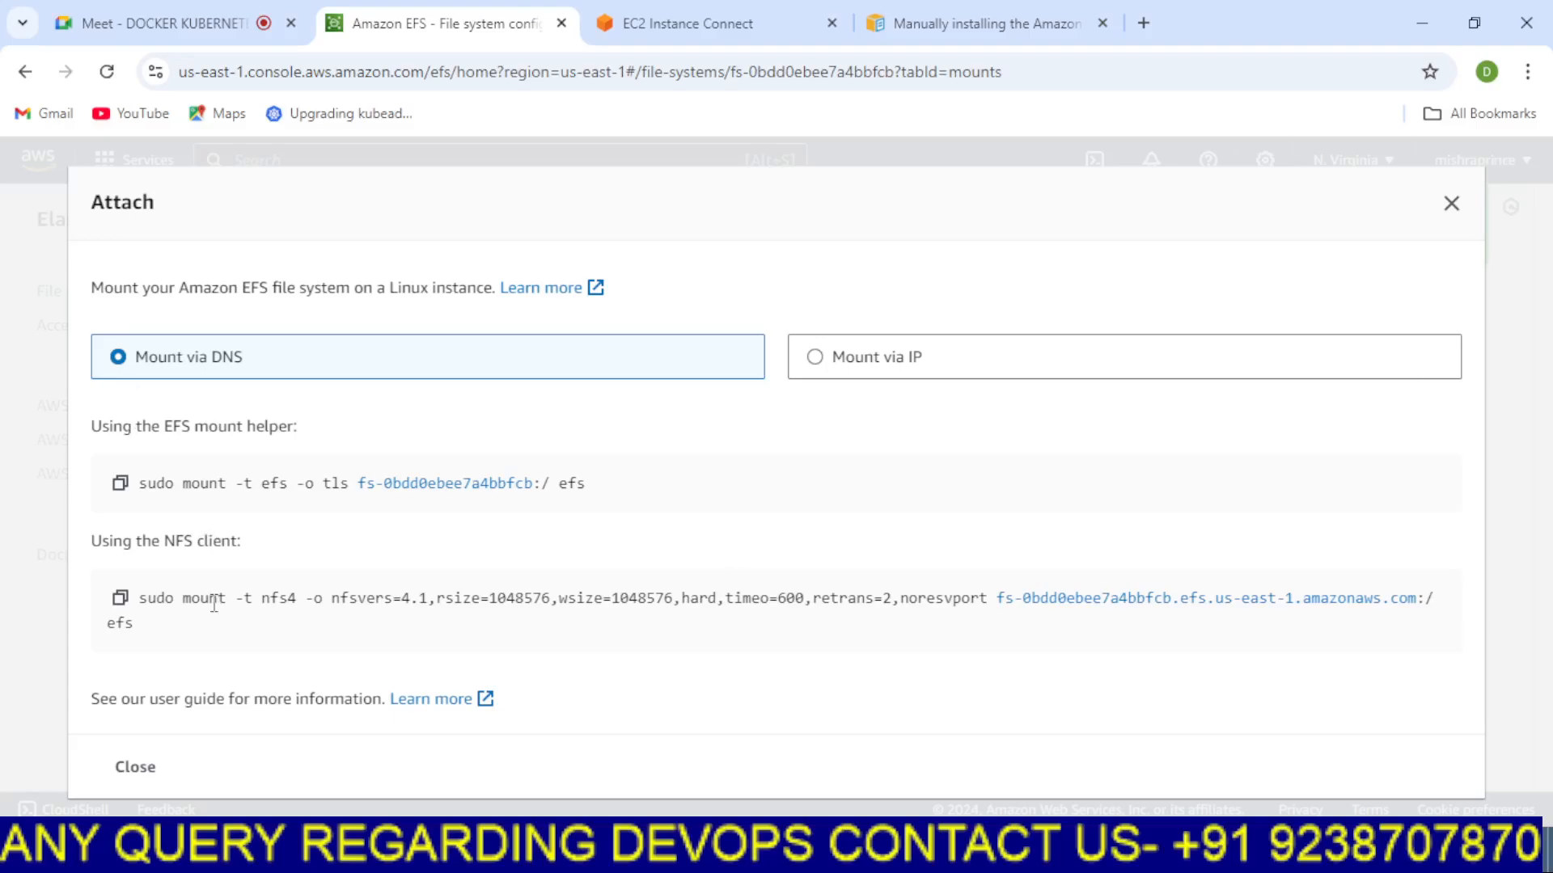
pyautogui.moveTo(183, 601); pyautogui.dragTo(316, 630)
pyautogui.hotkey('ctrl', 'c')
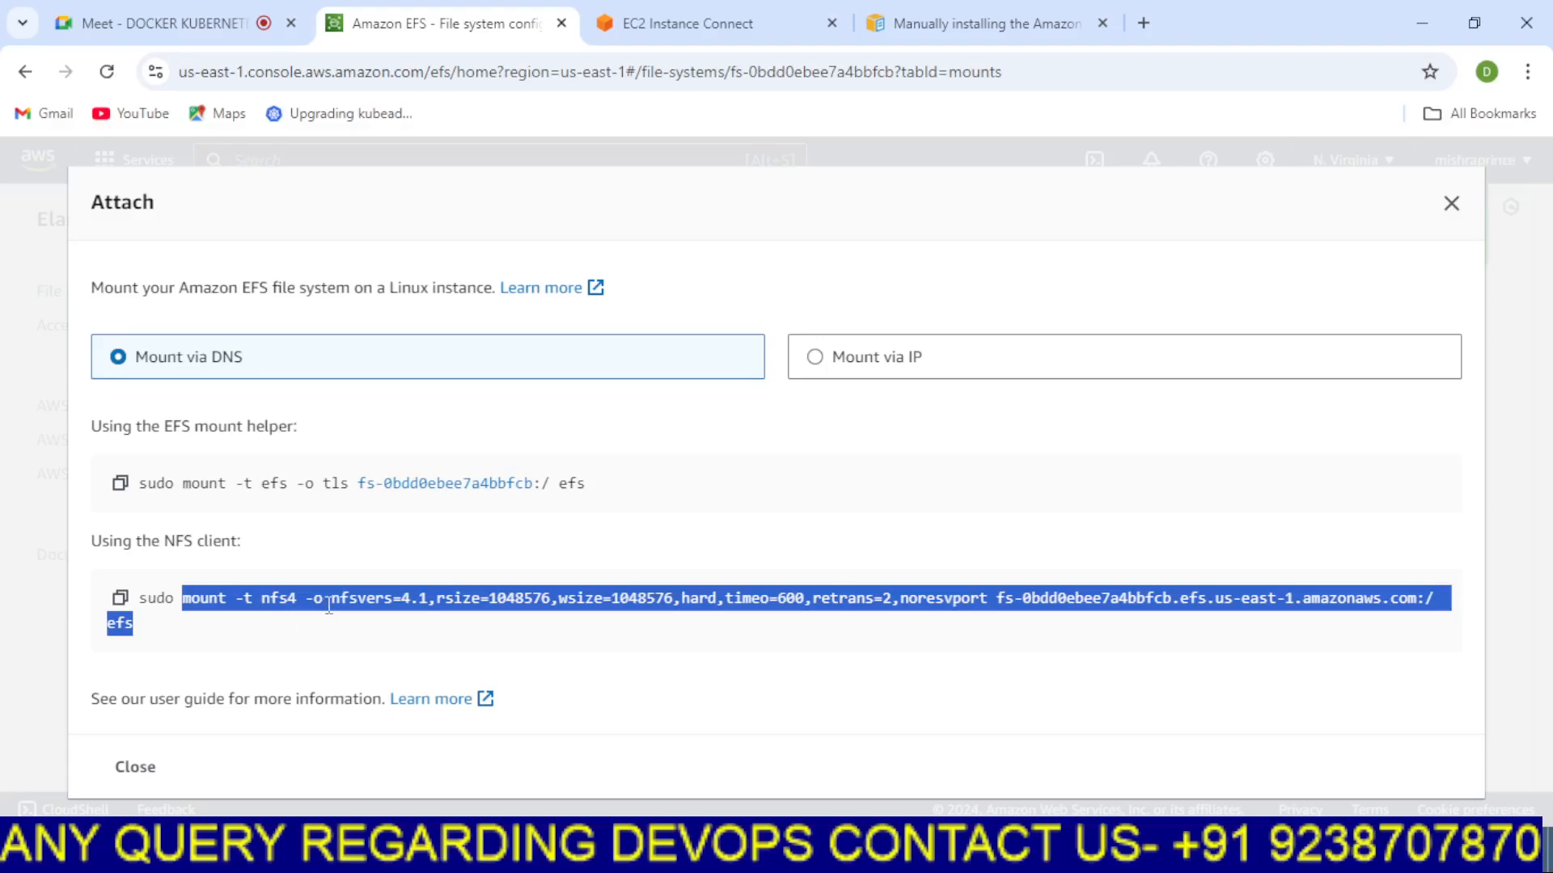
pyautogui.rightClick(327, 603)
pyautogui.click(381, 376)
# Create a new directory in the terminal with mkdir /tata
pyautogui.click(687, 23)
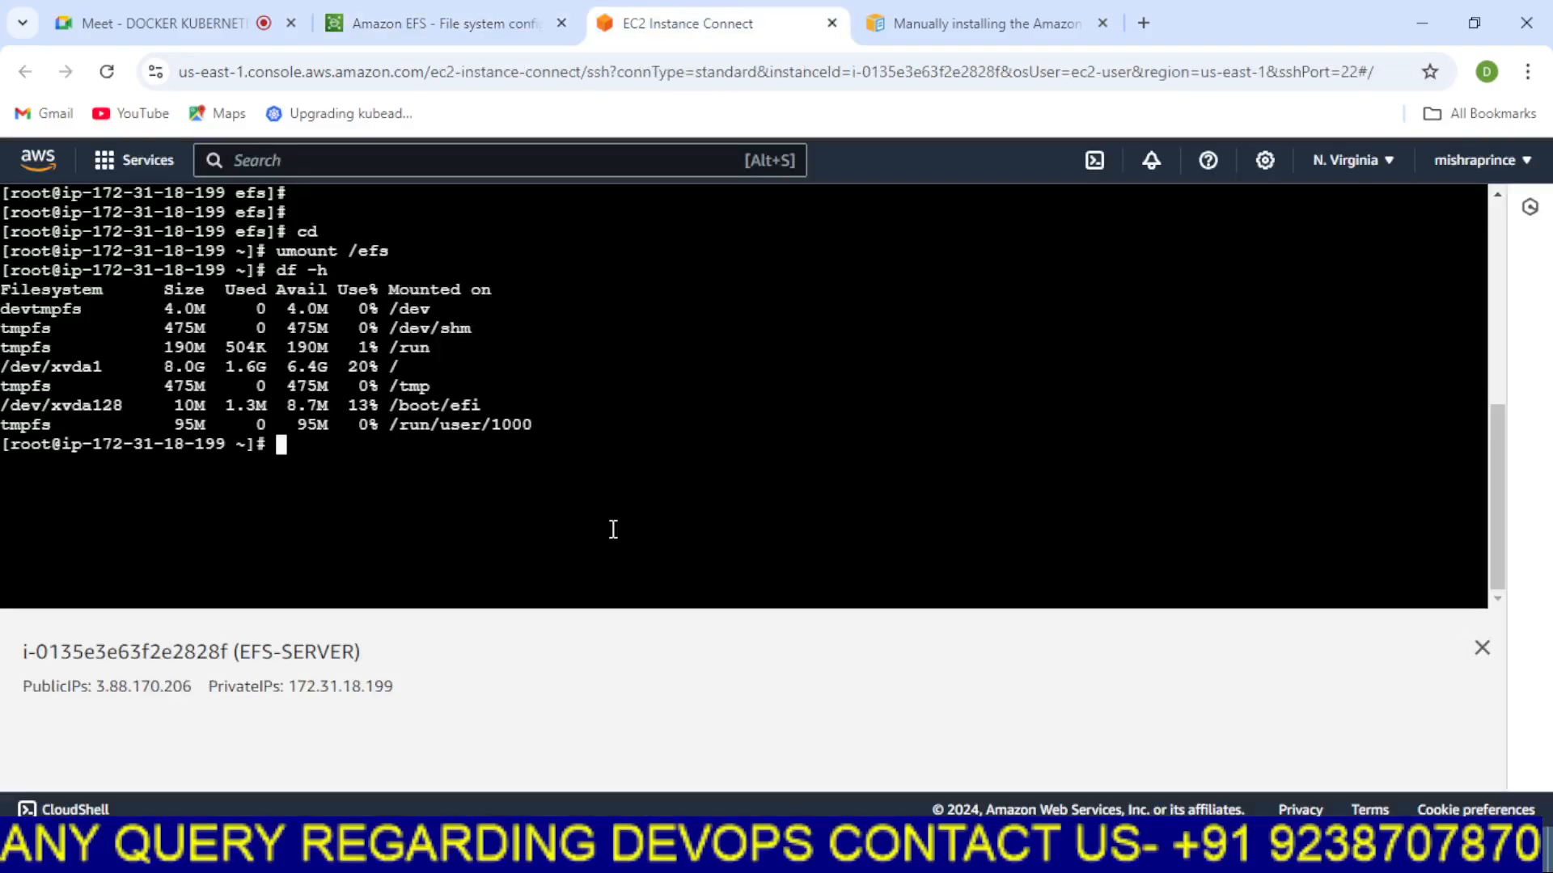
pyautogui.write('mkdir /tata')
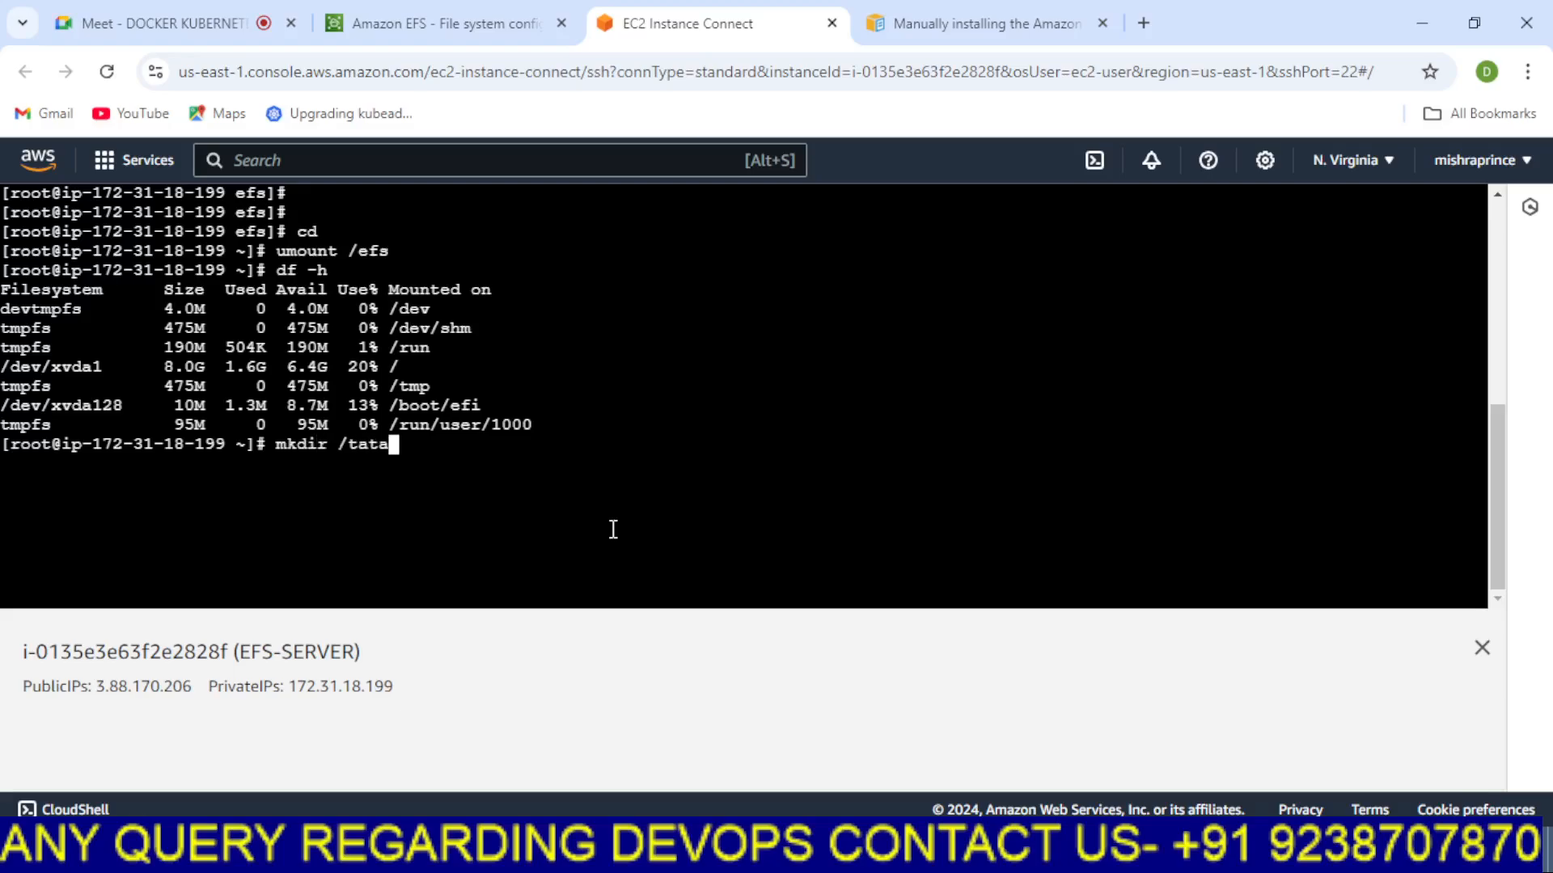
pyautogui.press('Return')
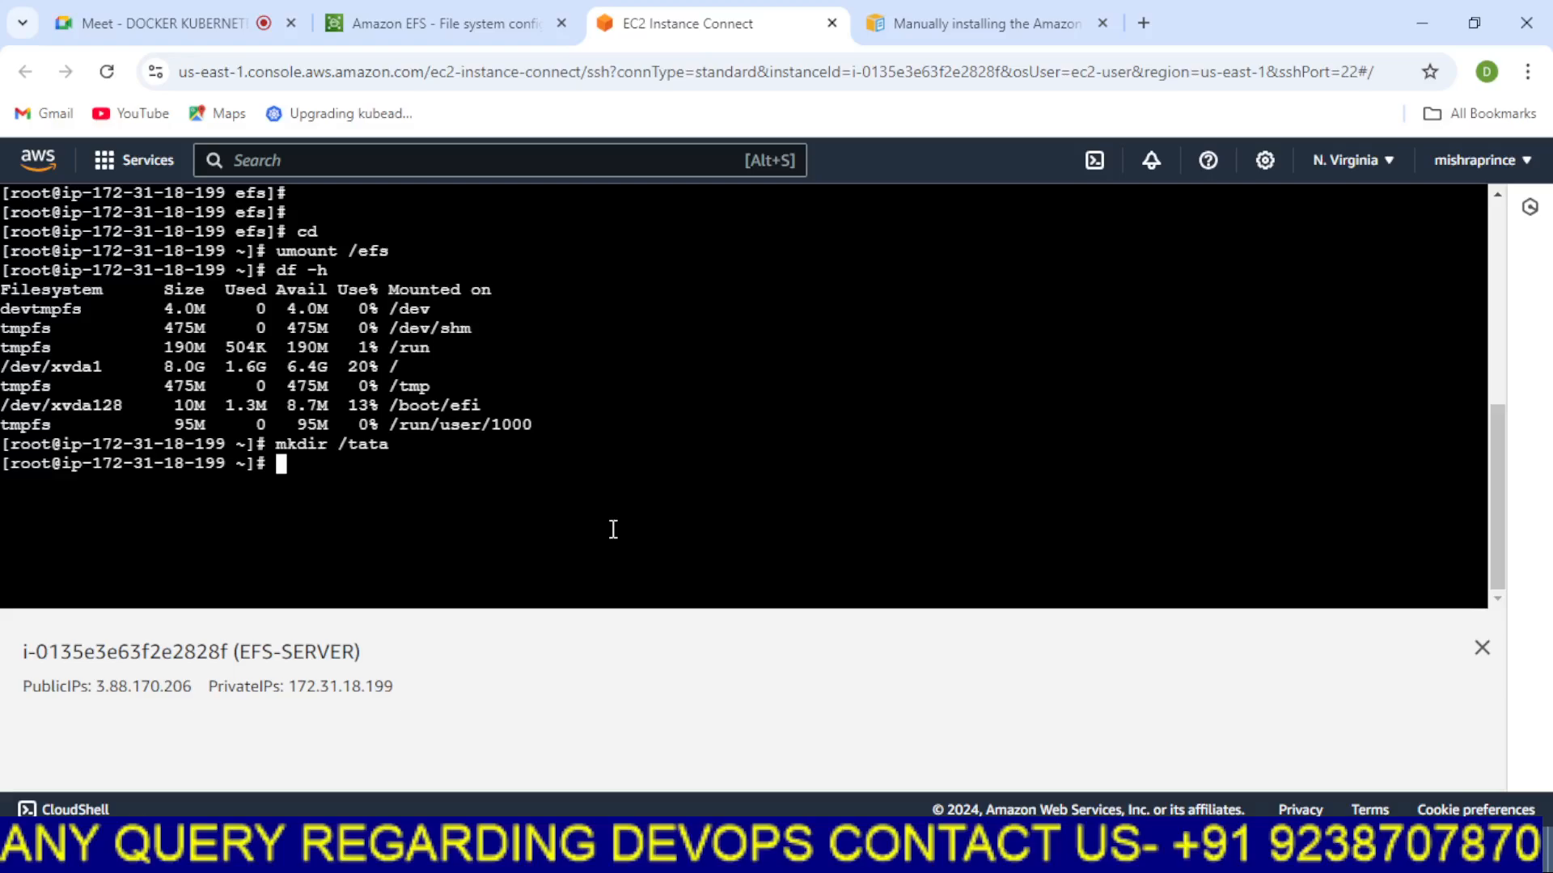
# Paste the NFS client mount command, change its mount point to /tata, run it, and check mounts with df -h
pyautogui.rightClick(577, 472)
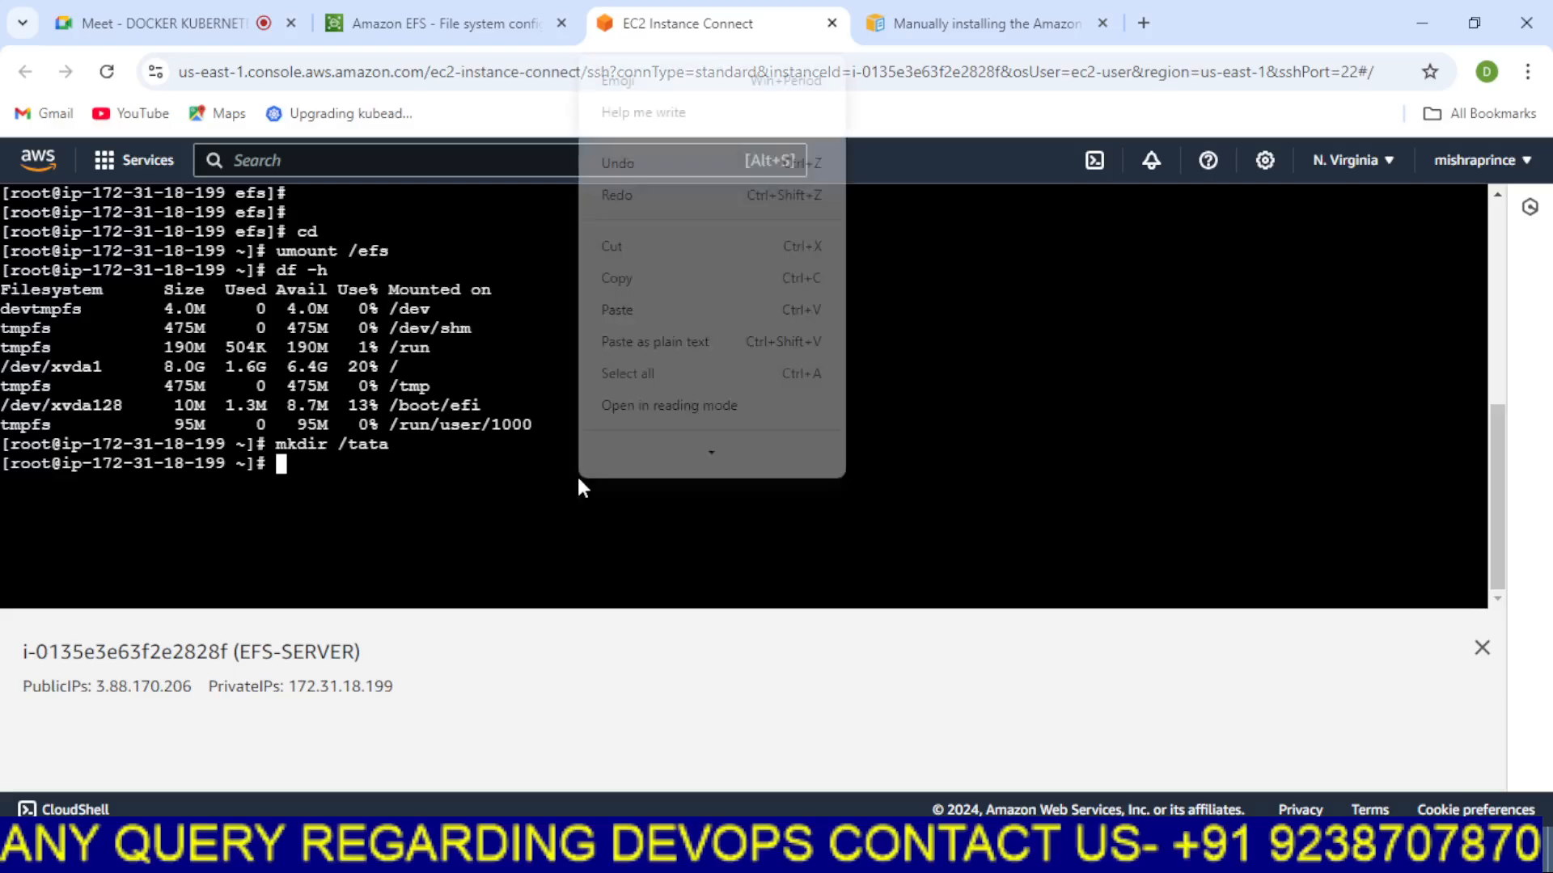
pyautogui.click(616, 328)
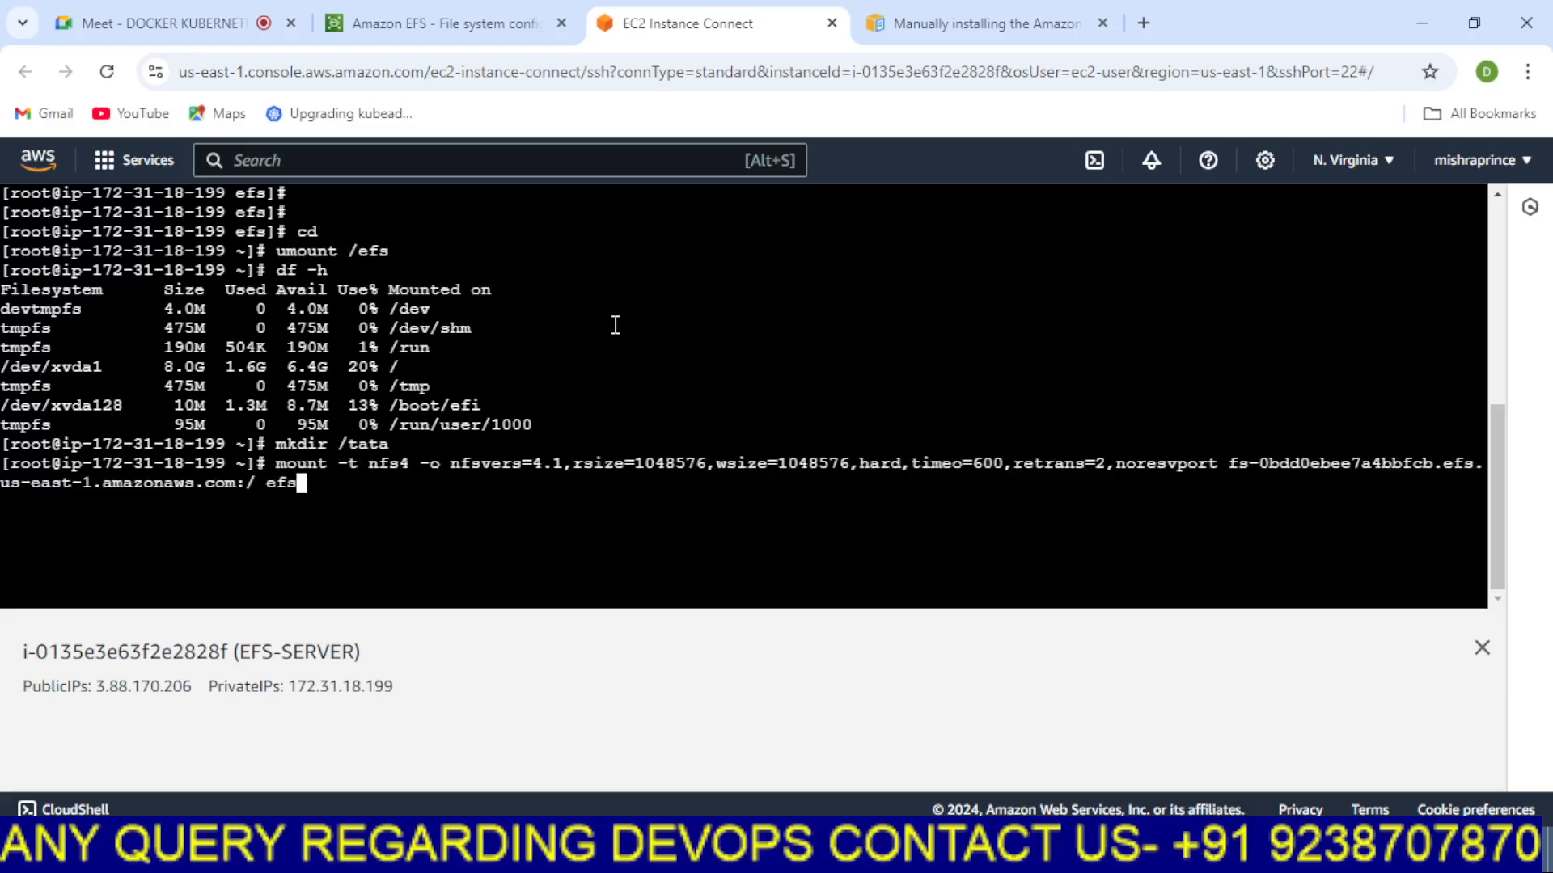
pyautogui.press('BackSpace')
pyautogui.press('BackSpace')
pyautogui.press('BackSpace')
pyautogui.write('/tata')
pyautogui.press('Return')
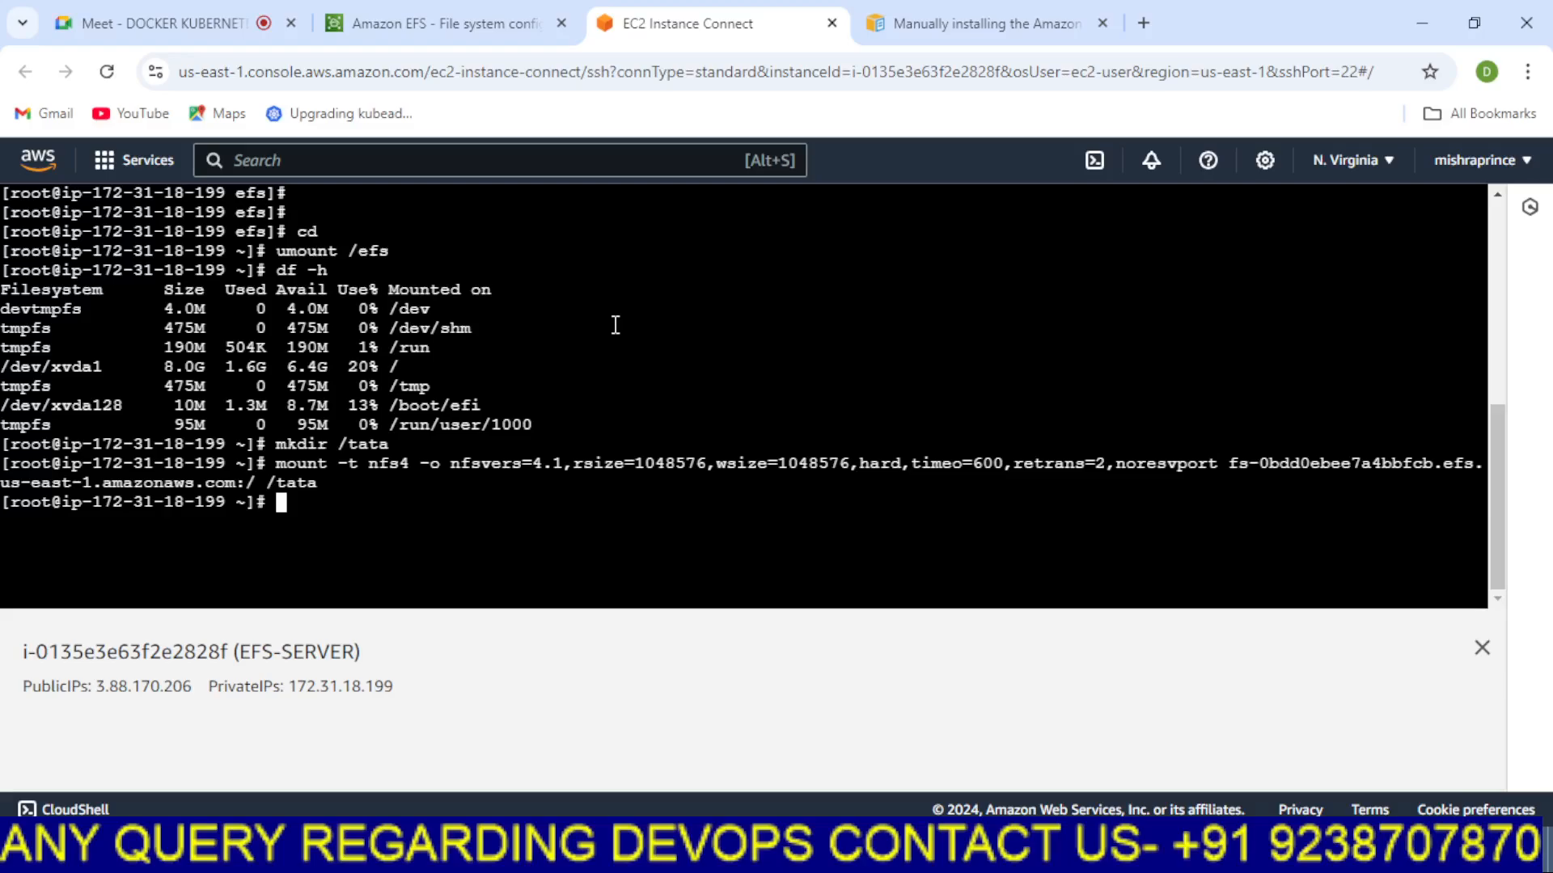
pyautogui.write('df -h')
pyautogui.press('Return')
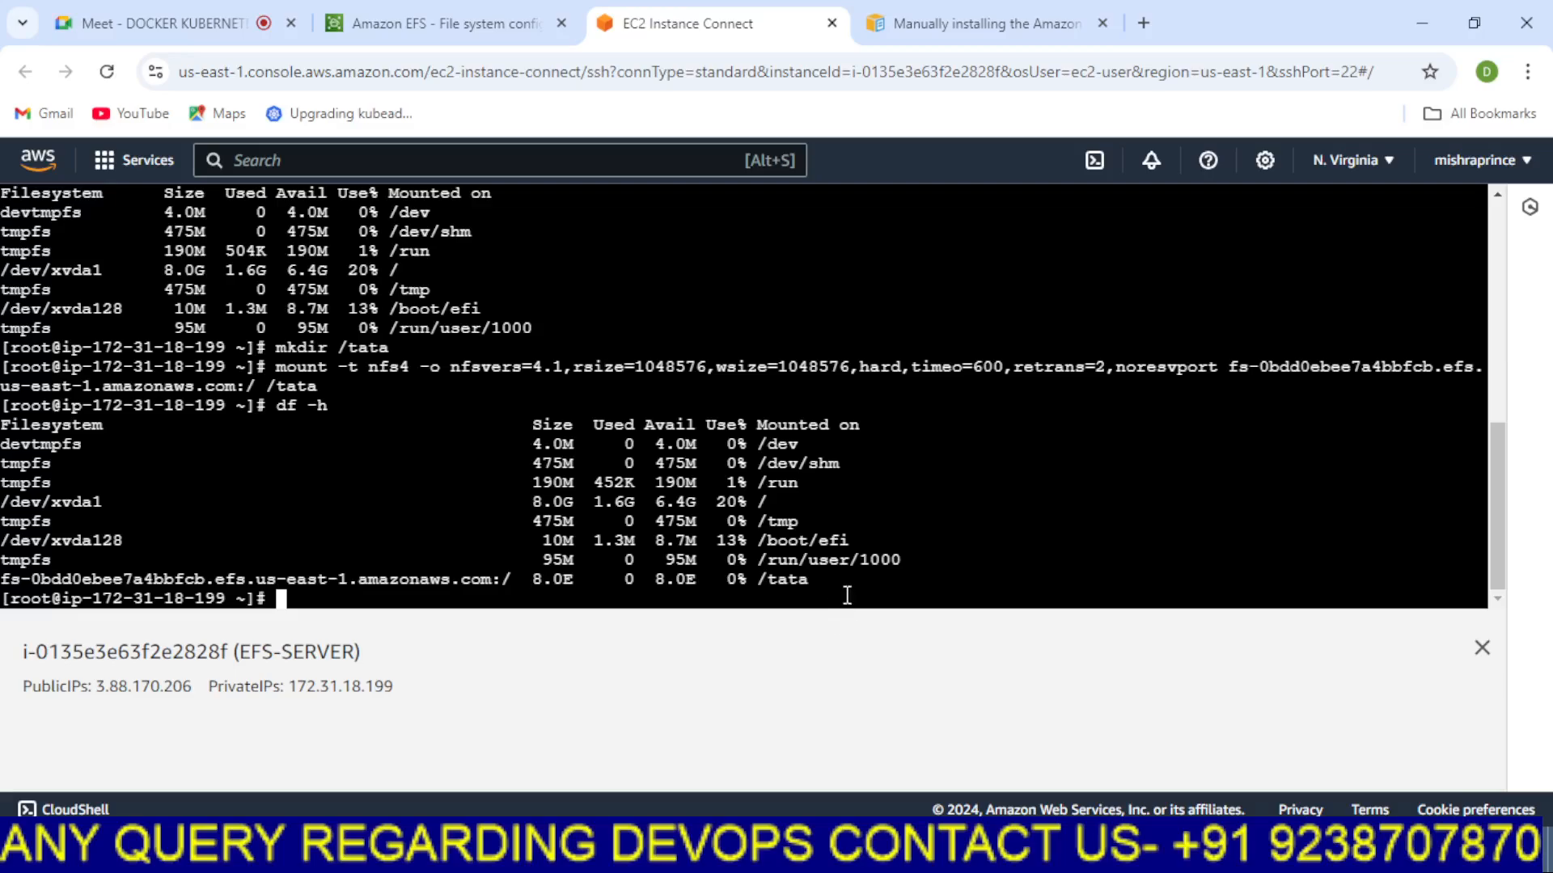
# Change into /tata and list its files with ls
pyautogui.moveTo(819, 580); pyautogui.dragTo(545, 568)
pyautogui.click(522, 476)
pyautogui.write('cd /tata')
pyautogui.press('Return')
pyautogui.write('ls')
pyautogui.press('Return')
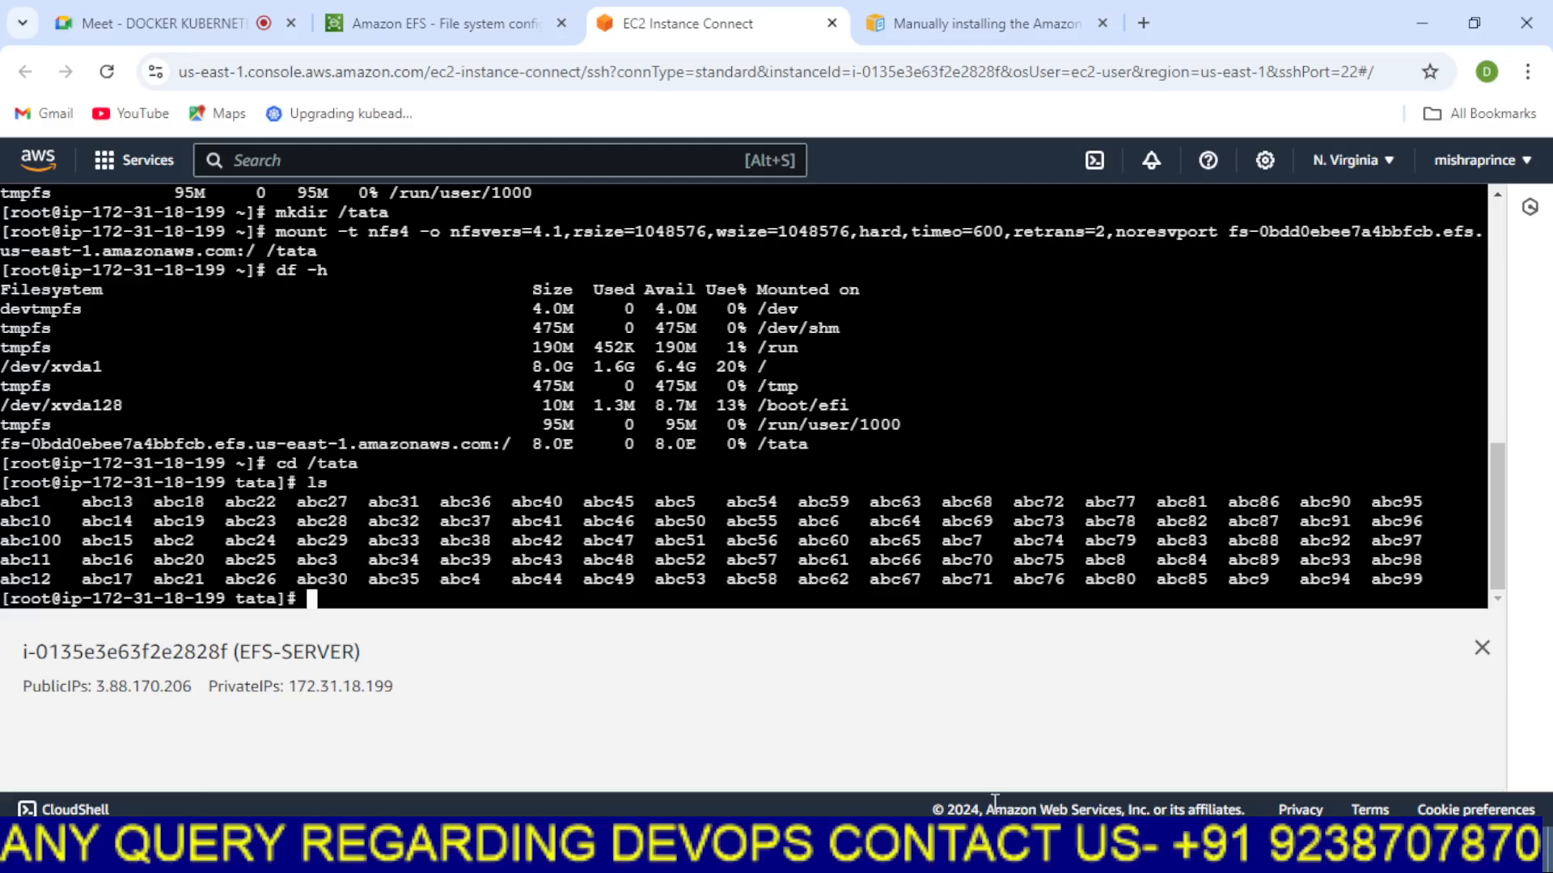
# In Paint, add the text note utills below mkdir /efs
pyautogui.hotkey('alt', 'Tab')
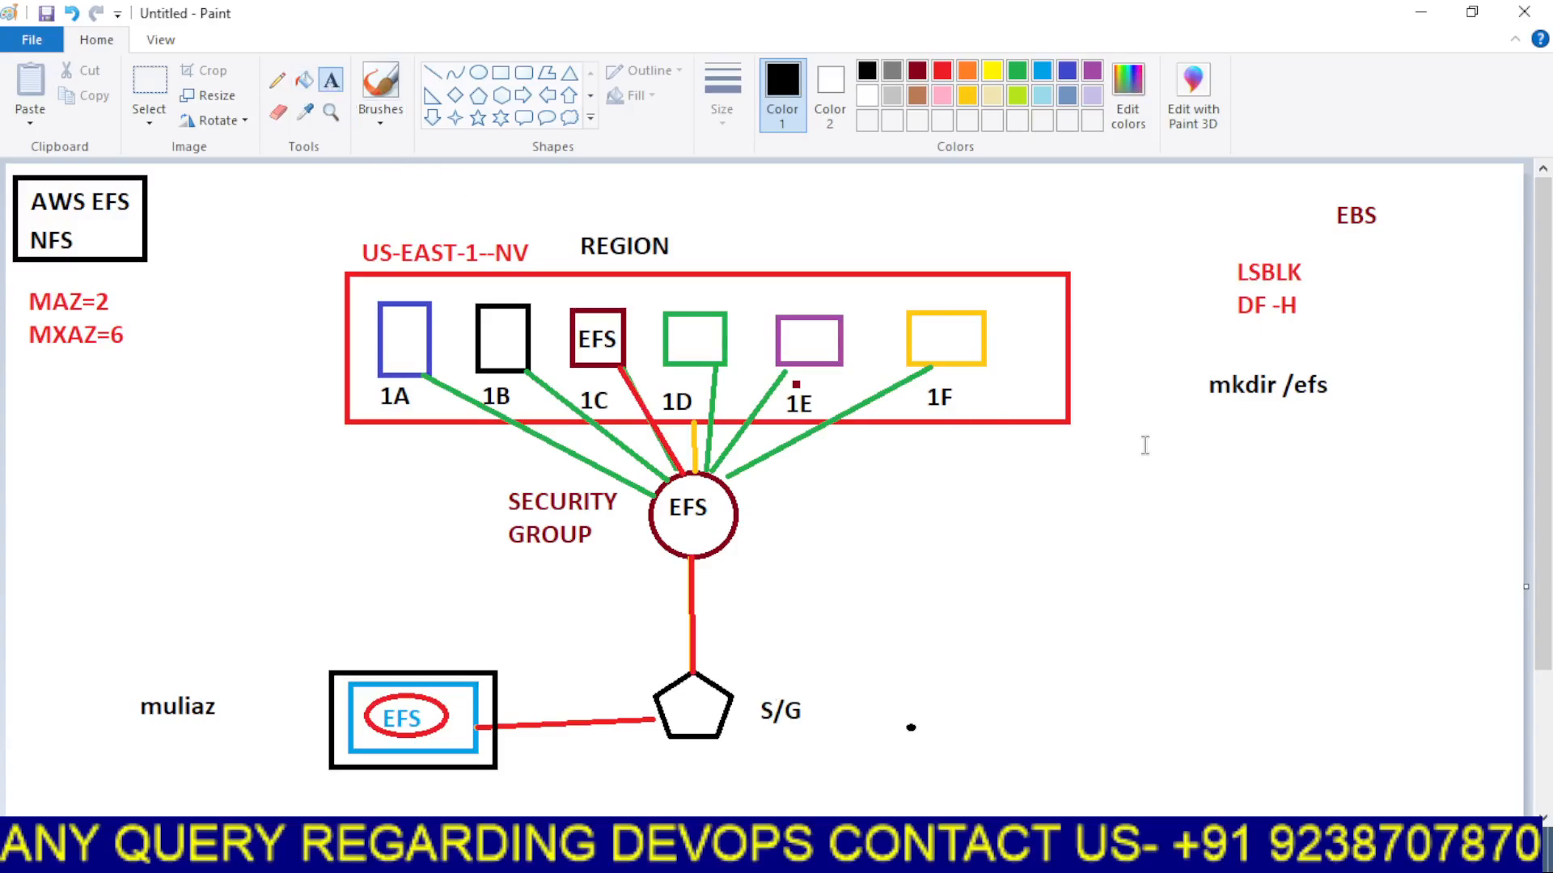
pyautogui.moveTo(1143, 443); pyautogui.dragTo(1445, 484)
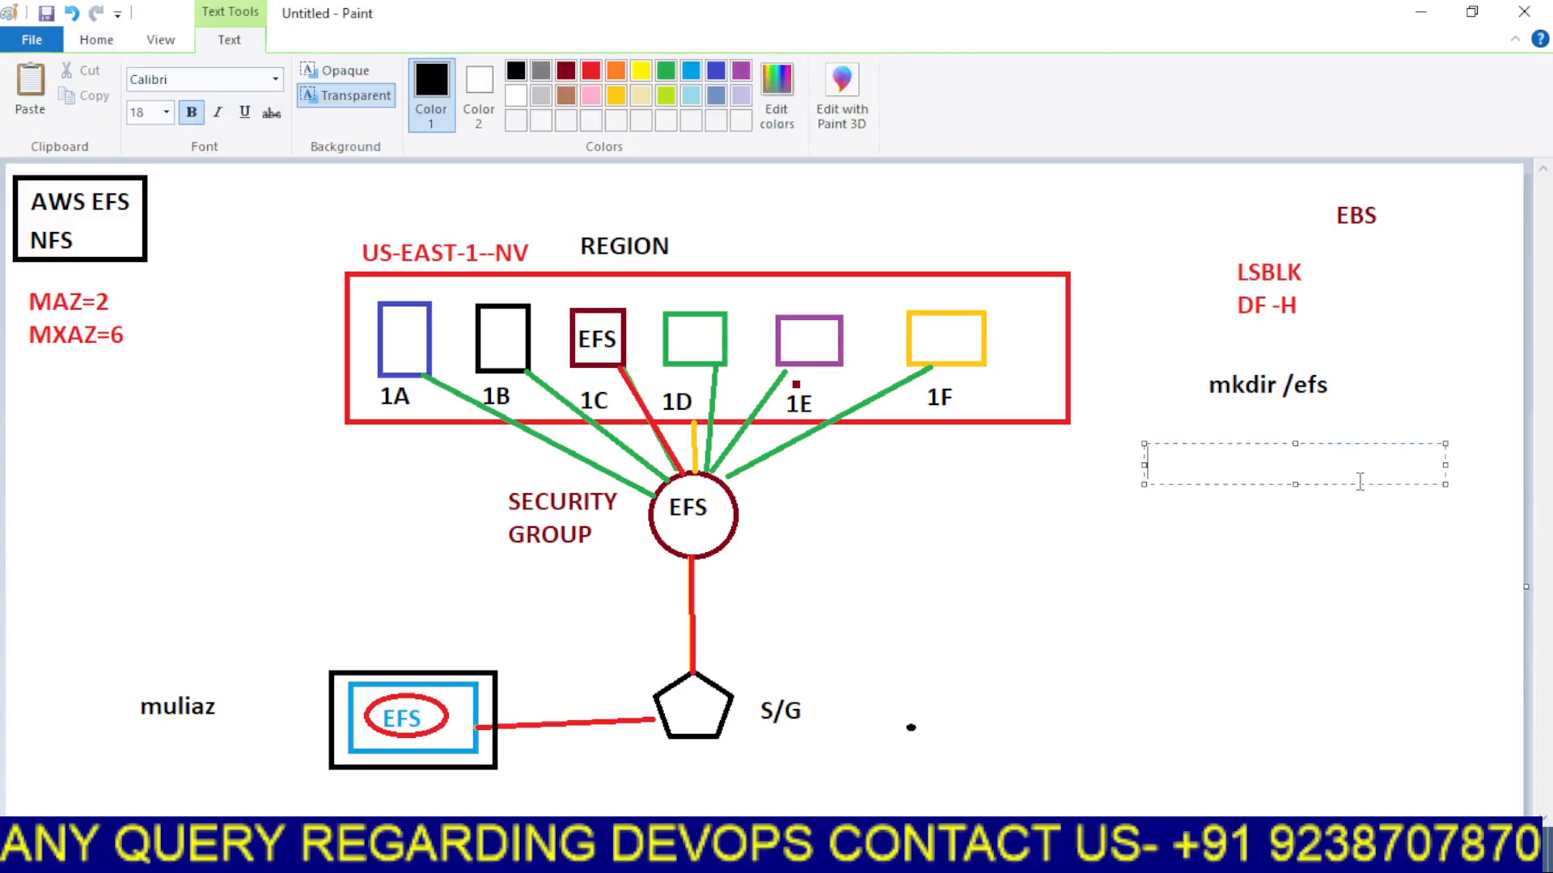
pyautogui.write('utills')
pyautogui.press('Return')
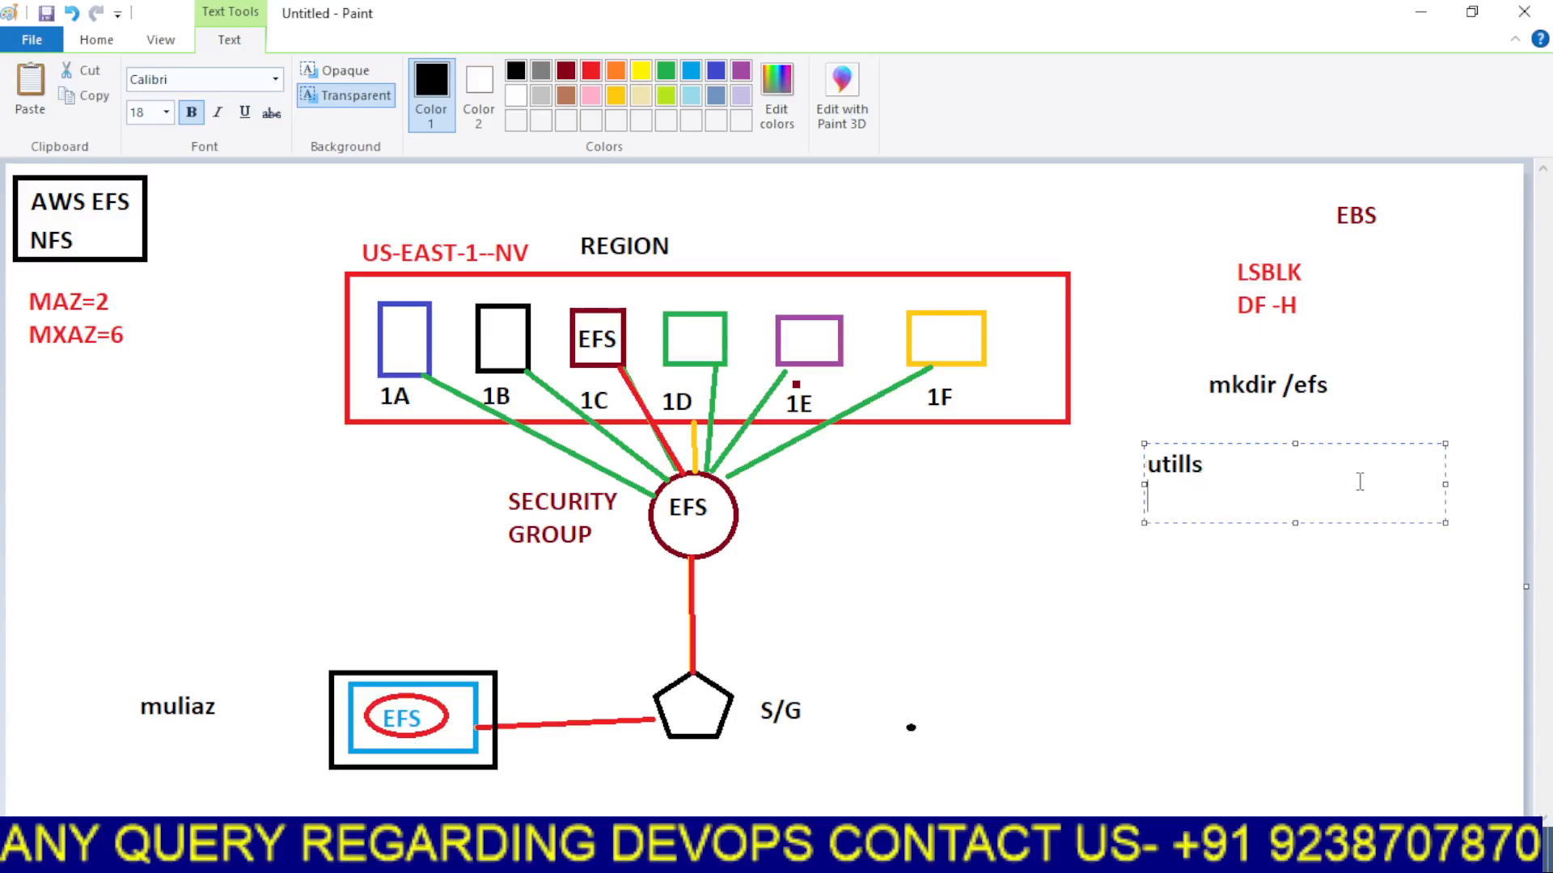
pyautogui.click(1296, 573)
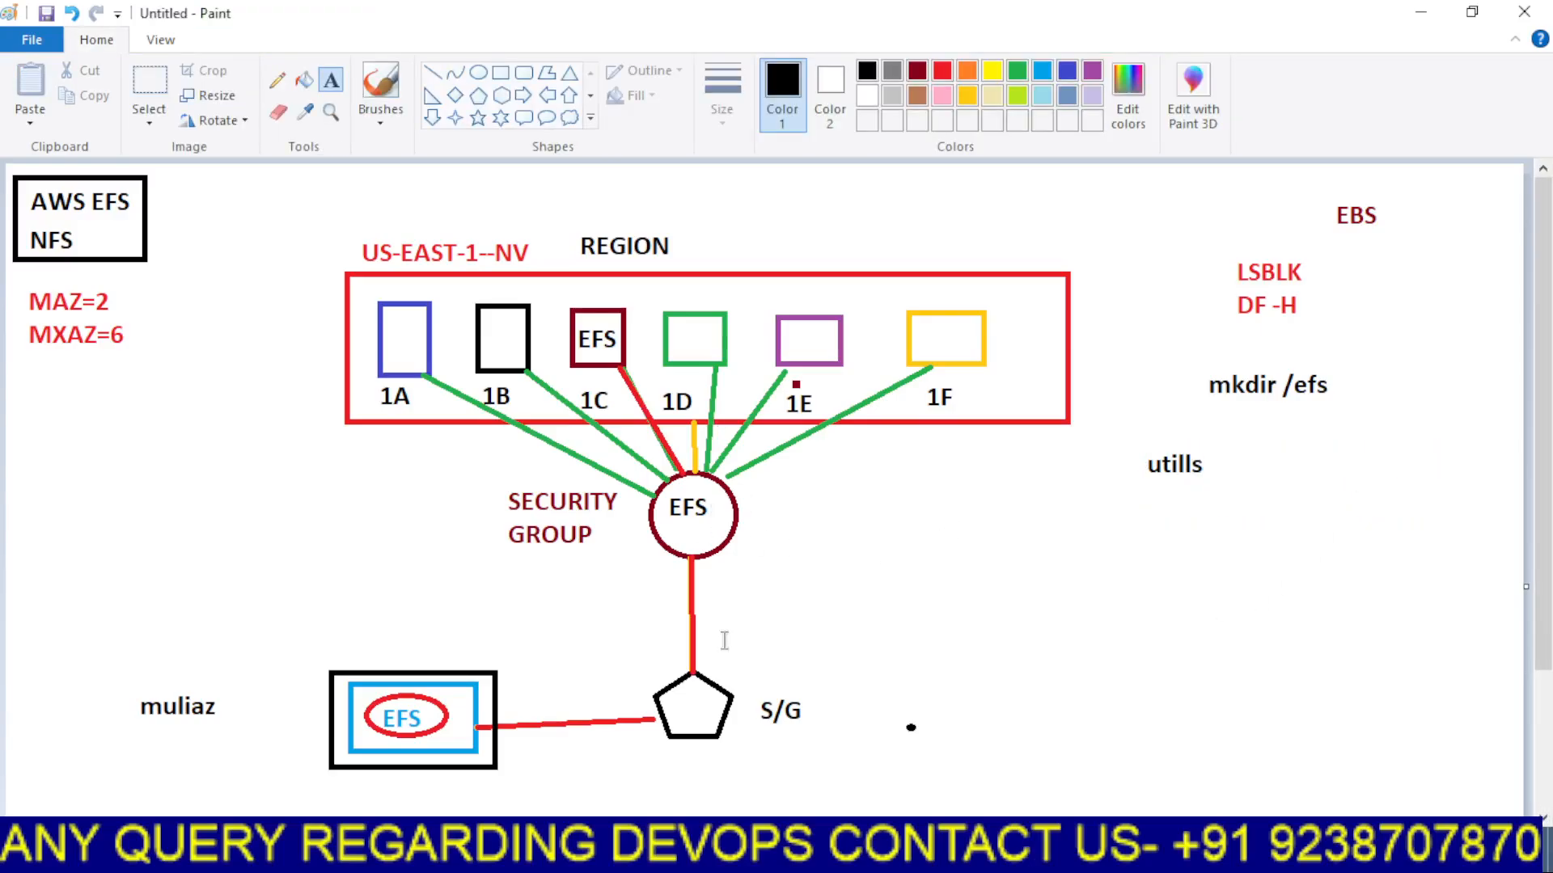
# Switch back to the terminal, return to the home directory with cd, and clear the screen
pyautogui.click(800, 856)
pyautogui.click(729, 779)
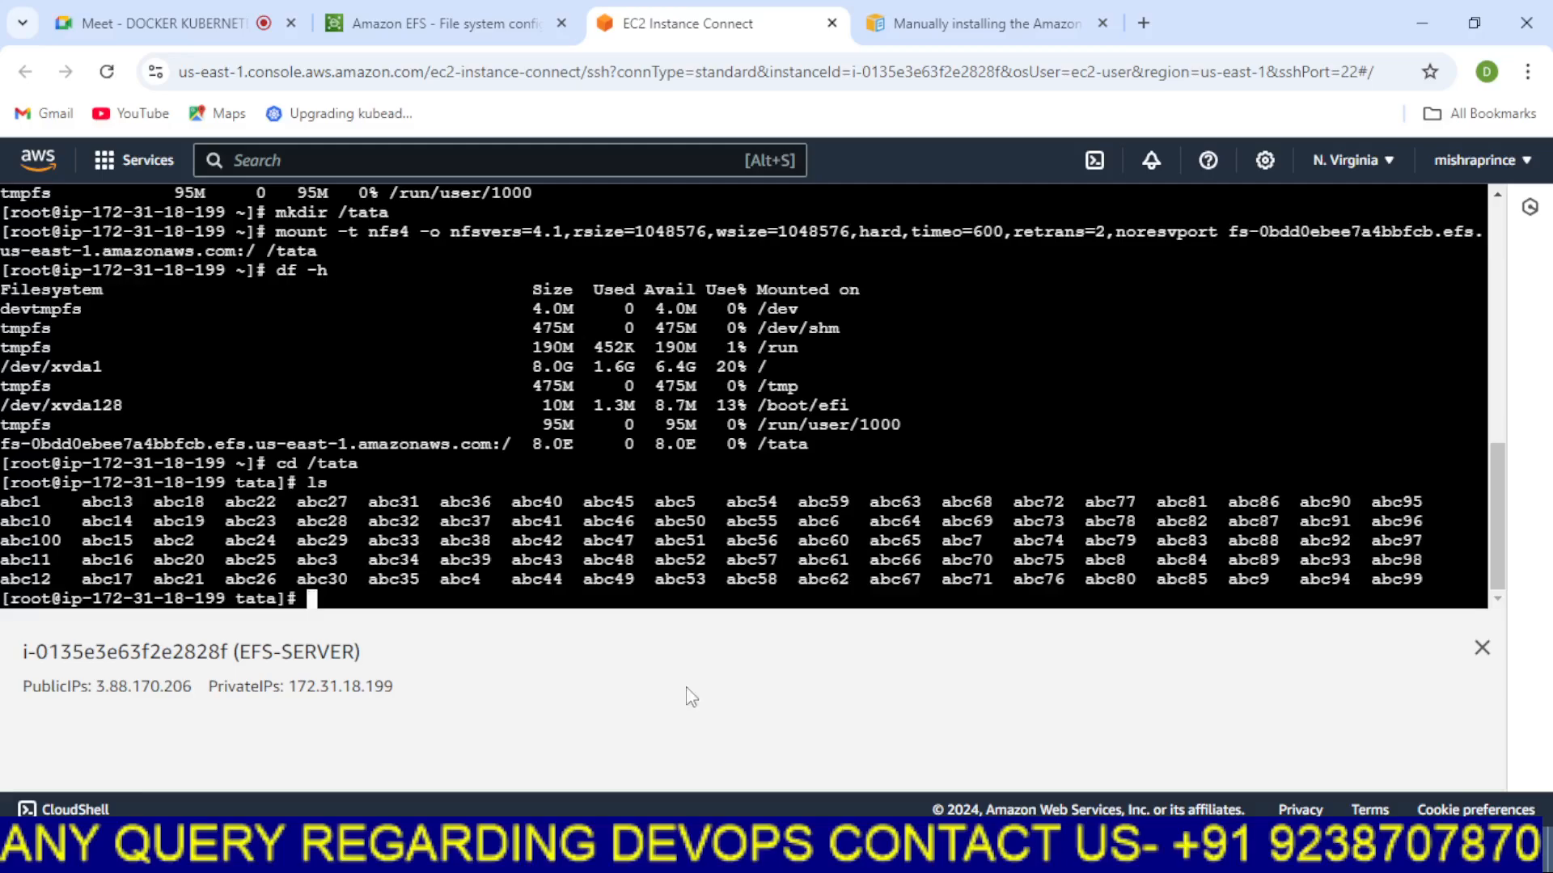
pyautogui.write('cd')
pyautogui.press('Return')
pyautogui.press('Return')
pyautogui.press('Return')
pyautogui.hotkey('ctrl', 'l')
pyautogui.press('Return')
pyautogui.press('Return')
# Run history and look over the earlier EFS setup commands
pyautogui.write('history')
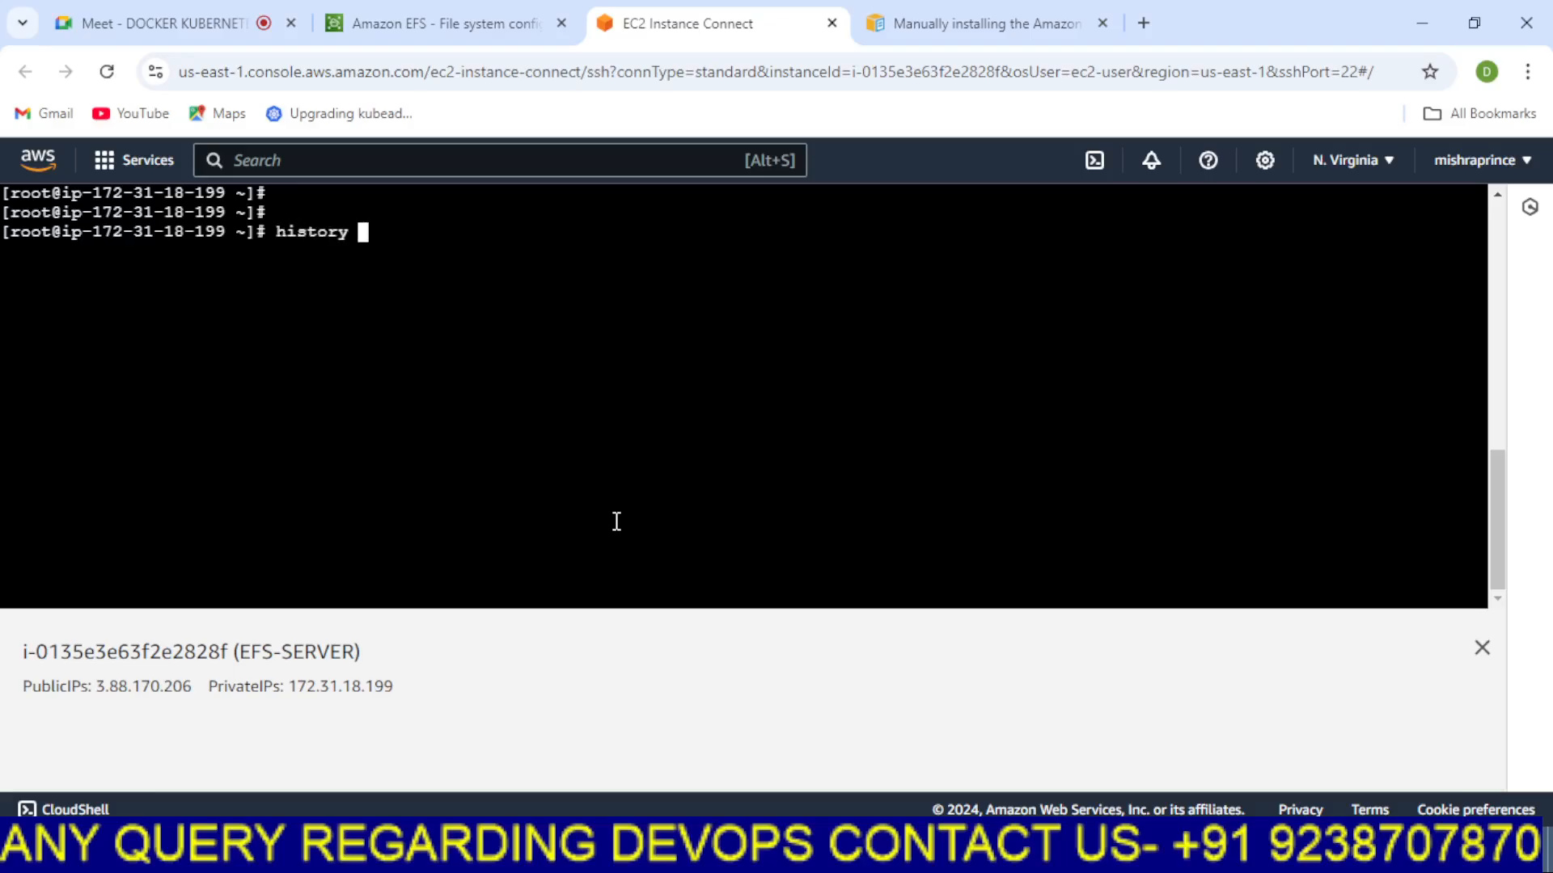
pyautogui.press('Return')
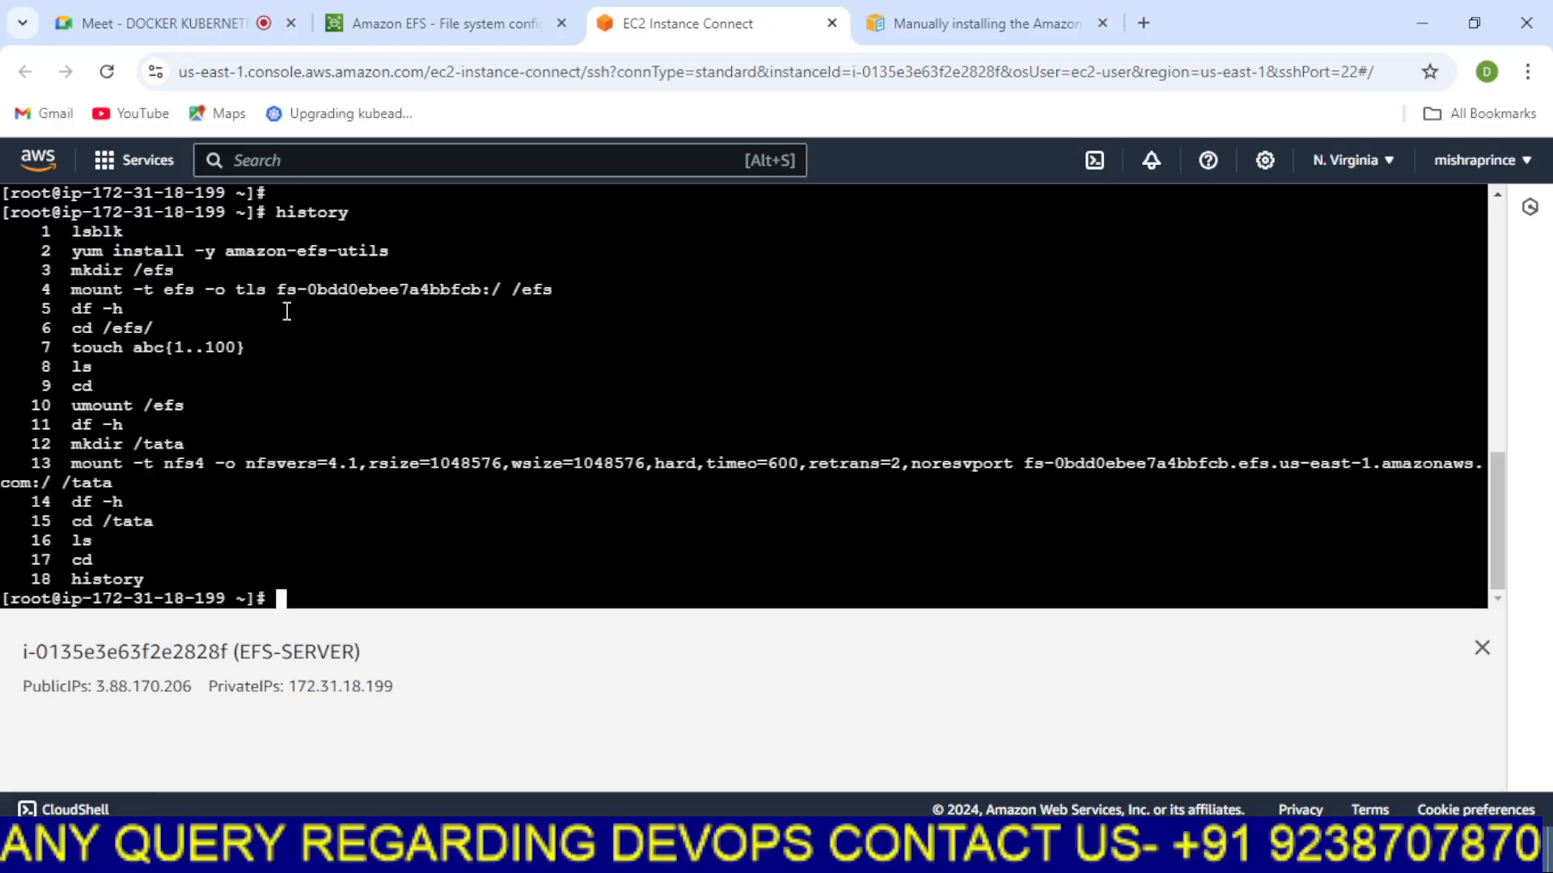
pyautogui.moveTo(71, 259); pyautogui.dragTo(408, 253)
pyautogui.click(441, 300)
pyautogui.click(869, 851)
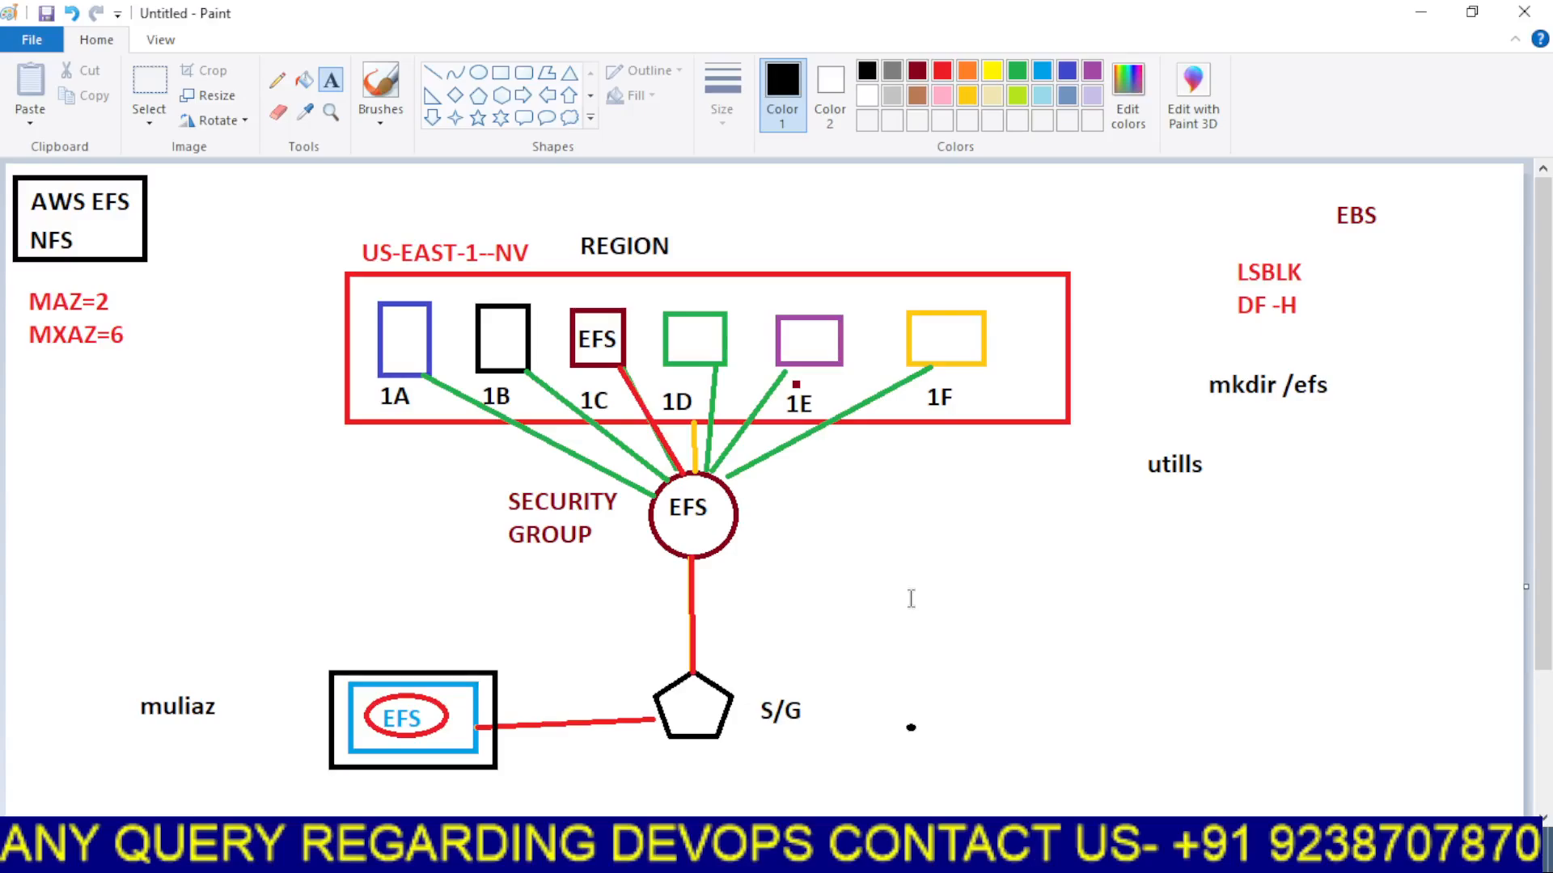
pyautogui.click(849, 853)
pyautogui.click(849, 852)
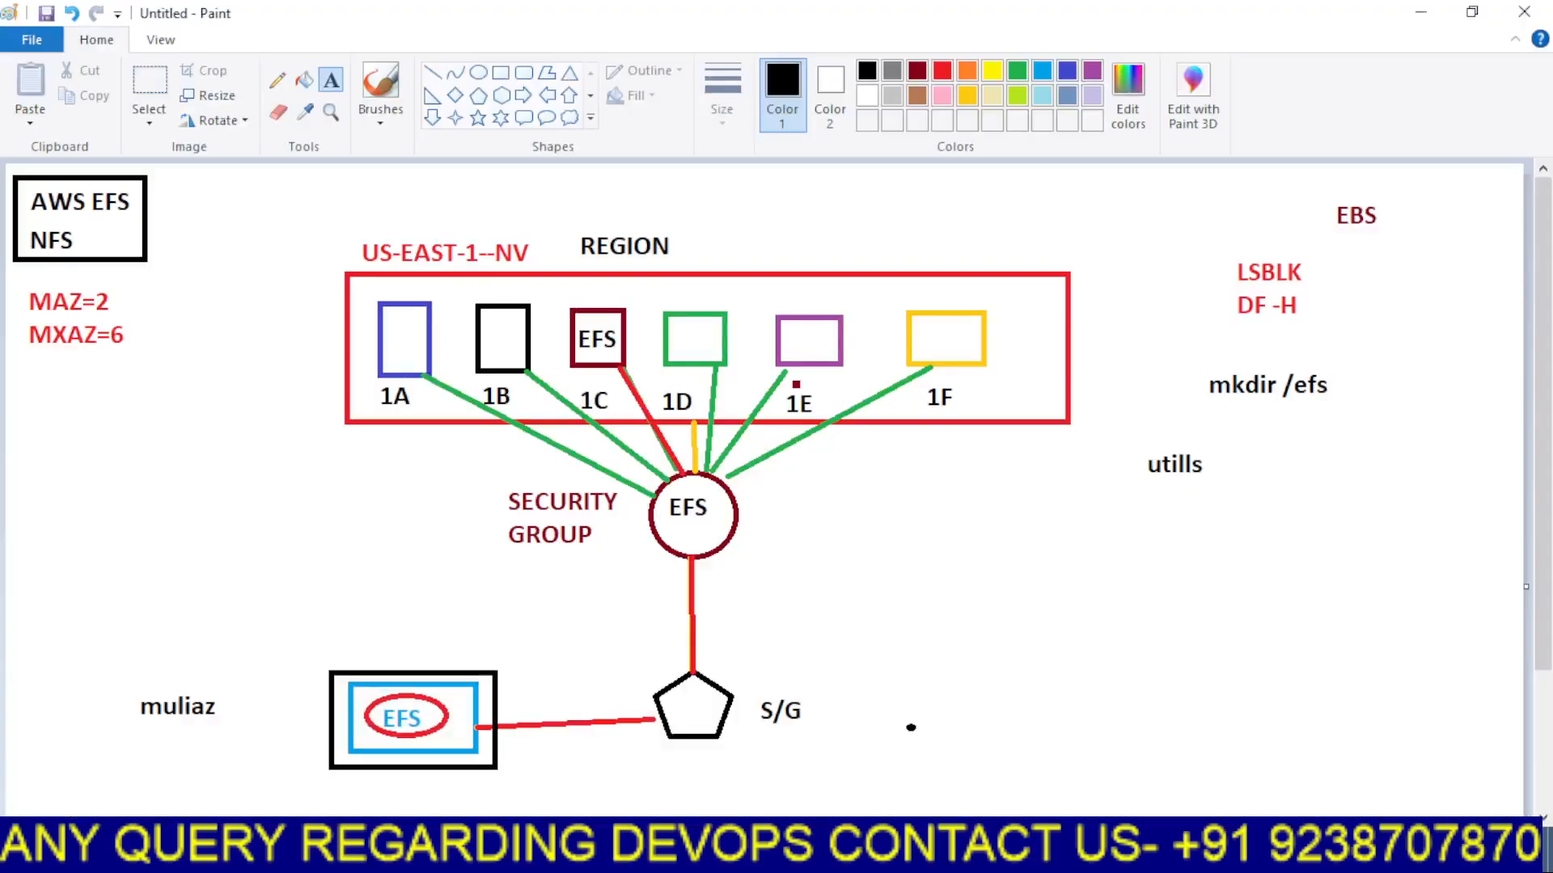